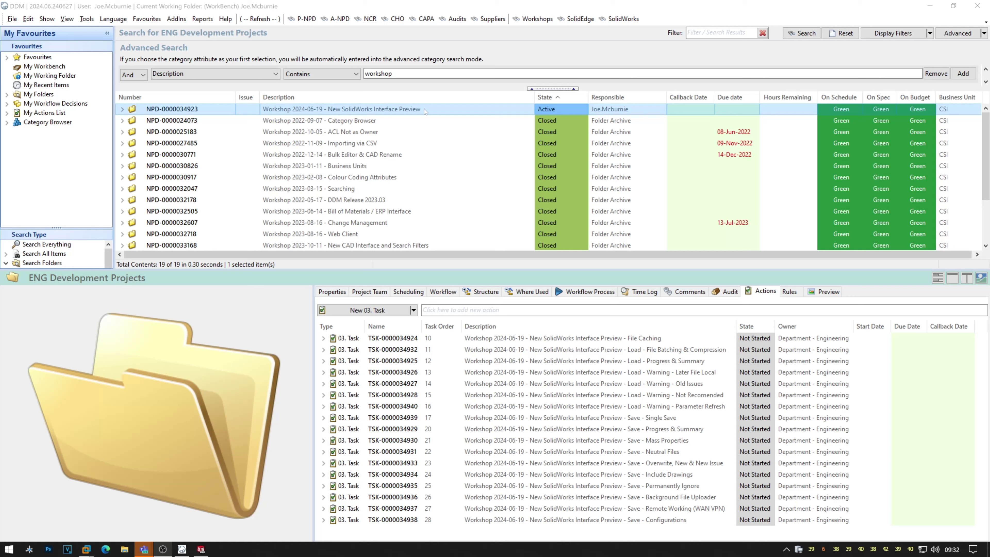
Review the New SolidWorks Interface Preview project and its File Caching task, leaving the description unchanged.
{"action": "left_click", "coordinate": [443, 109]}
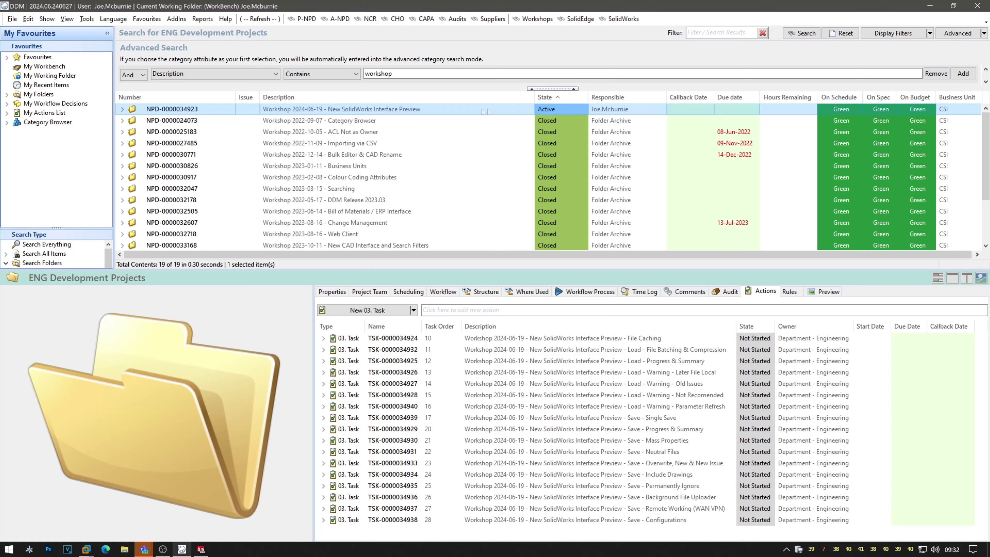
{"action": "left_click", "coordinate": [443, 110]}
{"action": "left_click", "coordinate": [470, 144]}
{"action": "left_click", "coordinate": [540, 108]}
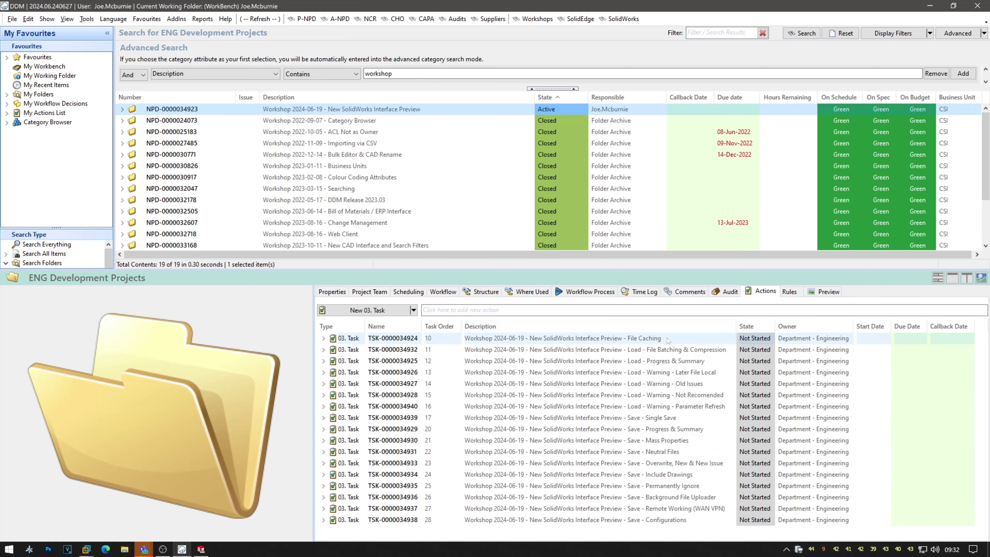
{"action": "left_click", "coordinate": [680, 340]}
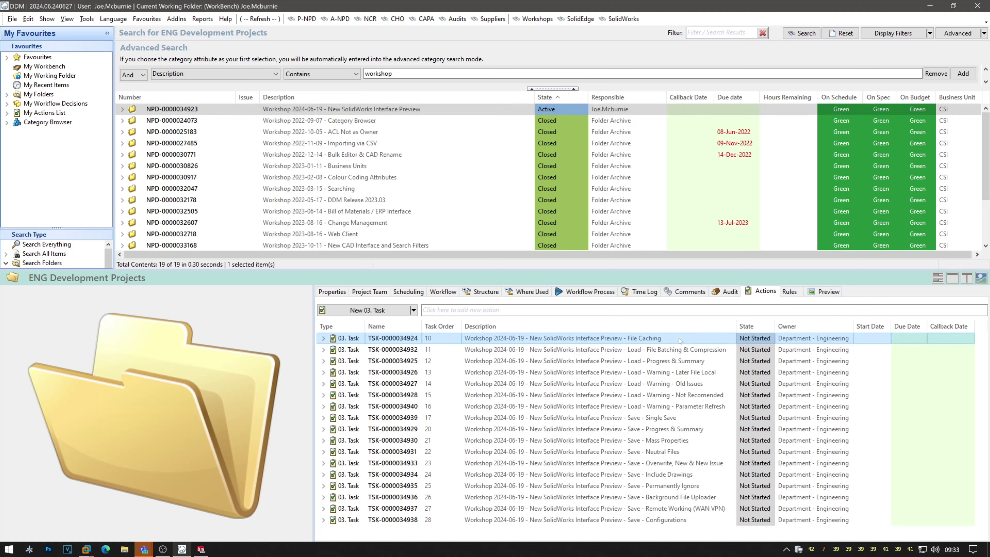
{"action": "left_click", "coordinate": [930, 6]}
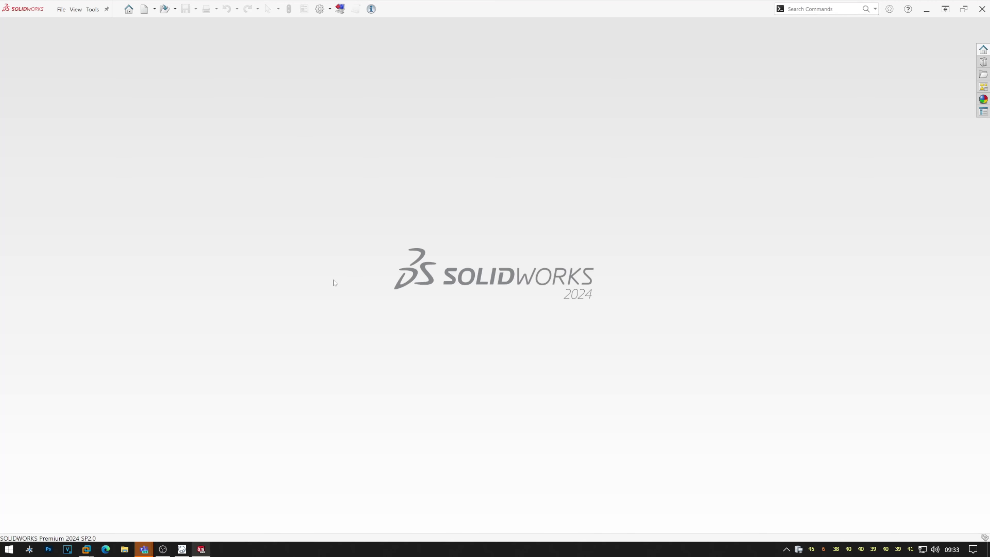
{"action": "left_click", "coordinate": [190, 549]}
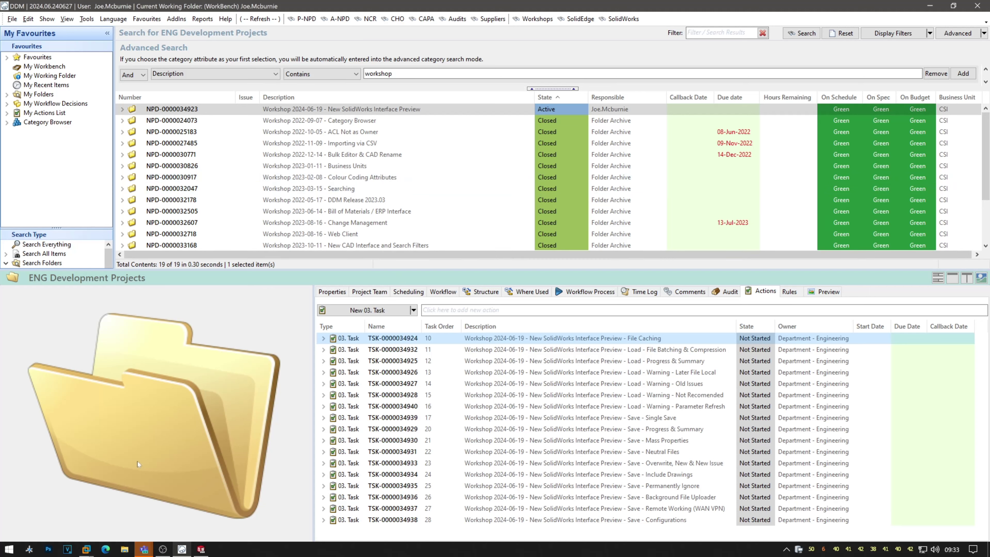
Clear DDM's local file cache (4 GB maximum) in Client Configuration and expand the workshop project.
{"action": "left_click", "coordinate": [29, 549]}
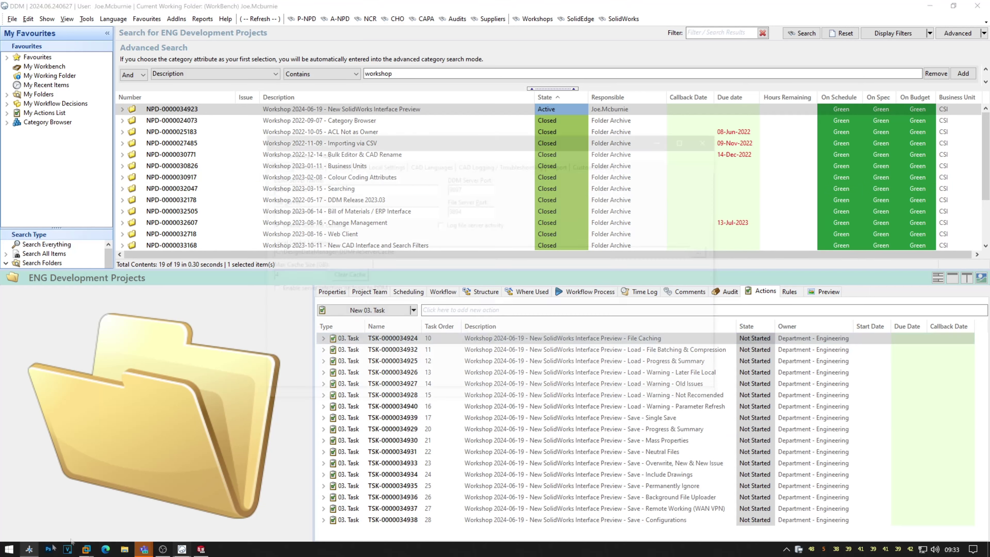
{"action": "left_click_drag", "start_coordinate": [396, 253], "coordinate": [273, 254]}
{"action": "key", "text": "Tab"}
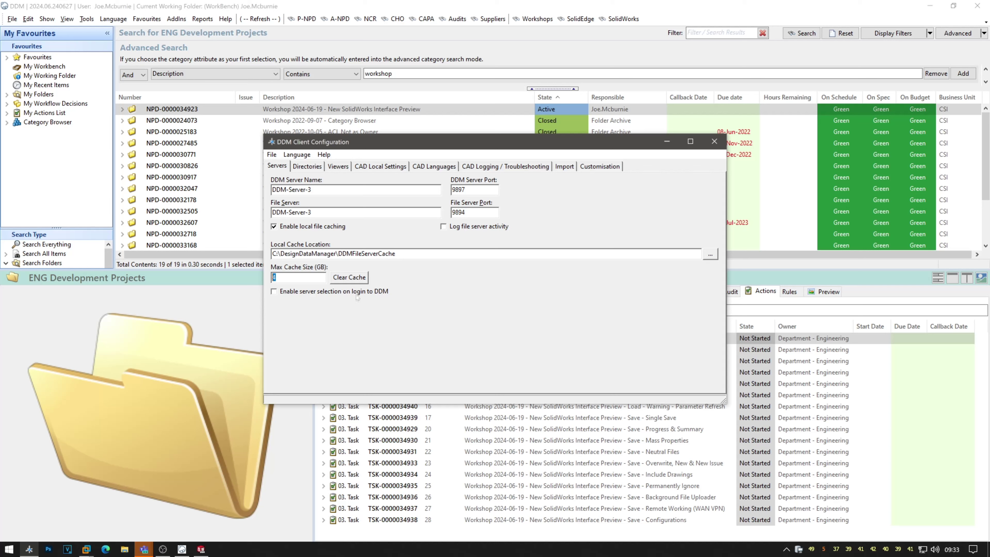
{"action": "left_click", "coordinate": [357, 278]}
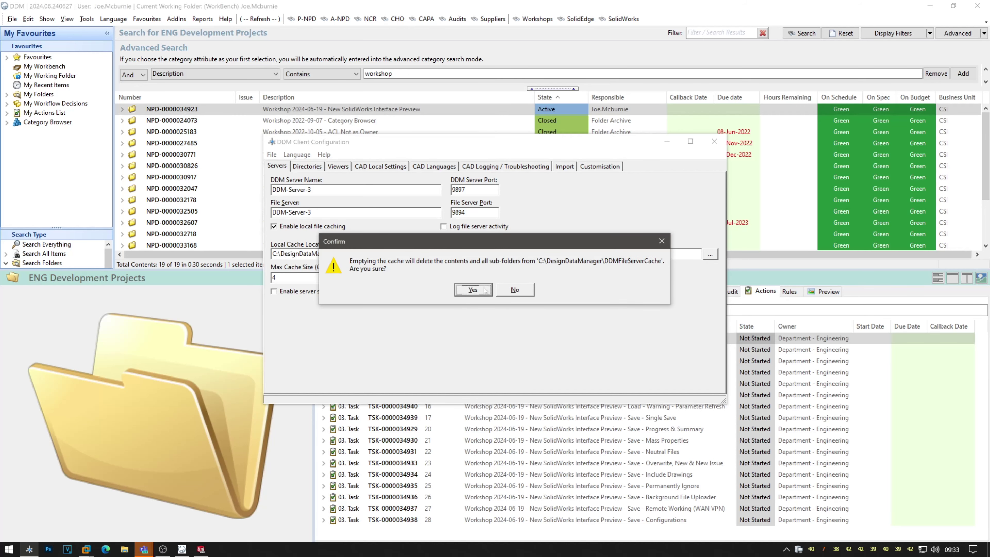
{"action": "left_click", "coordinate": [485, 290]}
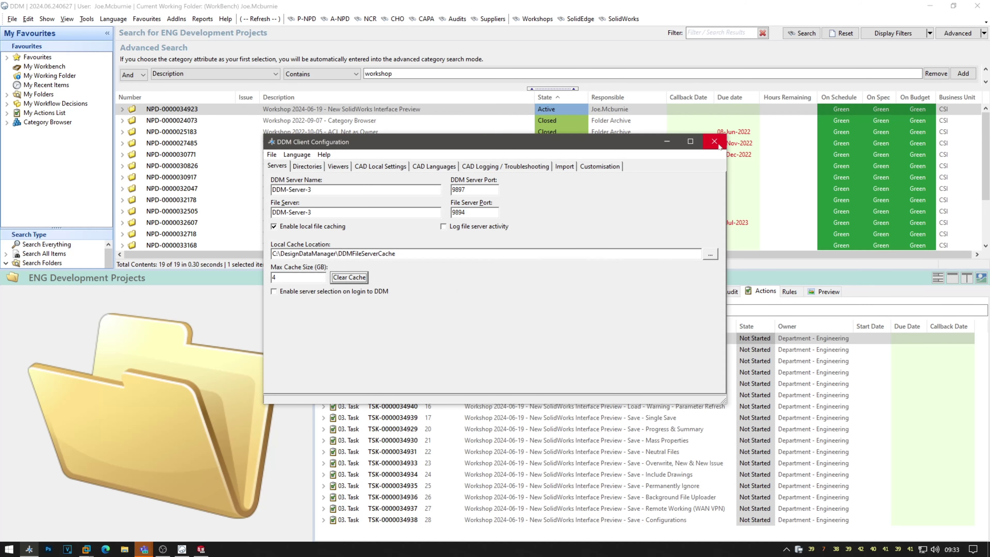
{"action": "left_click", "coordinate": [714, 142]}
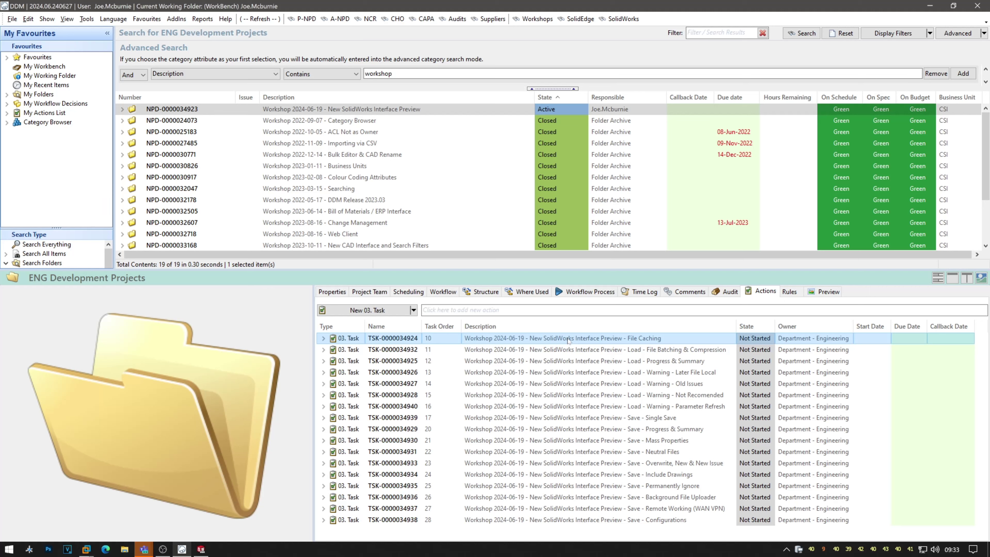
{"action": "left_click", "coordinate": [122, 109]}
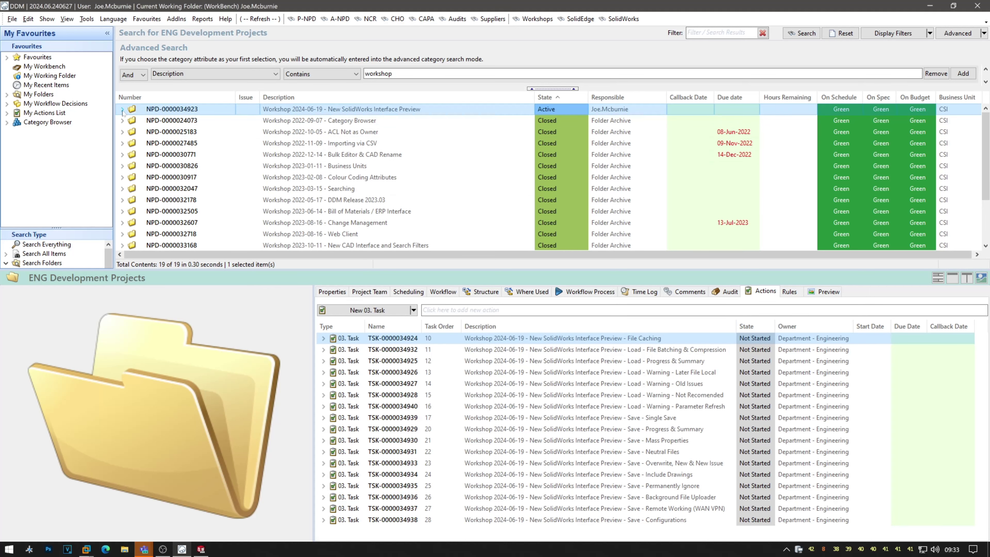
Select assembly SF-ASM-00001939-M to show its issue 2 Work in Progress record and 3D preview.
{"action": "scroll", "coordinate": [179, 155], "scroll_direction": "down", "scroll_amount": 7}
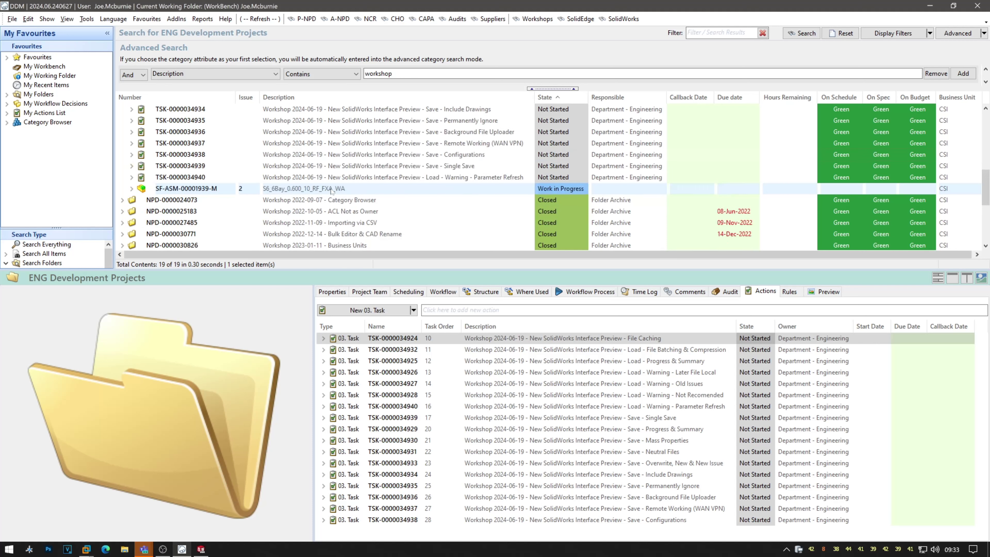
{"action": "left_click", "coordinate": [332, 189]}
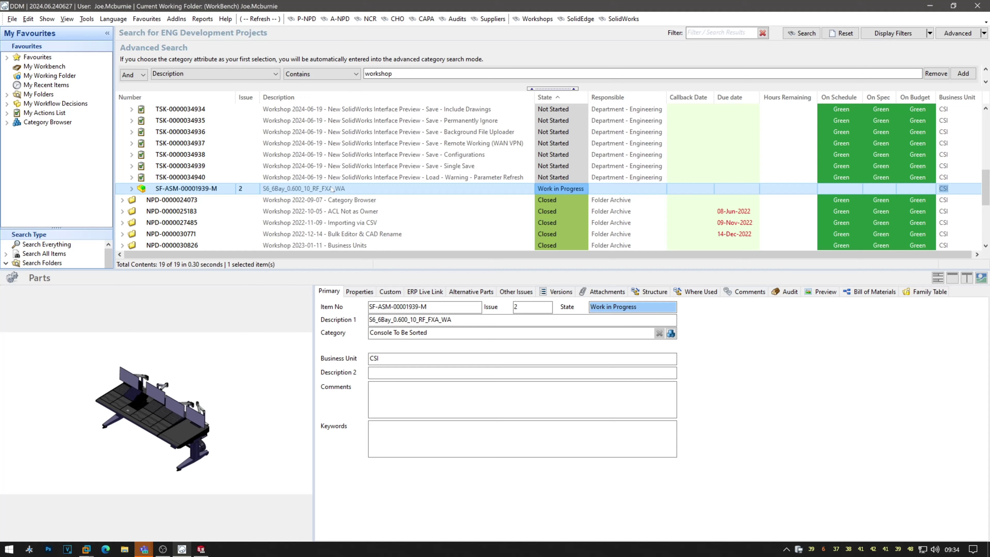
Load SF-ASM-00001939-M into SOLIDWORKS with the load window kept open (231 items, 32.2 s), then close it.
{"action": "double_click", "coordinate": [331, 189]}
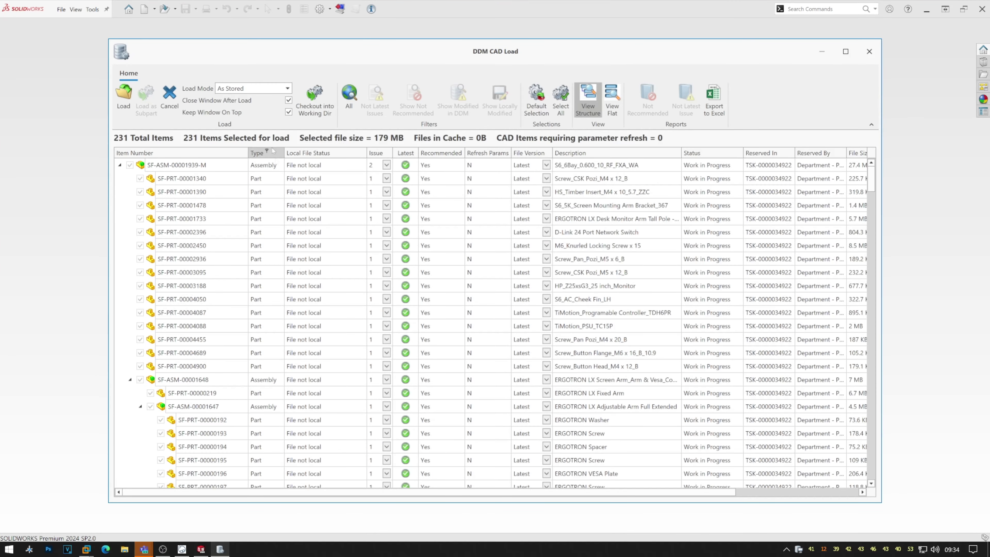
{"action": "left_click", "coordinate": [288, 100]}
{"action": "left_click", "coordinate": [124, 98]}
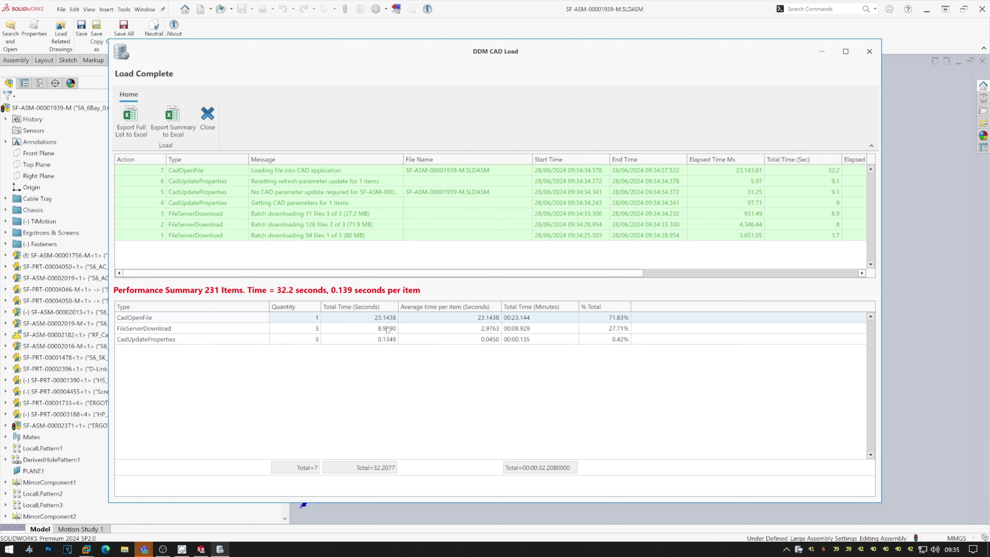
{"action": "left_click", "coordinate": [208, 119]}
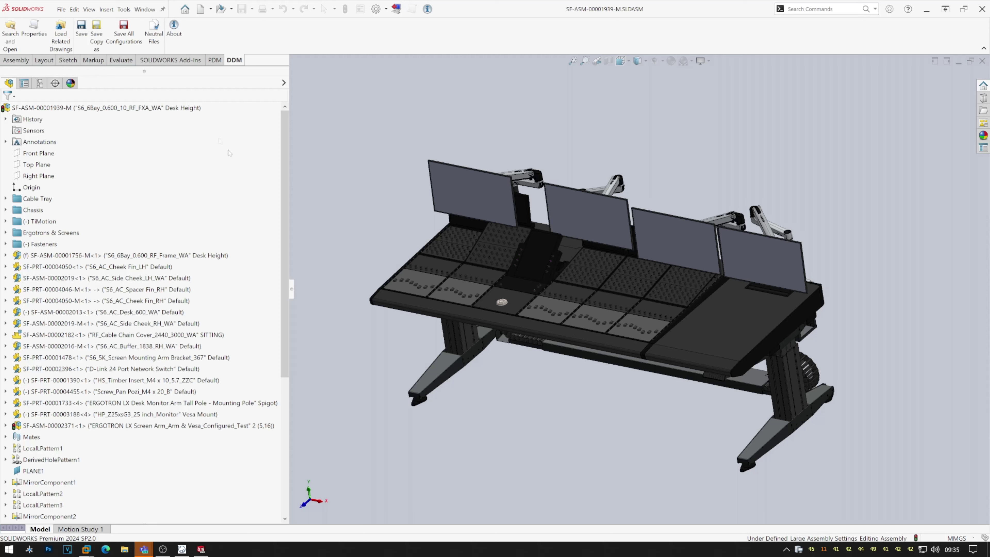
{"action": "left_click", "coordinate": [982, 61]}
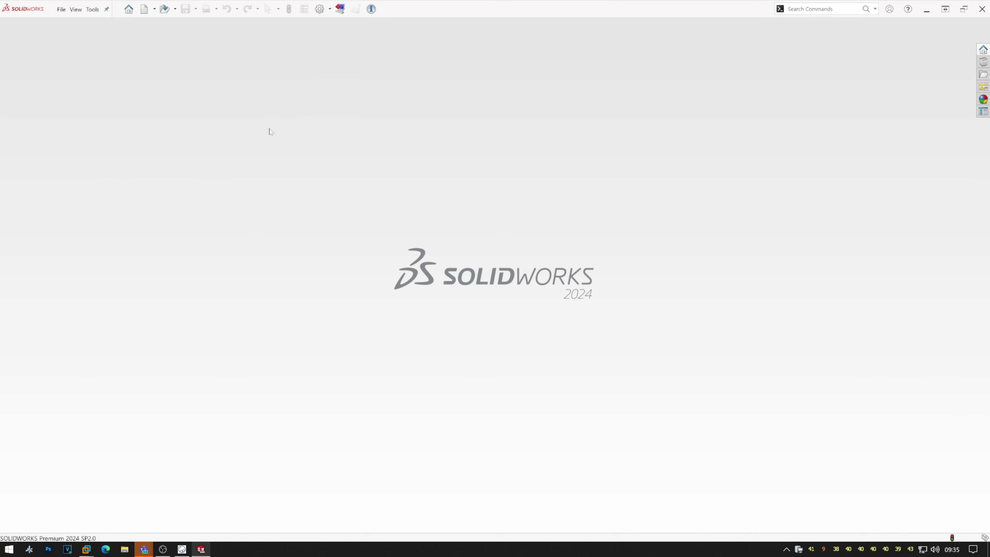
Clear the working folder and reload SF-ASM-00001939-M from cache in 21.7 seconds, then return to DDM.
{"action": "left_click", "coordinate": [141, 89]}
{"action": "left_click", "coordinate": [186, 550]}
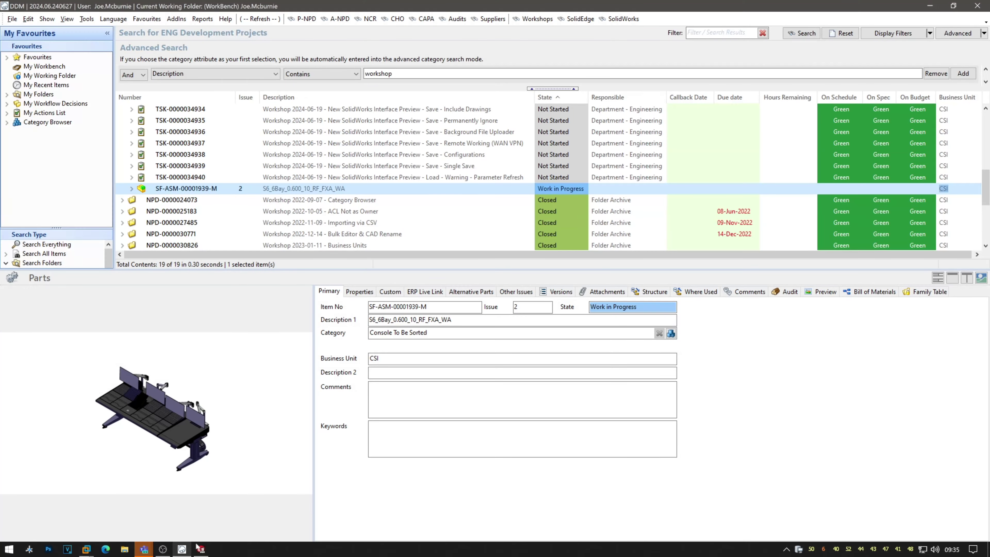
{"action": "double_click", "coordinate": [355, 189]}
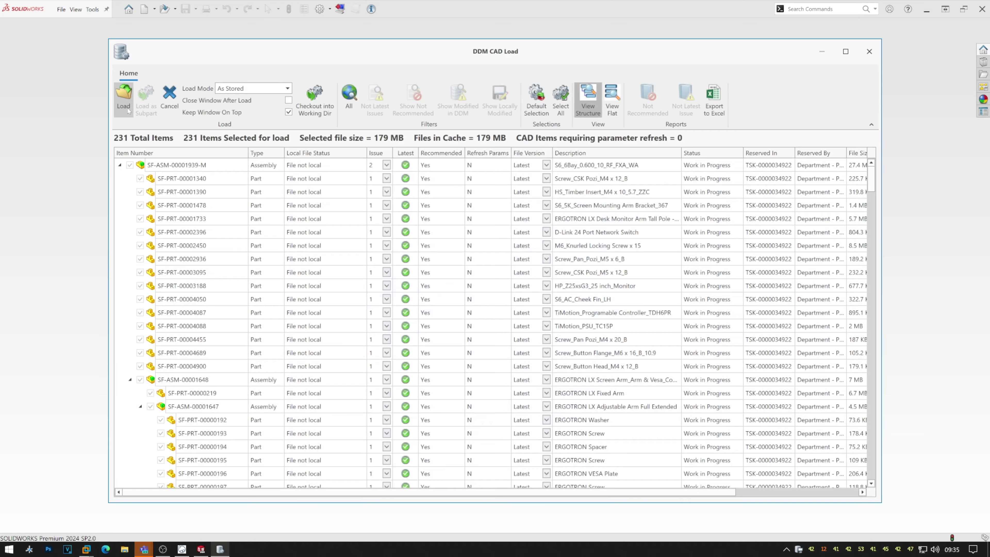
{"action": "left_click", "coordinate": [126, 104]}
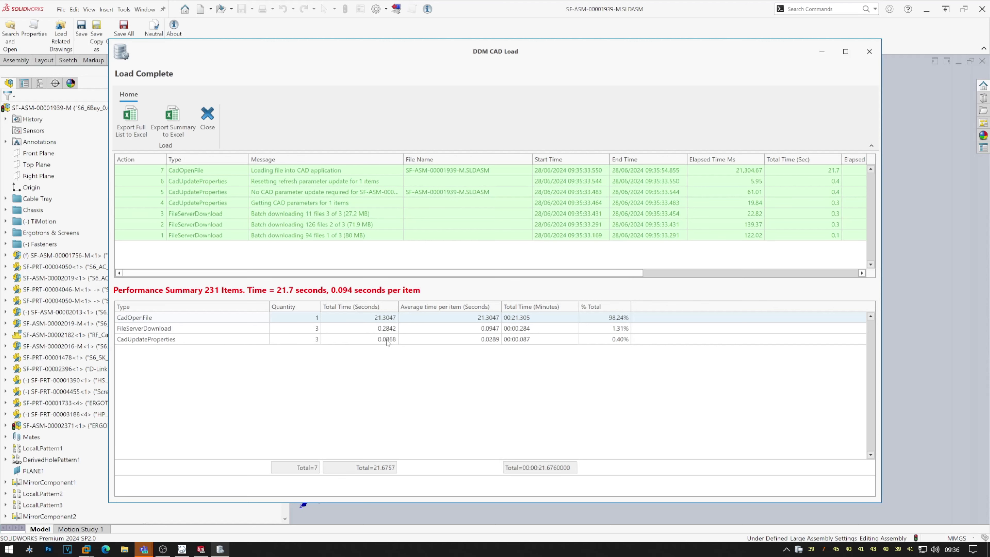
{"action": "left_click", "coordinate": [208, 117]}
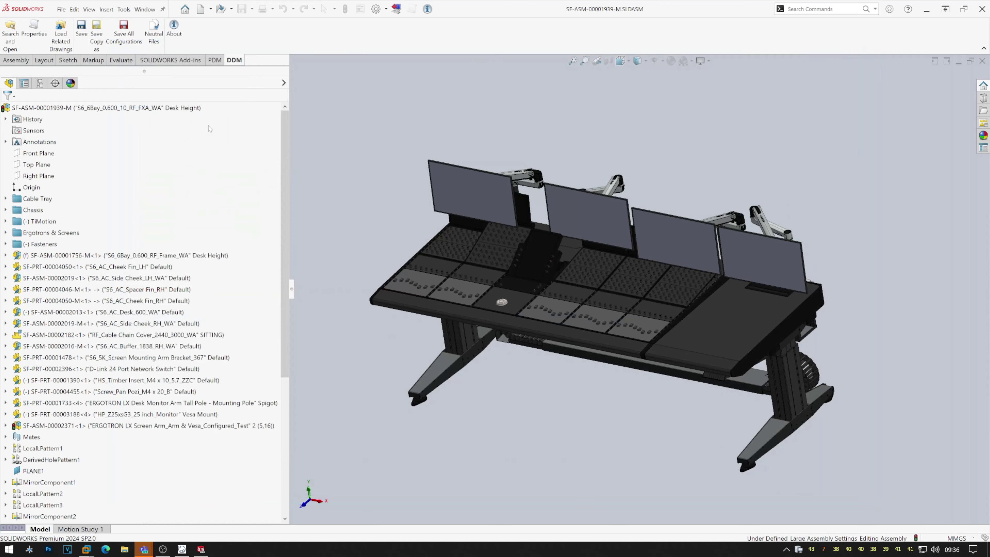
{"action": "left_click", "coordinate": [182, 549]}
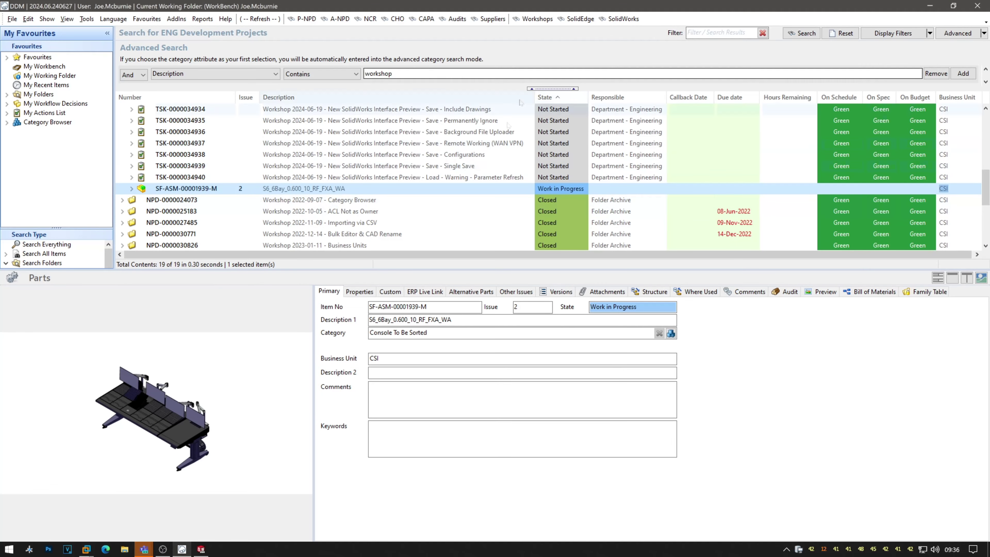
{"action": "scroll", "coordinate": [483, 146], "scroll_direction": "up", "scroll_amount": 6}
{"action": "scroll", "coordinate": [484, 147], "scroll_direction": "up", "scroll_amount": 1}
{"action": "left_click", "coordinate": [530, 111]}
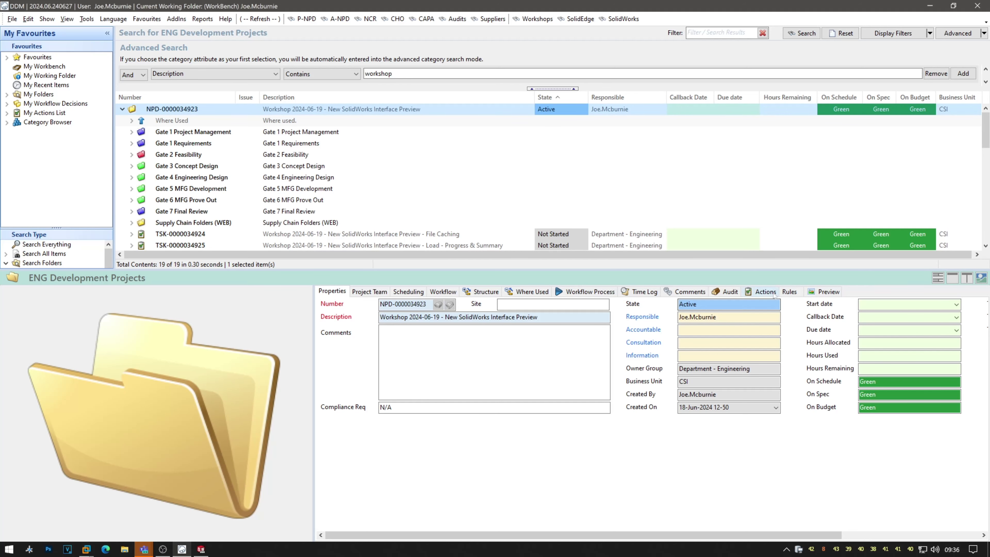
{"action": "left_click", "coordinate": [762, 291]}
{"action": "left_click", "coordinate": [762, 337]}
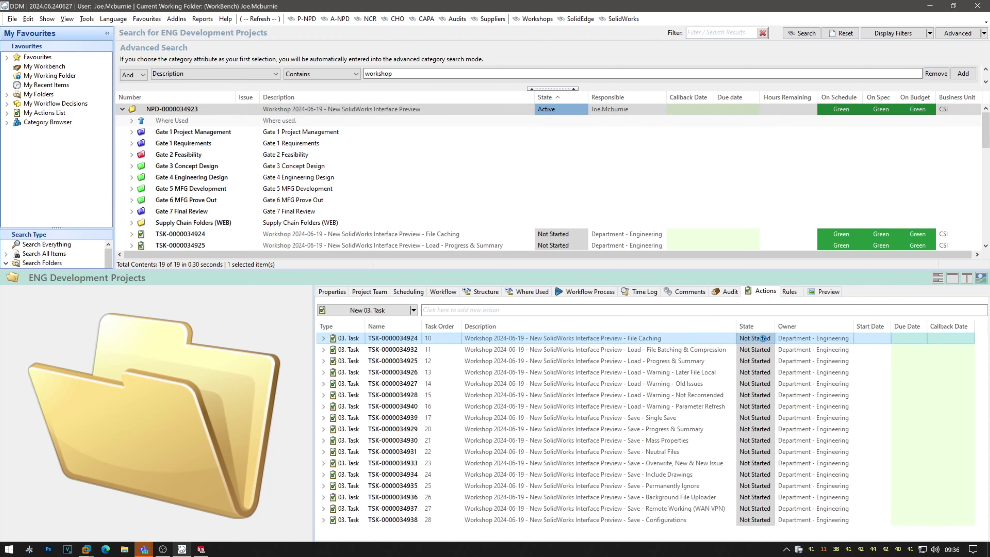
{"action": "left_click", "coordinate": [770, 338]}
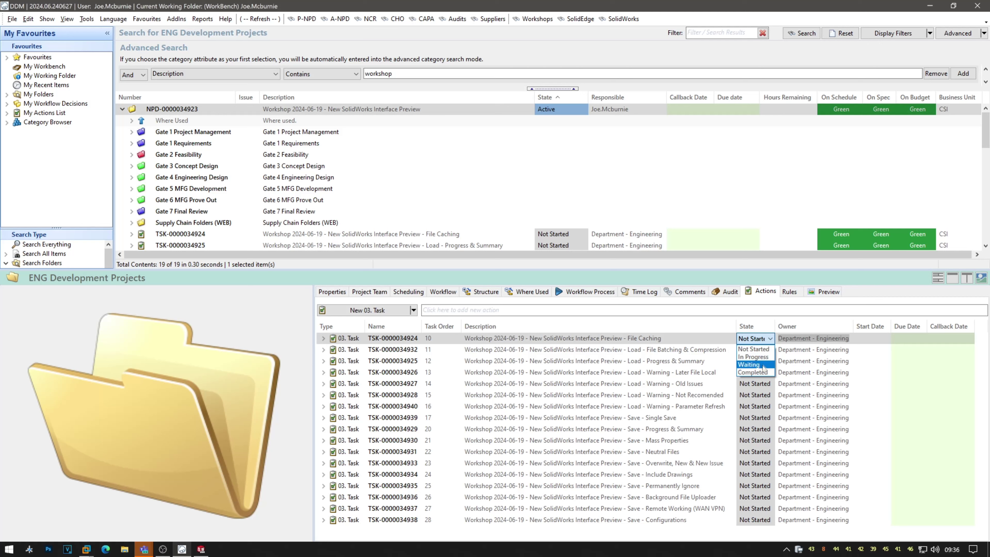
{"action": "left_click", "coordinate": [754, 373]}
{"action": "left_click", "coordinate": [716, 350]}
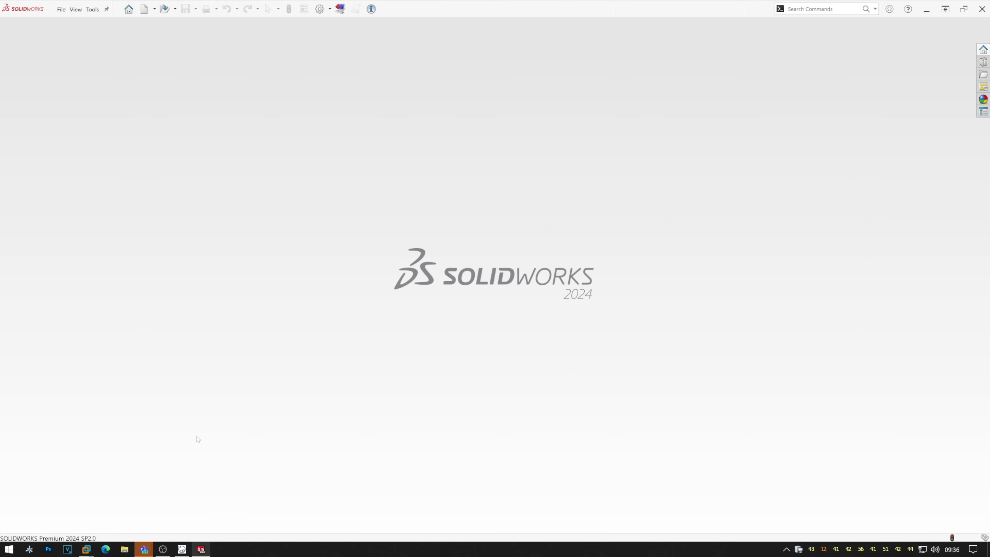
Reselect assembly SF-ASM-00001939-M in the results to show its Work in Progress record.
{"action": "left_click", "coordinate": [182, 549]}
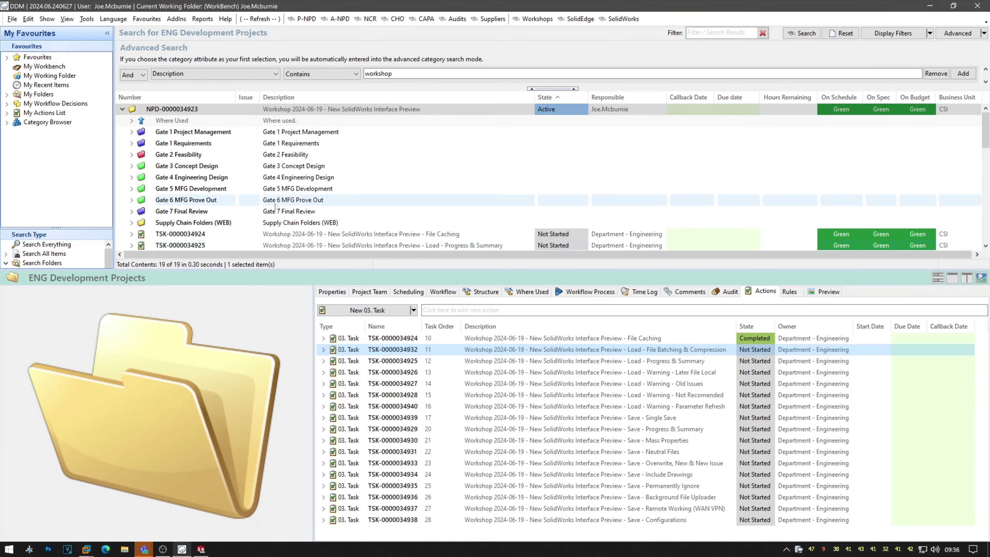
{"action": "scroll", "coordinate": [275, 211], "scroll_direction": "down", "scroll_amount": 8}
{"action": "scroll", "coordinate": [276, 210], "scroll_direction": "up", "scroll_amount": 6}
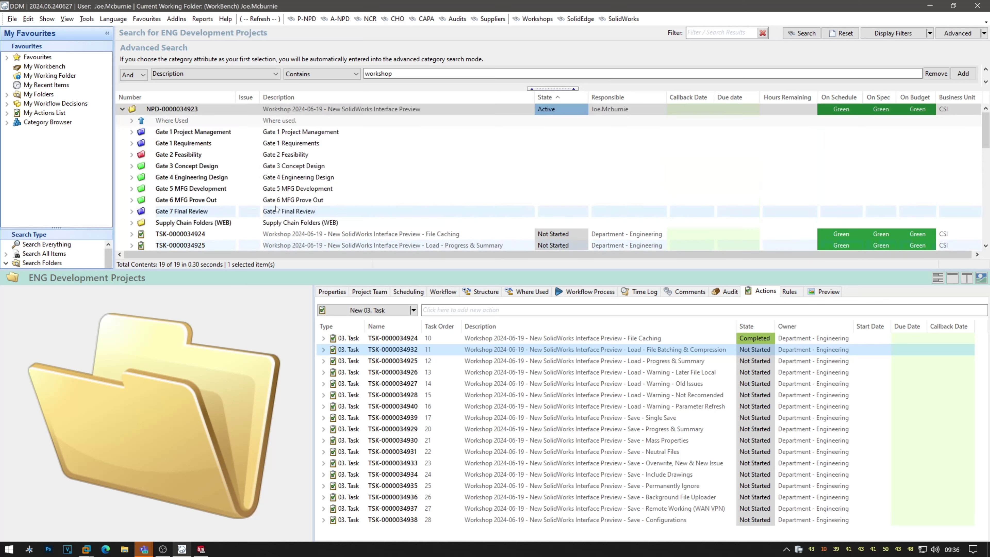
{"action": "scroll", "coordinate": [276, 210], "scroll_direction": "down", "scroll_amount": 7}
{"action": "left_click", "coordinate": [345, 189]}
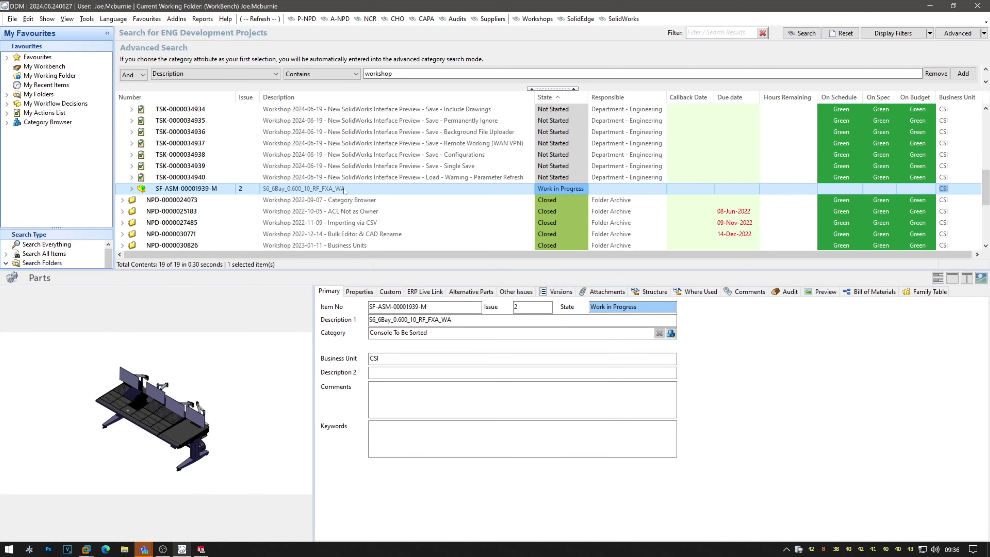
Empty the local file cache again and start loading SF-ASM-00001939-M into SolidWorks.
{"action": "left_click", "coordinate": [29, 549]}
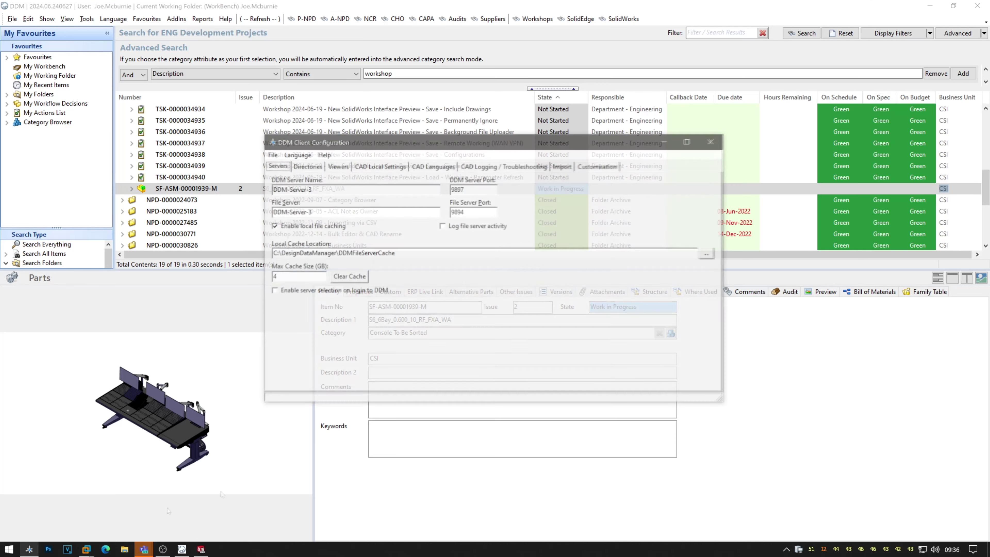
{"action": "left_click", "coordinate": [349, 276]}
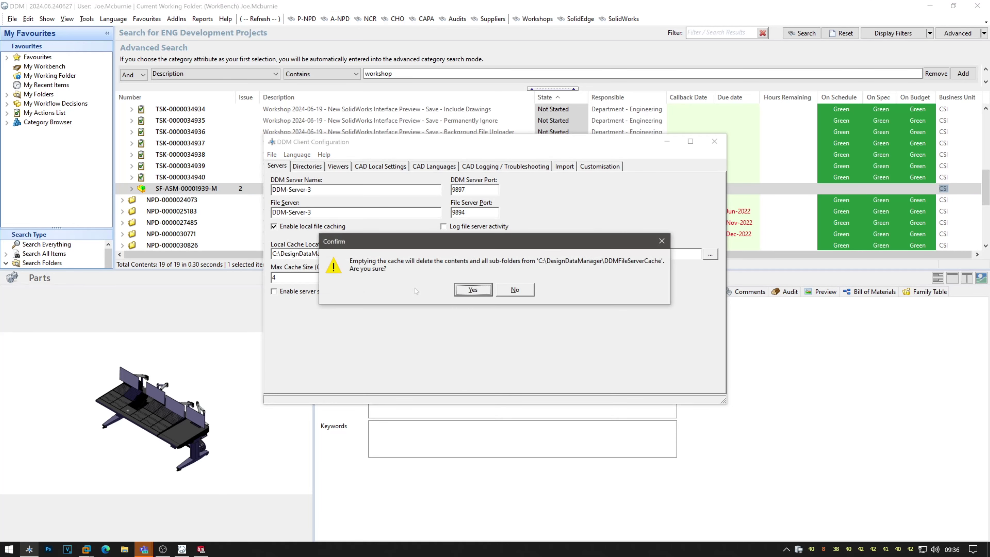
{"action": "left_click", "coordinate": [461, 291]}
{"action": "left_click", "coordinate": [714, 142]}
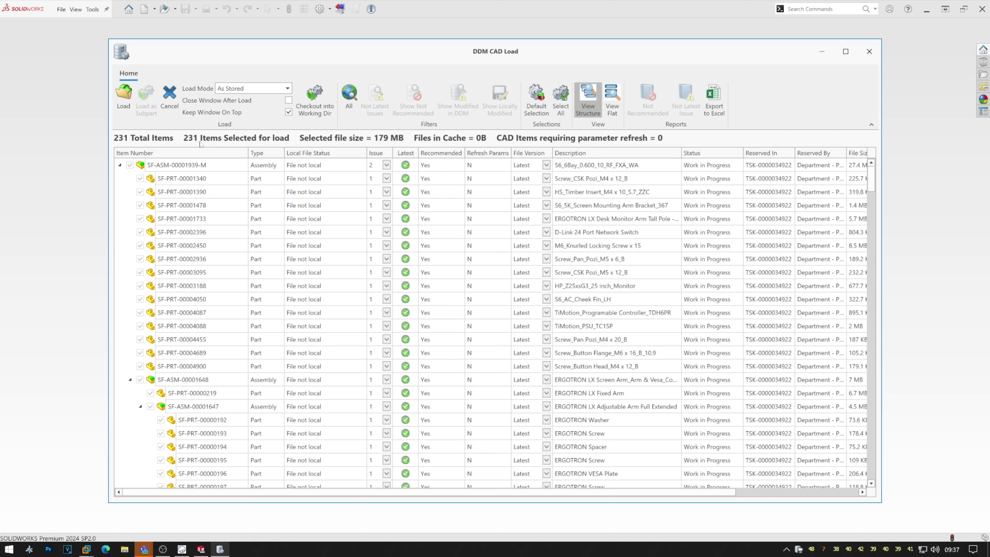
{"action": "left_click", "coordinate": [128, 110]}
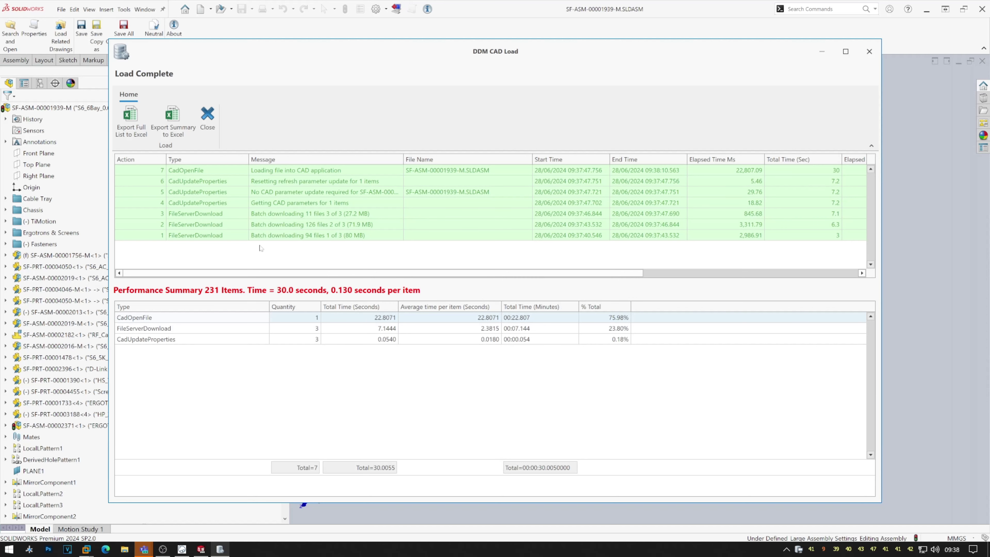
Close the Load Complete summary after the third load and return to DDM.
{"action": "left_click", "coordinate": [208, 123]}
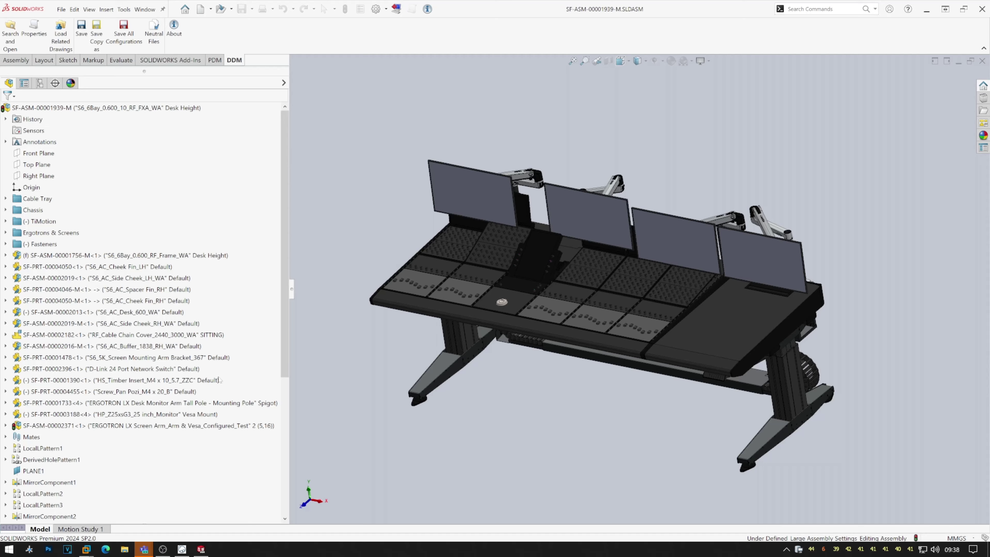
{"action": "left_click", "coordinate": [182, 549]}
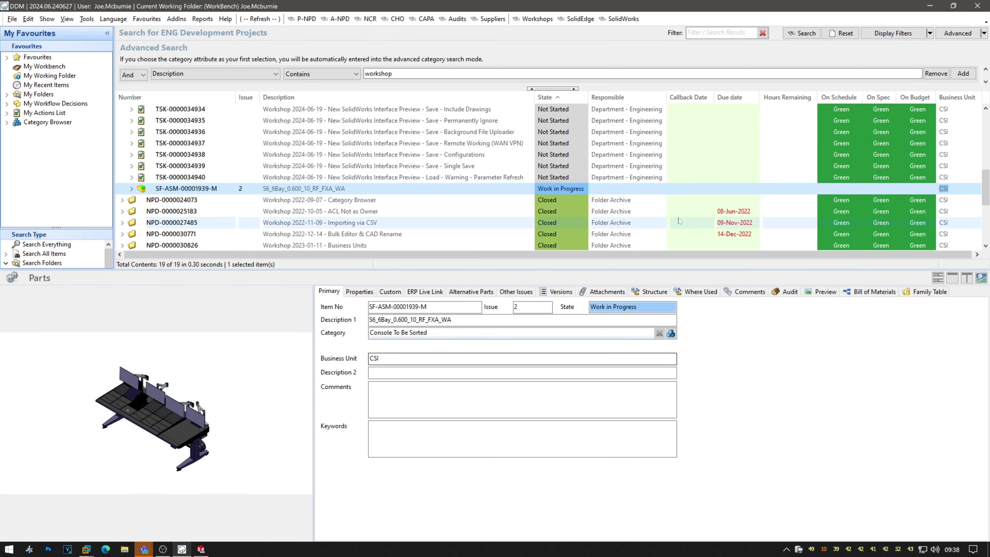
{"action": "scroll", "coordinate": [513, 131], "scroll_direction": "up", "scroll_amount": 7}
{"action": "left_click", "coordinate": [502, 111]}
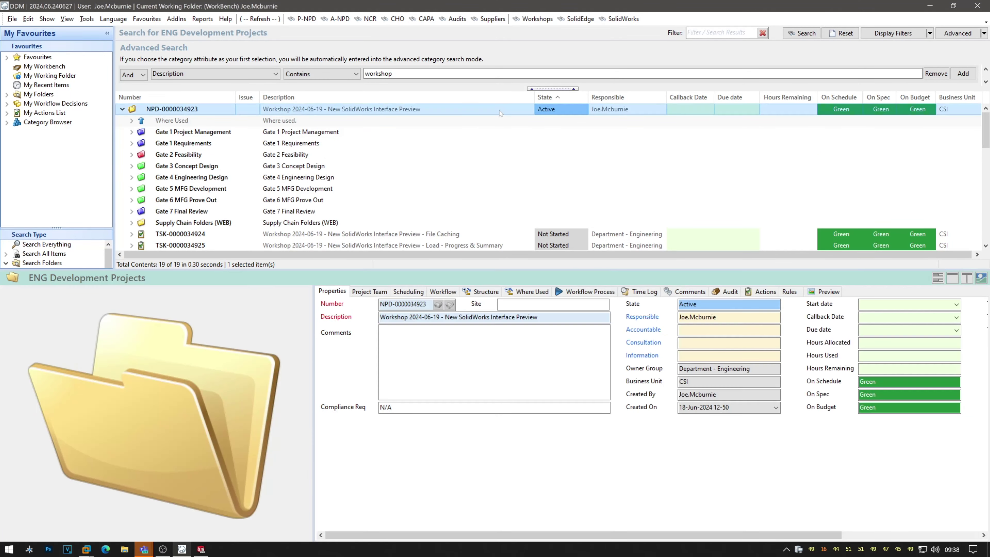
{"action": "left_click", "coordinate": [765, 291]}
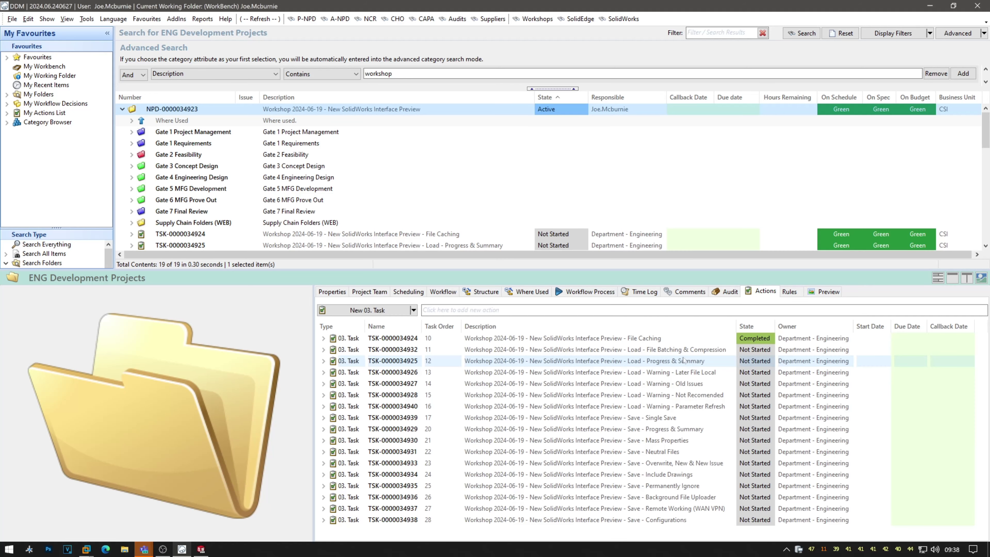
{"action": "left_click", "coordinate": [678, 350]}
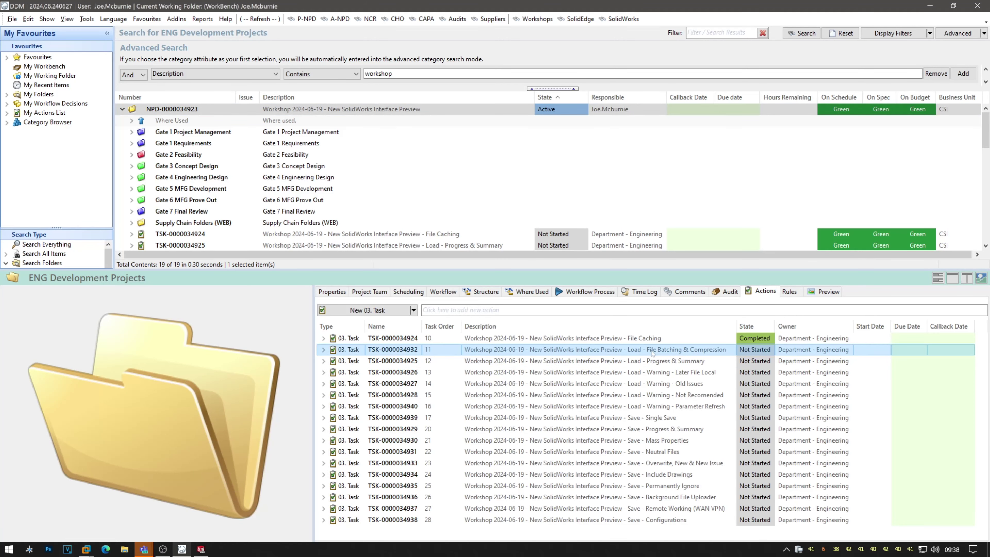
{"action": "left_click", "coordinate": [748, 350]}
{"action": "left_click", "coordinate": [770, 350]}
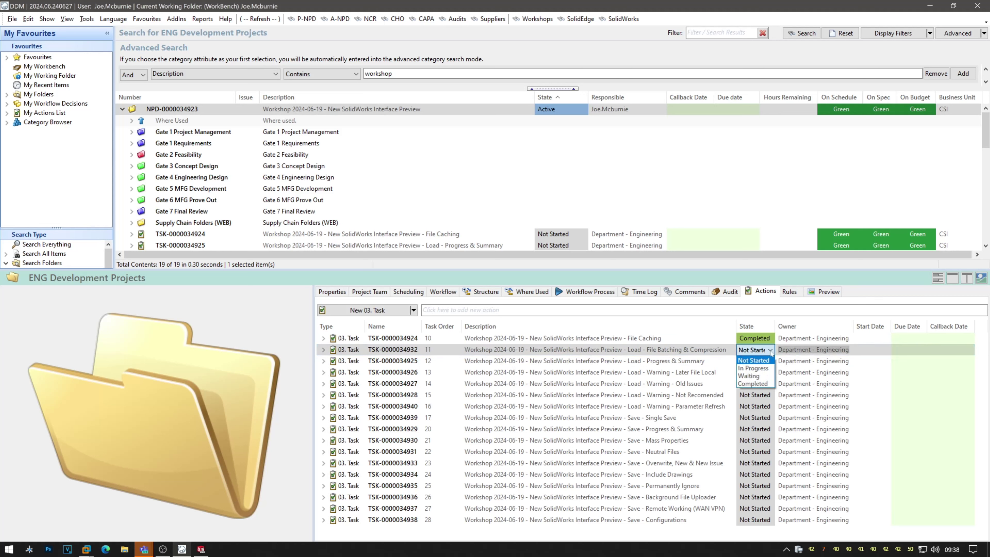
{"action": "left_click", "coordinate": [765, 383]}
{"action": "left_click", "coordinate": [705, 361]}
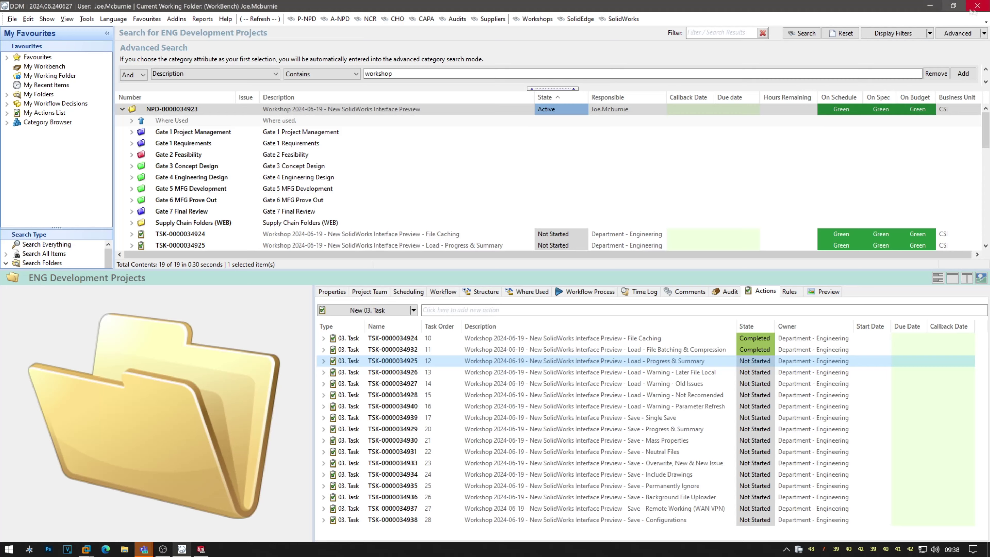
Close the assembly in SolidWorks and clean the working folder, then return to DDM.
{"action": "left_click", "coordinate": [931, 8]}
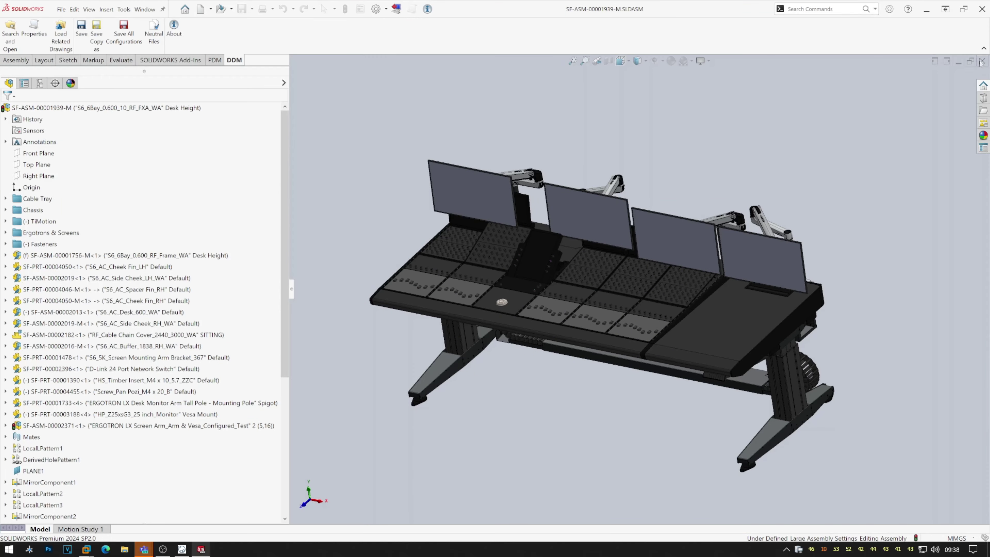
{"action": "left_click", "coordinate": [982, 61]}
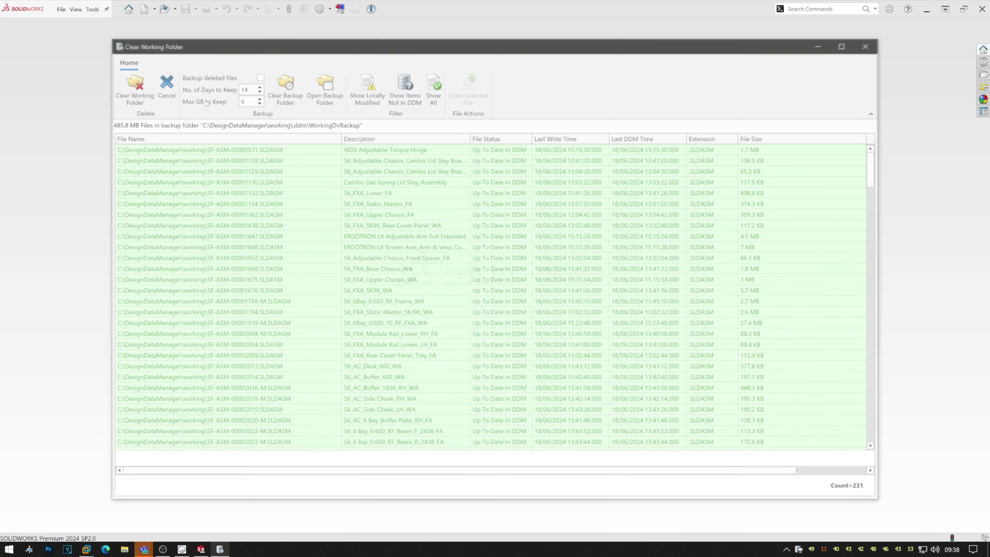
{"action": "left_click", "coordinate": [136, 89]}
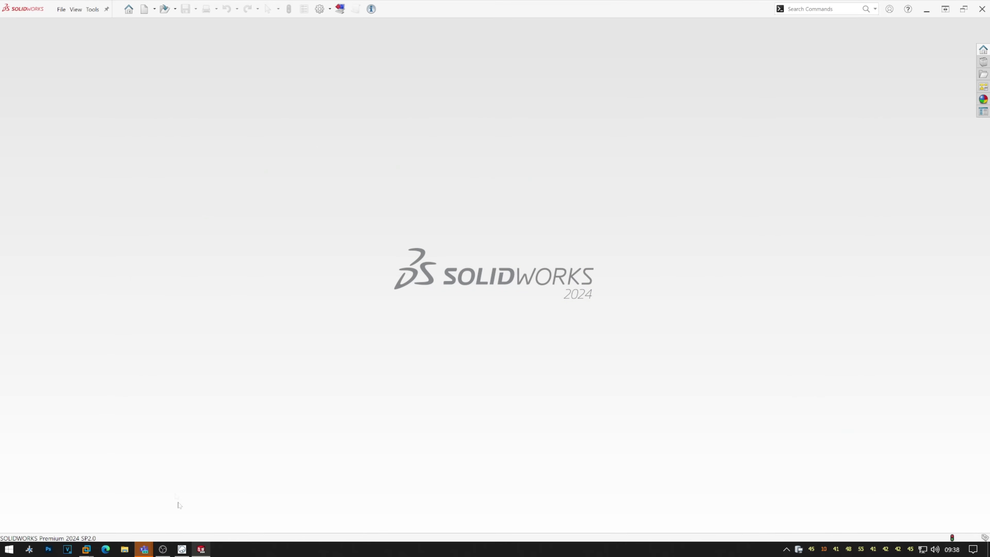
{"action": "left_click", "coordinate": [182, 550]}
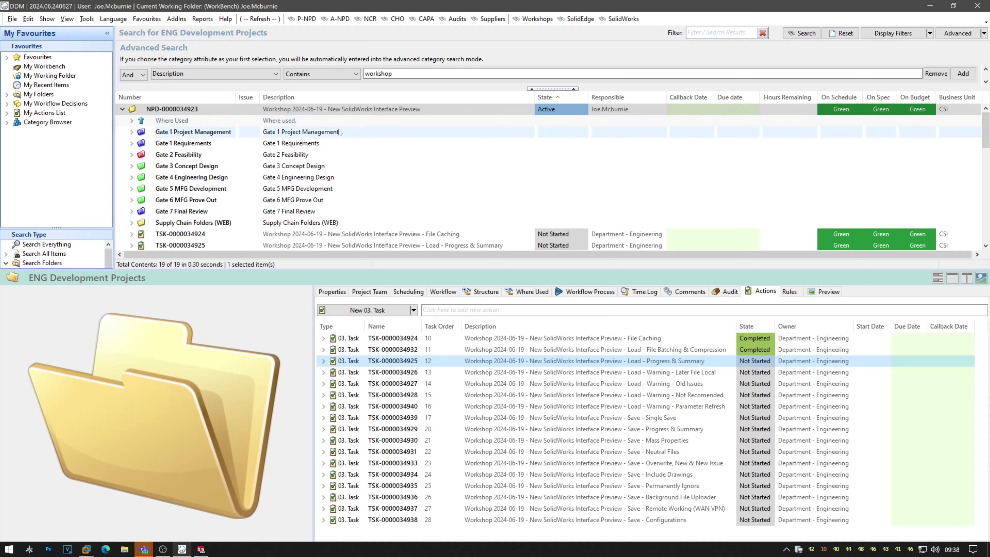
Open the CAD Load window for SF-ASM-00001939-M again, its 179 MB of files now cached.
{"action": "scroll", "coordinate": [340, 132], "scroll_direction": "down", "scroll_amount": 6}
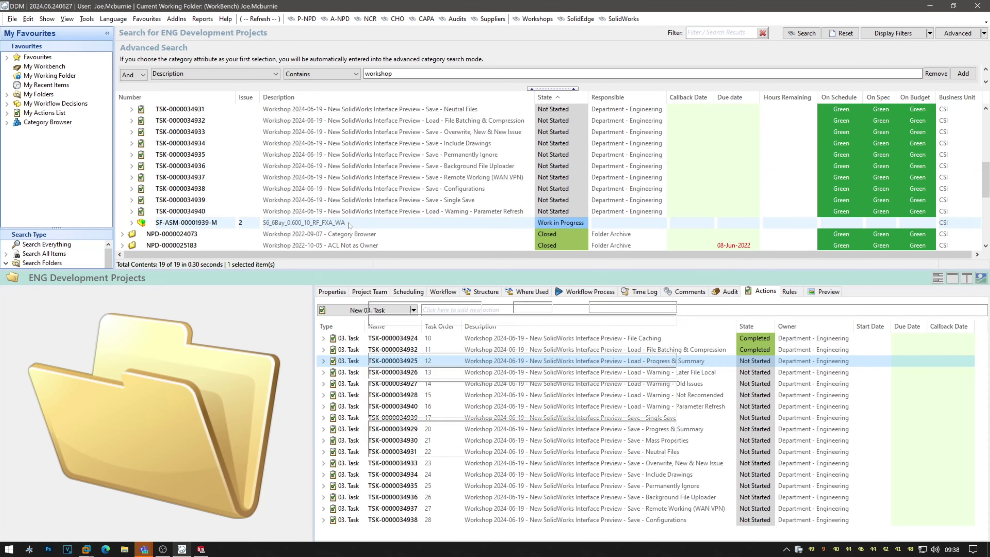
{"action": "double_click", "coordinate": [350, 225]}
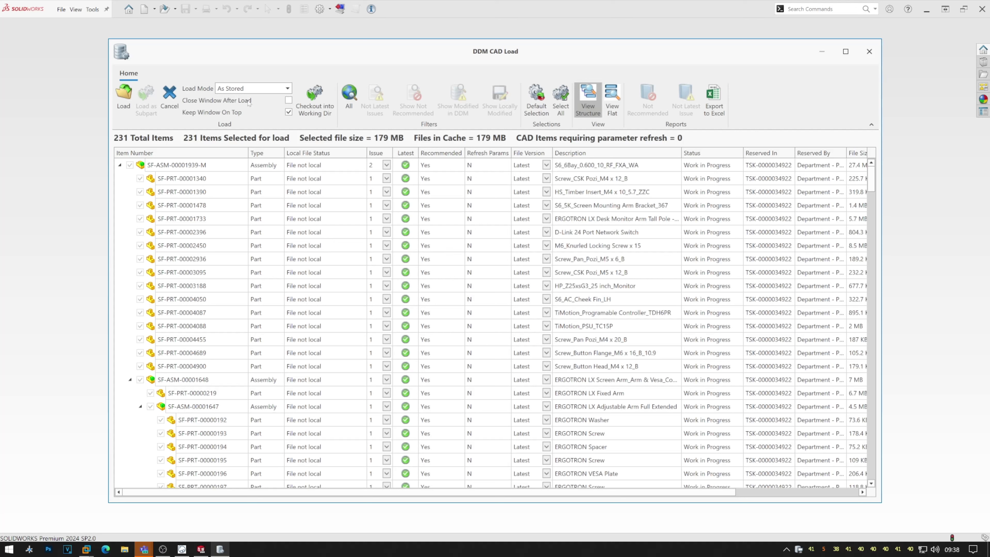
Reload the assembly from cache with Close Window After Load unchecked: 231 items in 24.1 seconds.
{"action": "left_click", "coordinate": [288, 101]}
{"action": "left_click", "coordinate": [289, 101]}
{"action": "left_click", "coordinate": [124, 97]}
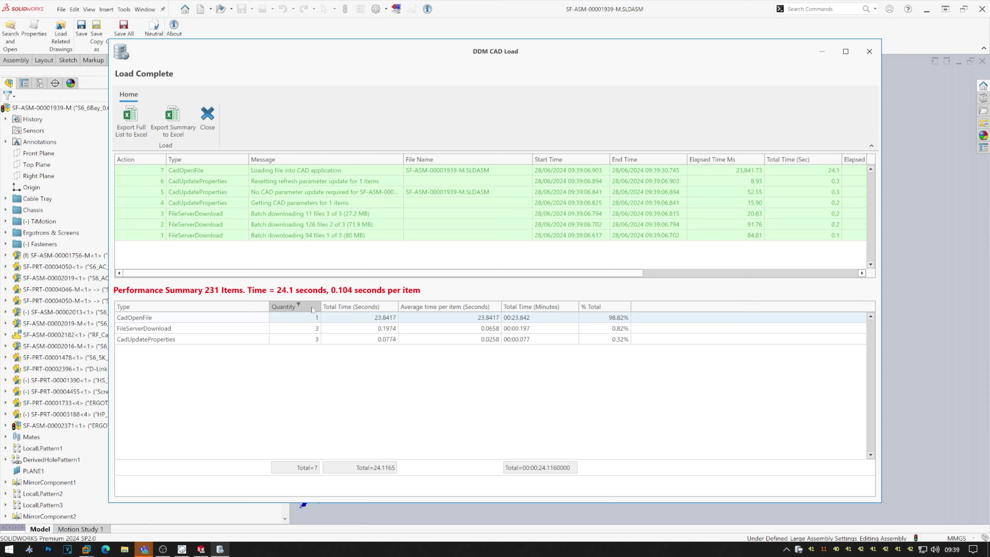
Review the CadOpenFile, FileServerDownload and CadUpdateProperties timings, then close the Load Complete summary.
{"action": "left_click", "coordinate": [194, 318]}
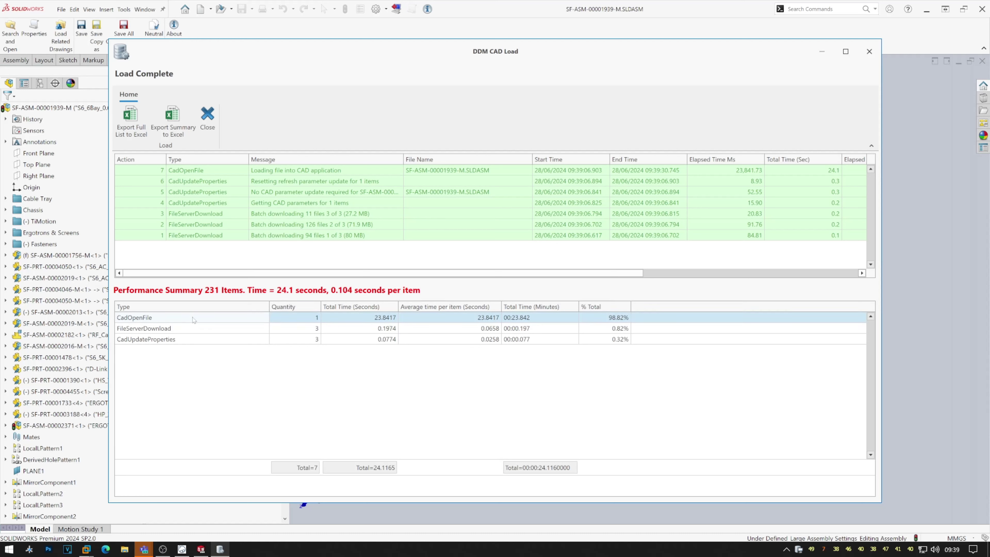
{"action": "left_click", "coordinate": [195, 330]}
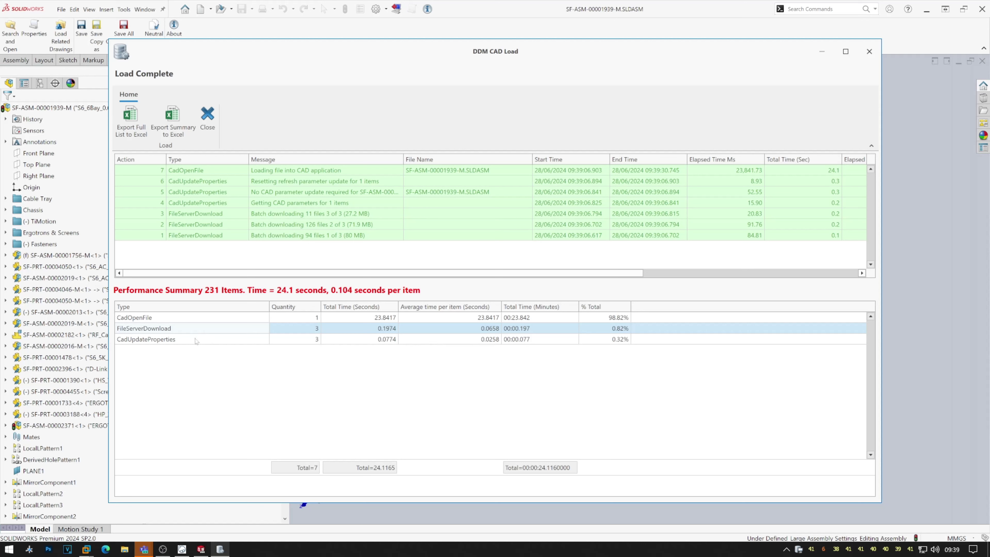
{"action": "left_click", "coordinate": [196, 340]}
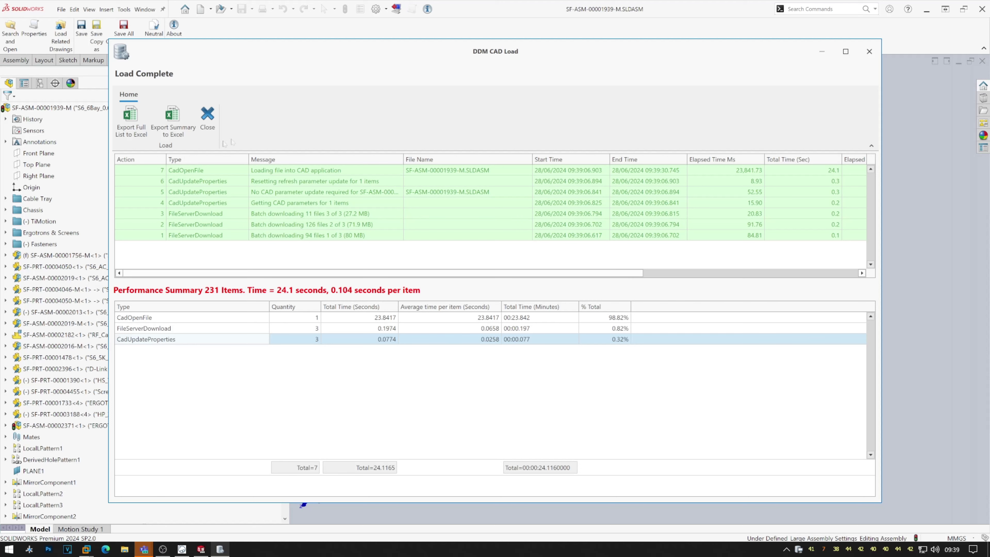
{"action": "left_click", "coordinate": [213, 127]}
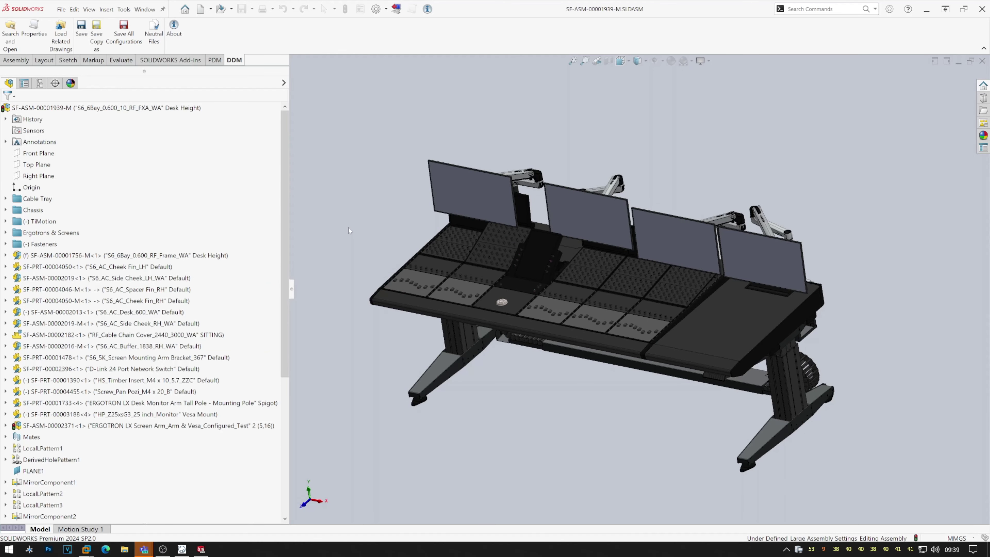
{"action": "left_click", "coordinate": [182, 549]}
{"action": "scroll", "coordinate": [546, 144], "scroll_direction": "up", "scroll_amount": 6}
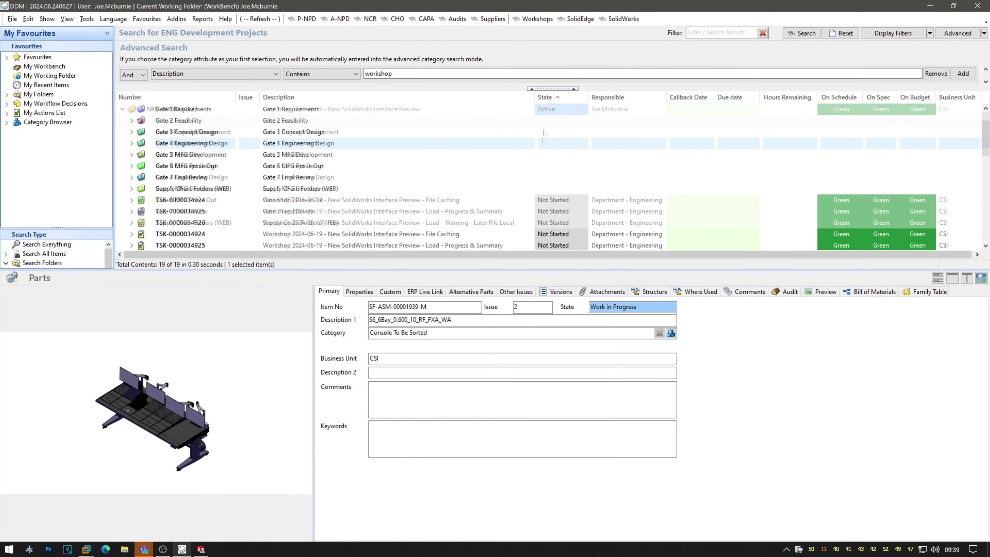
{"action": "left_click", "coordinate": [554, 110]}
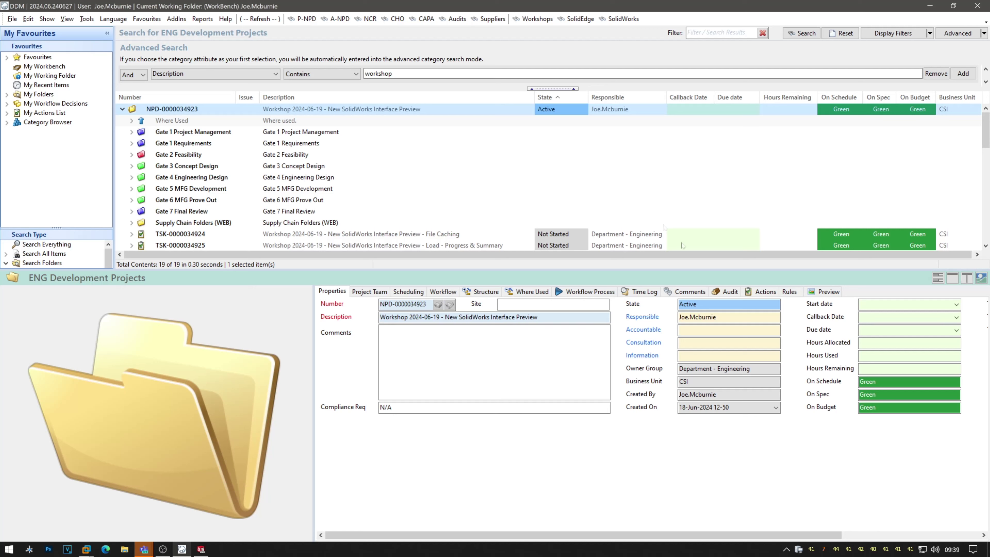
{"action": "left_click", "coordinate": [765, 292]}
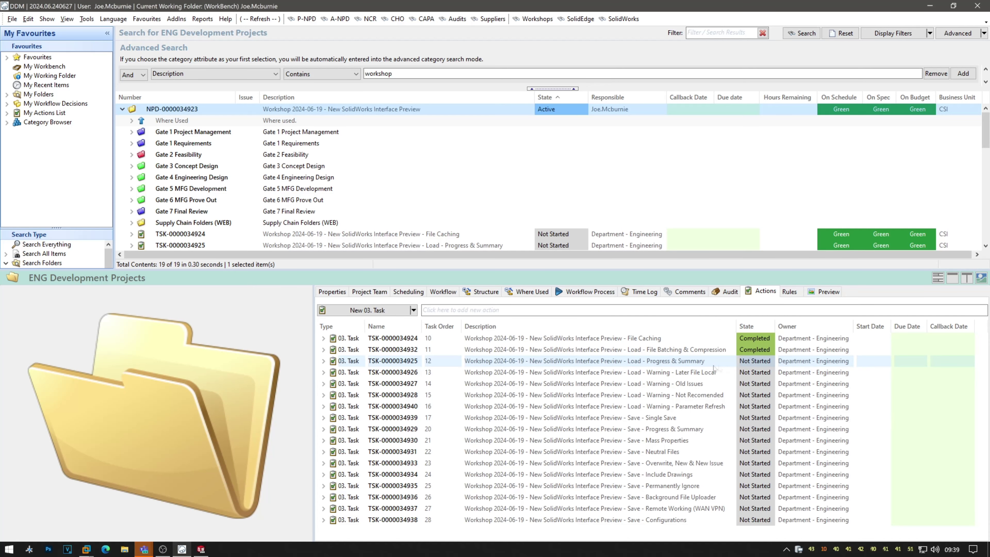
{"action": "left_click", "coordinate": [709, 364]}
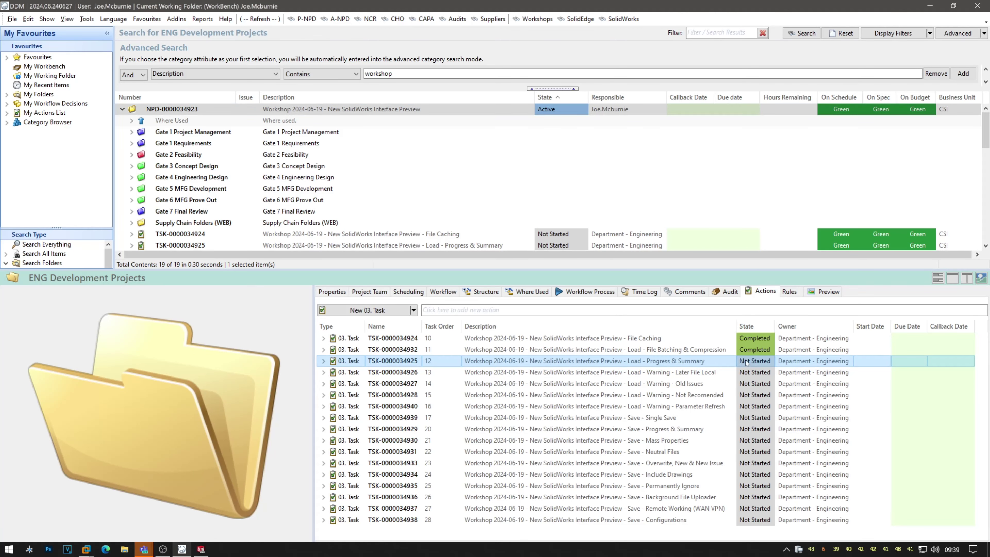
{"action": "left_click", "coordinate": [756, 362]}
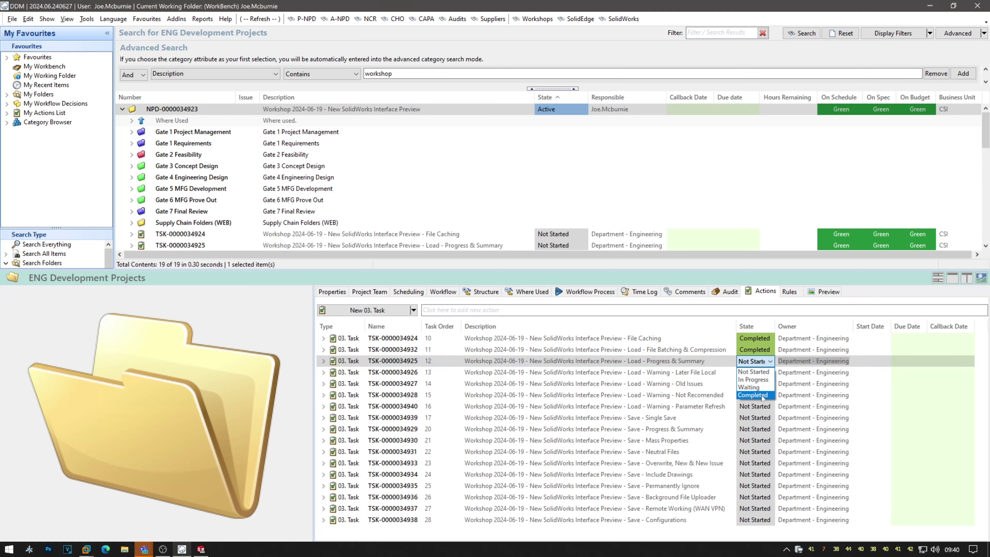
{"action": "left_click", "coordinate": [753, 395]}
{"action": "left_click", "coordinate": [720, 373]}
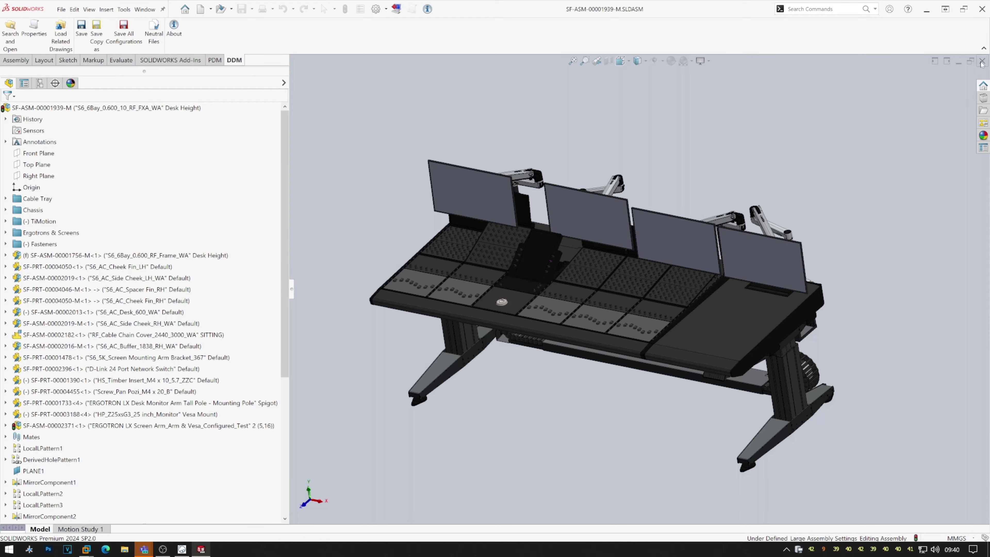
Close the console assembly SF-ASM-00001939-M in SolidWorks and return to DDM.
{"action": "left_click", "coordinate": [981, 61]}
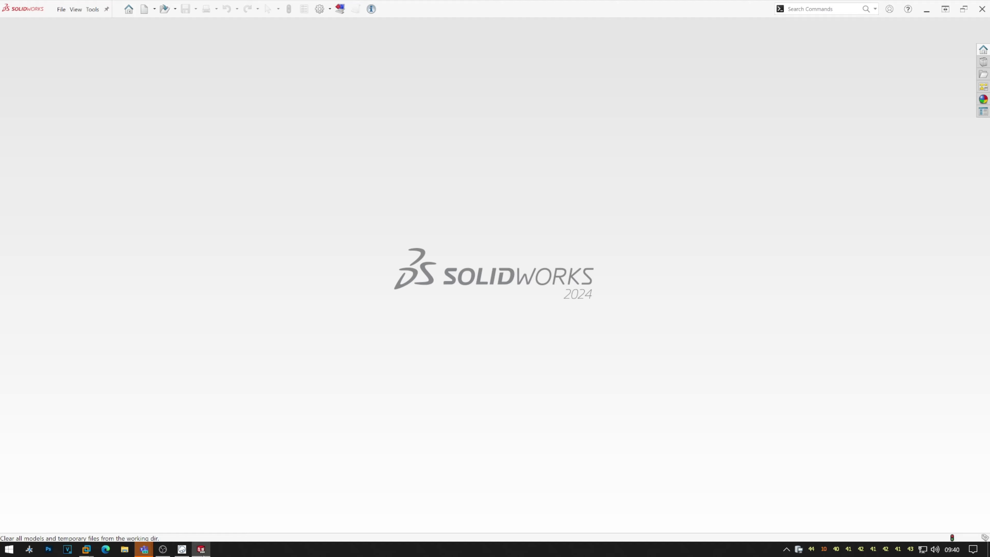
{"action": "left_click", "coordinate": [182, 549]}
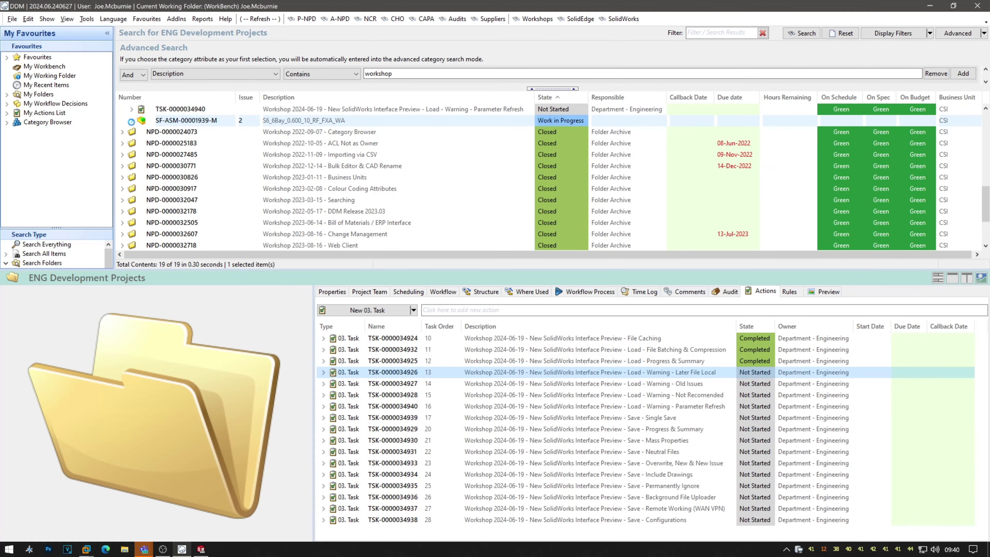
Expand SF-ASM-00001939-M and send sub-assembly SF-ASM-00001676 (S6_FXA_5K9K_WA) to DDM CAD Load.
{"action": "left_click", "coordinate": [132, 120]}
{"action": "left_click", "coordinate": [276, 189]}
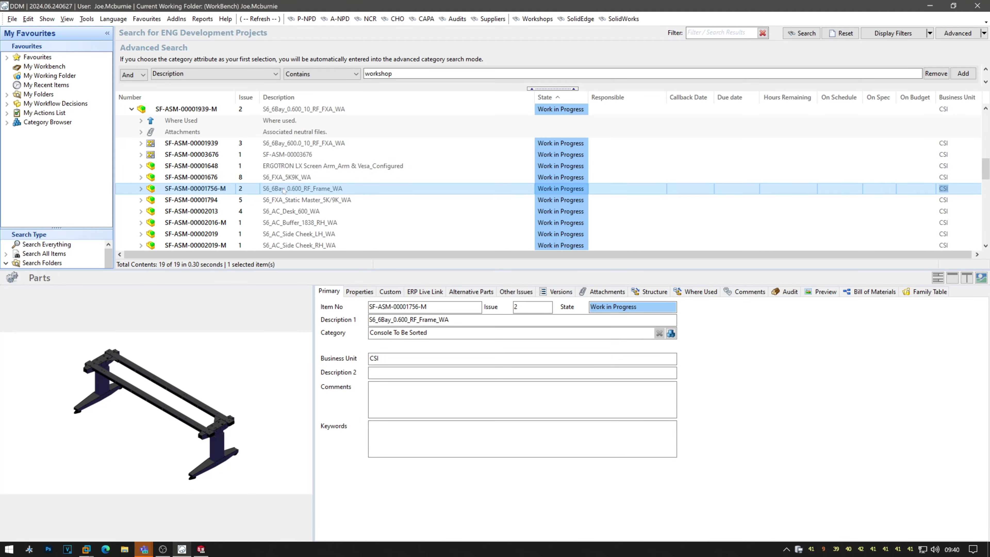
{"action": "left_click", "coordinate": [283, 179]}
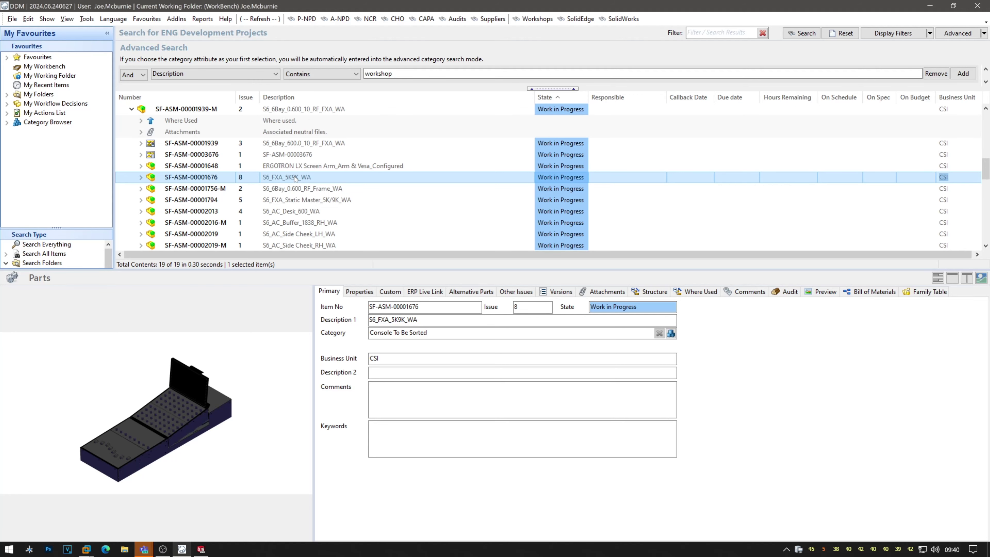
{"action": "double_click", "coordinate": [295, 179]}
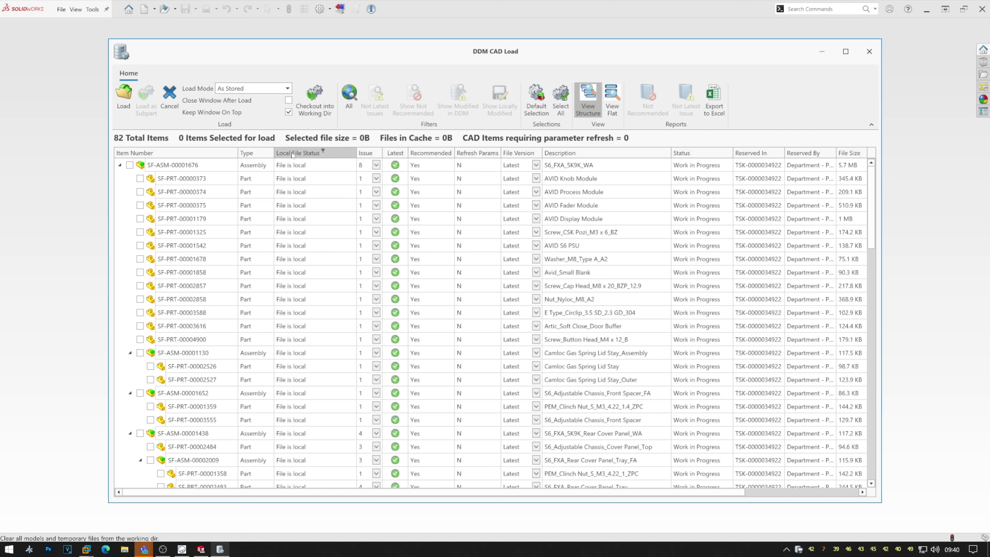
{"action": "scroll", "coordinate": [295, 245], "scroll_direction": "down", "scroll_amount": 10}
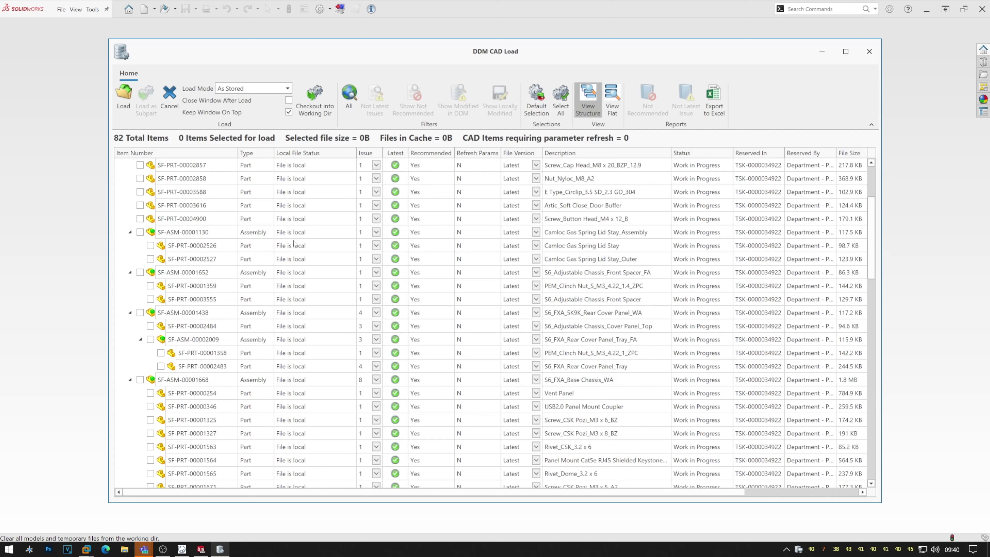
{"action": "scroll", "coordinate": [295, 245], "scroll_direction": "up", "scroll_amount": 4}
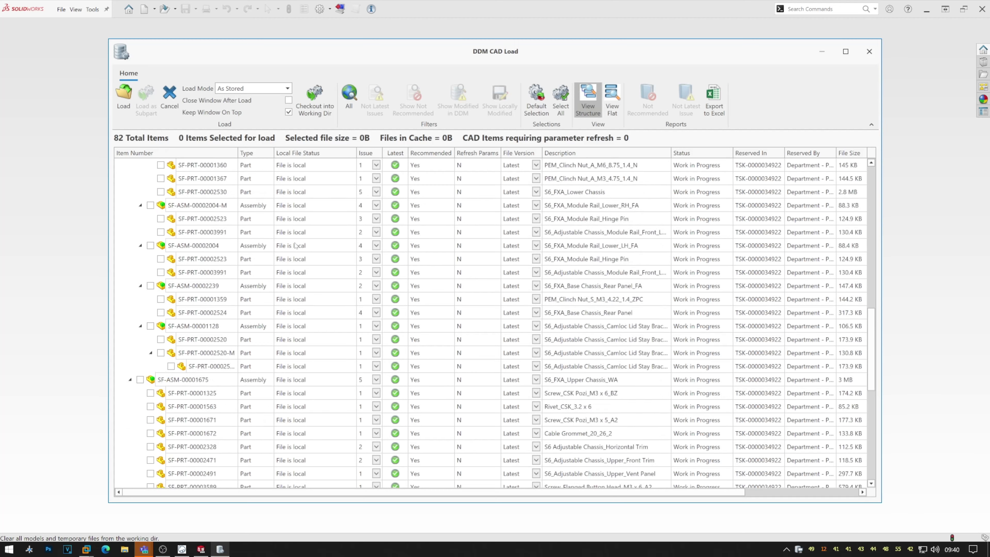
{"action": "scroll", "coordinate": [295, 245], "scroll_direction": "up", "scroll_amount": 7}
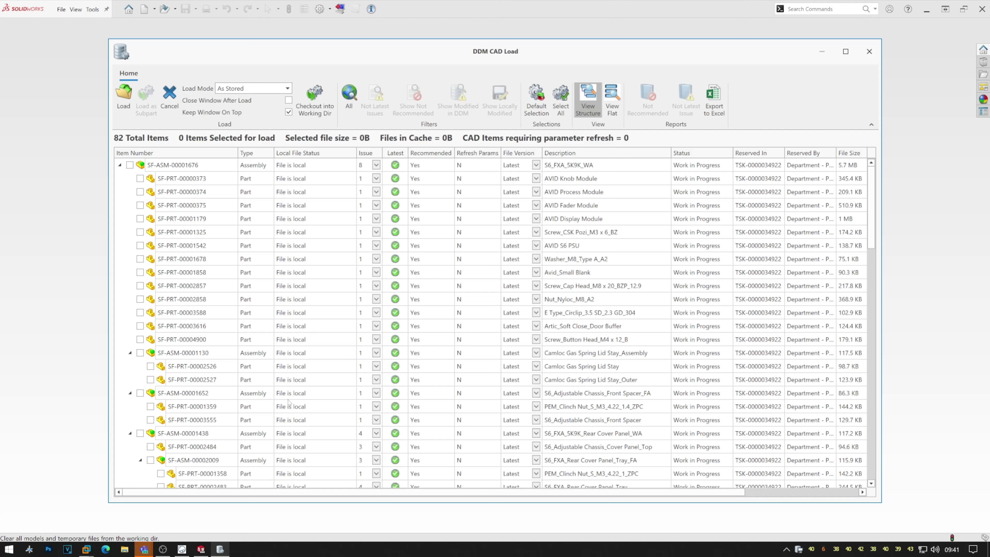
{"action": "left_click", "coordinate": [187, 548]}
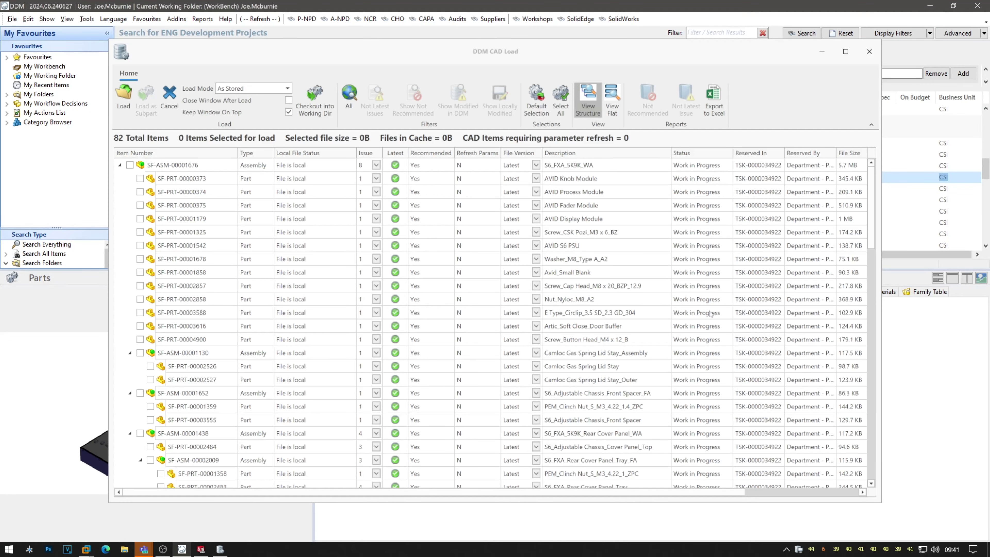
{"action": "left_click", "coordinate": [170, 98]}
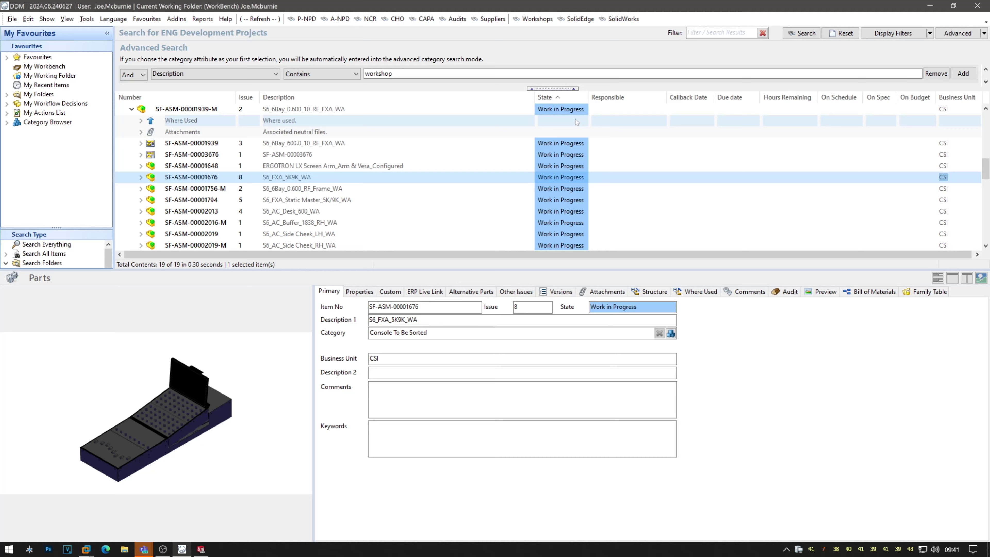
{"action": "scroll", "coordinate": [480, 114], "scroll_direction": "up", "scroll_amount": 10}
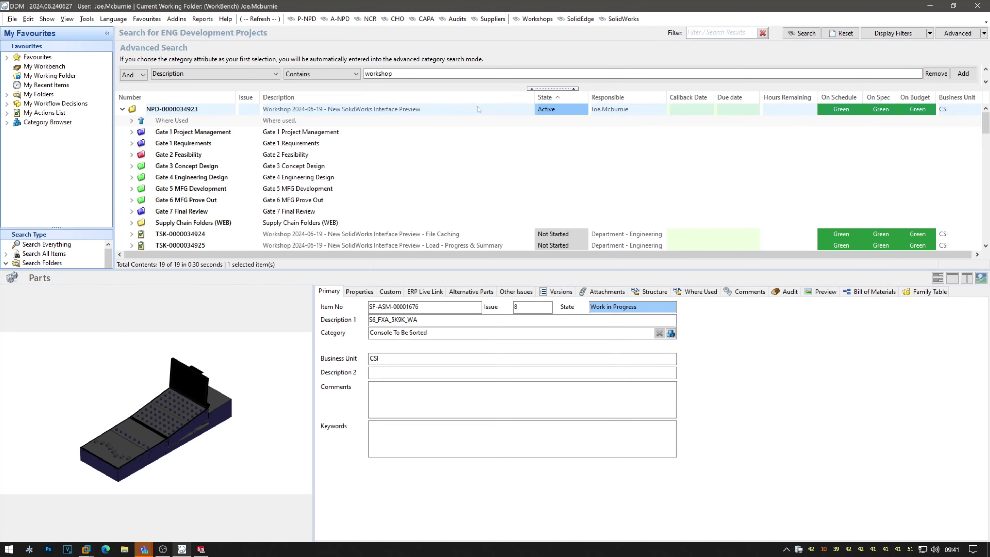
{"action": "left_click", "coordinate": [478, 109]}
{"action": "left_click", "coordinate": [766, 292]}
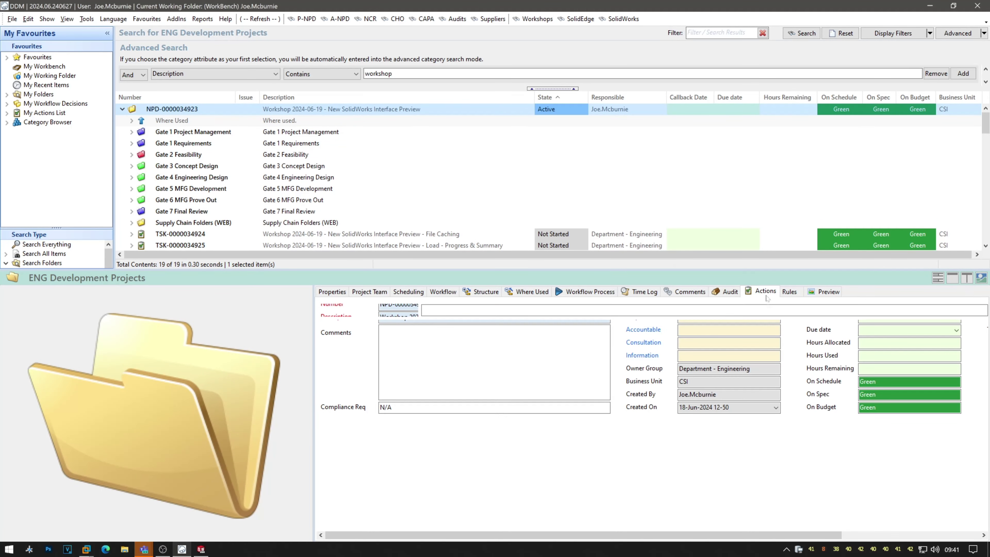
{"action": "left_click", "coordinate": [654, 376]}
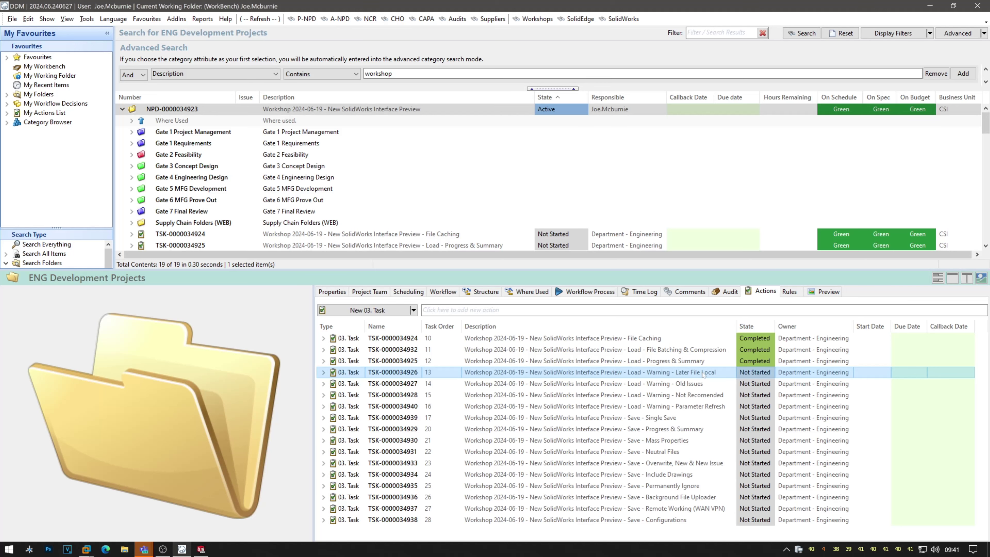
Locate SF-ASM-00001939-M in DDM and send it to SolidWorks for loading.
{"action": "left_click", "coordinate": [929, 6]}
{"action": "left_click", "coordinate": [181, 549]}
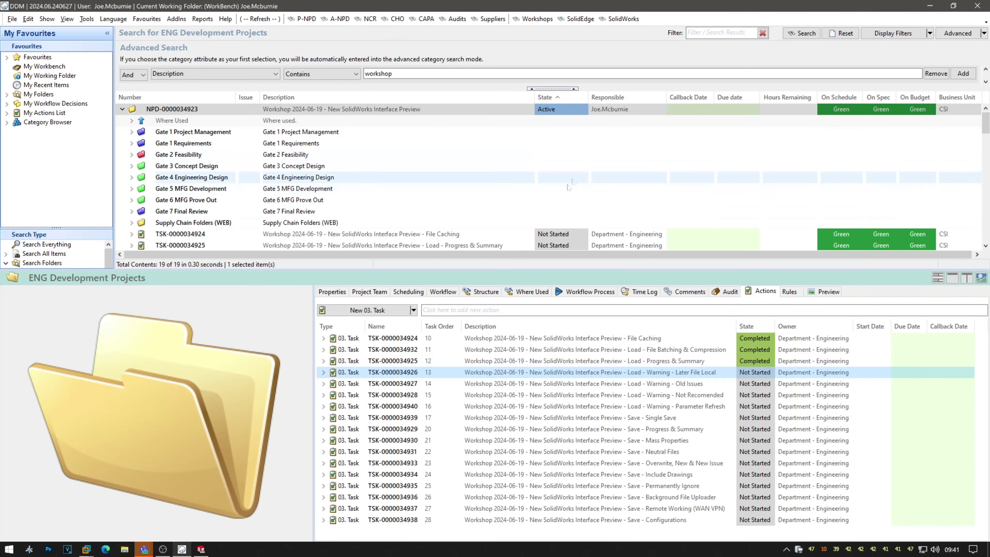
{"action": "scroll", "coordinate": [355, 197], "scroll_direction": "down", "scroll_amount": 5}
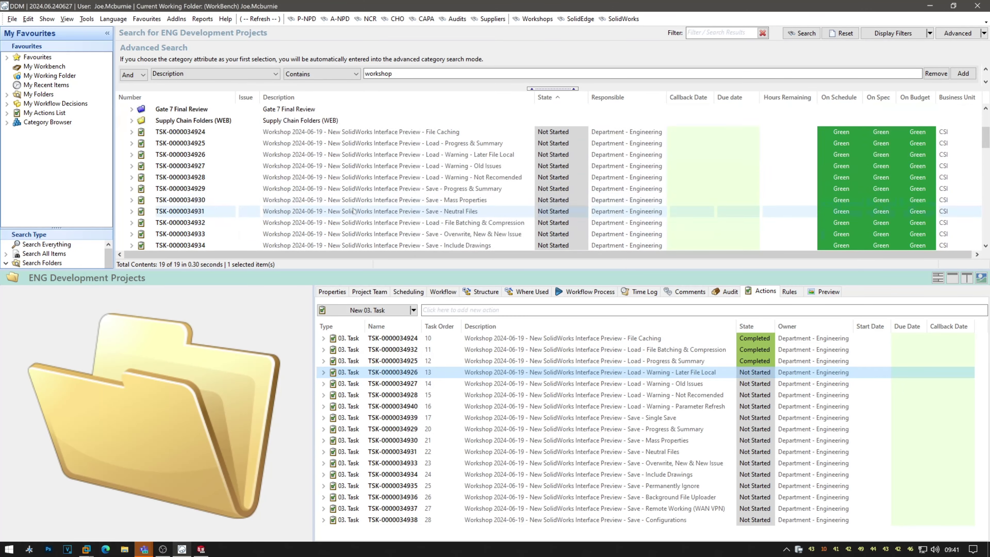
{"action": "scroll", "coordinate": [356, 195], "scroll_direction": "down", "scroll_amount": 2}
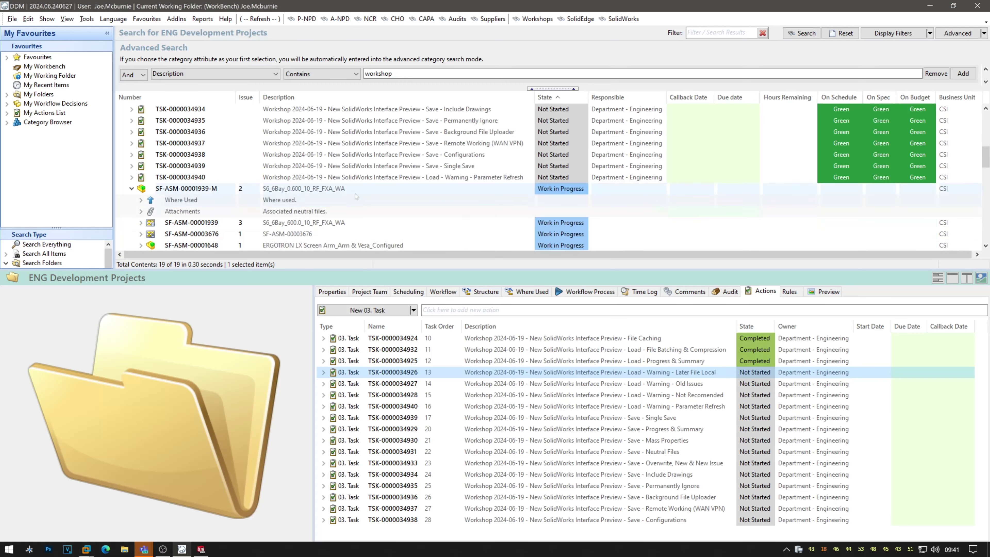
{"action": "key", "text": "alt+Tab"}
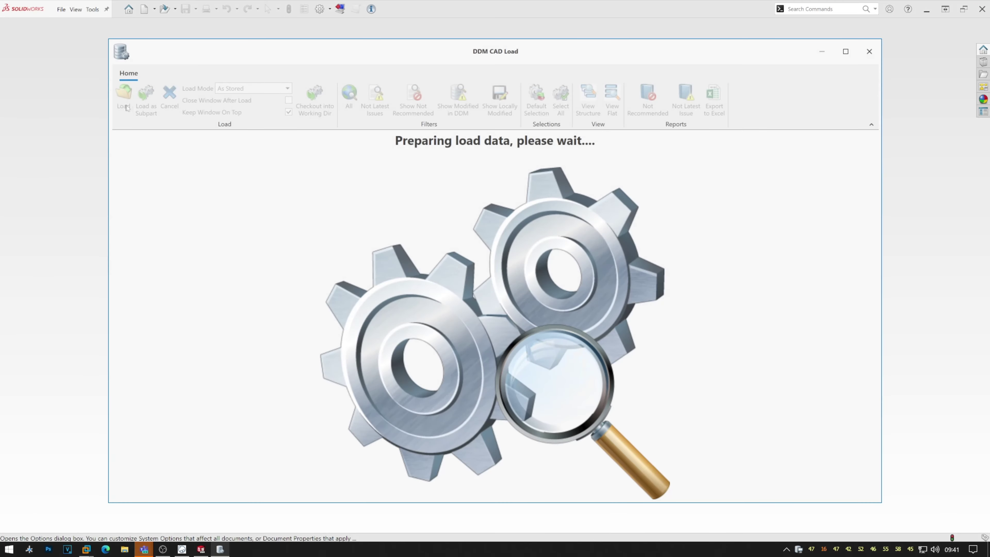
Load all 231 items of SF-ASM-00001939-M and close the Load Complete summary.
{"action": "left_click", "coordinate": [127, 108]}
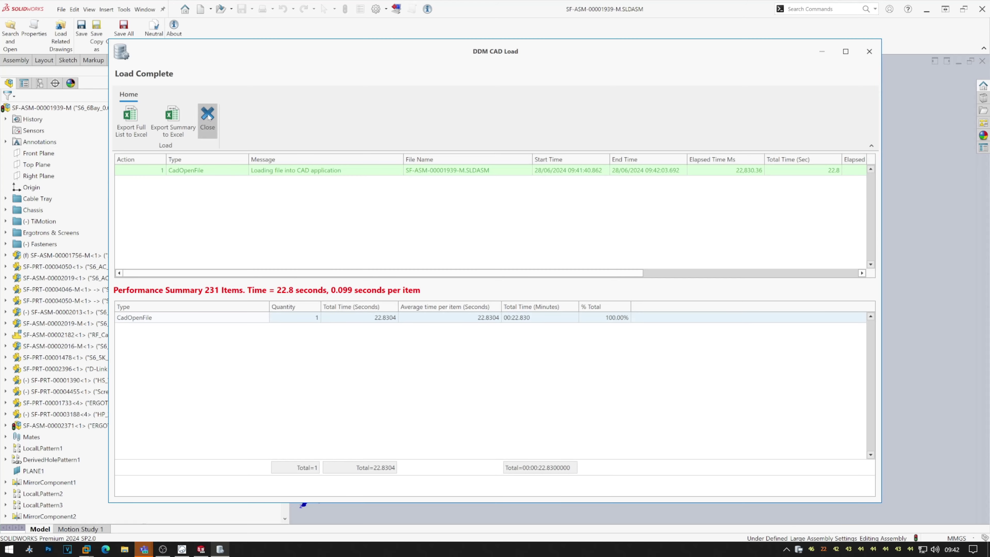
{"action": "left_click", "coordinate": [206, 119]}
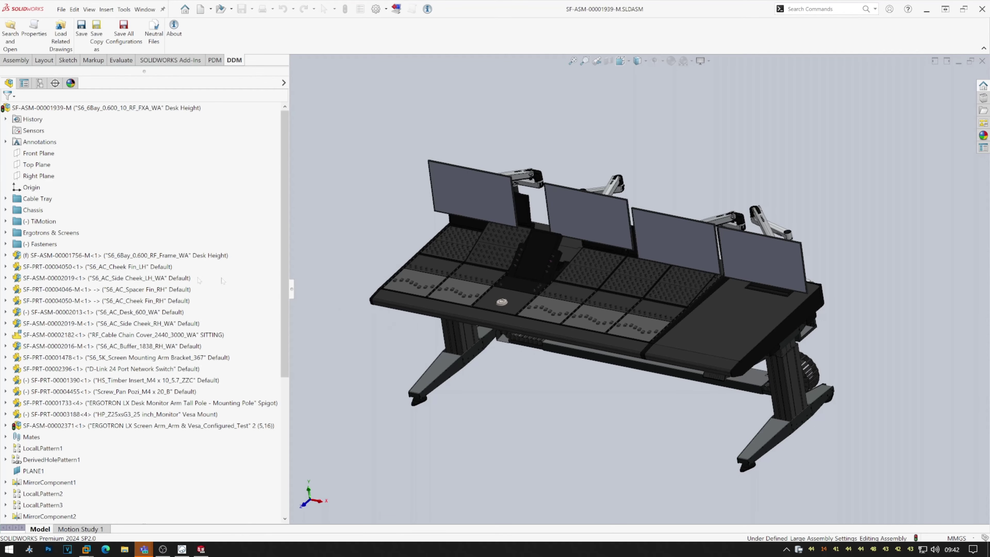
Open part SF-PRT-00004050-M (S6_AC_Cheek Fin_RH) on its own and bring up its DDM Single Save.
{"action": "left_click", "coordinate": [55, 335]}
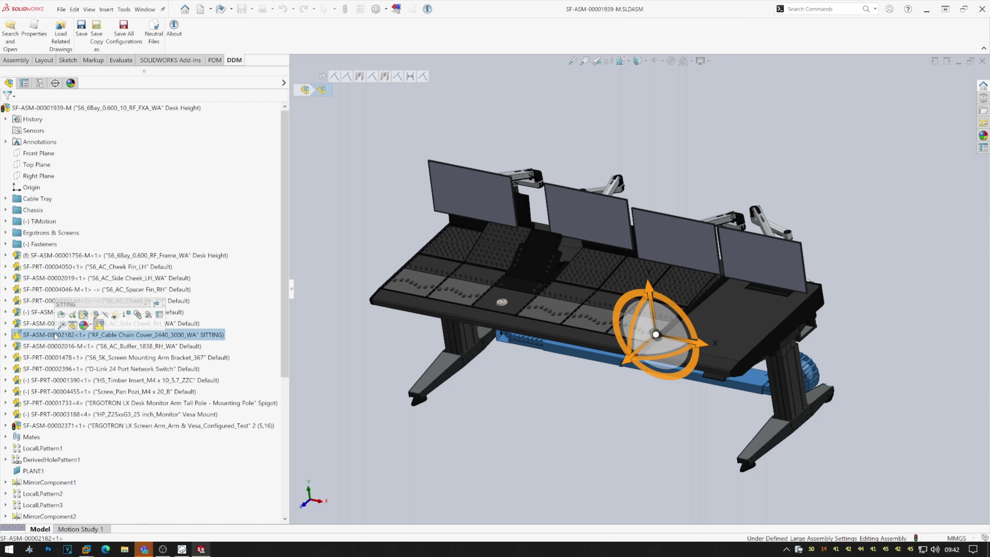
{"action": "left_click", "coordinate": [44, 302]}
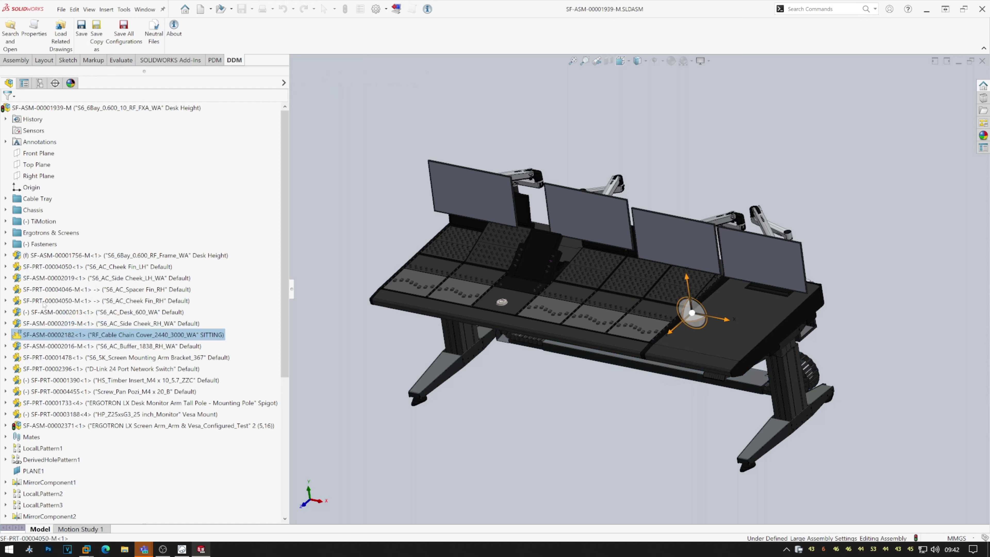
{"action": "right_click", "coordinate": [44, 302]}
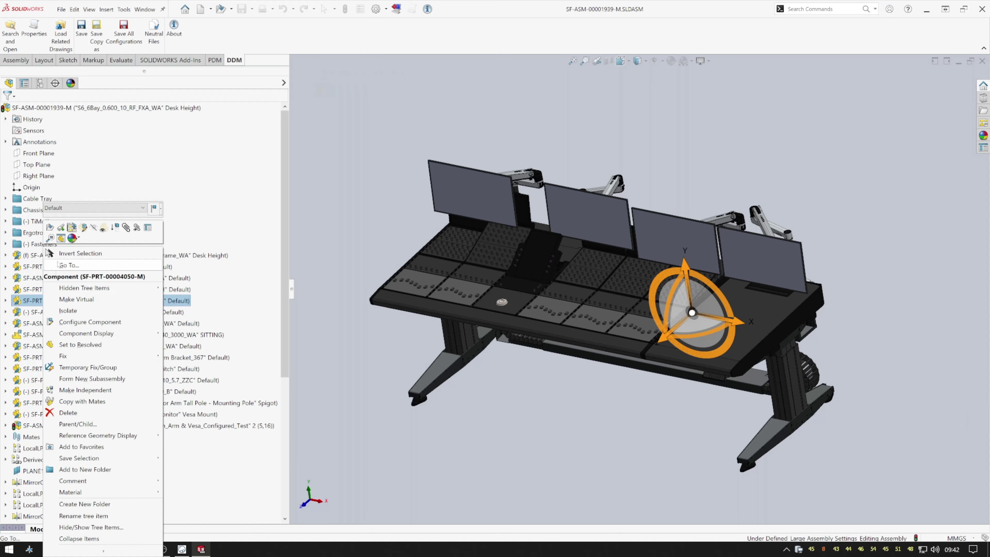
{"action": "left_click", "coordinate": [50, 226]}
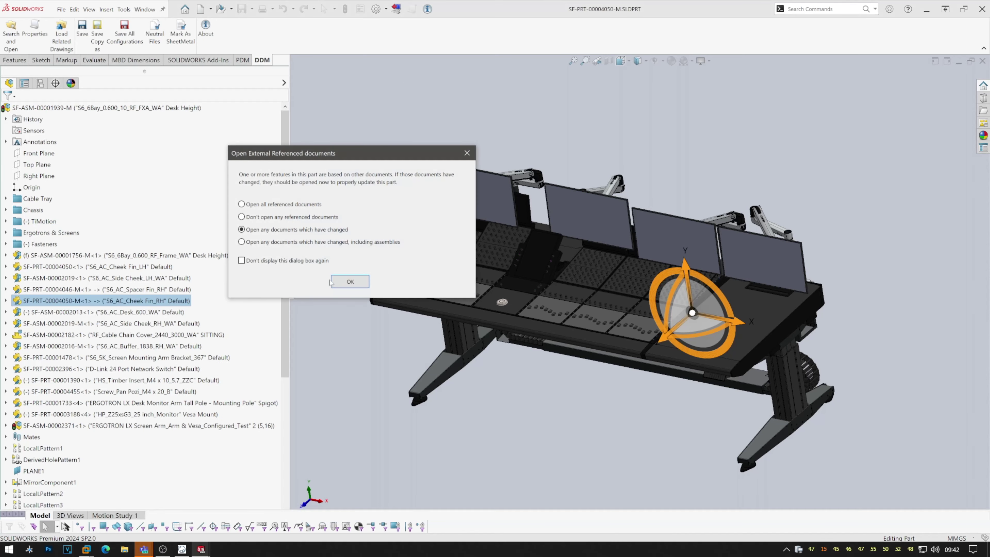
{"action": "left_click", "coordinate": [350, 281]}
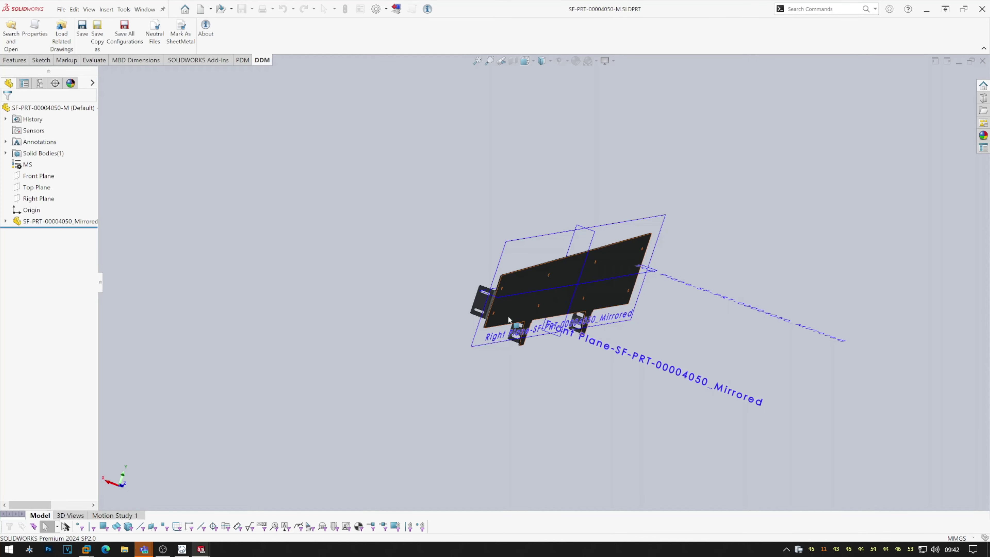
{"action": "middle_click_drag", "start_coordinate": [581, 297], "coordinate": [549, 299]}
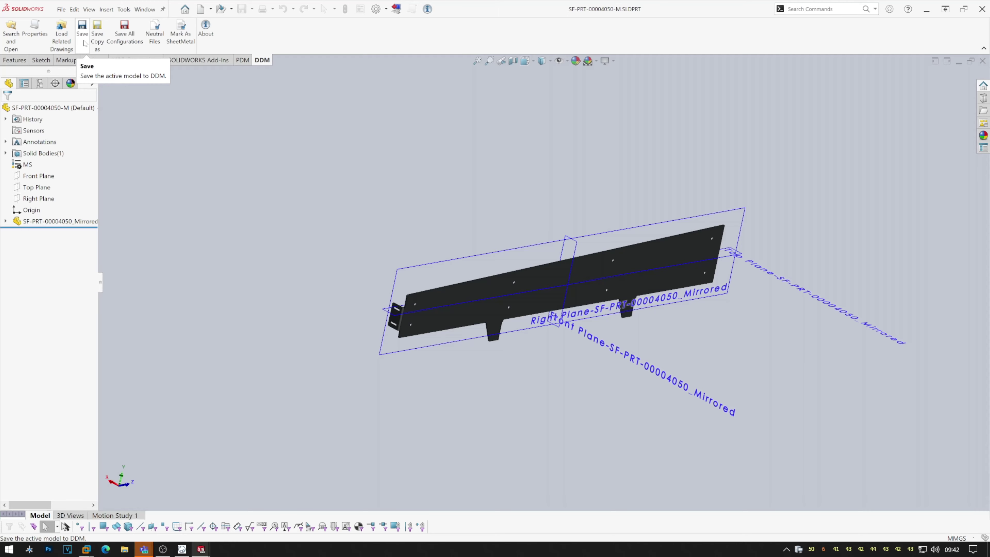
{"action": "left_click", "coordinate": [84, 42]}
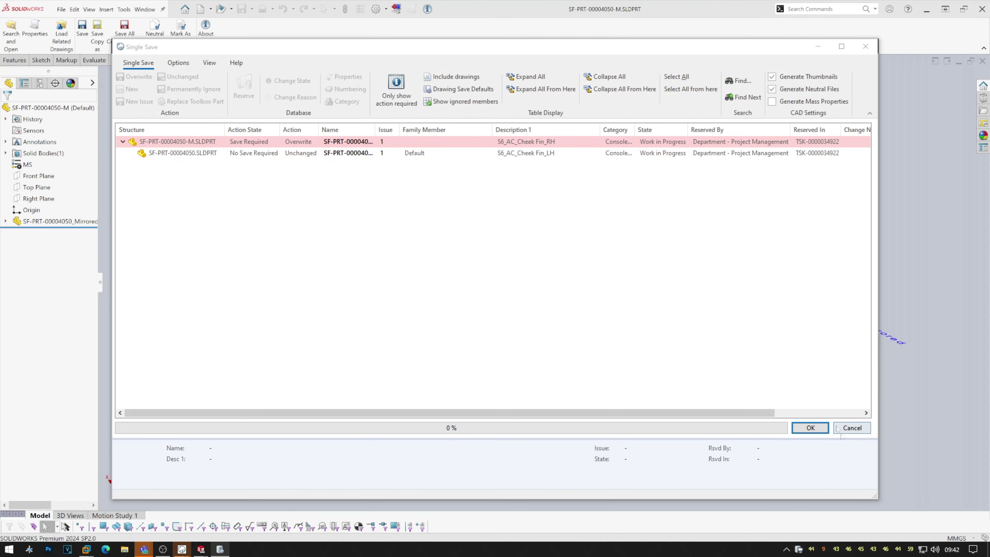
Overwrite-save SF-PRT-00004050-M to DDM, close the part and assembly, and return to DDM.
{"action": "left_click", "coordinate": [849, 427]}
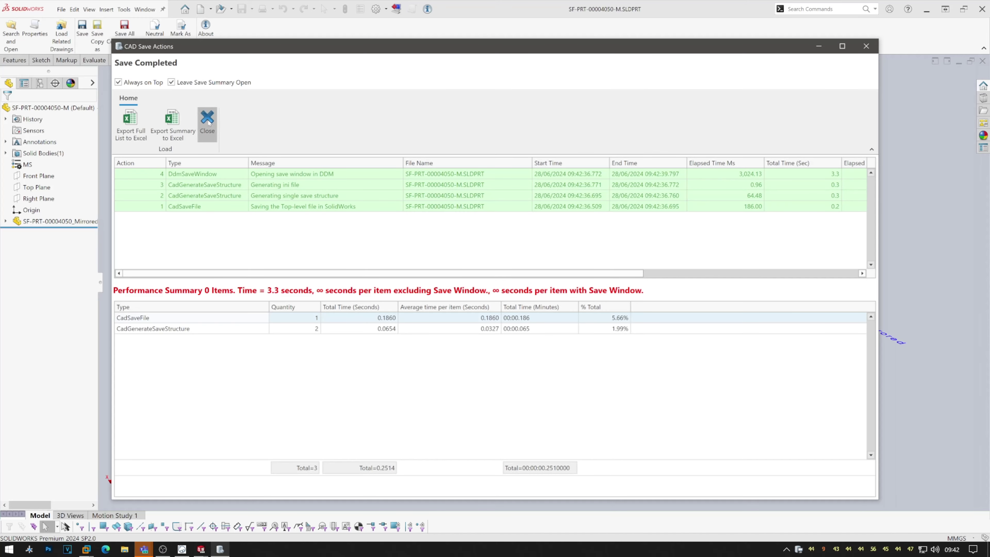
{"action": "left_click", "coordinate": [207, 124]}
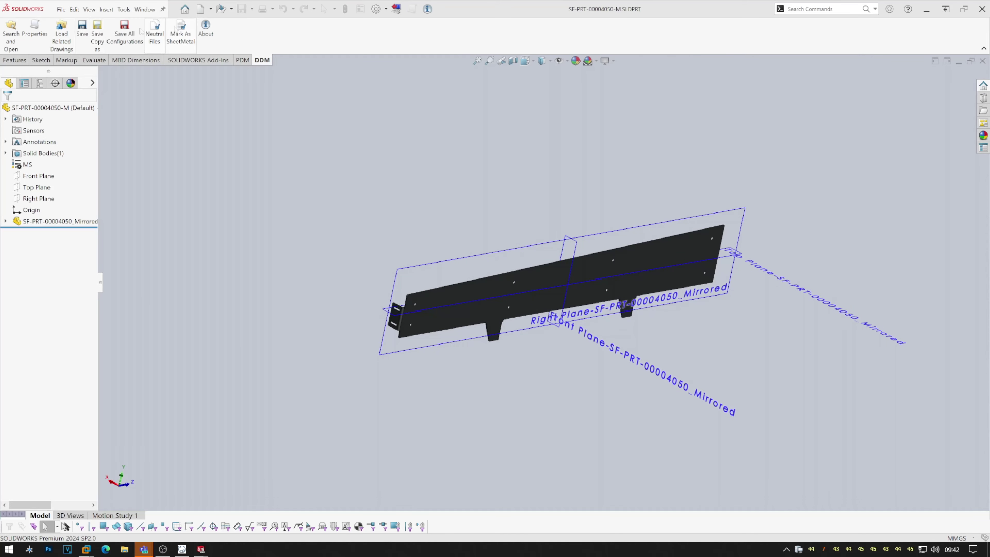
{"action": "left_click", "coordinate": [61, 9]}
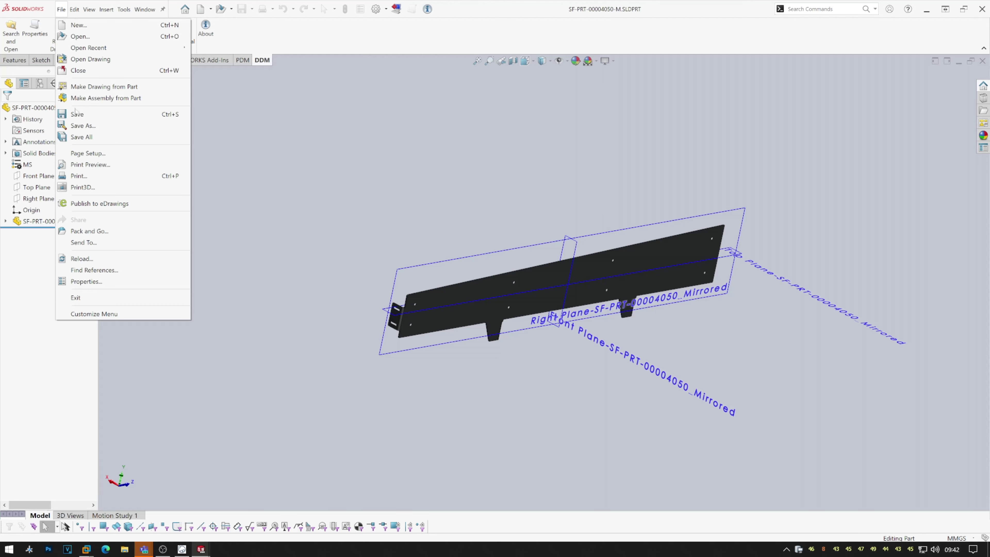
{"action": "left_click", "coordinate": [76, 114]}
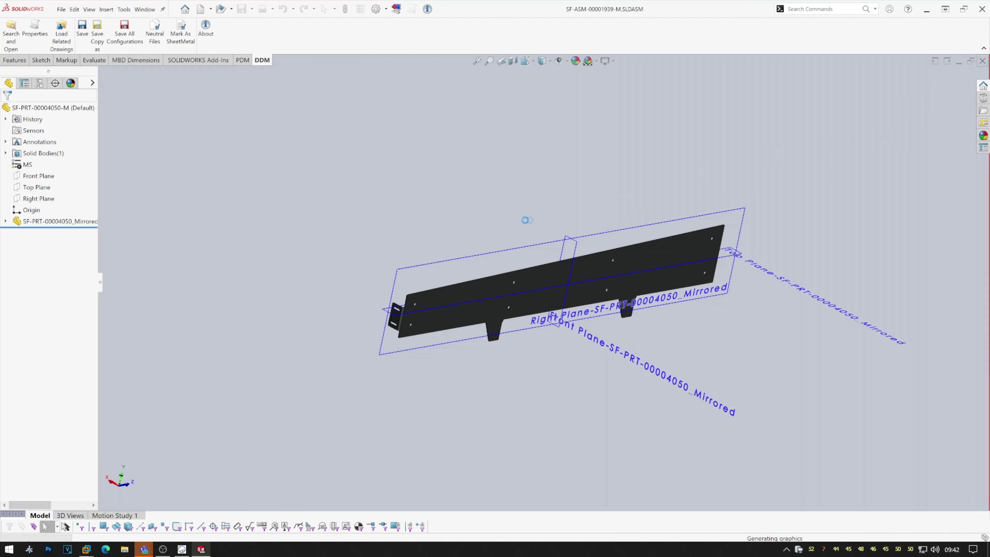
{"action": "left_click", "coordinate": [982, 61]}
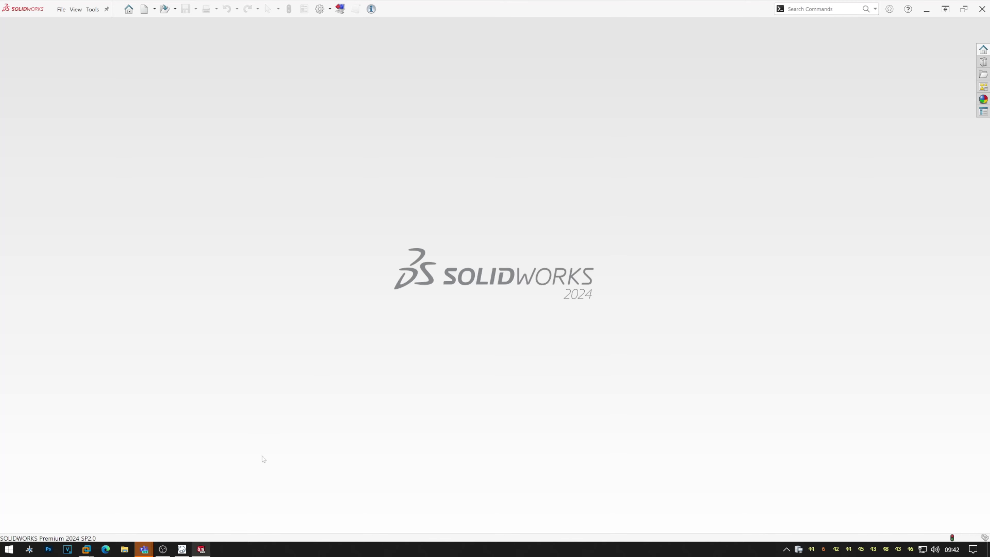
{"action": "left_click", "coordinate": [183, 551]}
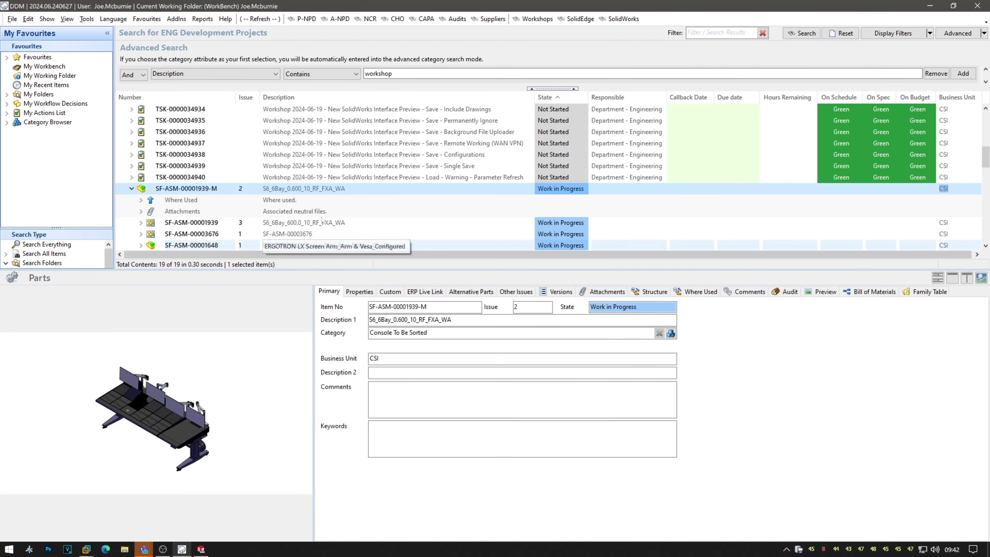
Send SF-ASM-00001939-M to DDM CAD Load and scroll its 231 items to check Local File Status.
{"action": "double_click", "coordinate": [324, 191]}
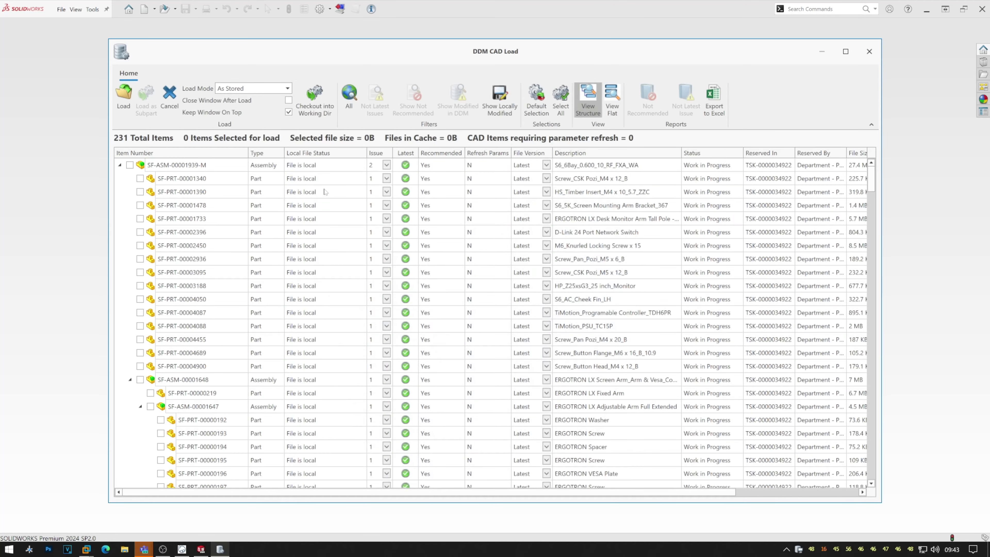
{"action": "scroll", "coordinate": [325, 191], "scroll_direction": "down", "scroll_amount": 6}
{"action": "scroll", "coordinate": [328, 219], "scroll_direction": "down", "scroll_amount": 7}
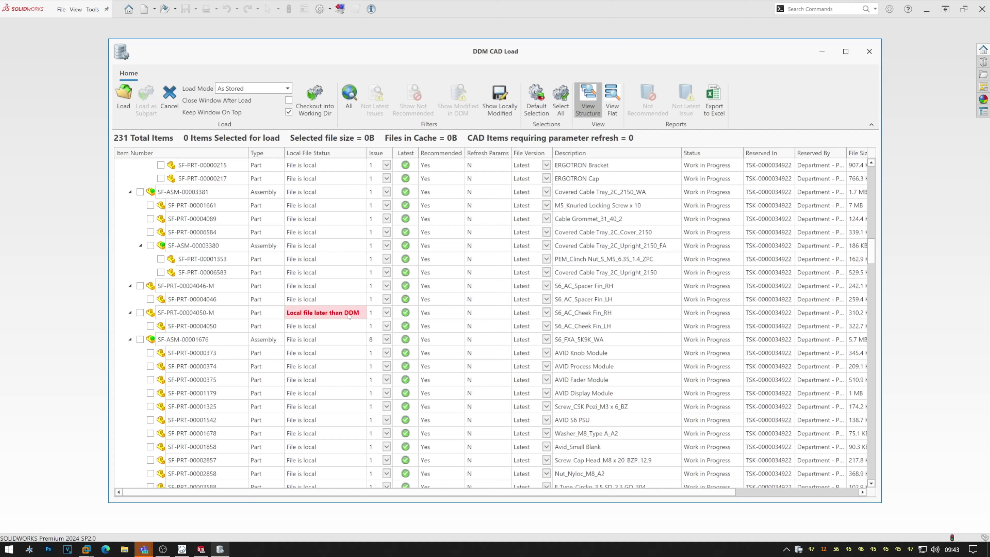
{"action": "scroll", "coordinate": [346, 318], "scroll_direction": "up", "scroll_amount": 10}
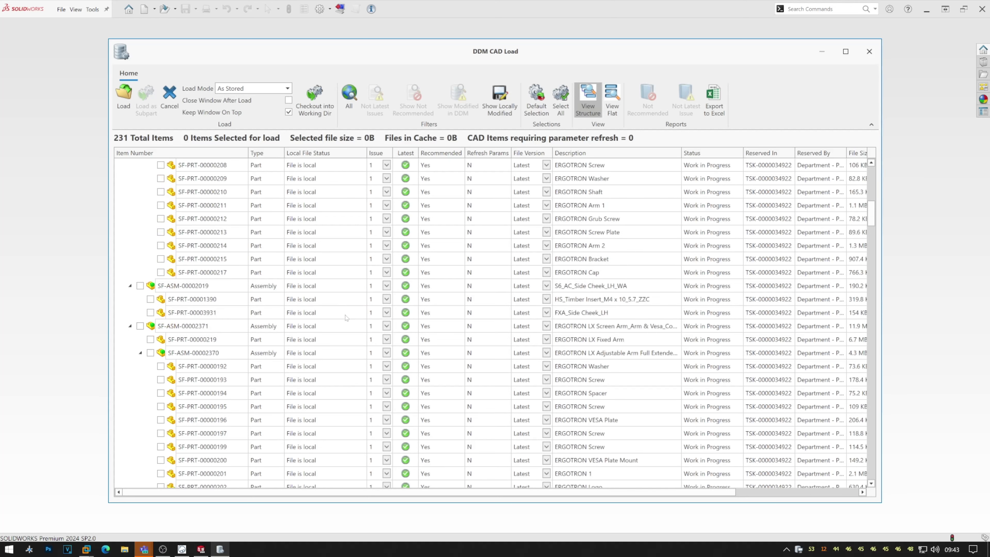
{"action": "scroll", "coordinate": [345, 318], "scroll_direction": "up", "scroll_amount": 5}
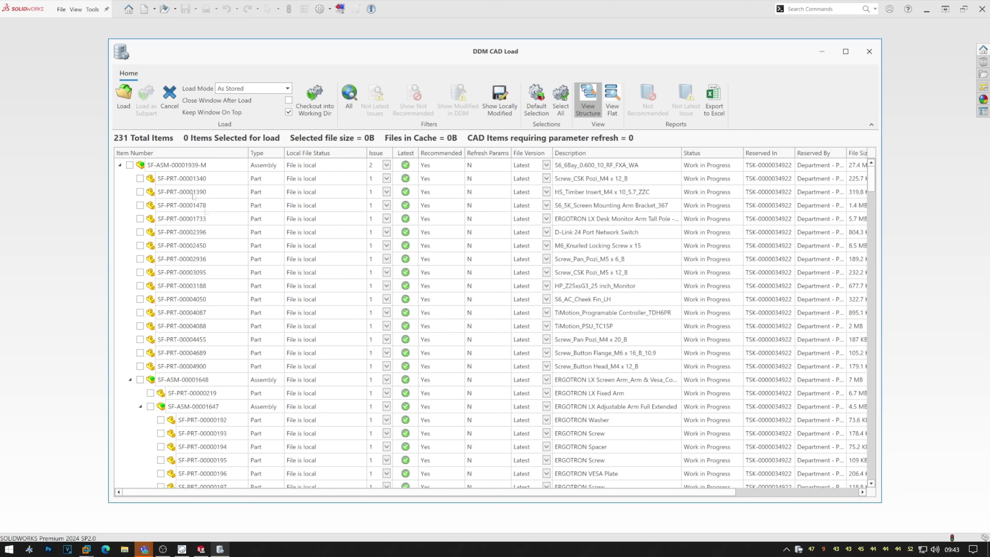
Start the load, widen the item number column, and decline loading the locally modified part.
{"action": "left_click", "coordinate": [125, 102]}
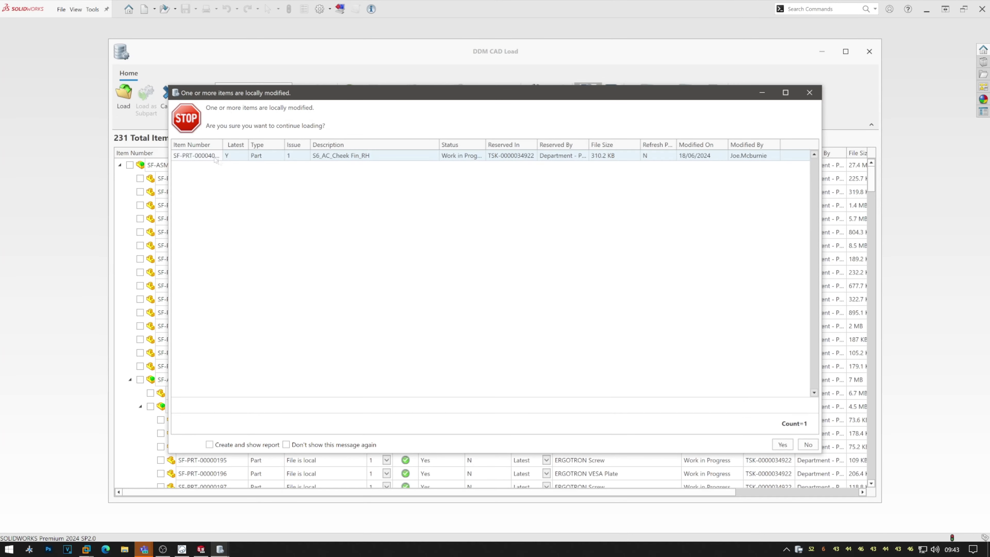
{"action": "left_click_drag", "start_coordinate": [223, 144], "coordinate": [245, 145]}
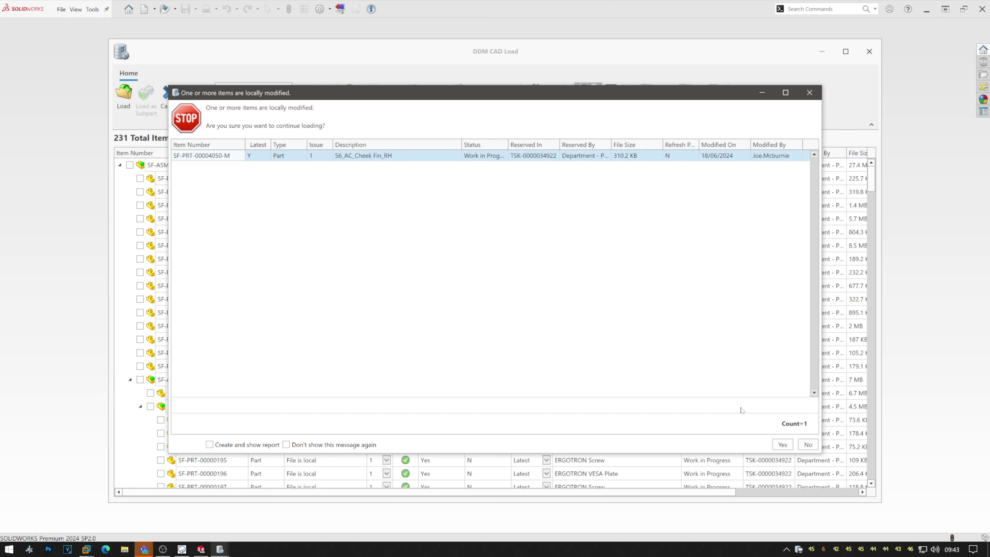
{"action": "left_click", "coordinate": [808, 445]}
{"action": "scroll", "coordinate": [346, 309], "scroll_direction": "down", "scroll_amount": 7}
{"action": "scroll", "coordinate": [346, 308], "scroll_direction": "down", "scroll_amount": 10}
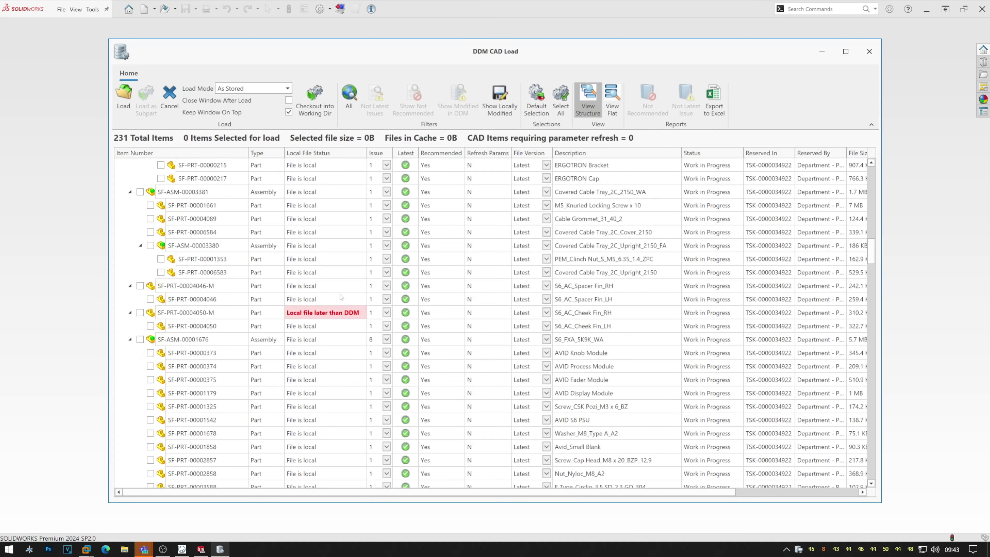
Toggle the load tick for SF-PRT-00004050-M on and off twice, leaving it unselected.
{"action": "left_click", "coordinate": [140, 312]}
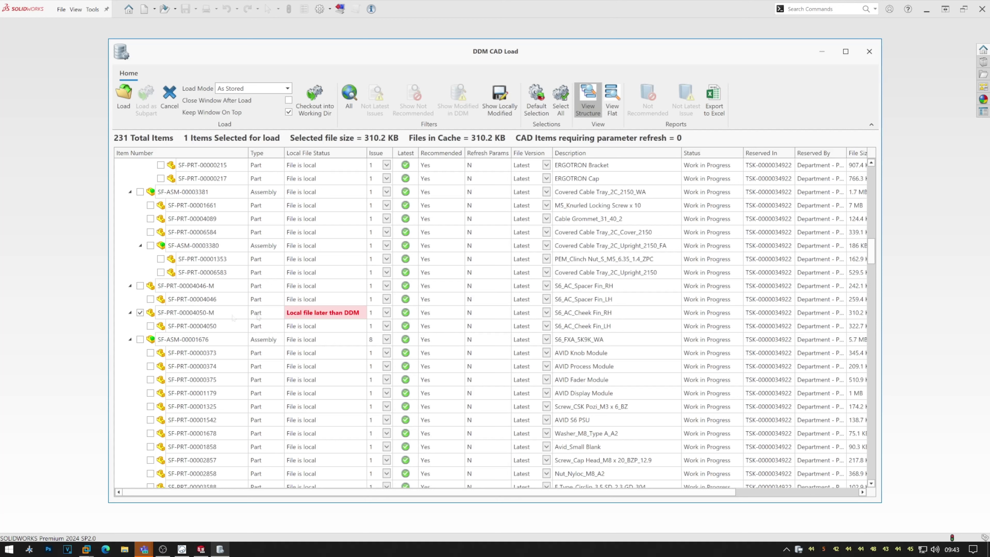
{"action": "left_click", "coordinate": [141, 313]}
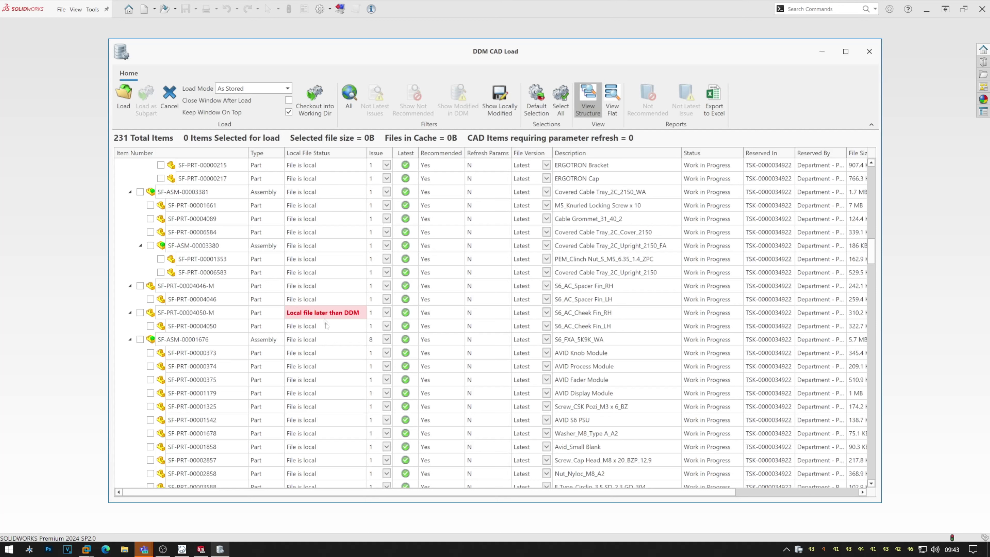
{"action": "left_click", "coordinate": [140, 313]}
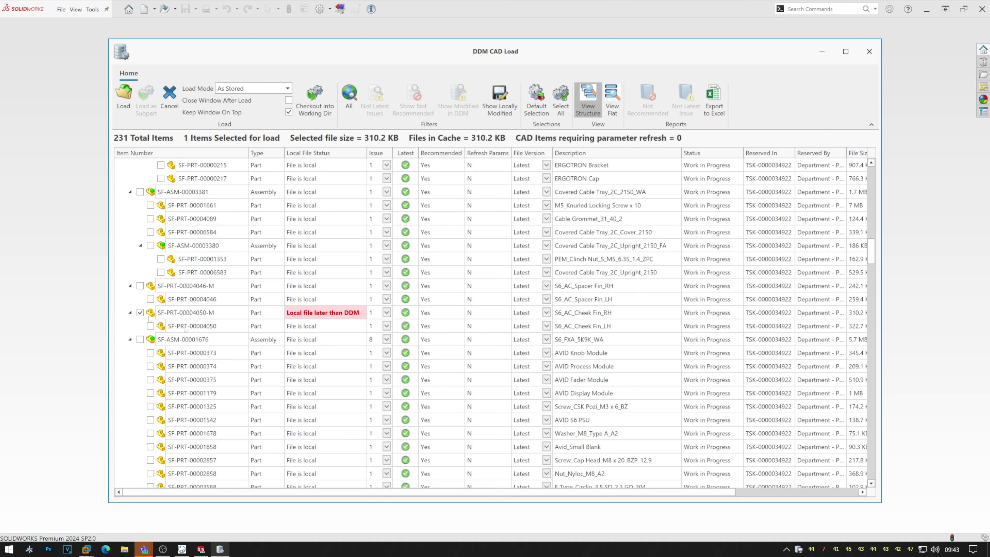
{"action": "left_click", "coordinate": [140, 312]}
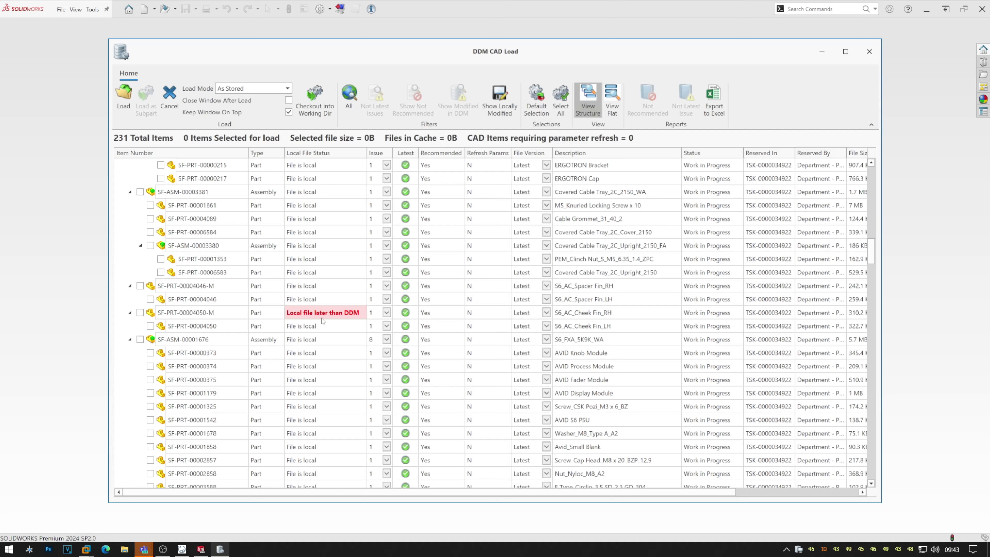
Cancel the CAD load and show the workshop project's task list in DDM.
{"action": "left_click", "coordinate": [170, 104]}
{"action": "left_click", "coordinate": [181, 549]}
{"action": "left_click", "coordinate": [757, 292]}
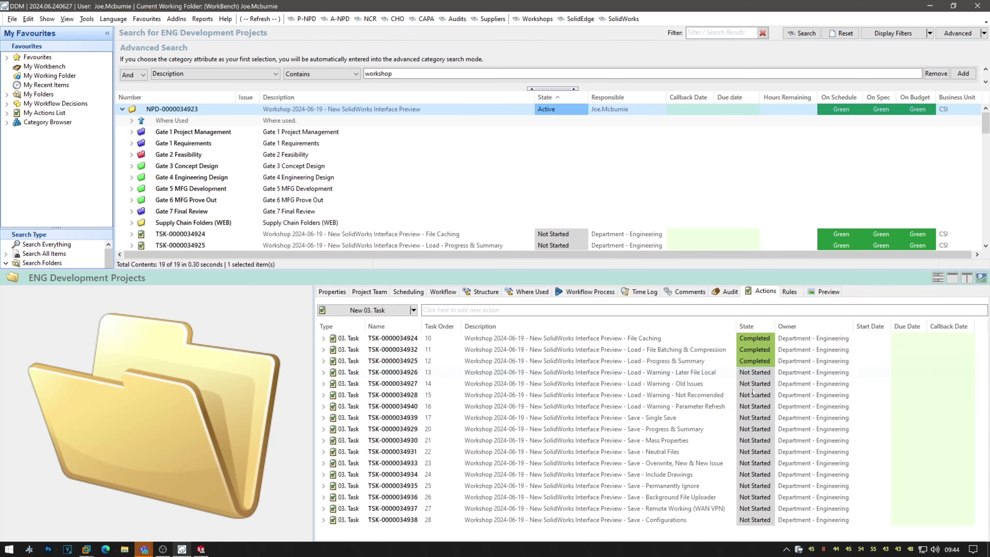
{"action": "left_click", "coordinate": [665, 373]}
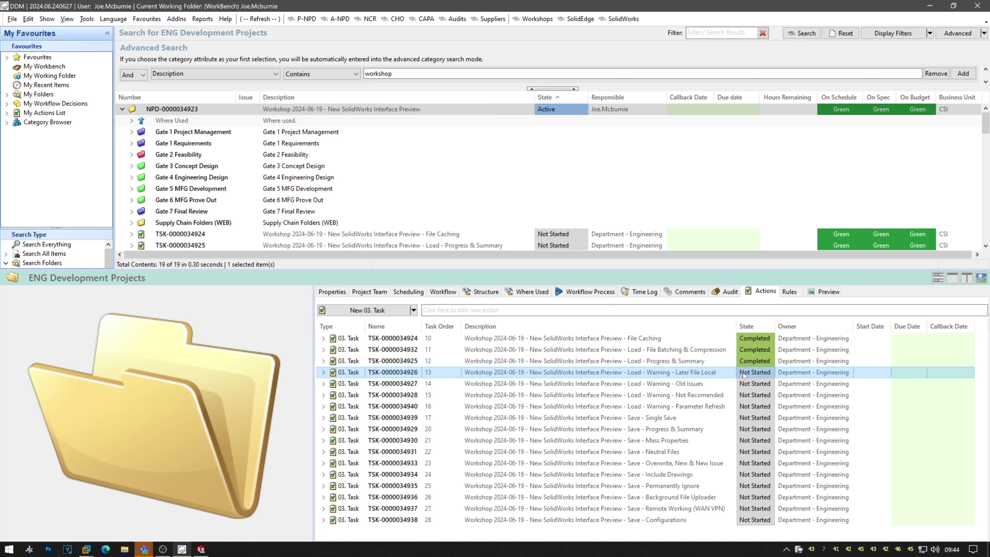
{"action": "left_click", "coordinate": [762, 374]}
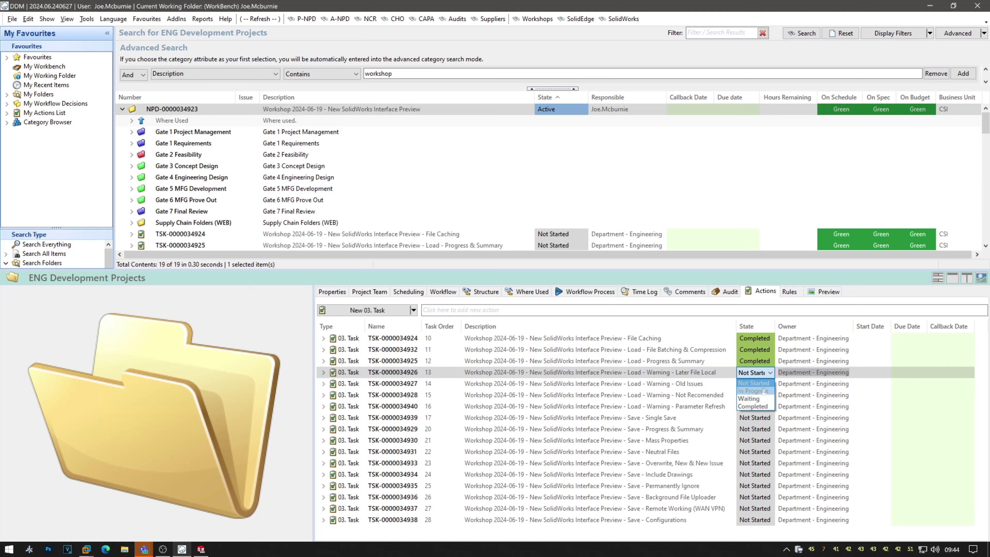
{"action": "left_click", "coordinate": [765, 408]}
{"action": "left_click", "coordinate": [725, 385]}
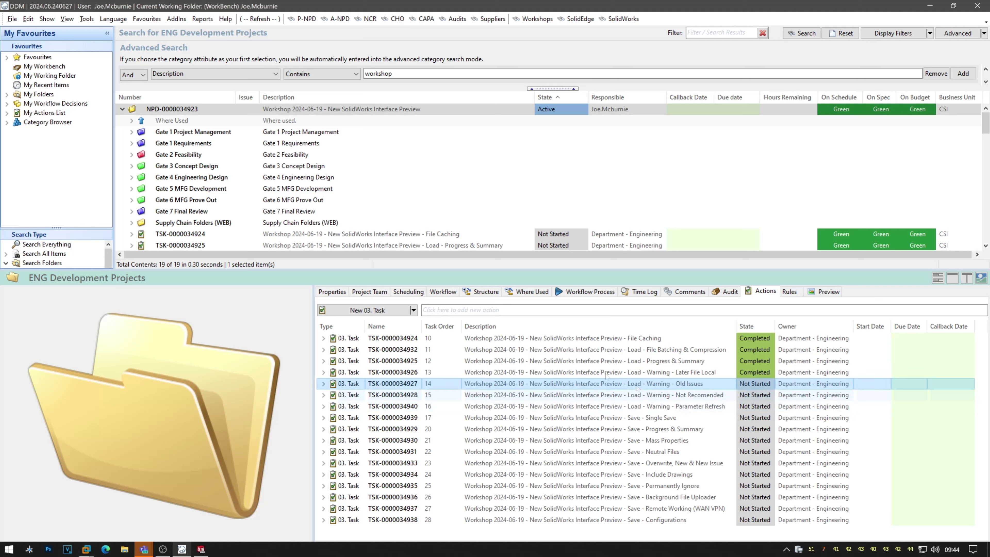
Browse the category tree through Part, Manufactured and Mechanical to list Bearing Housing Assy STD items.
{"action": "double_click", "coordinate": [47, 122]}
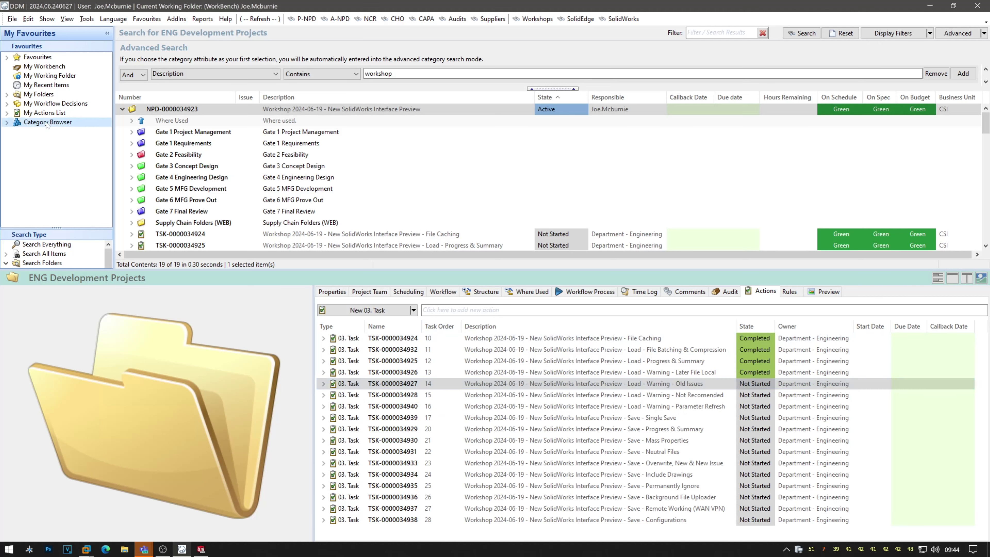
{"action": "left_click", "coordinate": [40, 141]}
{"action": "double_click", "coordinate": [42, 142]}
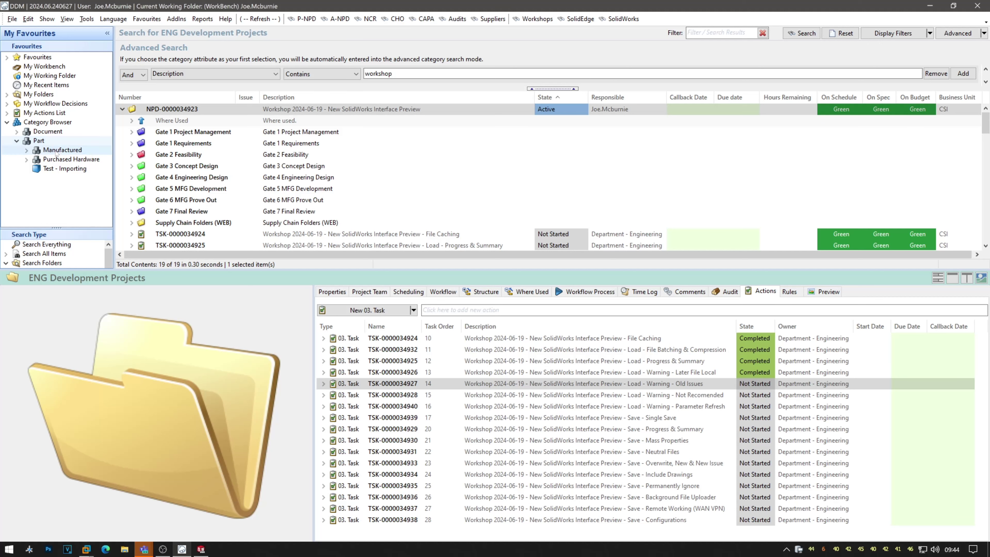
{"action": "double_click", "coordinate": [62, 150]}
{"action": "double_click", "coordinate": [64, 168]}
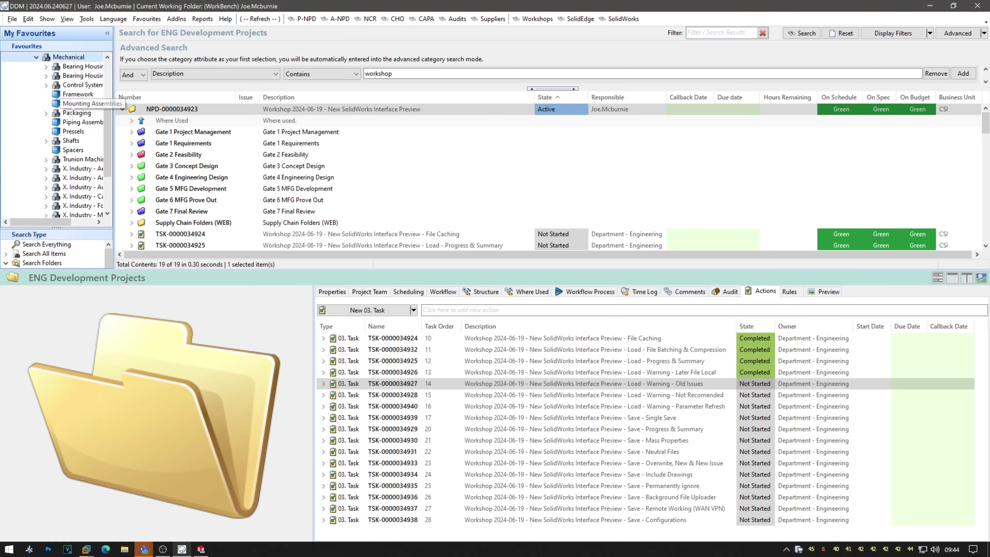
{"action": "double_click", "coordinate": [80, 76]}
{"action": "left_click", "coordinate": [86, 112]}
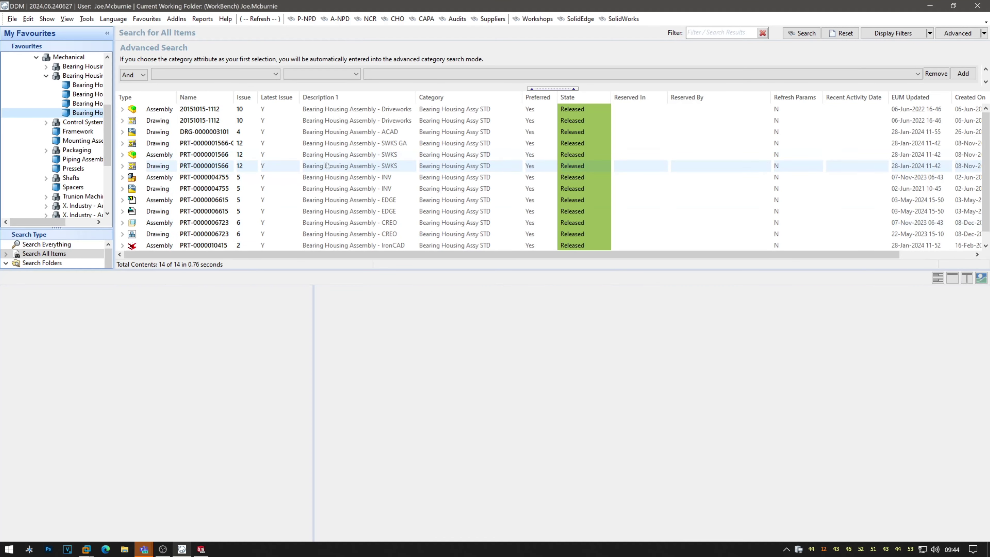
{"action": "left_click", "coordinate": [342, 156]}
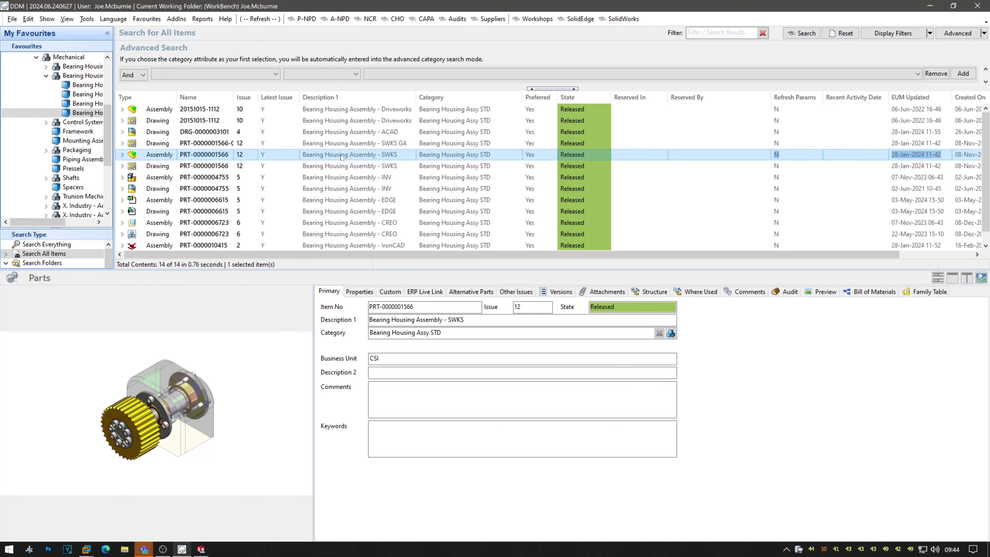
{"action": "double_click", "coordinate": [342, 157]}
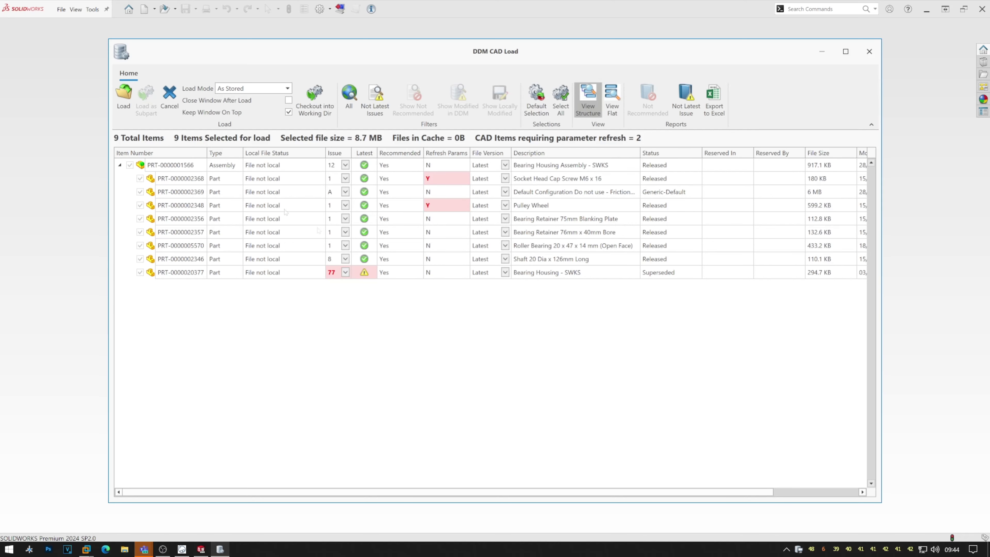
{"action": "left_click", "coordinate": [123, 95]}
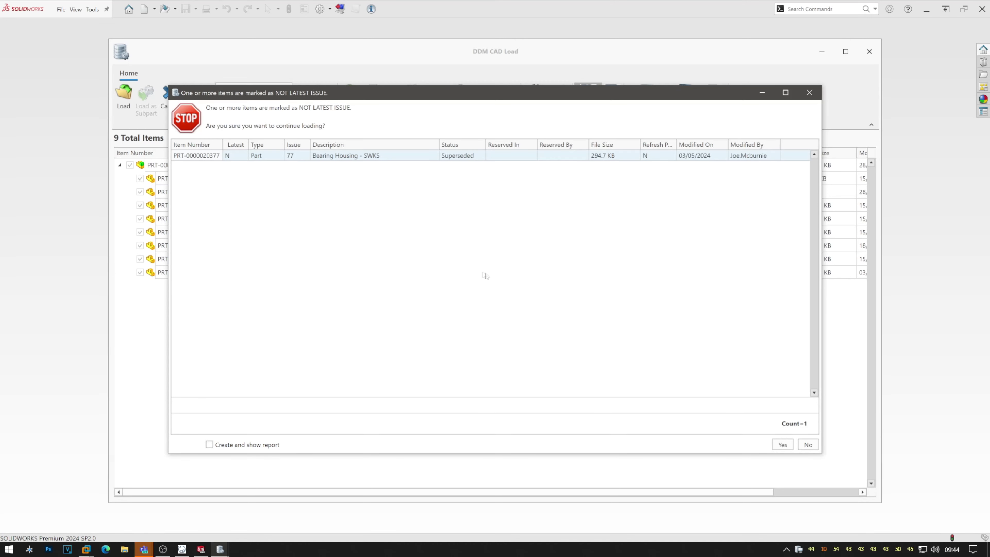
{"action": "left_click", "coordinate": [808, 445]}
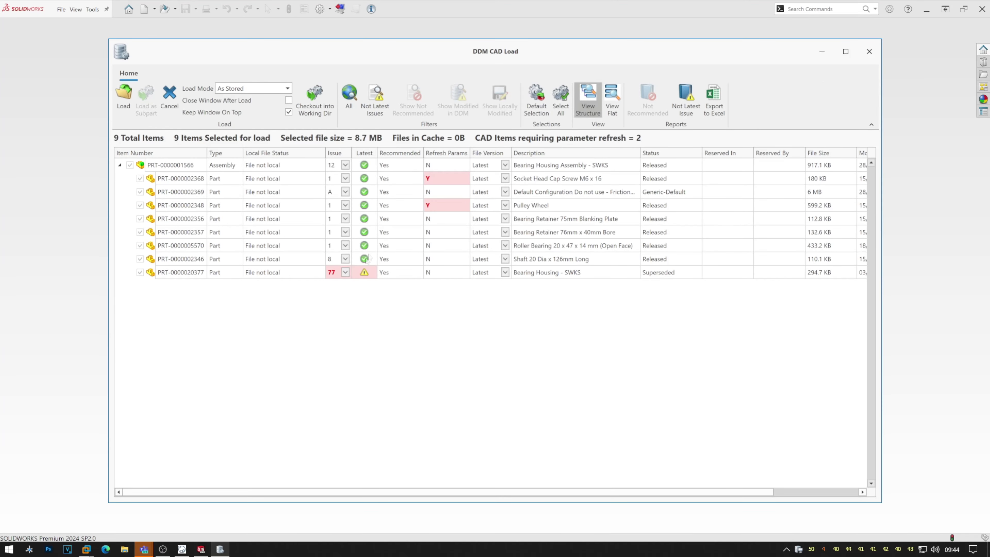
{"action": "left_click", "coordinate": [345, 273]}
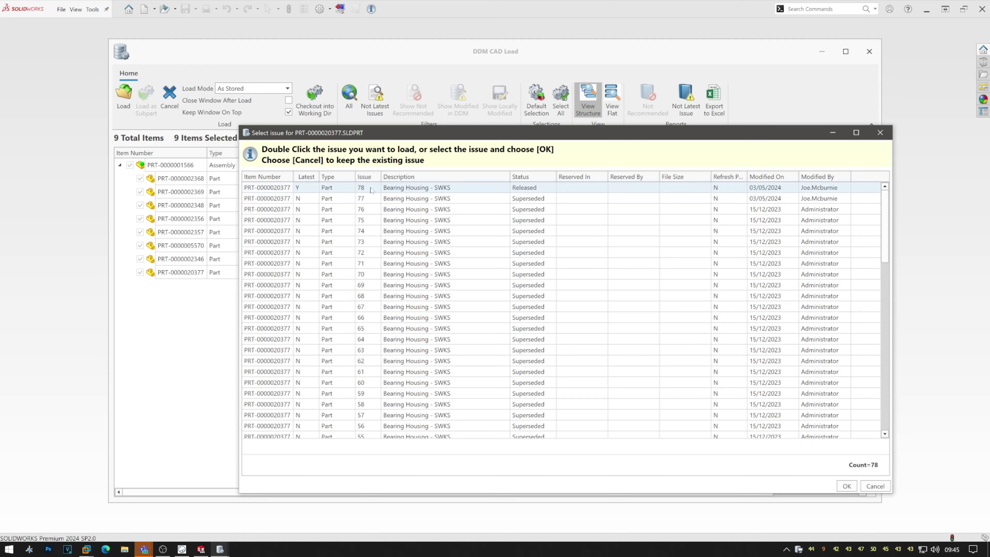
{"action": "double_click", "coordinate": [371, 189]}
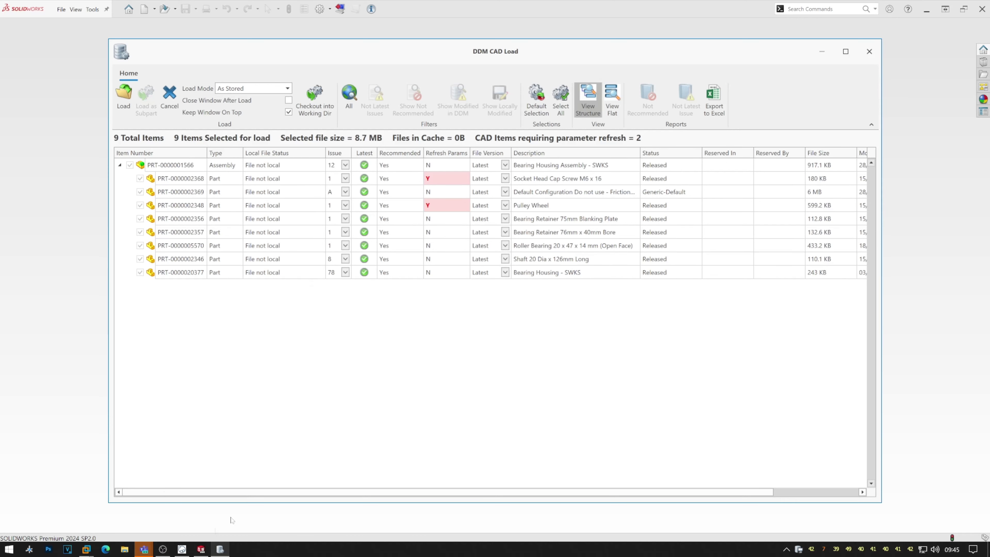
{"action": "left_click", "coordinate": [170, 99]}
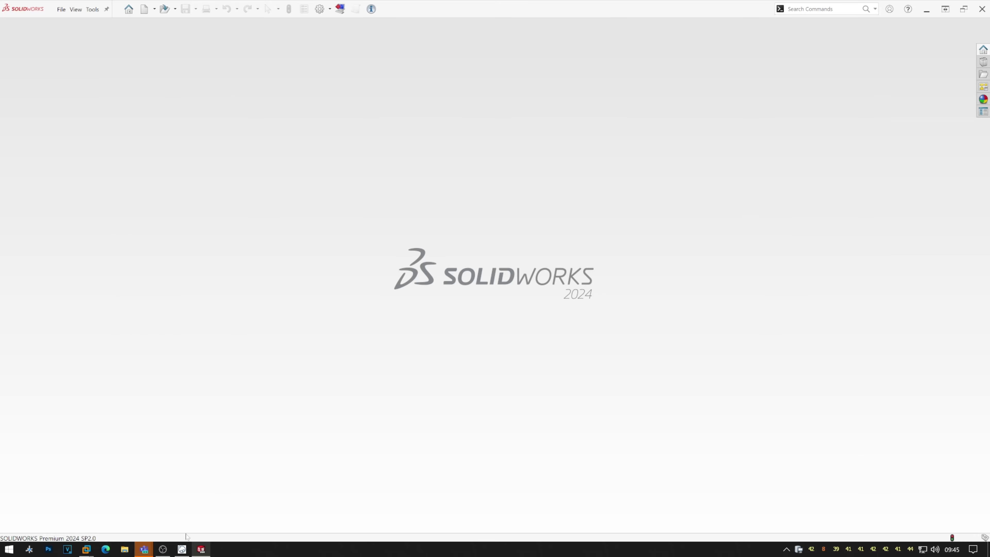
Back in DDM, bring up the active workshop project's task list, sorted by state.
{"action": "left_click", "coordinate": [182, 549]}
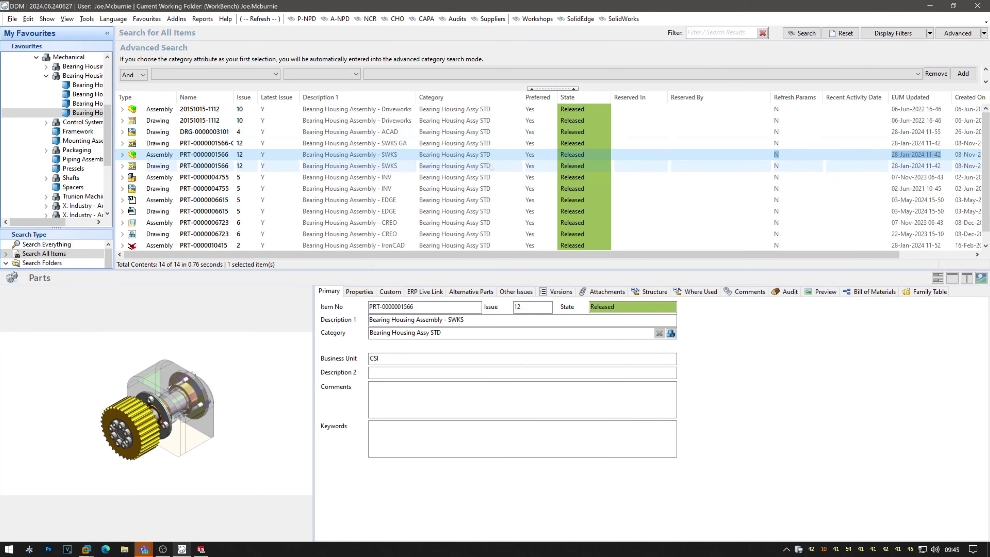
{"action": "left_click", "coordinate": [534, 19]}
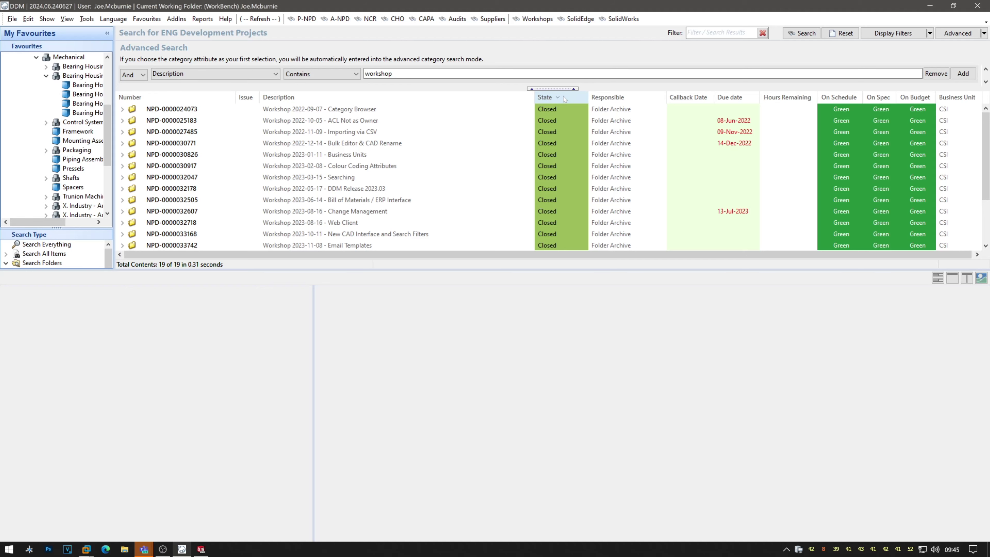
{"action": "left_click", "coordinate": [564, 99]}
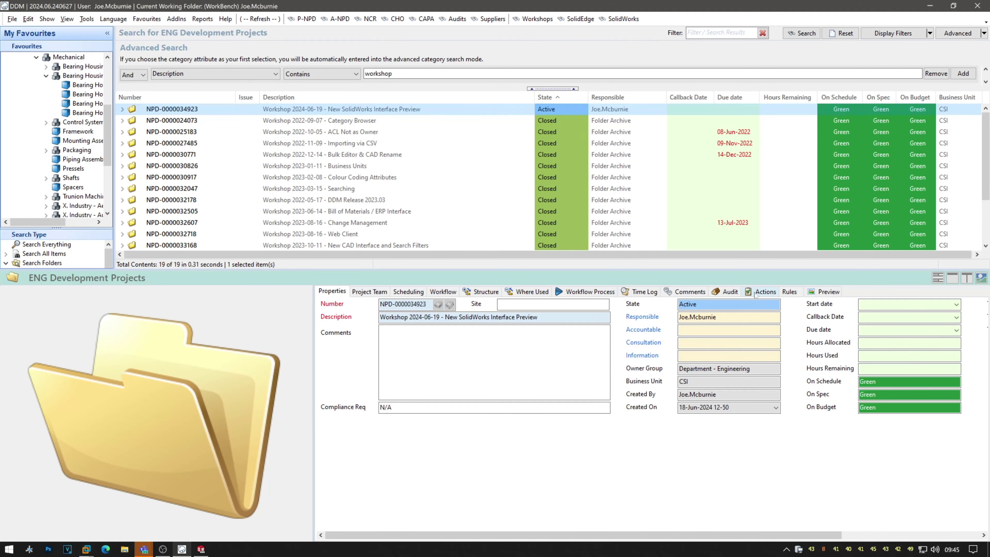
{"action": "left_click", "coordinate": [758, 292]}
{"action": "left_click", "coordinate": [719, 384]}
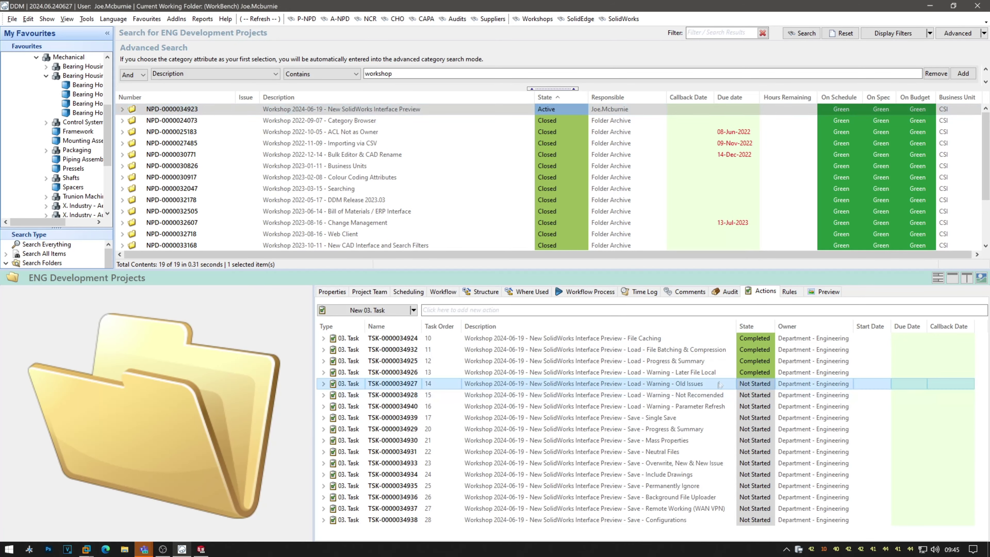
{"action": "left_click", "coordinate": [758, 384]}
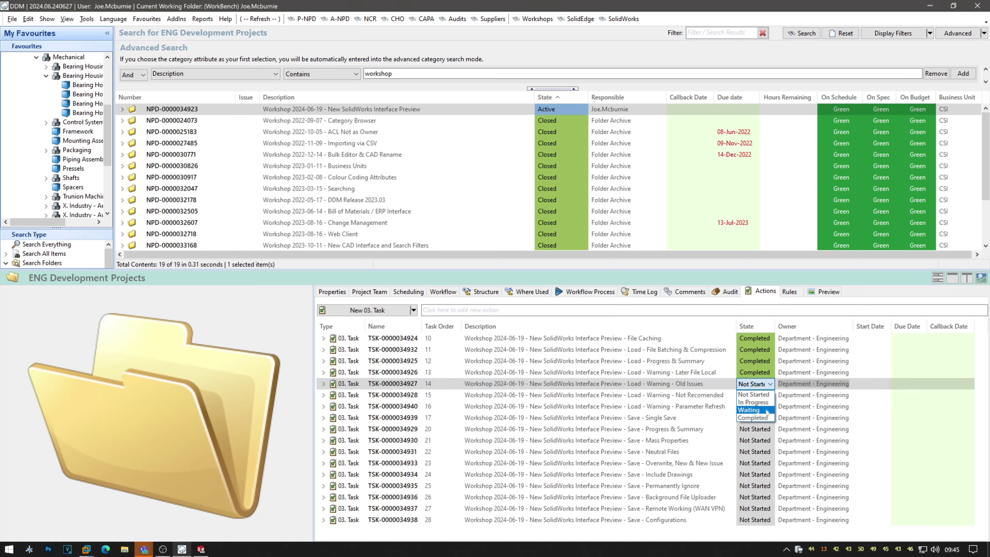
{"action": "left_click", "coordinate": [752, 417]}
{"action": "left_click", "coordinate": [721, 395]}
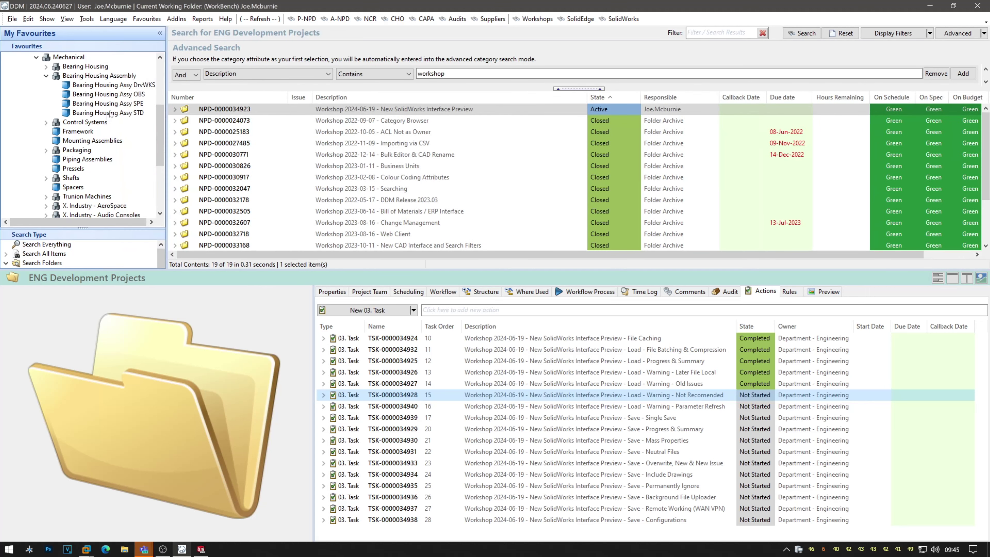
{"action": "left_click", "coordinate": [113, 112]}
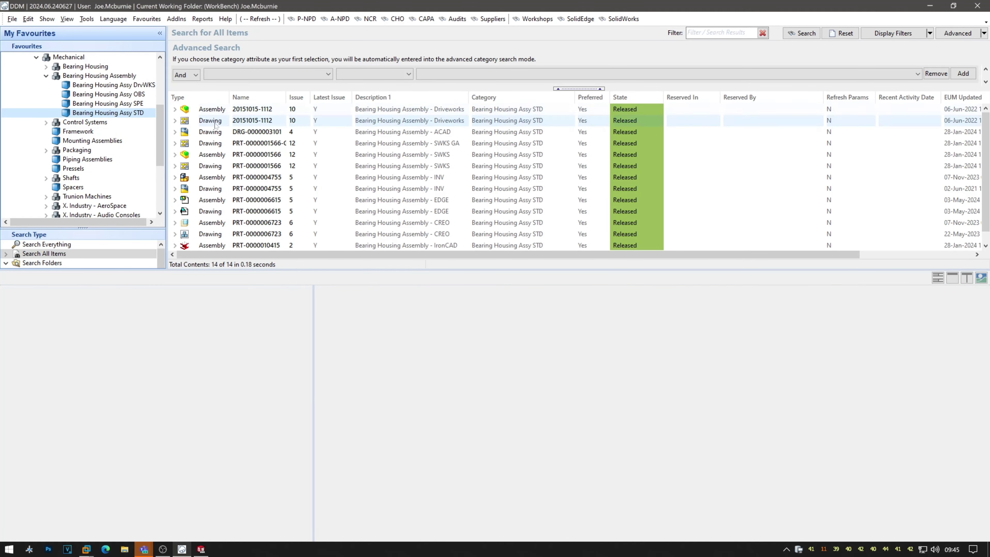
{"action": "left_click", "coordinate": [270, 155]}
{"action": "left_click", "coordinate": [175, 154]}
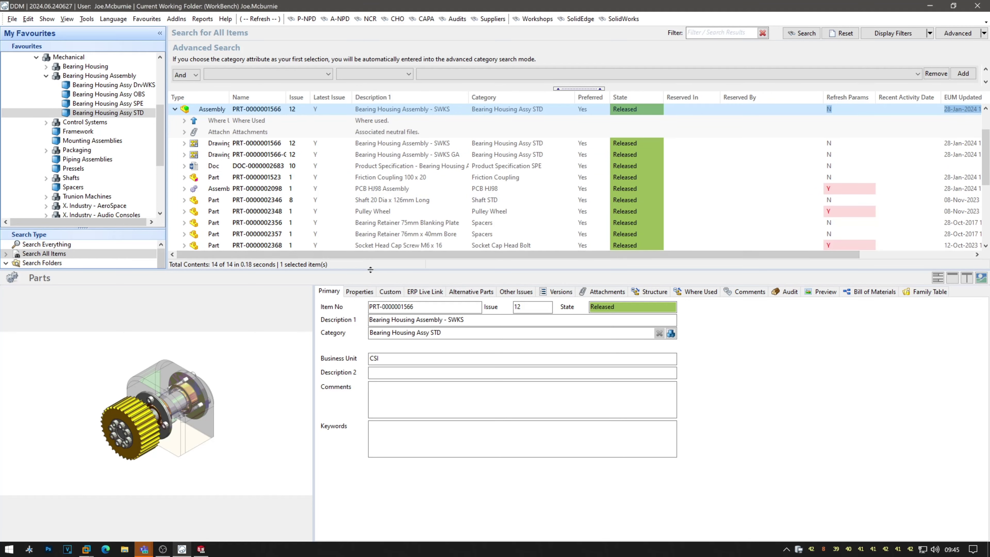
{"action": "scroll", "coordinate": [372, 199], "scroll_direction": "down", "scroll_amount": 1}
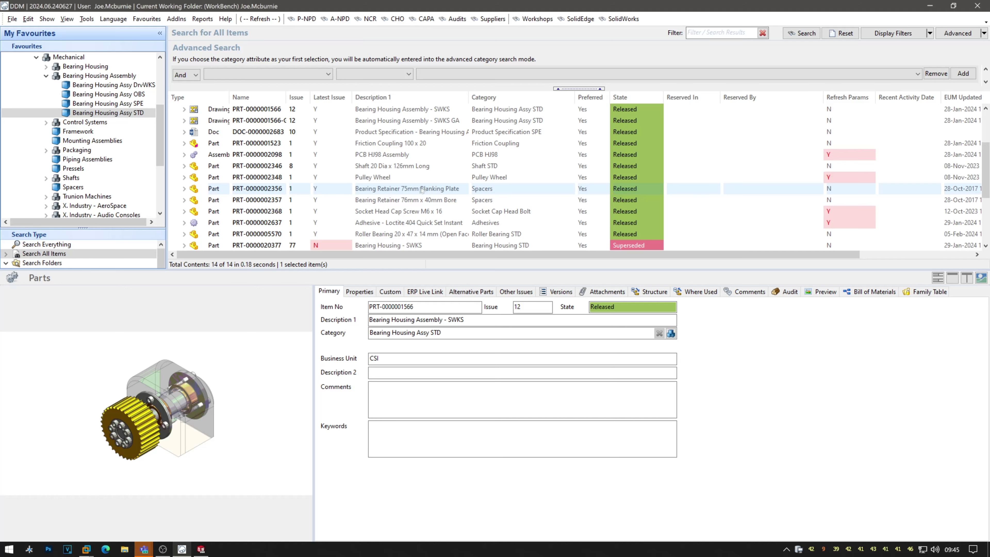
{"action": "left_click", "coordinate": [428, 178]}
Change the Pulley Wheel's Preferred attribute with the Bulk Properties Editor, then load the Bearing Housing assembly.
{"action": "right_click", "coordinate": [428, 178]}
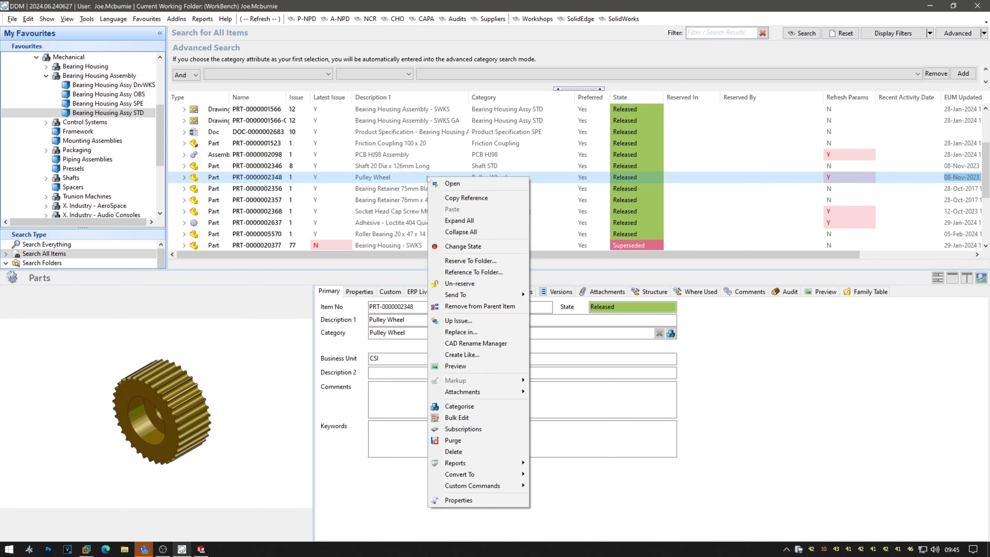
{"action": "left_click", "coordinate": [452, 417]}
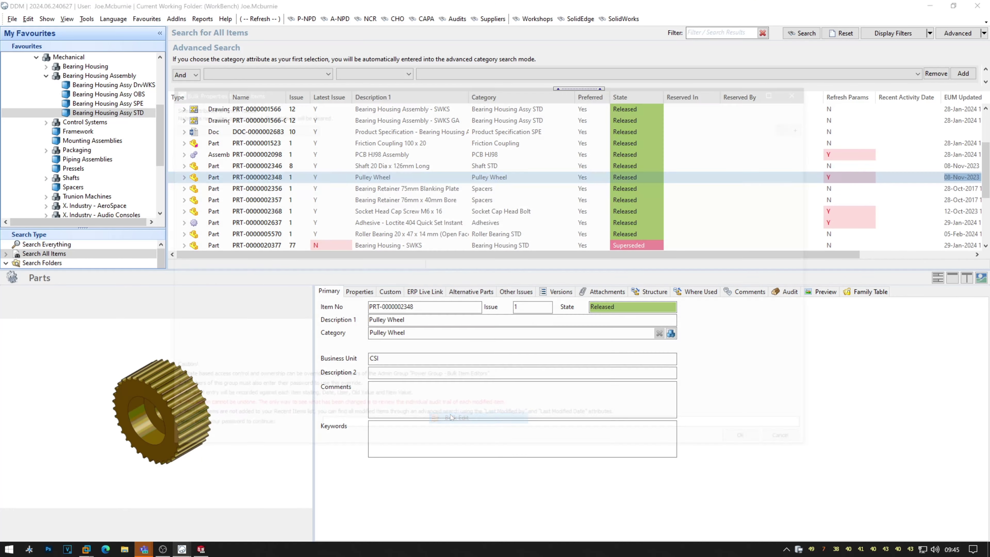
{"action": "left_click", "coordinate": [309, 131]}
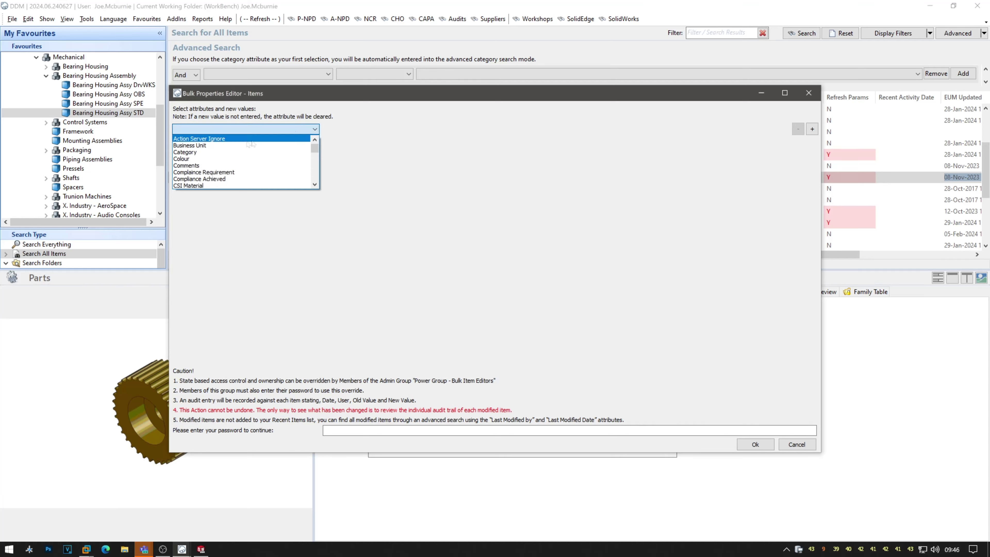
{"action": "key", "text": "p"}
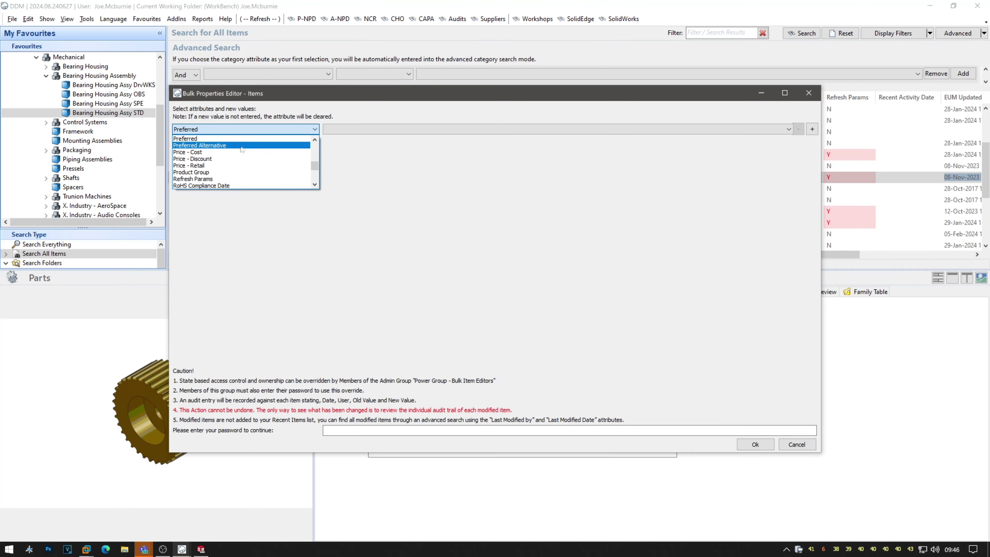
{"action": "left_click", "coordinate": [208, 140]}
{"action": "left_click", "coordinate": [345, 130]}
{"action": "left_click", "coordinate": [347, 138]}
{"action": "left_click", "coordinate": [756, 444]}
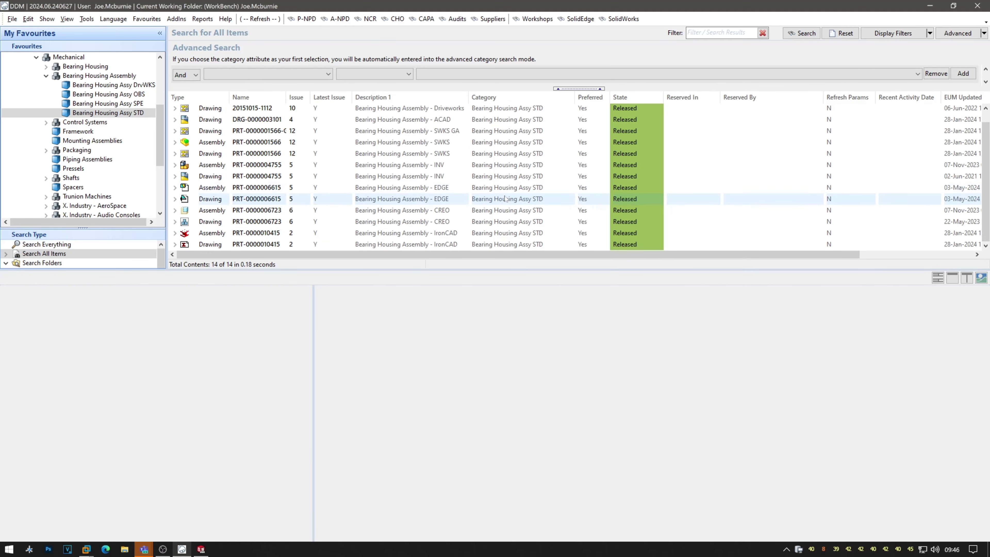
{"action": "scroll", "coordinate": [448, 190], "scroll_direction": "up", "scroll_amount": 1}
{"action": "double_click", "coordinate": [359, 166]}
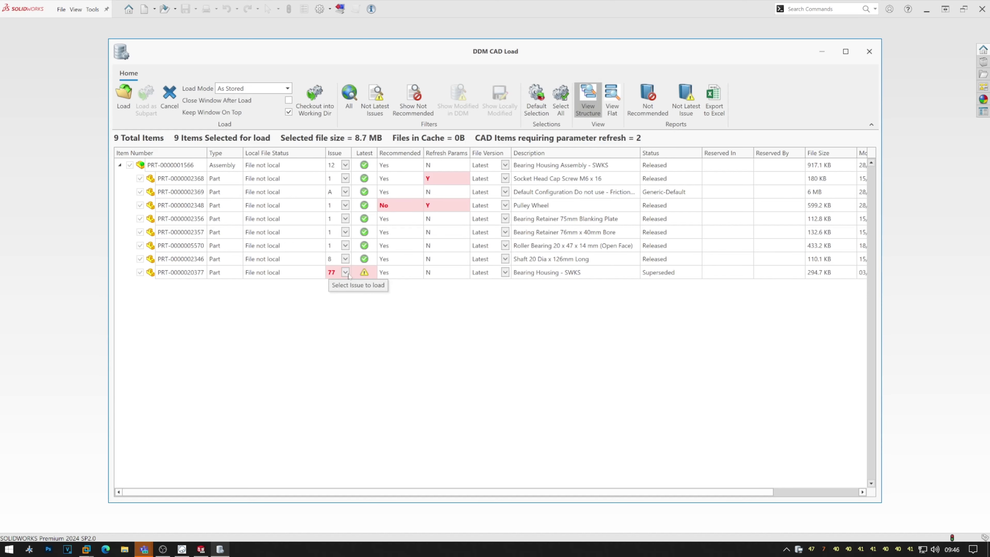
Start loading, decline the not-recommended Pulley Wheel warning, cancel the load and return to DDM.
{"action": "left_click", "coordinate": [123, 98]}
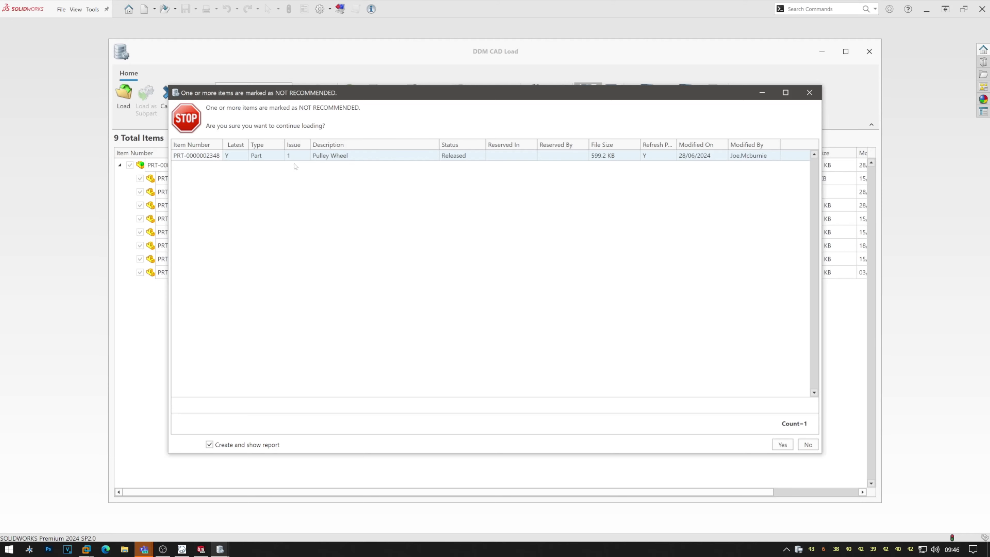
{"action": "left_click", "coordinate": [808, 445]}
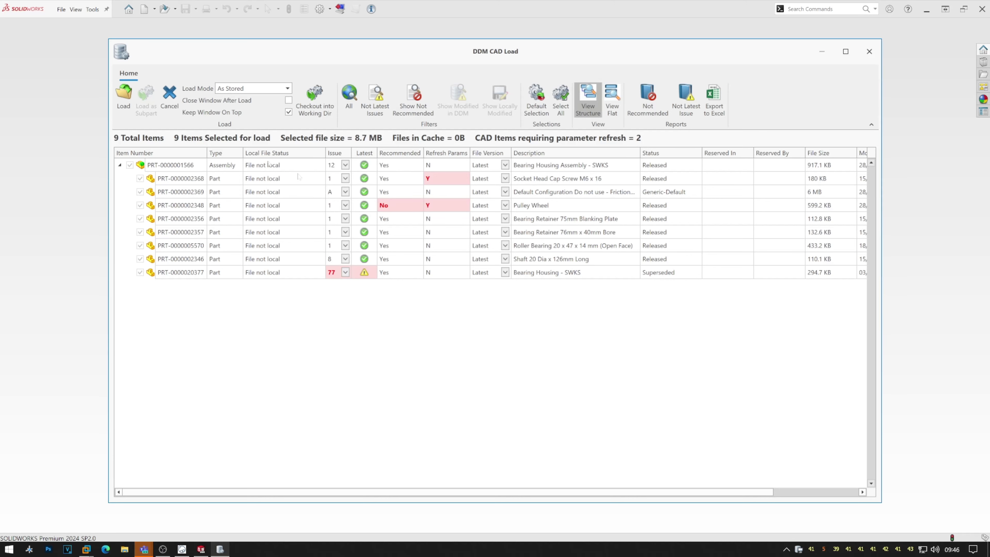
{"action": "left_click", "coordinate": [171, 102]}
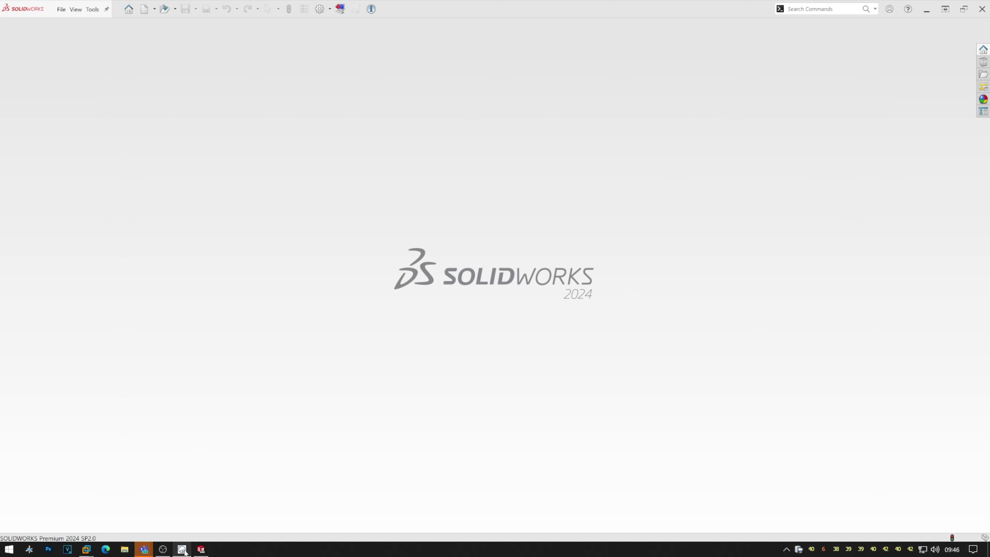
{"action": "left_click", "coordinate": [182, 549]}
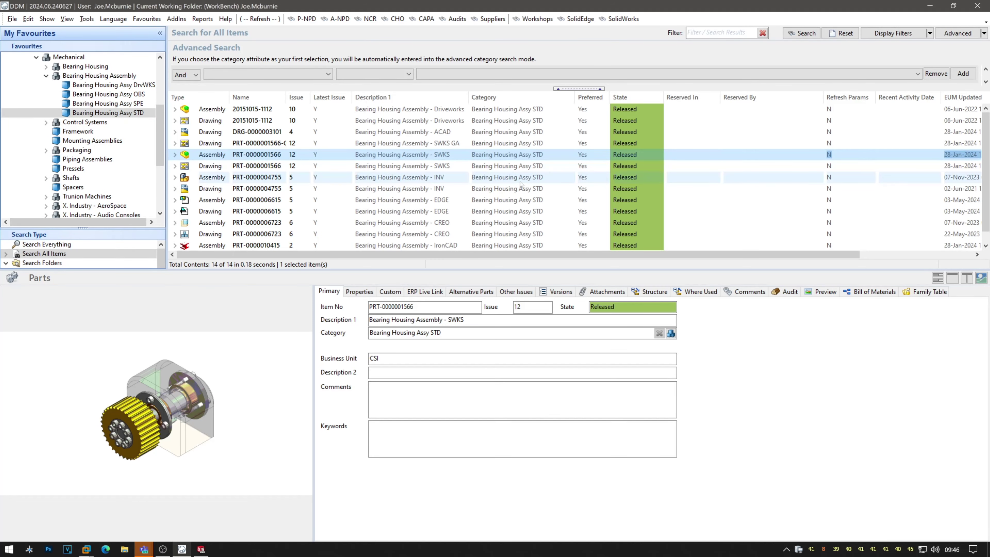
Show the task list of the New SolidWorks Interface Preview workshop project.
{"action": "left_click", "coordinate": [536, 19]}
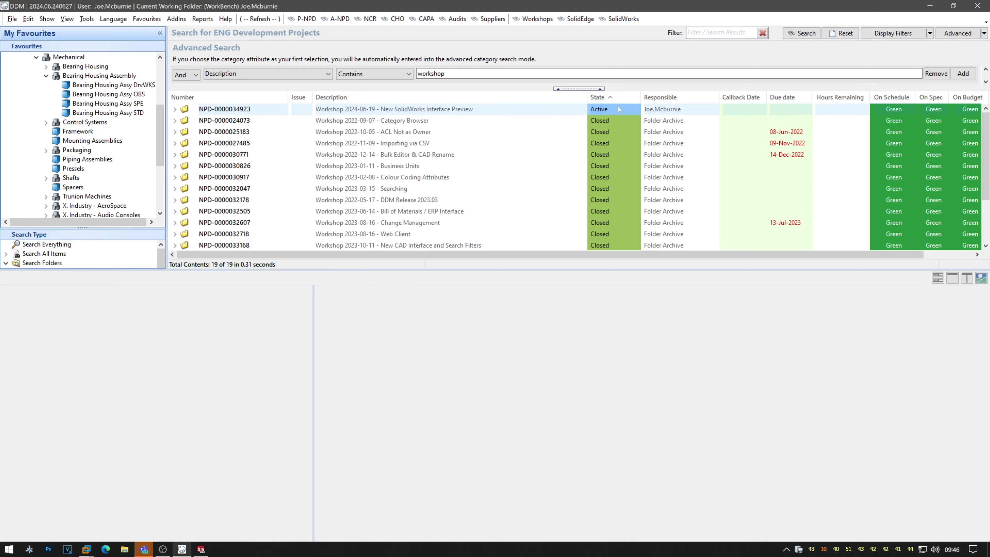
{"action": "left_click", "coordinate": [619, 108]}
{"action": "left_click", "coordinate": [766, 292]}
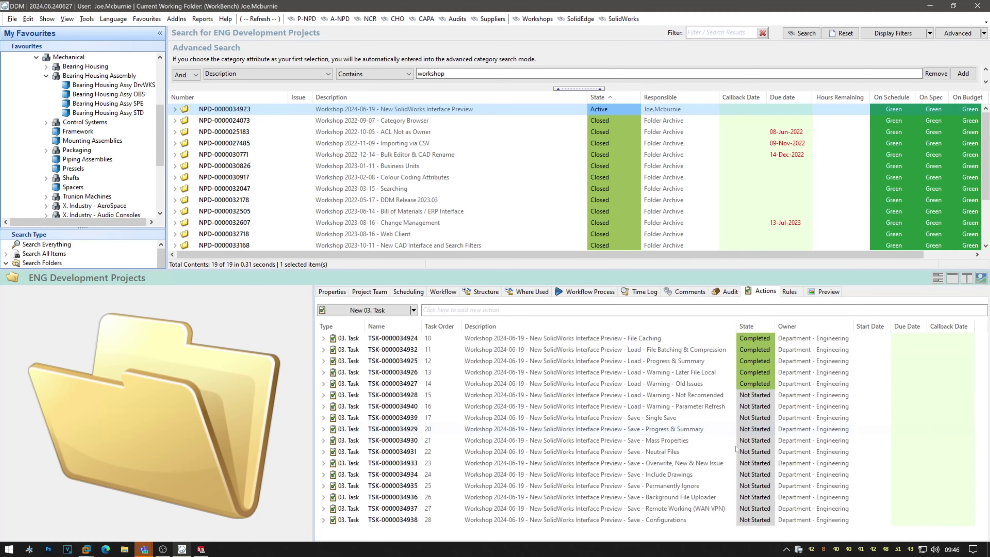
{"action": "left_click", "coordinate": [724, 397]}
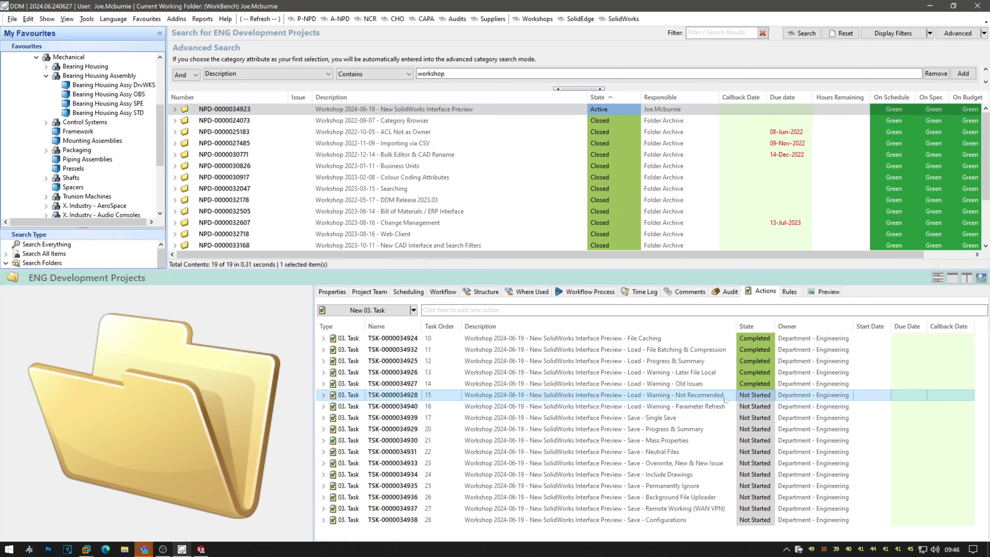
{"action": "left_click", "coordinate": [770, 397]}
{"action": "left_click", "coordinate": [770, 395]}
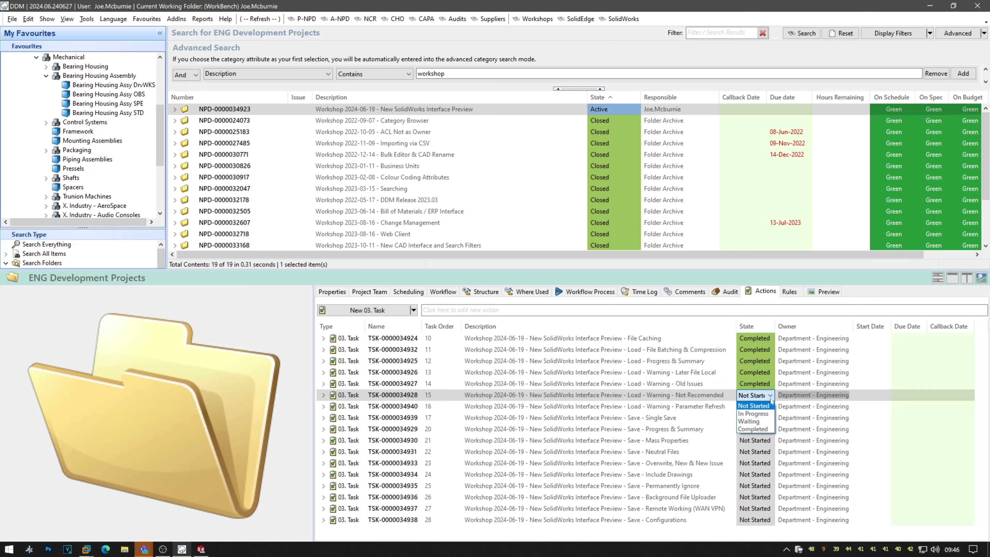
{"action": "left_click", "coordinate": [753, 429]}
{"action": "left_click", "coordinate": [725, 407]}
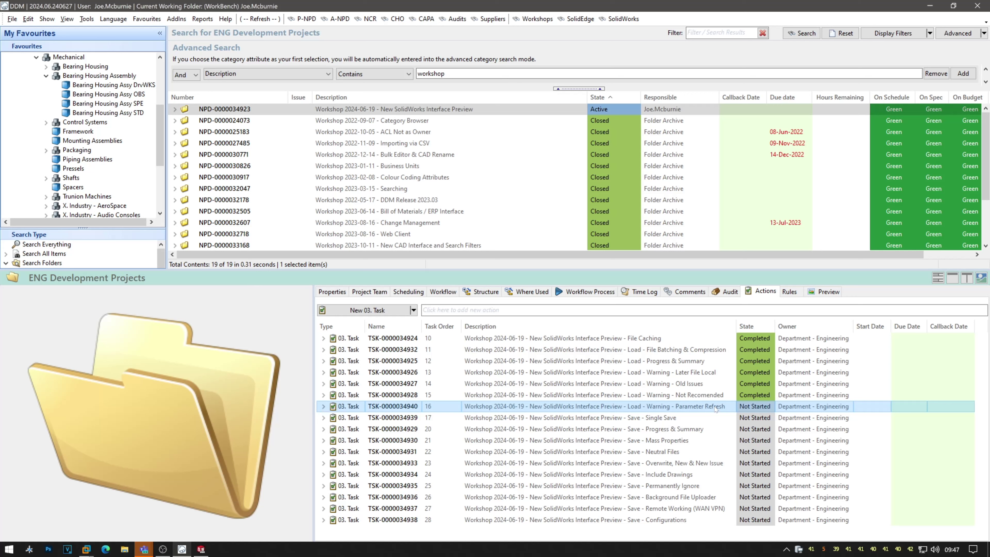
{"action": "left_click", "coordinate": [129, 113]}
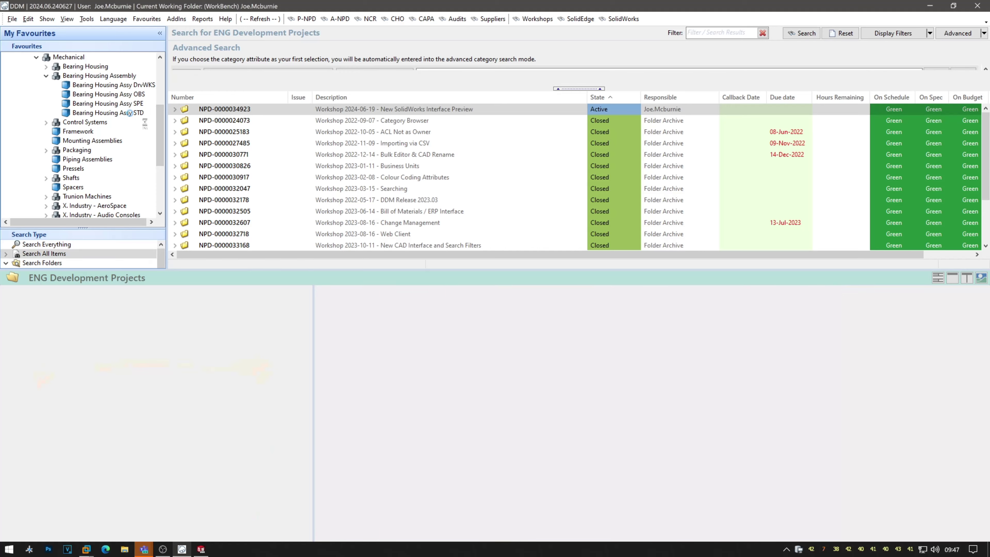
{"action": "left_click", "coordinate": [253, 155]}
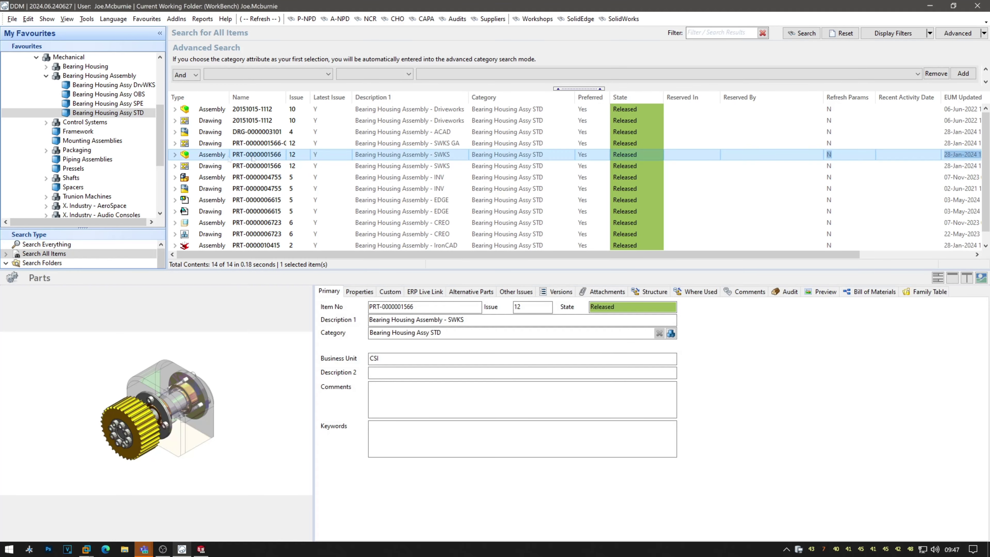
{"action": "left_click", "coordinate": [175, 155]}
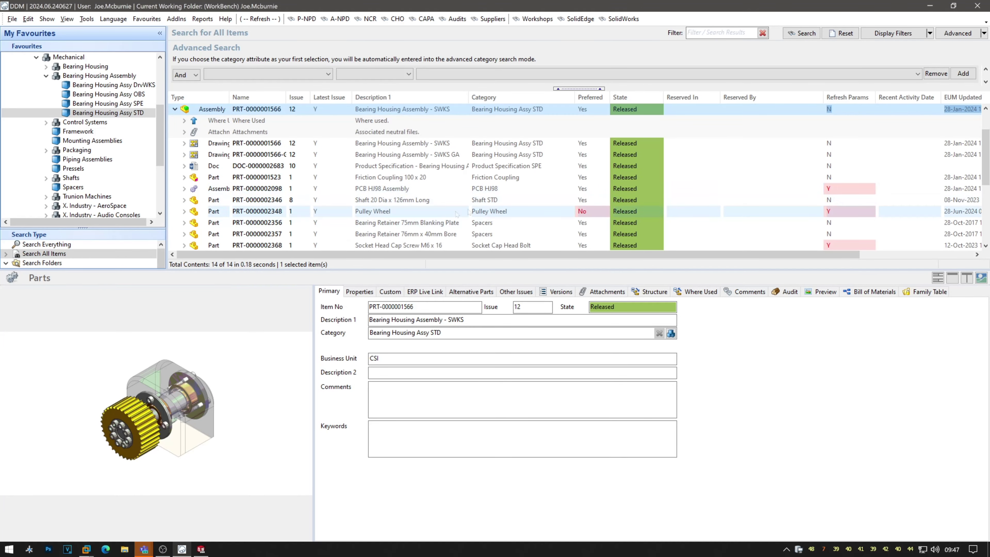
{"action": "left_click", "coordinate": [408, 212]}
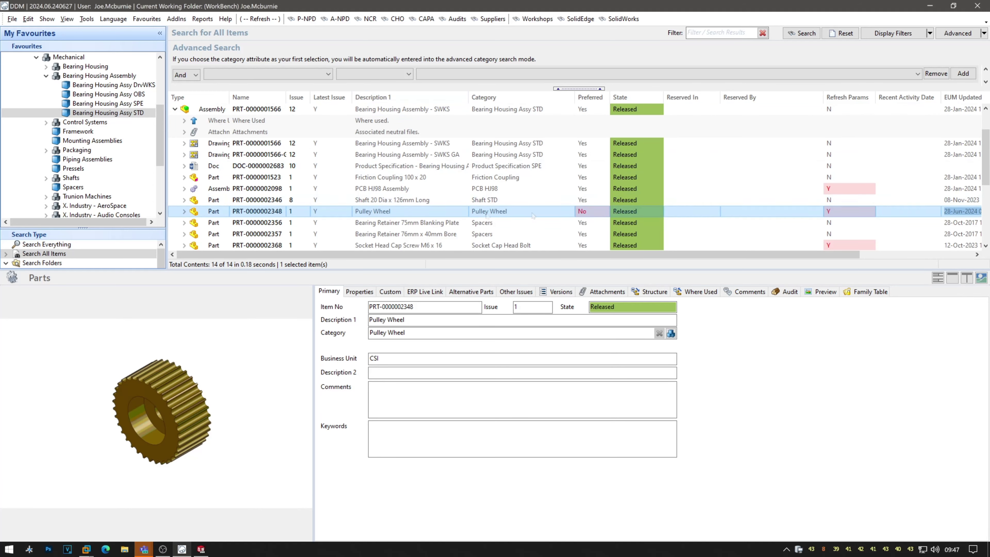
{"action": "right_click", "coordinate": [451, 212]}
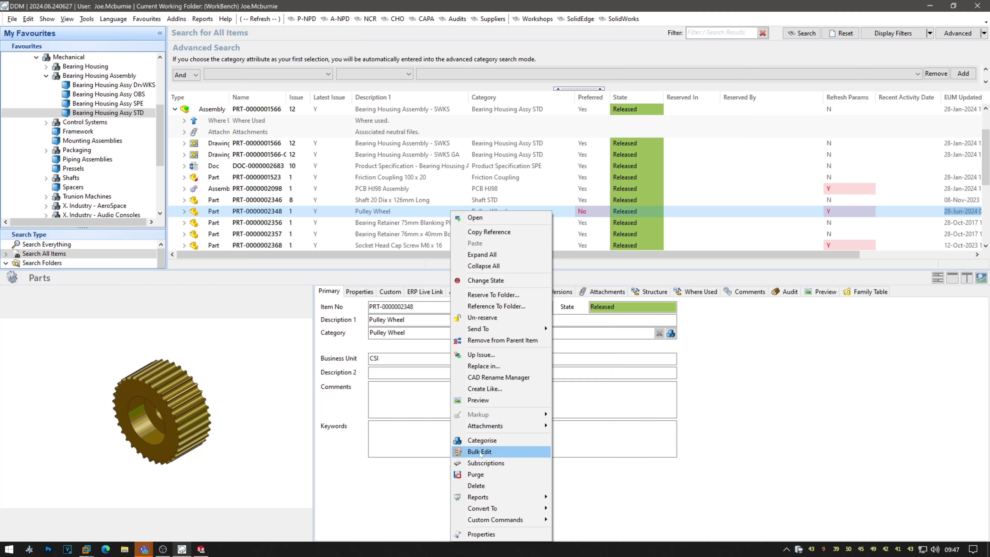
{"action": "left_click", "coordinate": [865, 347]}
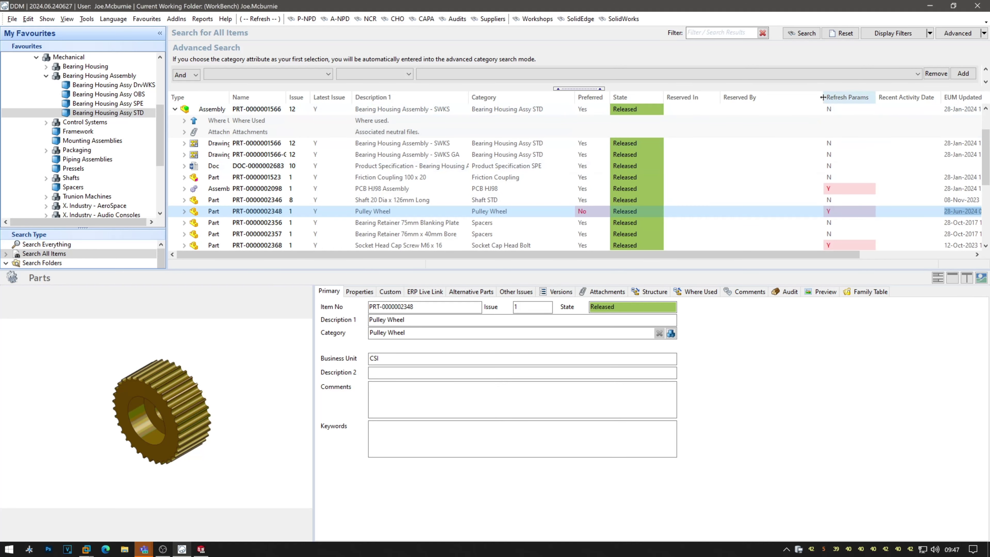
Narrow the Reserved By column and select PCB HJ98, Pulley Wheel and Socket Head Cap Screw.
{"action": "left_click_drag", "start_coordinate": [823, 98], "coordinate": [762, 100]}
{"action": "left_click", "coordinate": [778, 190]}
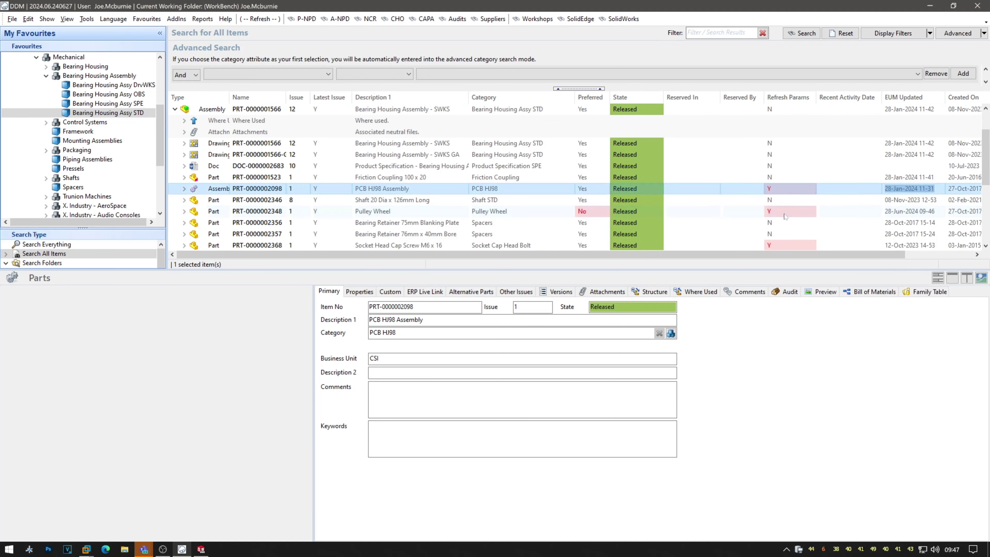
{"action": "left_click", "coordinate": [785, 211], "text": "ctrl"}
{"action": "left_click", "coordinate": [789, 246], "text": "ctrl"}
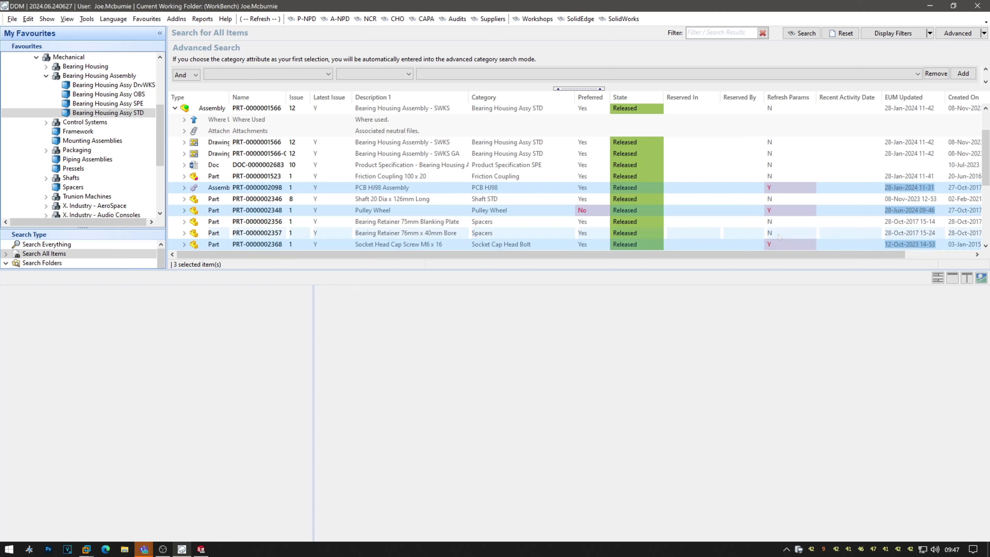
{"action": "scroll", "coordinate": [785, 235], "scroll_direction": "down", "scroll_amount": 1}
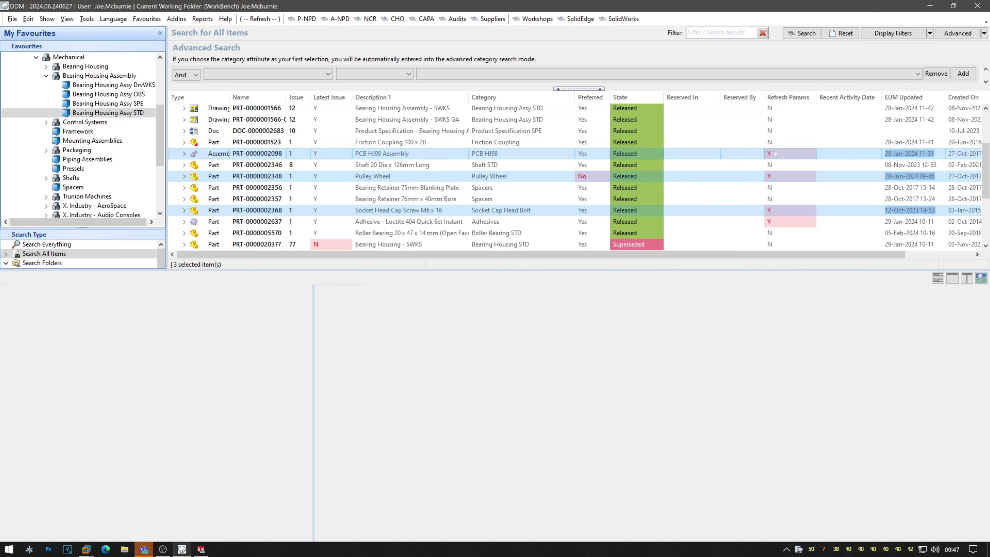
{"action": "scroll", "coordinate": [516, 232], "scroll_direction": "up", "scroll_amount": 3}
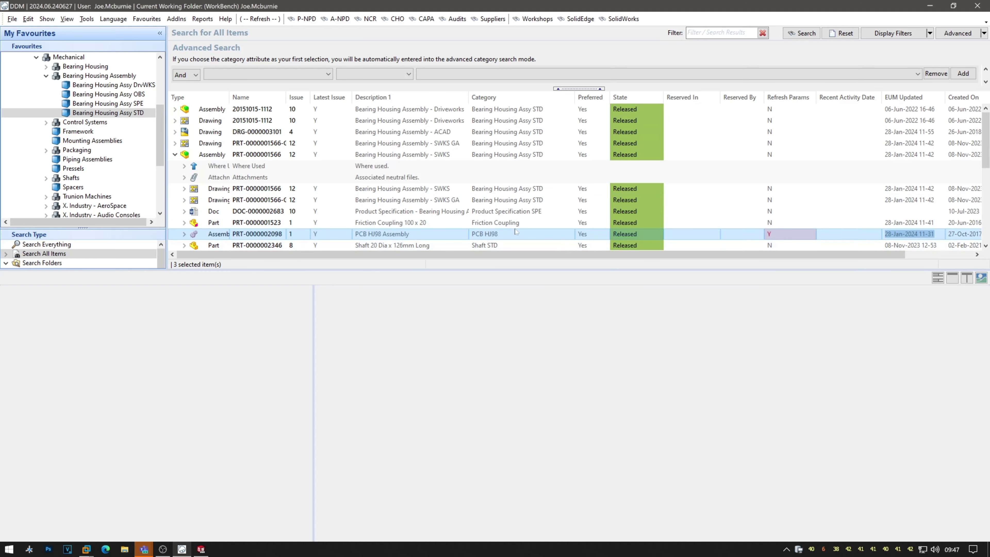
{"action": "double_click", "coordinate": [453, 155]}
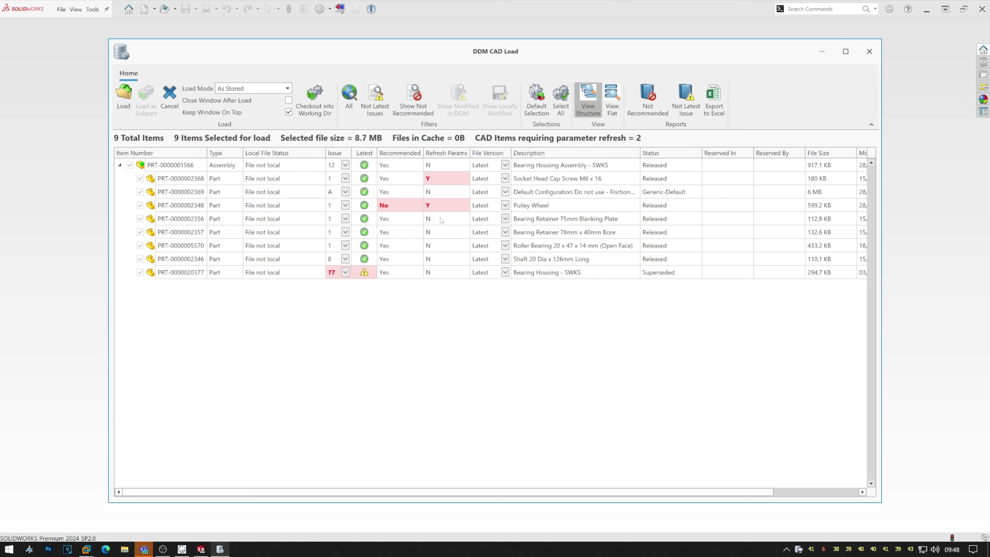
{"action": "left_click", "coordinate": [169, 96]}
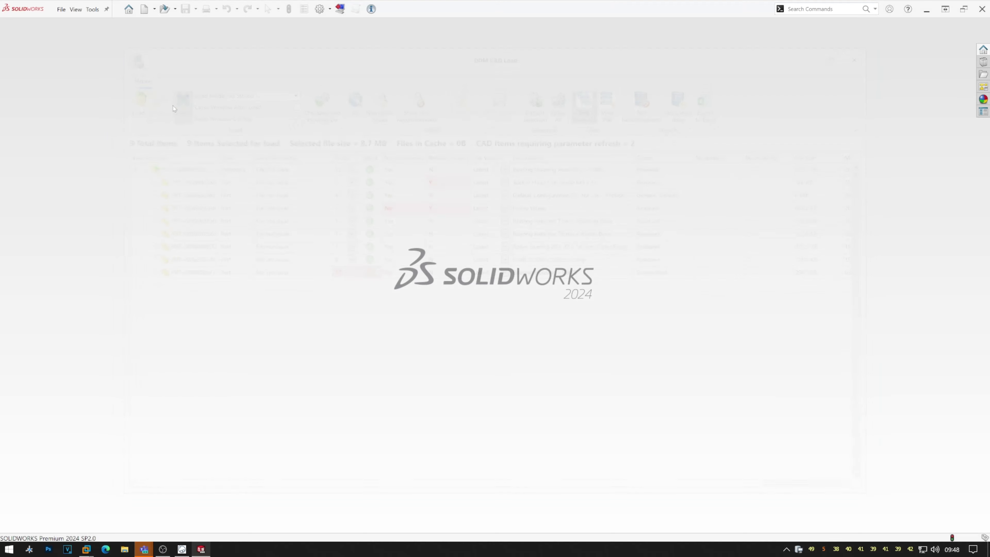
In DDM, select PCB HJ98, Pulley Wheel, Socket Head Cap Screw and the Loctite adhesive.
{"action": "left_click", "coordinate": [182, 549]}
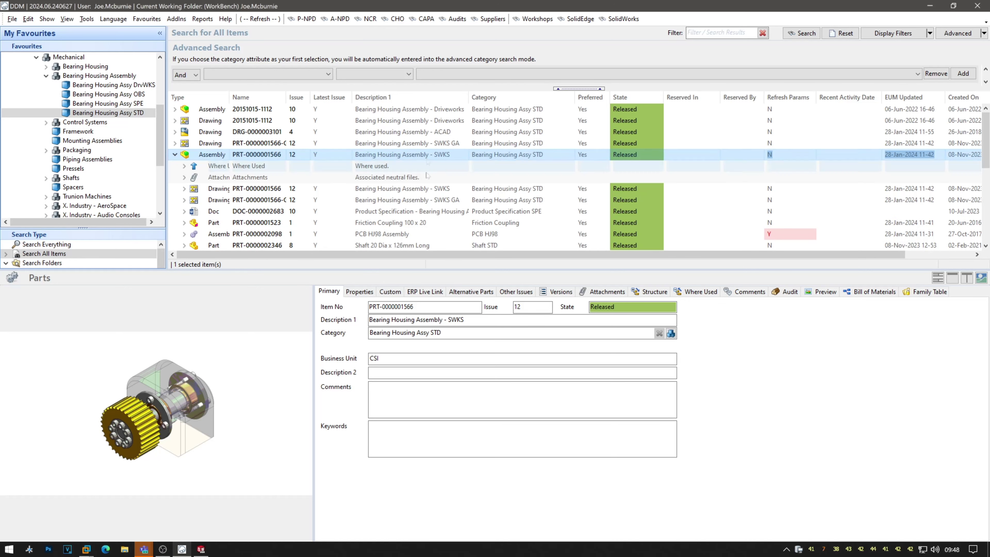
{"action": "scroll", "coordinate": [566, 187], "scroll_direction": "down", "scroll_amount": 1}
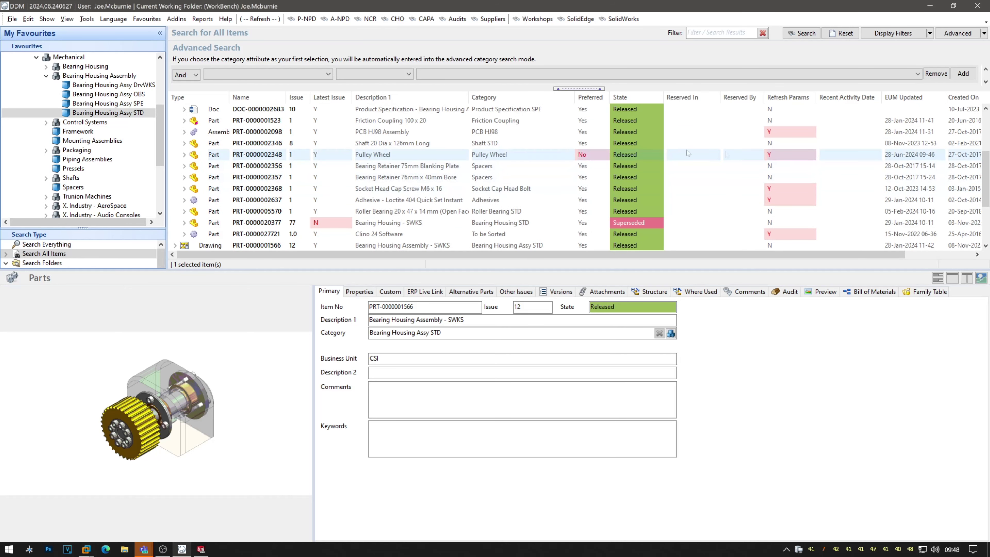
{"action": "left_click", "coordinate": [783, 132]}
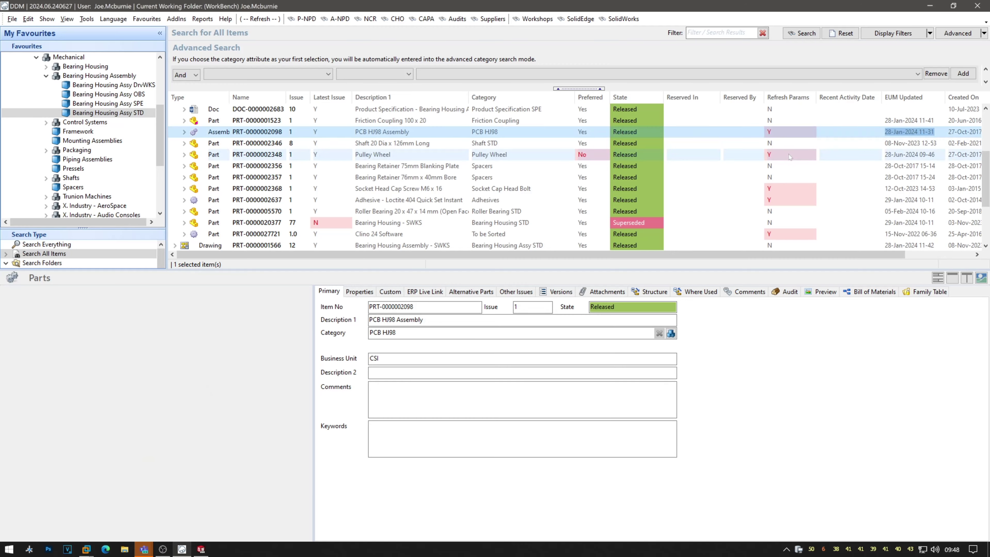
{"action": "left_click", "coordinate": [785, 154], "text": "ctrl"}
{"action": "left_click", "coordinate": [788, 190], "text": "ctrl"}
{"action": "left_click", "coordinate": [788, 201], "text": "ctrl"}
Bulk-edit Refresh Params to N and confirm the REFRESH_PARAMS override warning.
{"action": "right_click", "coordinate": [788, 201]}
{"action": "left_click", "coordinate": [818, 427]}
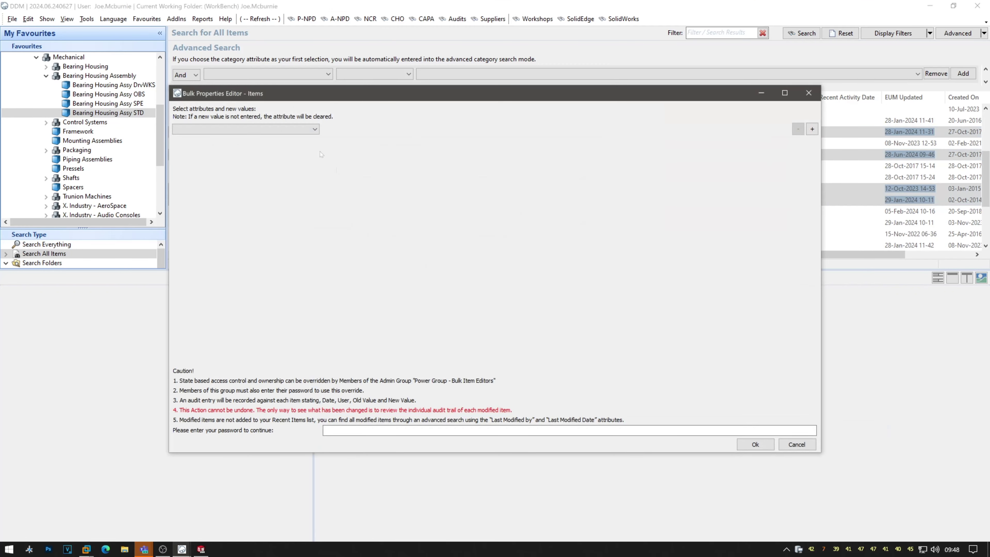
{"action": "left_click", "coordinate": [295, 129]}
{"action": "key", "text": "r"}
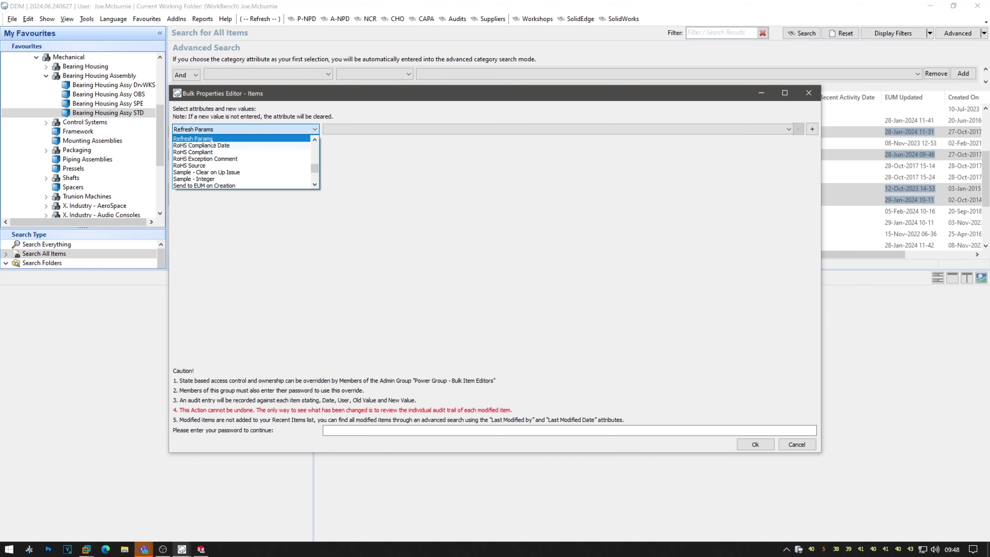
{"action": "left_click", "coordinate": [212, 139]}
{"action": "left_click", "coordinate": [341, 130]}
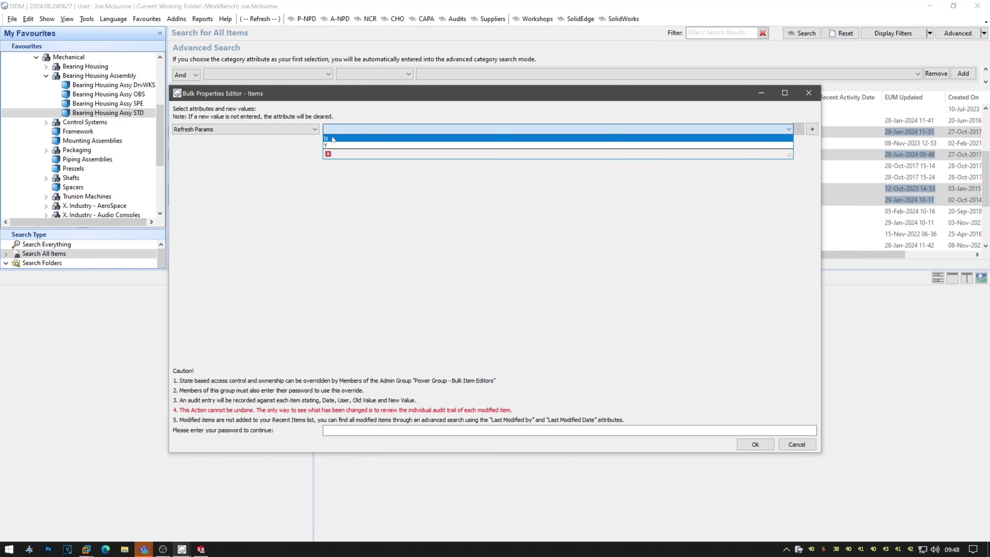
{"action": "left_click", "coordinate": [333, 139]}
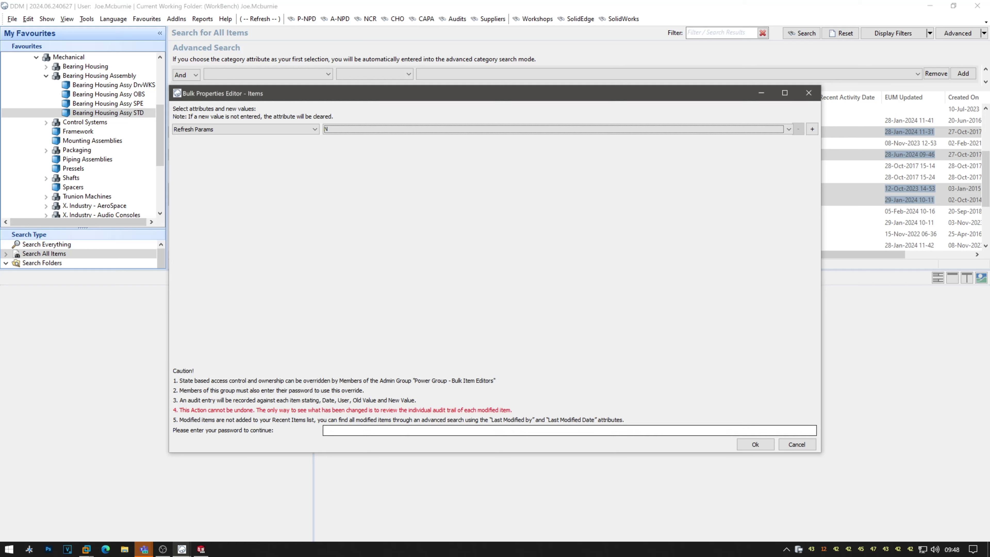
{"action": "left_click", "coordinate": [749, 445]}
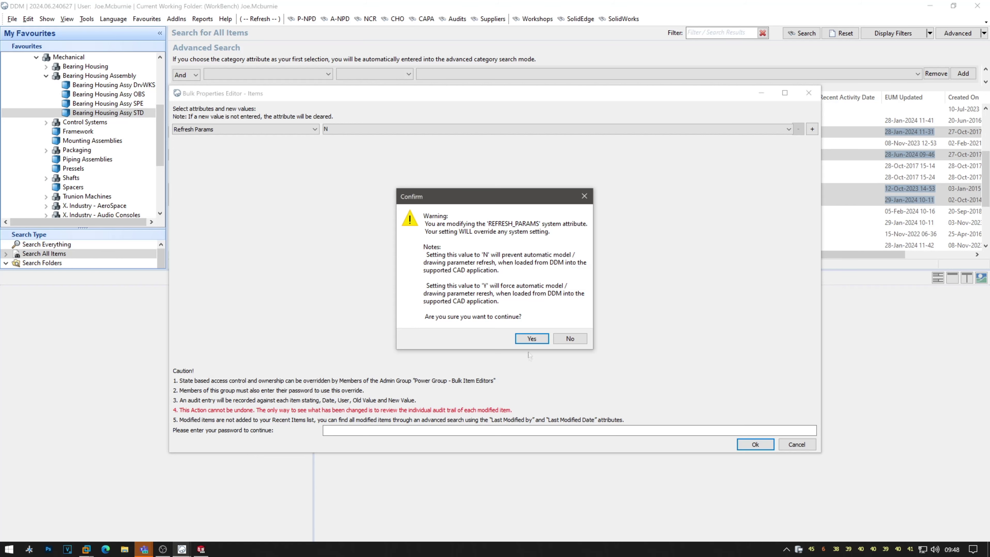
{"action": "left_click", "coordinate": [533, 338]}
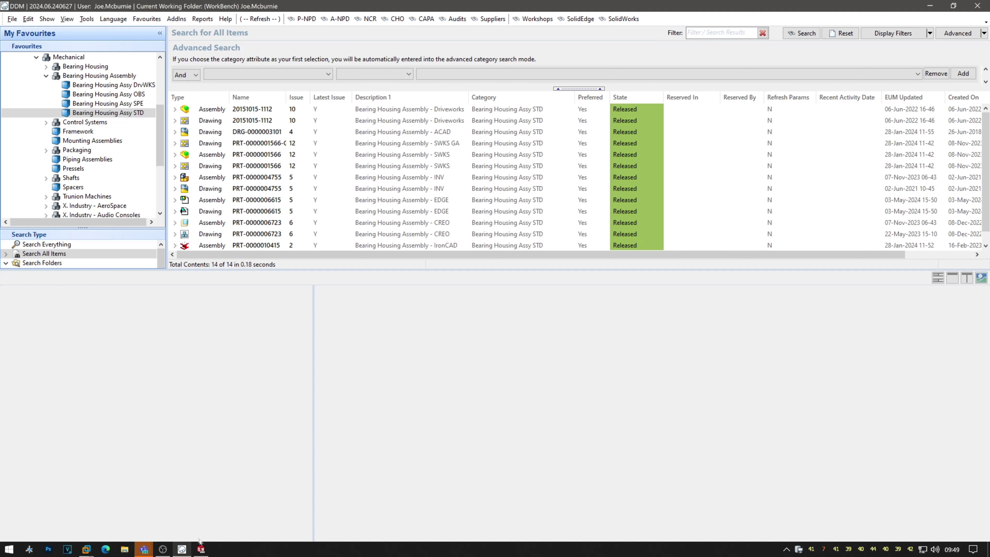
List the workshop projects sorted by state and show the active workshop's tasks.
{"action": "left_click", "coordinate": [537, 20]}
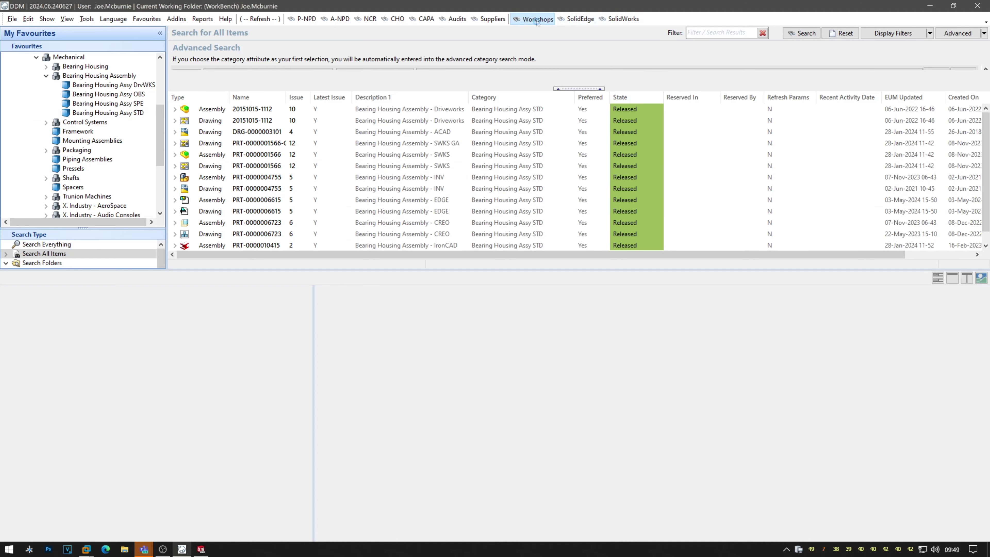
{"action": "left_click", "coordinate": [600, 97]}
{"action": "left_click", "coordinate": [623, 109]}
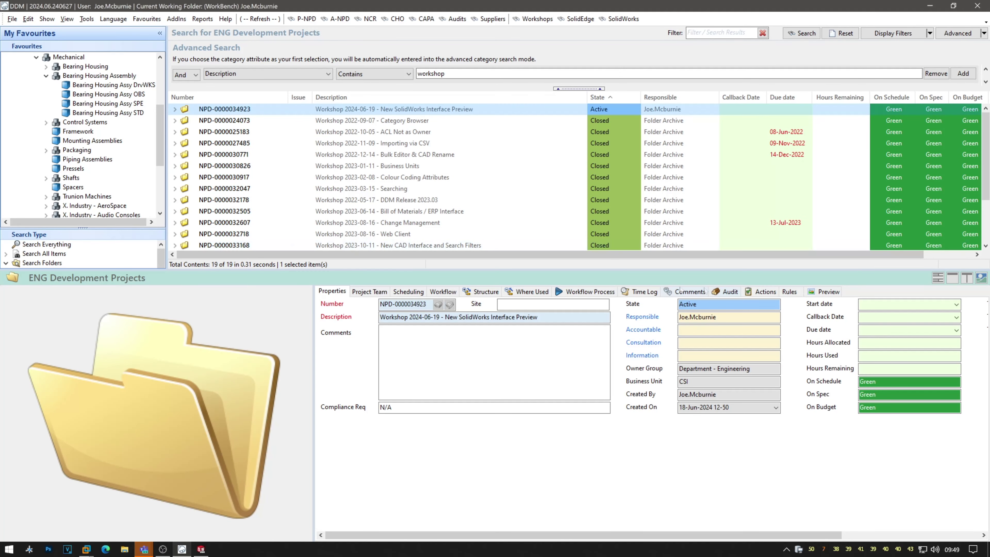
{"action": "left_click", "coordinate": [765, 291]}
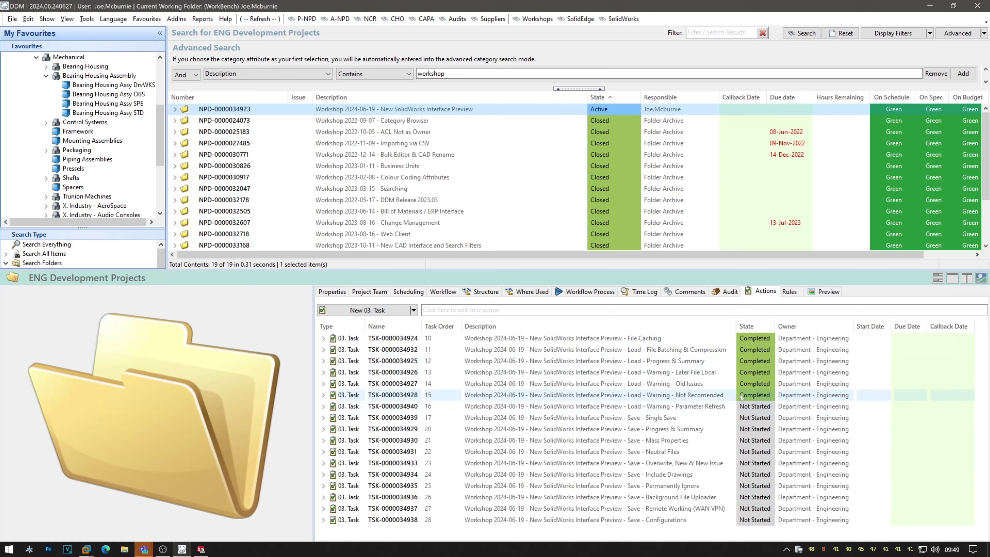
{"action": "left_click", "coordinate": [764, 406]}
{"action": "left_click", "coordinate": [771, 407]}
{"action": "left_click", "coordinate": [753, 441]}
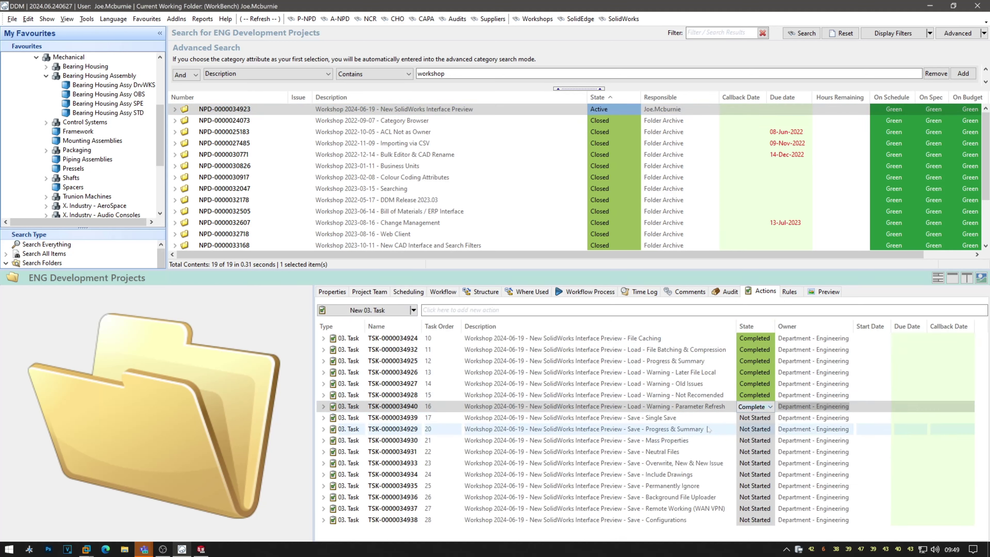
{"action": "left_click", "coordinate": [706, 419]}
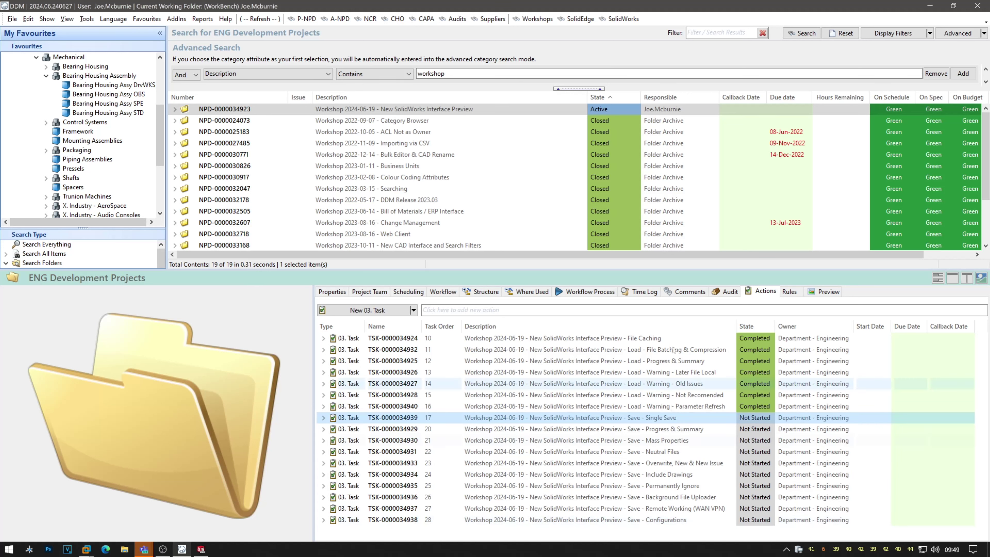
{"action": "left_click", "coordinate": [201, 549]}
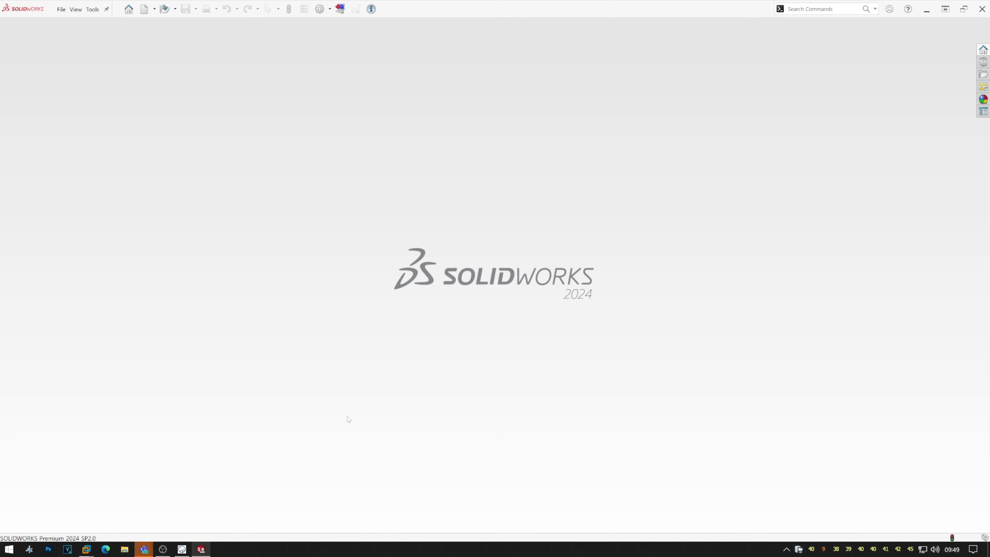
{"action": "left_click", "coordinate": [182, 549]}
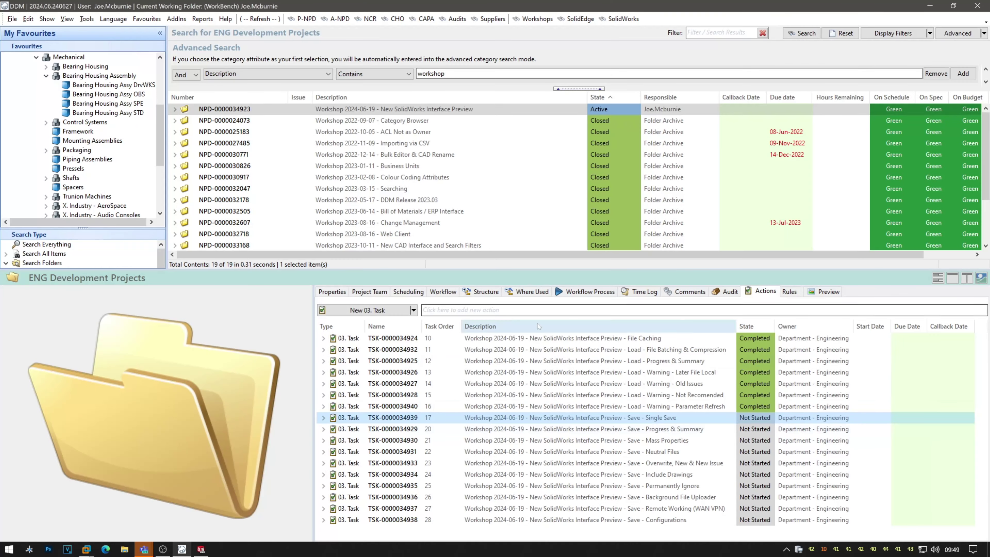
{"action": "left_click", "coordinate": [186, 111]}
{"action": "left_click", "coordinate": [174, 110]}
{"action": "scroll", "coordinate": [368, 178], "scroll_direction": "down", "scroll_amount": 5}
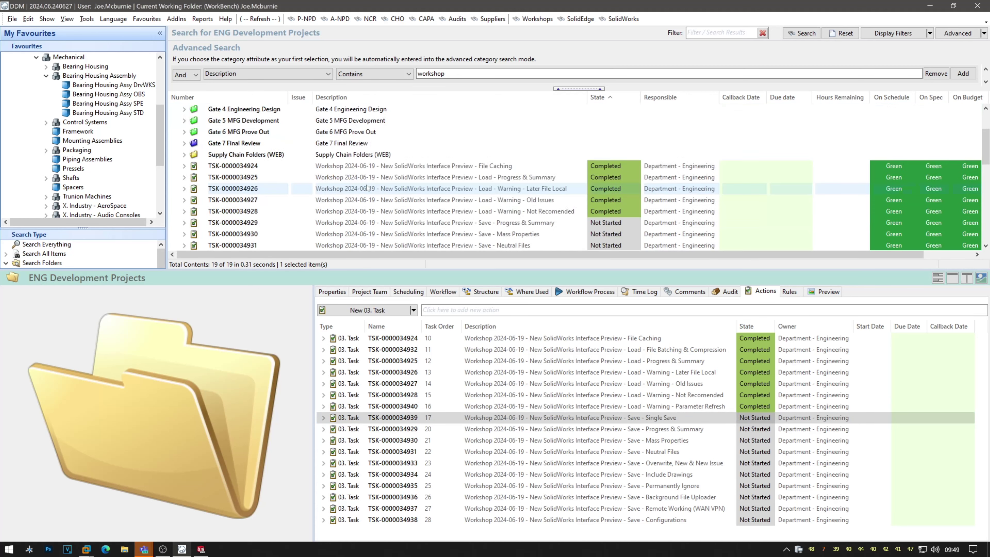
{"action": "scroll", "coordinate": [368, 179], "scroll_direction": "down", "scroll_amount": 3}
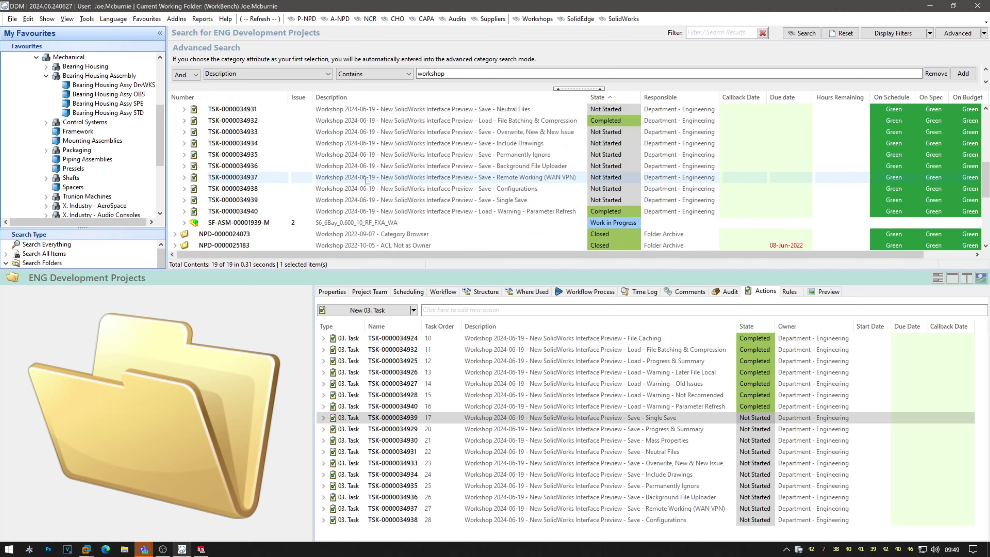
{"action": "left_click", "coordinate": [372, 223]}
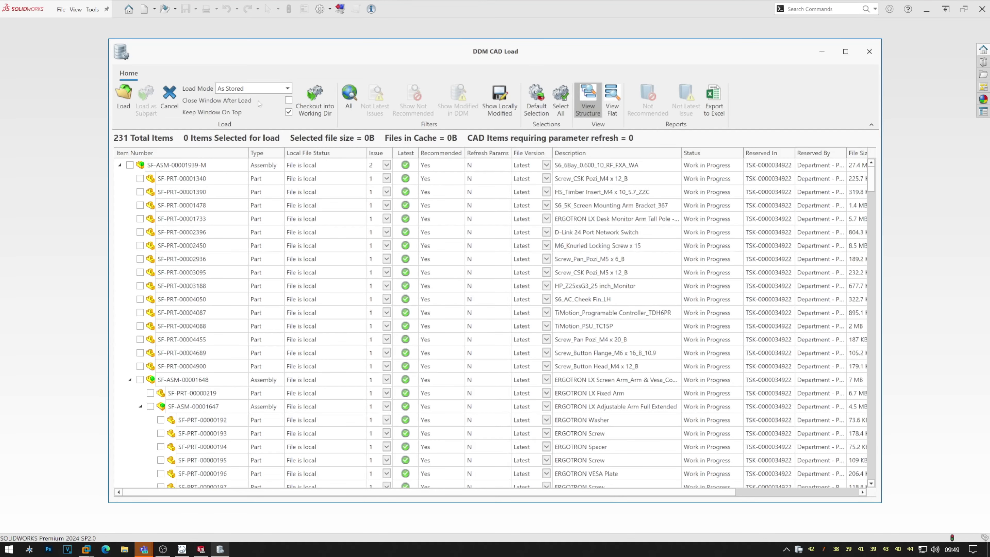
Load SF-ASM-00001939-M with Close Window After Load ticked, accepting the locally modified part.
{"action": "left_click", "coordinate": [289, 101]}
{"action": "left_click", "coordinate": [124, 99]}
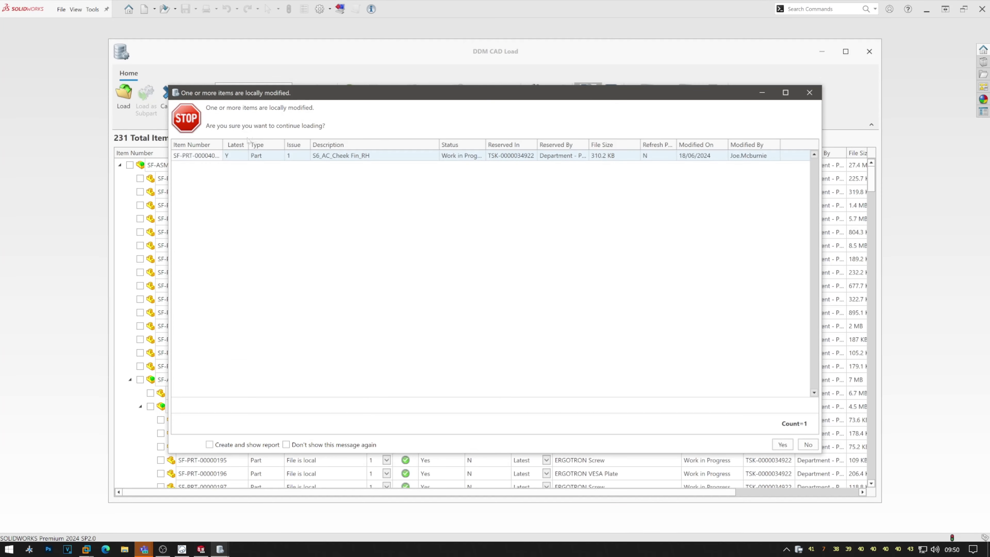
{"action": "left_click", "coordinate": [782, 445]}
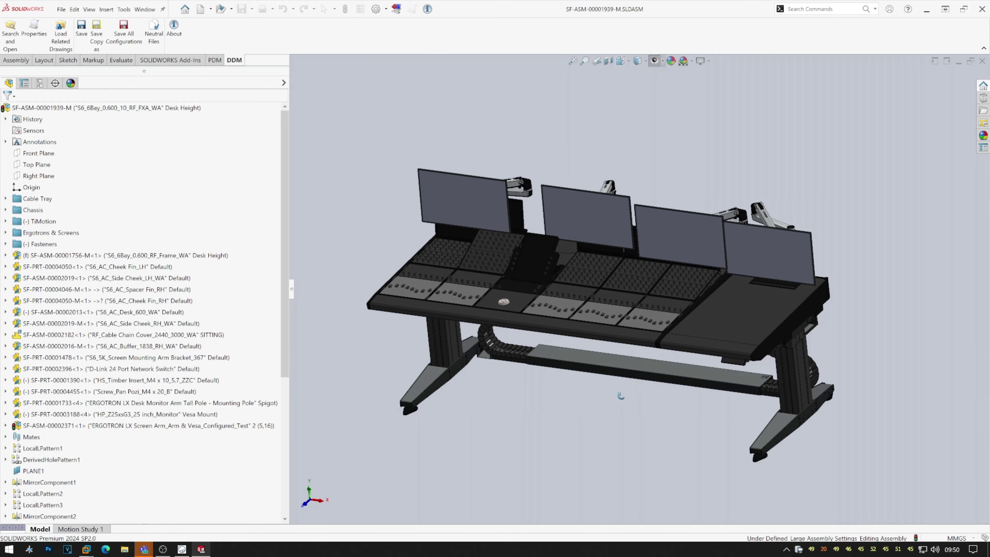
{"action": "left_click", "coordinate": [182, 549]}
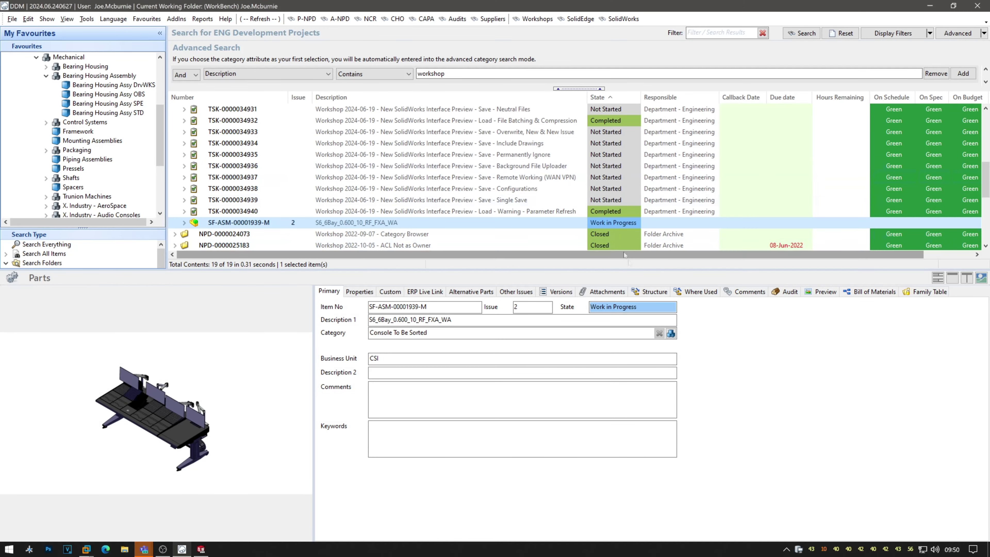
{"action": "scroll", "coordinate": [532, 225], "scroll_direction": "up", "scroll_amount": 6}
{"action": "left_click", "coordinate": [547, 110]}
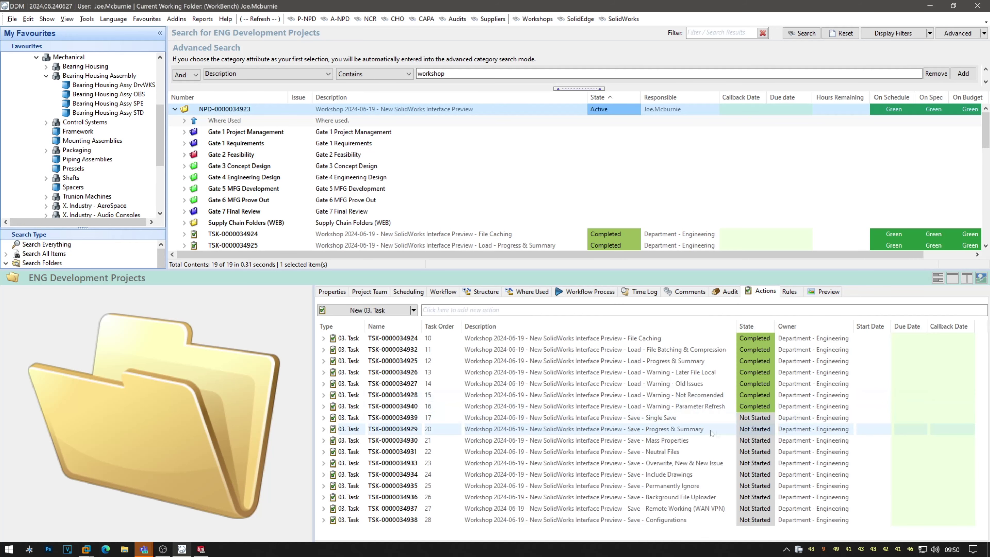
{"action": "left_click", "coordinate": [680, 421]}
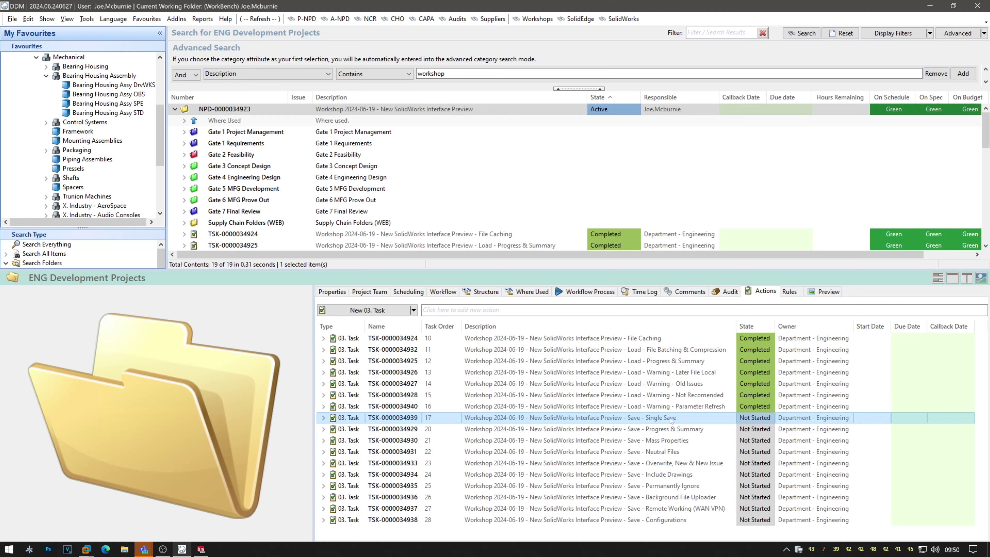
{"action": "left_click", "coordinate": [201, 549]}
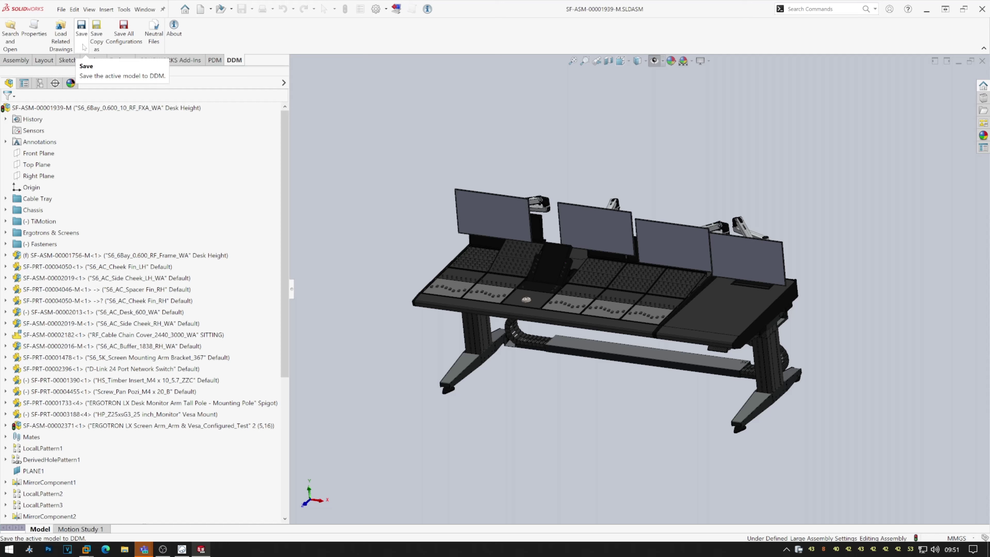
Start a DDM Save of the assembly and size all save-list columns to fit.
{"action": "left_click", "coordinate": [82, 30]}
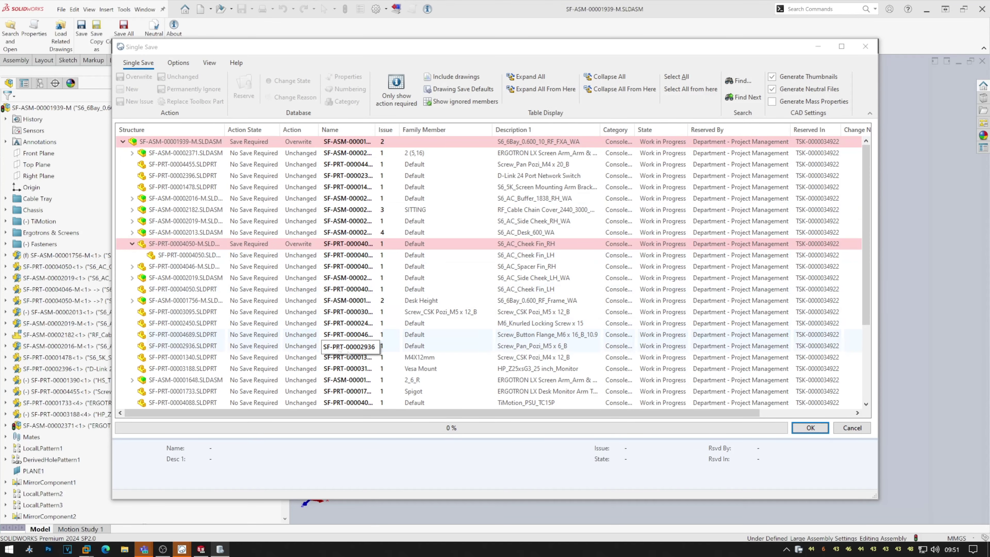
{"action": "right_click", "coordinate": [457, 131]}
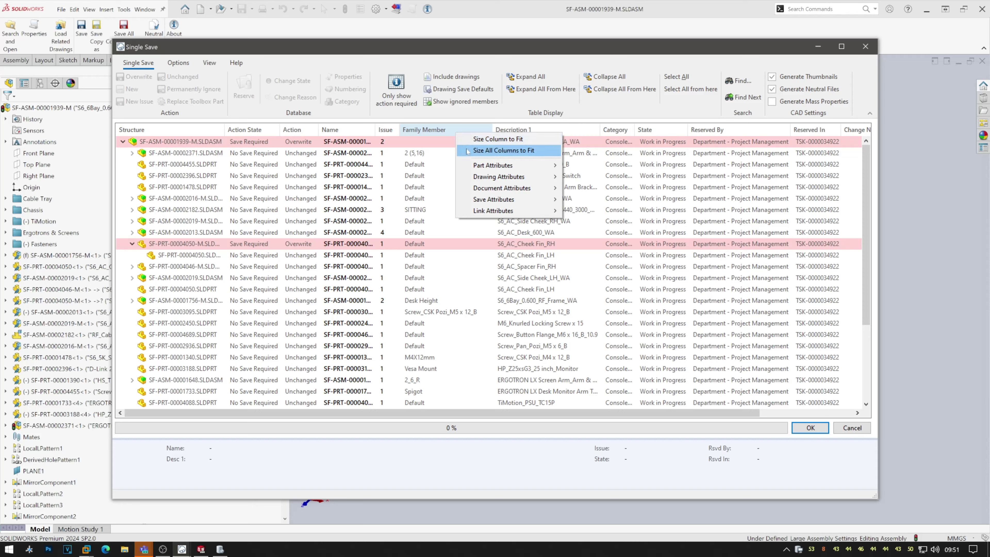
{"action": "left_click", "coordinate": [468, 151]}
{"action": "scroll", "coordinate": [363, 279], "scroll_direction": "down", "scroll_amount": 4}
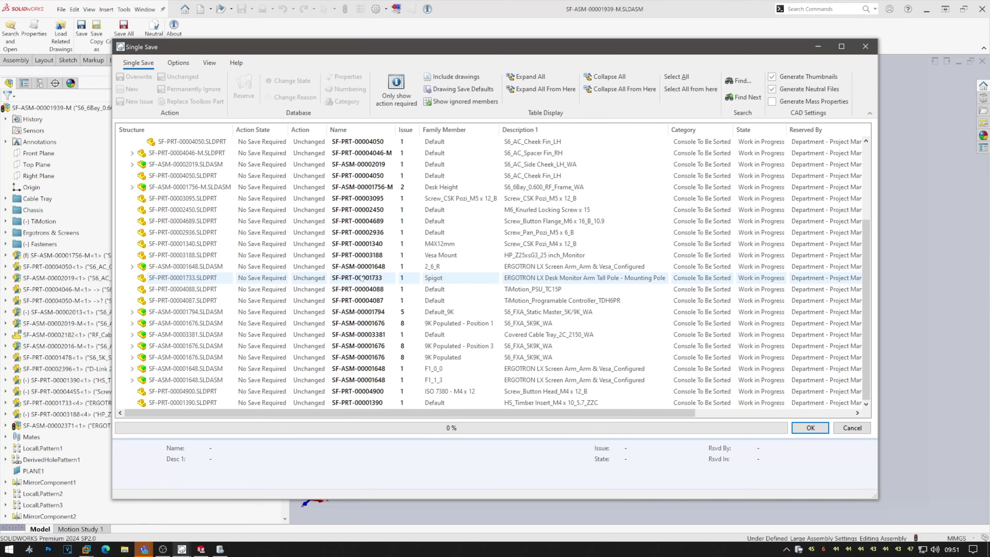
{"action": "scroll", "coordinate": [363, 279], "scroll_direction": "up", "scroll_amount": 4}
{"action": "scroll", "coordinate": [211, 284], "scroll_direction": "down", "scroll_amount": 4}
{"action": "scroll", "coordinate": [218, 286], "scroll_direction": "up", "scroll_amount": 4}
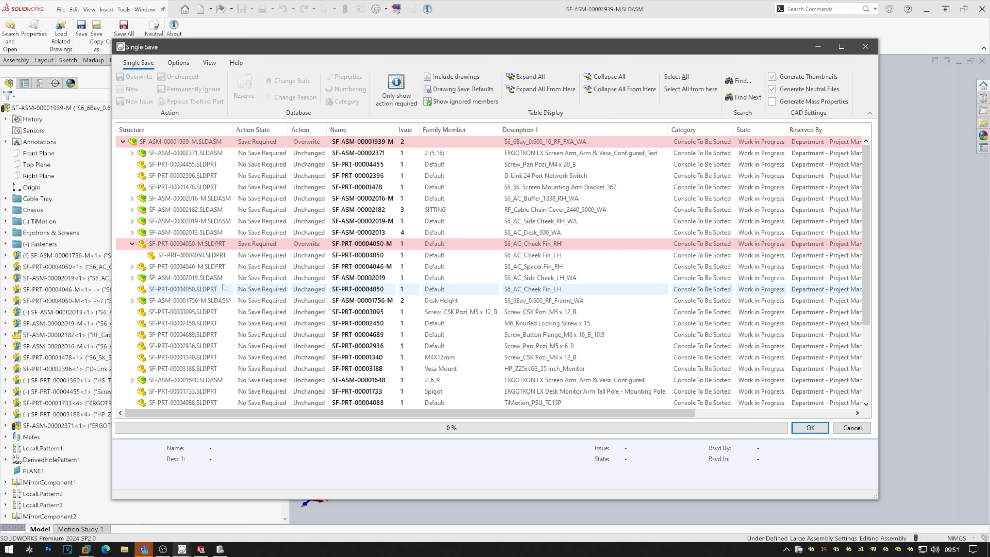
Set the three screw parts, from SF-PRT-00003095 down, to Overwrite.
{"action": "left_click", "coordinate": [188, 316]}
{"action": "left_click_drag", "start_coordinate": [188, 318], "coordinate": [192, 336]}
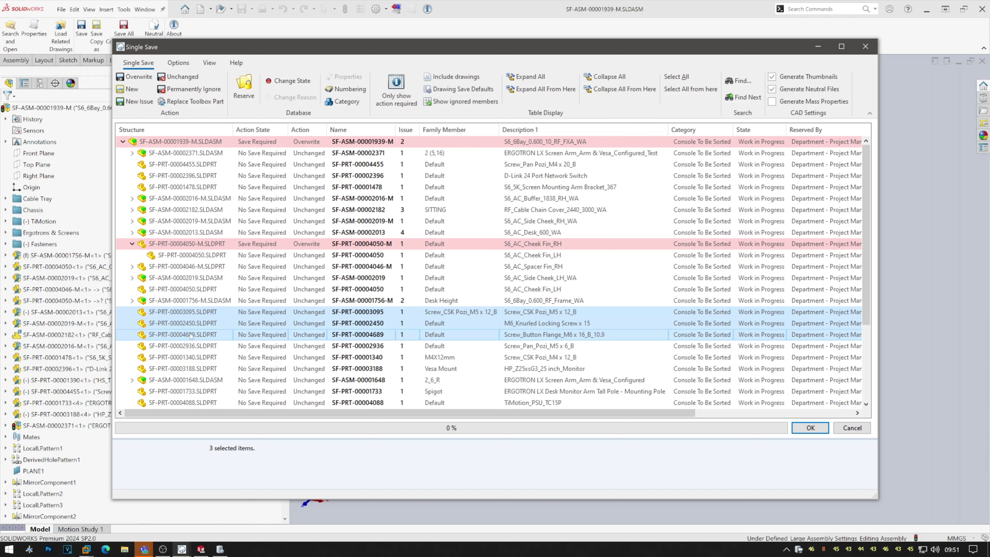
{"action": "right_click", "coordinate": [191, 335]}
{"action": "mouse_move", "coordinate": [234, 339]}
{"action": "left_click", "coordinate": [315, 340]}
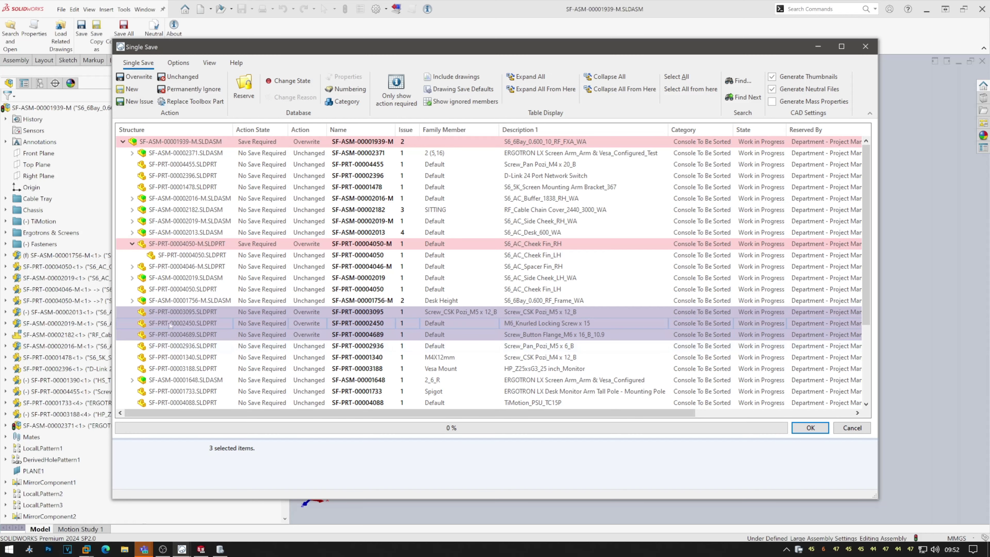
Open the State Manager for SF-PRT-00002450 and SF-PRT-00004689 and recentre it.
{"action": "left_click", "coordinate": [178, 334]}
{"action": "left_click", "coordinate": [178, 327], "text": "shift"}
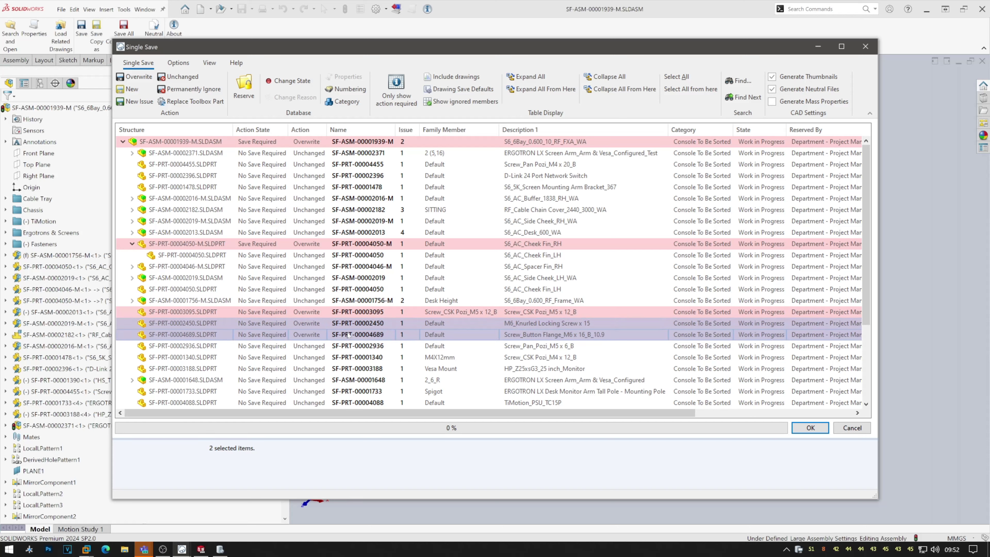
{"action": "right_click", "coordinate": [348, 336]}
{"action": "left_click", "coordinate": [373, 355]}
{"action": "right_click", "coordinate": [394, 178]}
{"action": "left_click", "coordinate": [410, 196]}
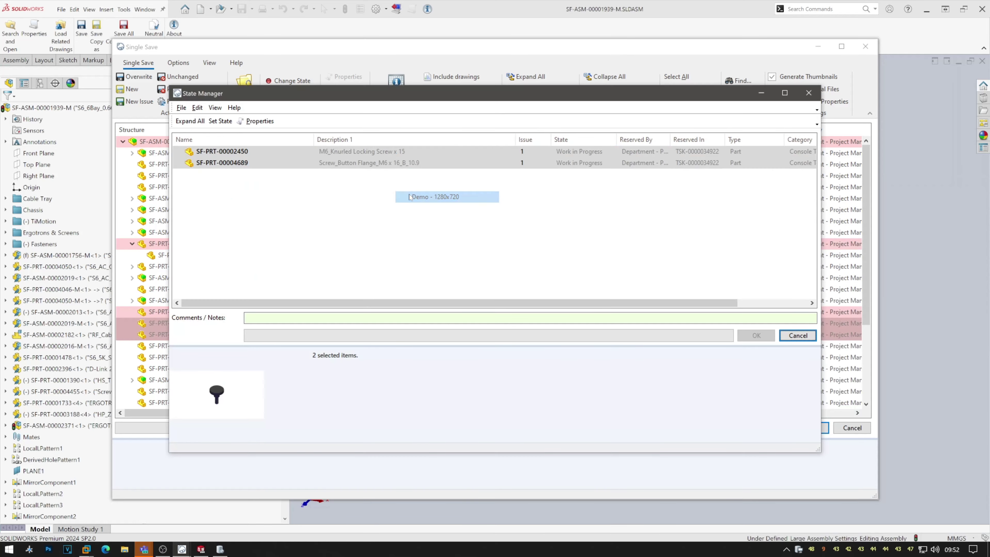
Choose Released as the new state for both screw parts and apply it.
{"action": "left_click", "coordinate": [221, 122]}
{"action": "left_click", "coordinate": [444, 315]}
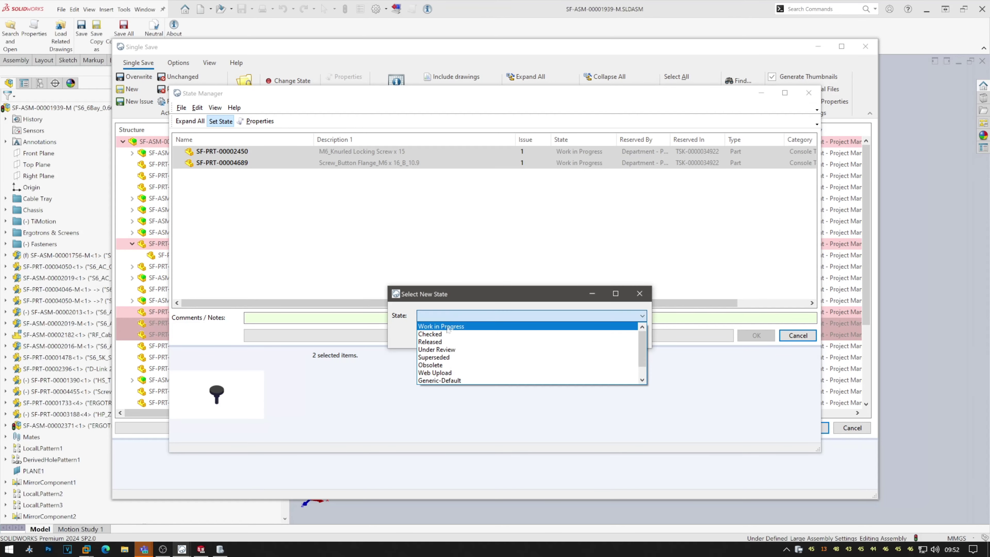
{"action": "left_click", "coordinate": [445, 342]}
{"action": "left_click", "coordinate": [585, 337]}
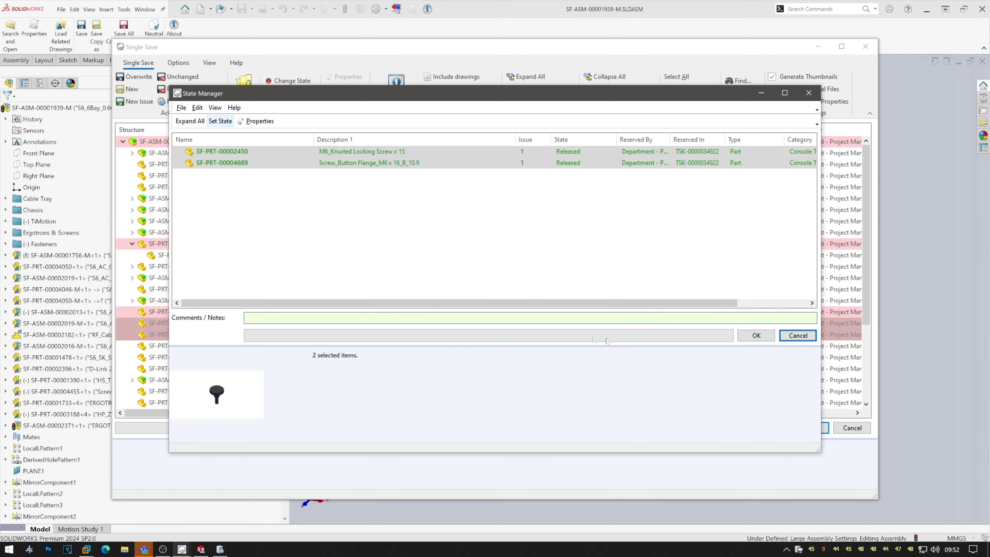
{"action": "left_click", "coordinate": [756, 336]}
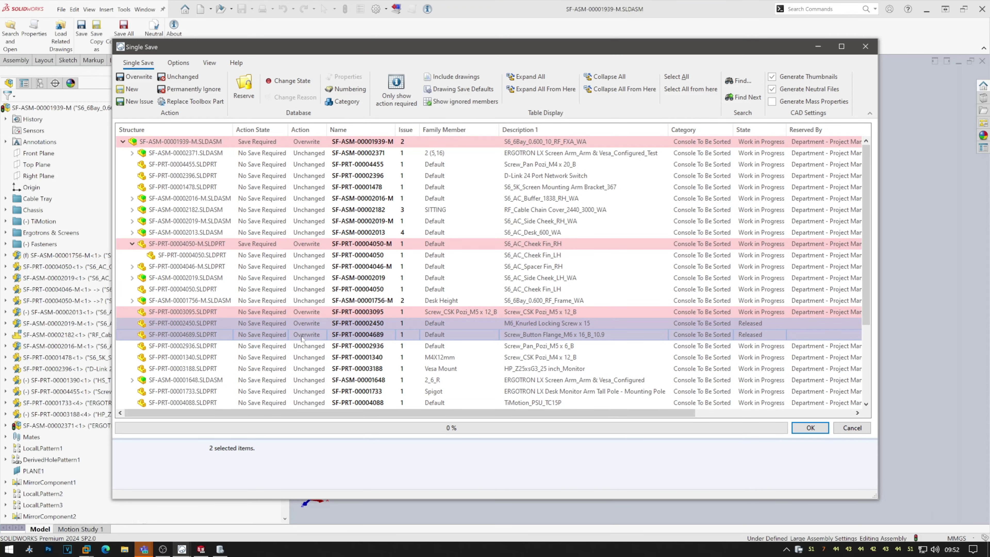
Give the two screw parts a new issue, reserved into the personal WorkBench folder.
{"action": "right_click", "coordinate": [304, 325]}
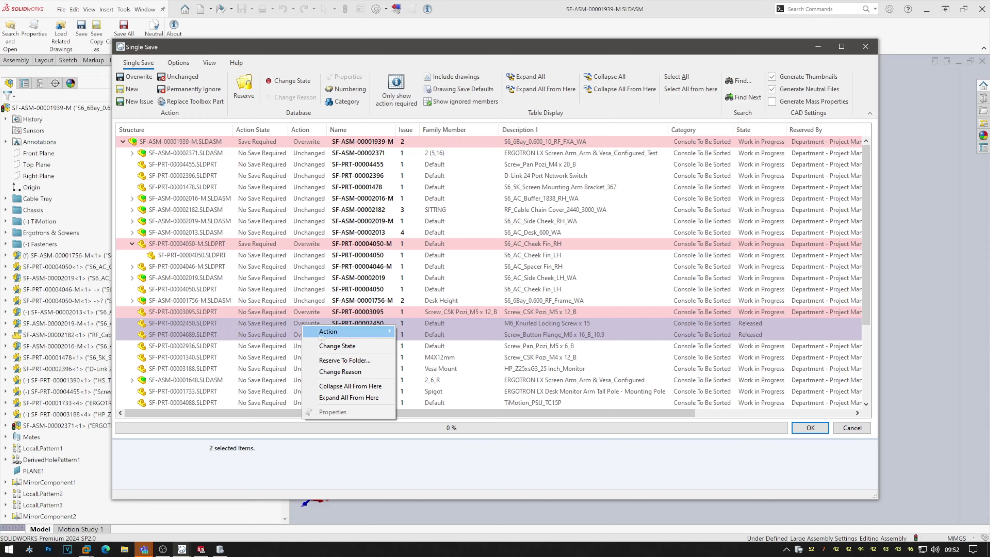
{"action": "mouse_move", "coordinate": [321, 332]}
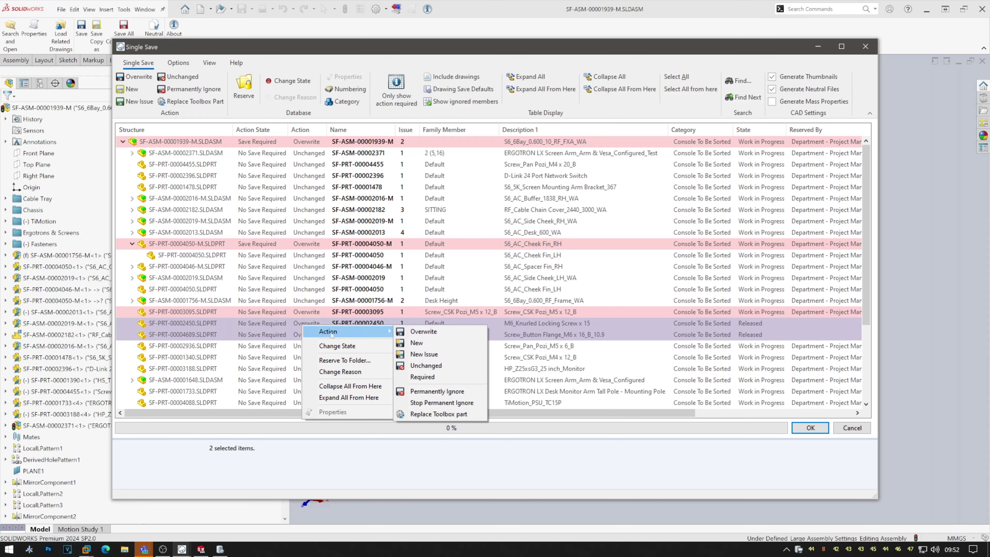
{"action": "left_click", "coordinate": [440, 356]}
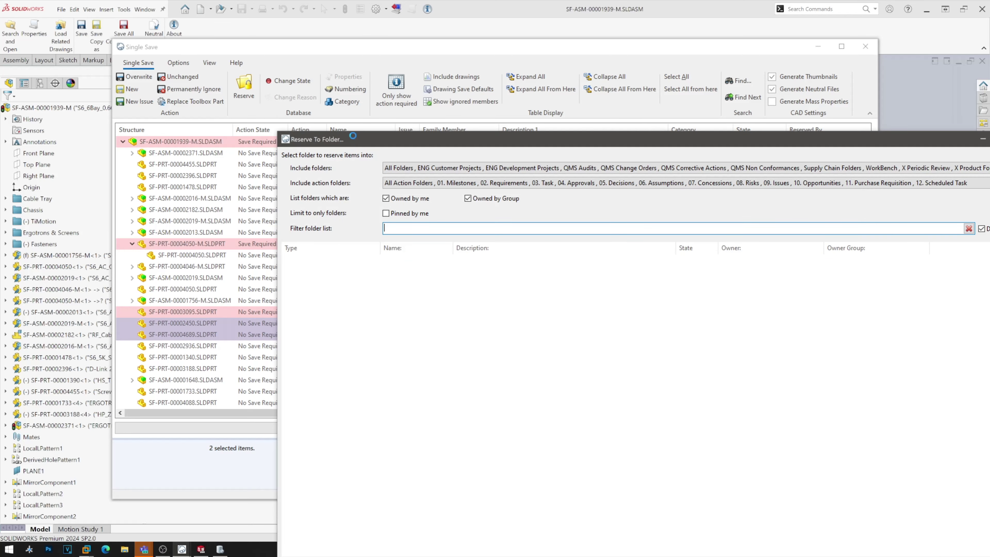
{"action": "right_click", "coordinate": [354, 136]}
{"action": "left_click", "coordinate": [368, 139]}
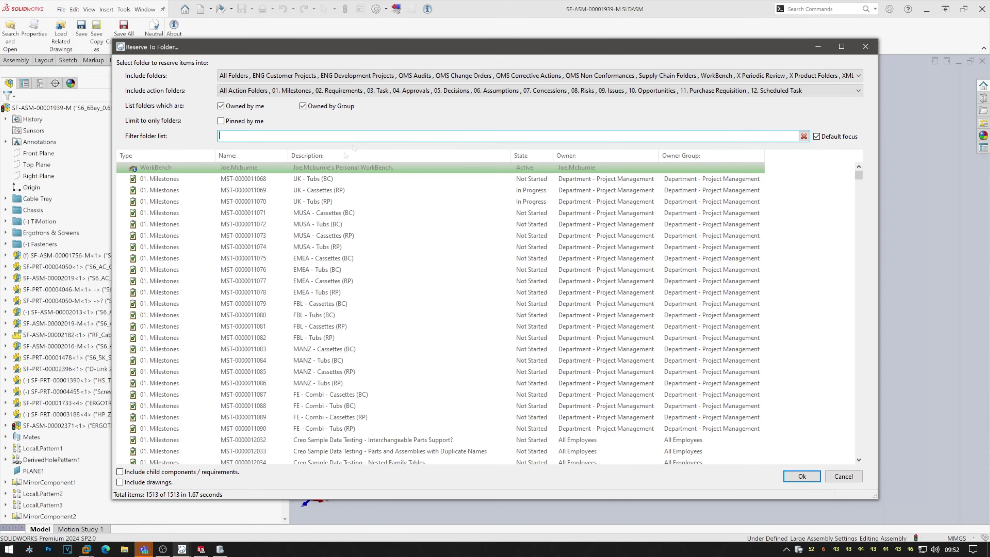
{"action": "double_click", "coordinate": [341, 168]}
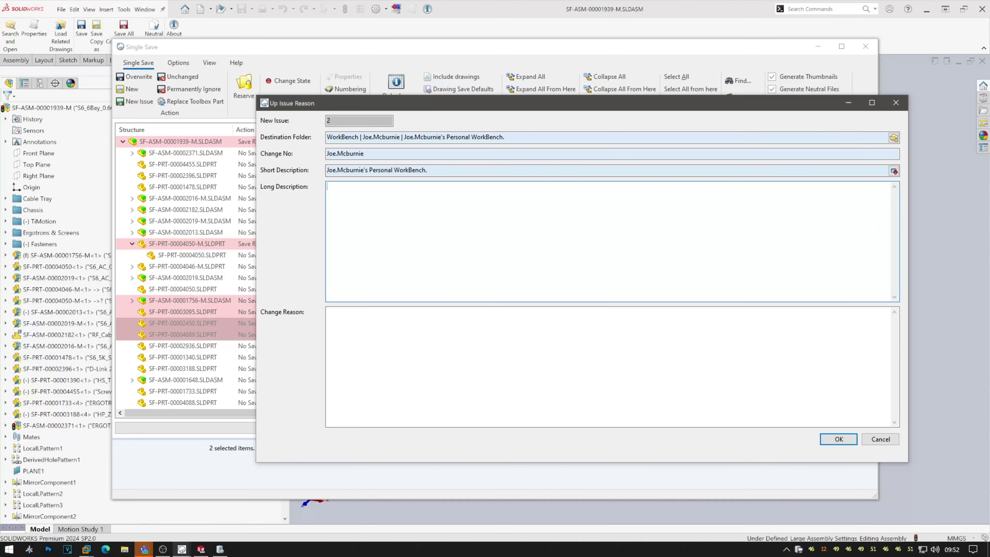
Enter change number 123654 as the up-issue reason and confirm.
{"action": "left_click_drag", "start_coordinate": [366, 154], "coordinate": [327, 154]}
{"action": "type", "text": "123654"}
{"action": "key", "text": "Tab"}
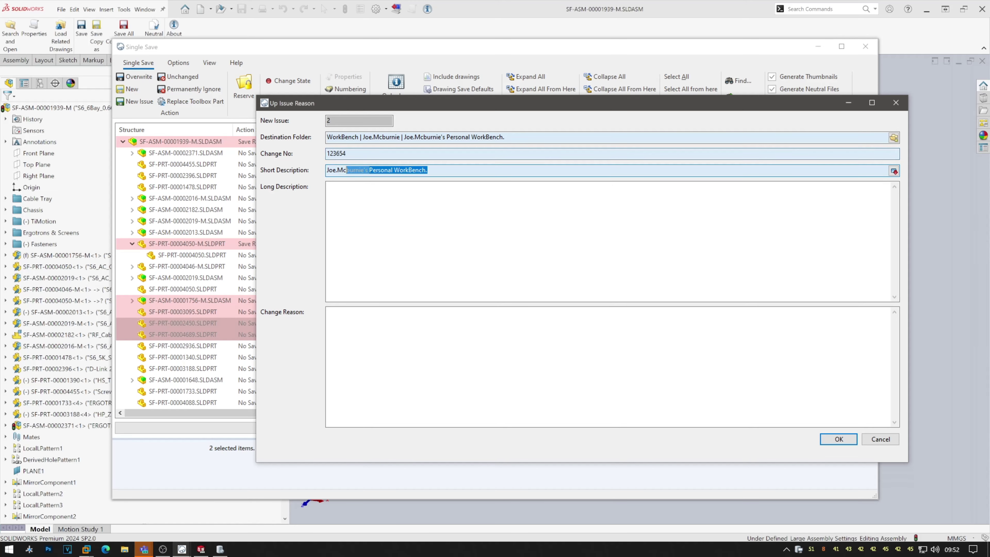
{"action": "key", "text": "Tab"}
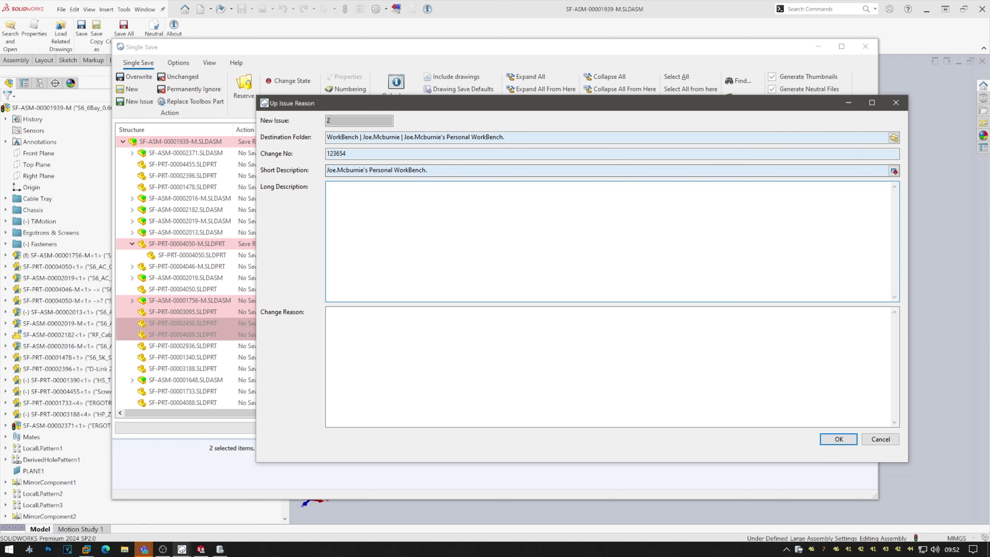
{"action": "right_click", "coordinate": [436, 96]}
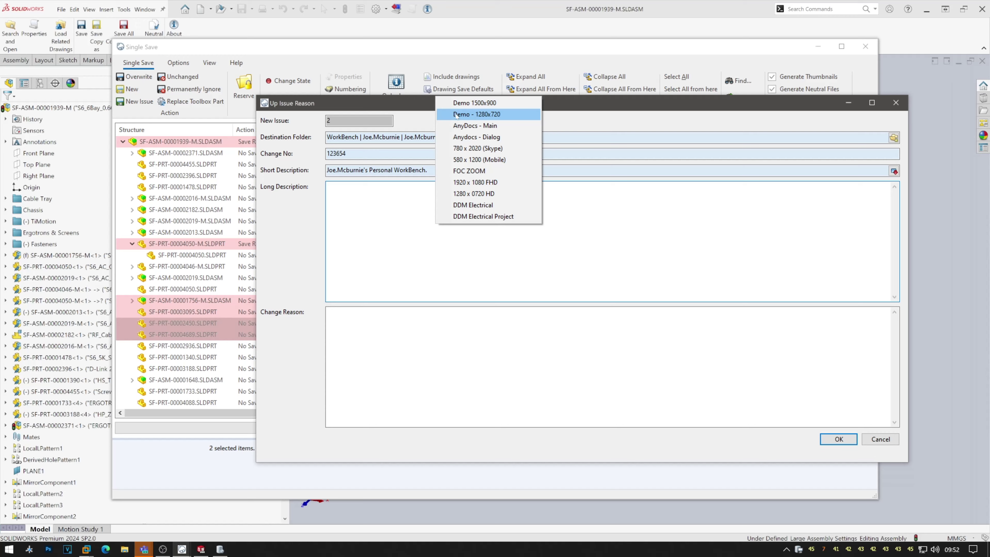
{"action": "left_click", "coordinate": [457, 114]}
{"action": "left_click", "coordinate": [747, 429]}
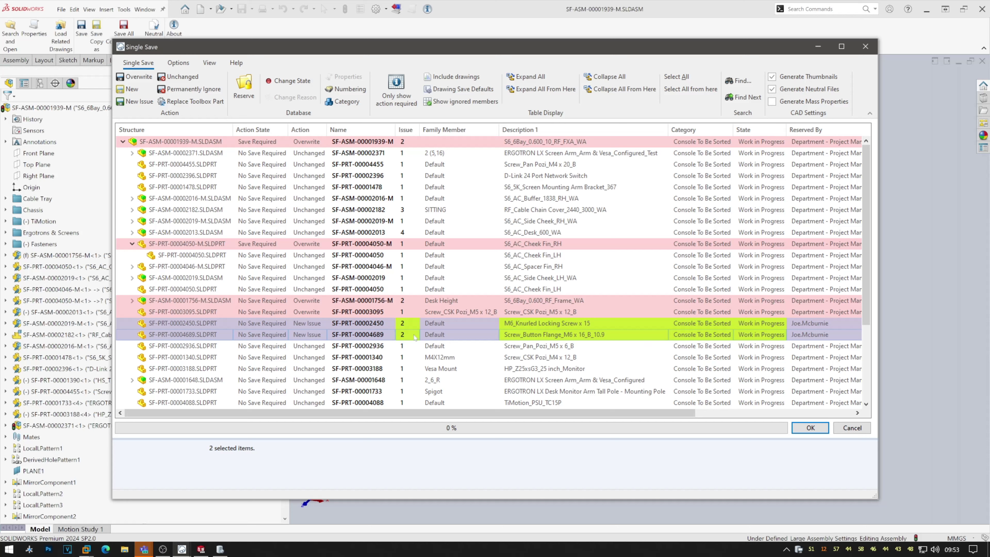
Set SF-PRT-00003095 to save as a new part numbered under Default Parts and Assemblies.
{"action": "left_click", "coordinate": [306, 244]}
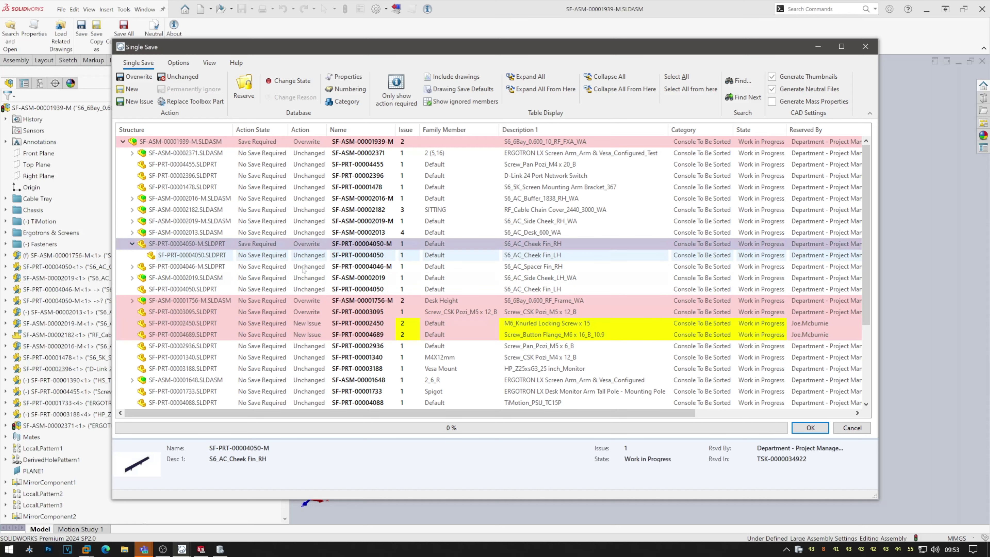
{"action": "left_click", "coordinate": [304, 300]}
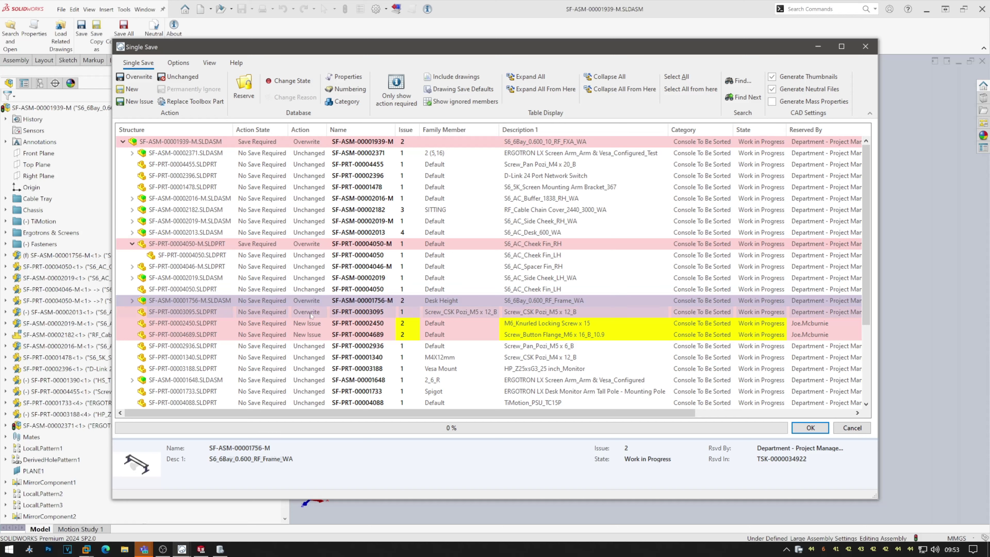
{"action": "left_click", "coordinate": [310, 313]}
{"action": "right_click", "coordinate": [310, 315]}
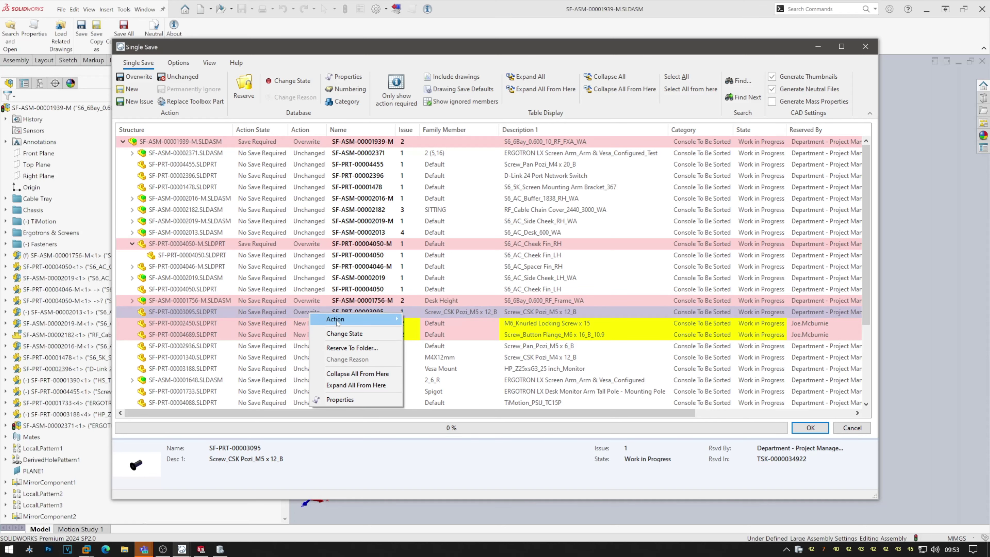
{"action": "mouse_move", "coordinate": [343, 319]}
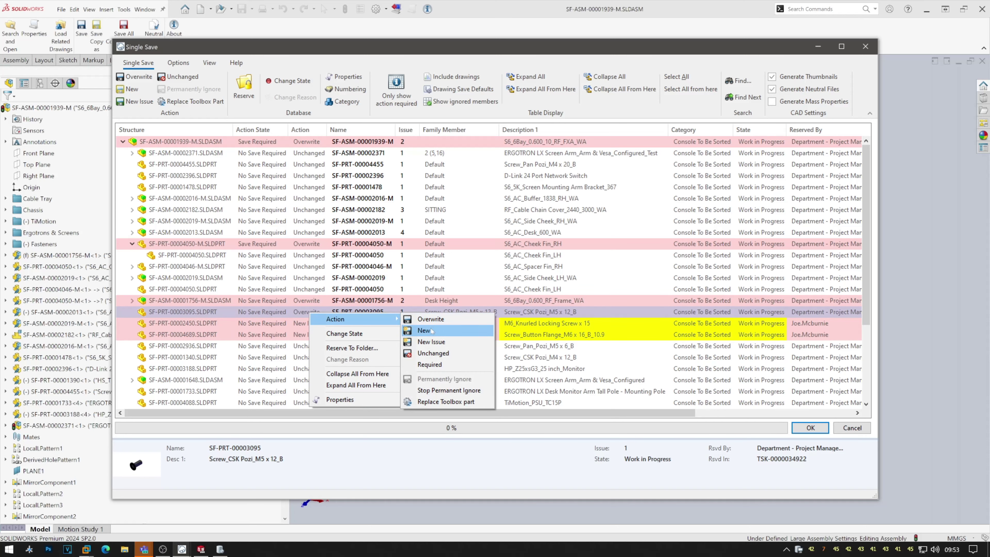
{"action": "left_click", "coordinate": [133, 90]}
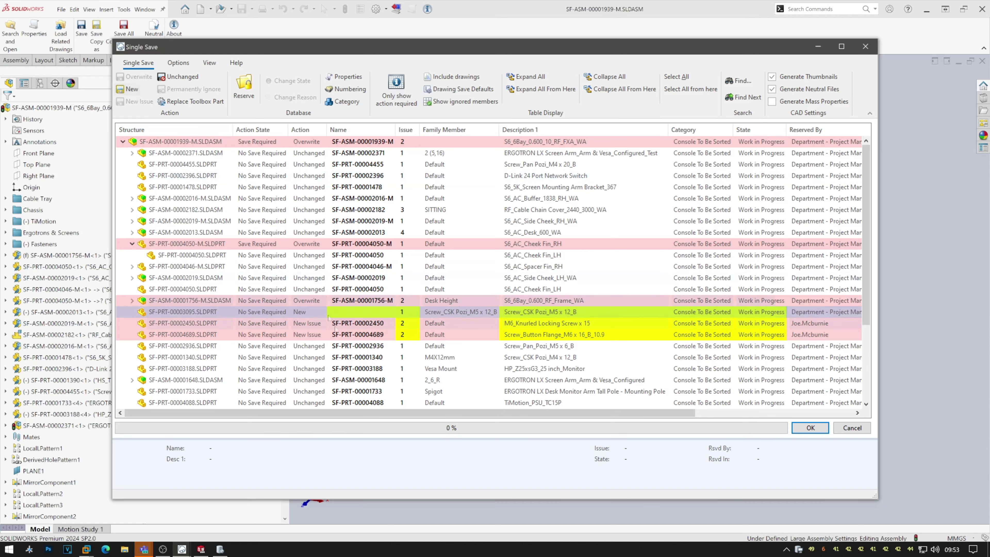
{"action": "left_click", "coordinate": [372, 312]}
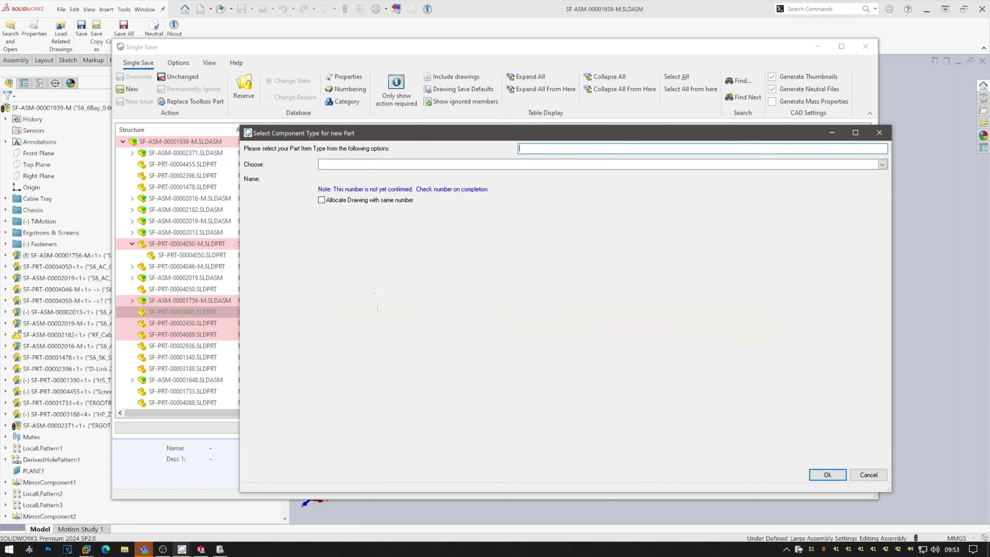
{"action": "left_click", "coordinate": [357, 167]}
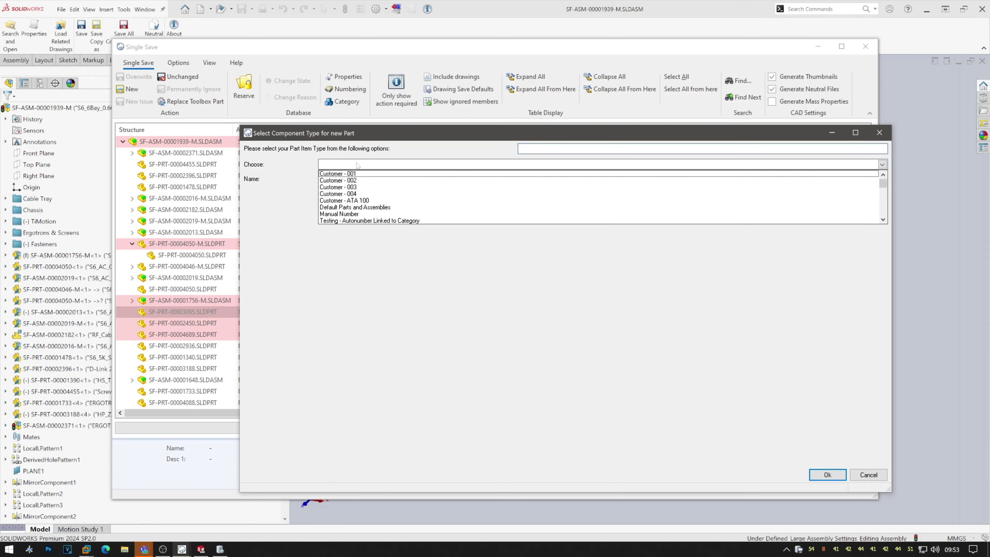
{"action": "left_click", "coordinate": [359, 210]}
{"action": "left_click", "coordinate": [827, 475]}
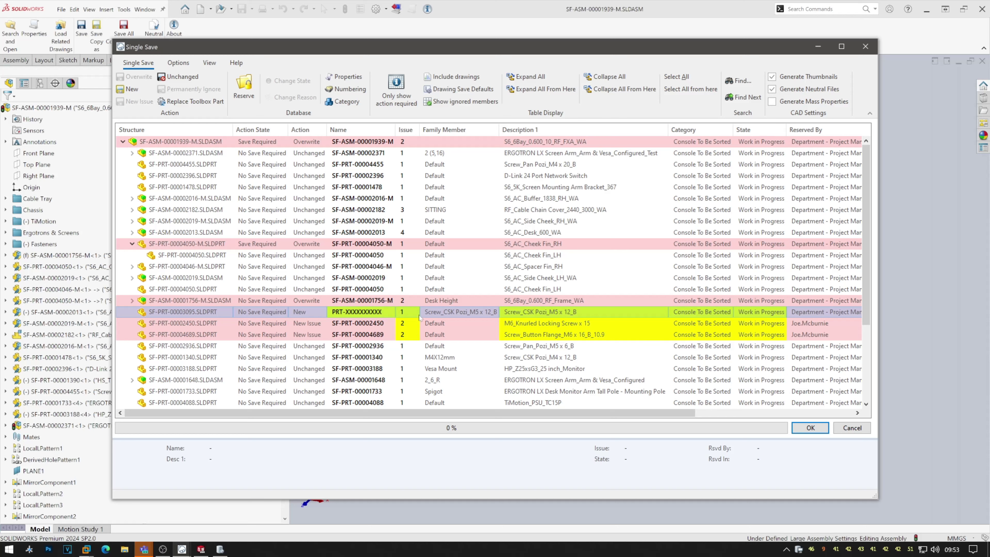
Change the screw's Description 1 to the user's name and start the save.
{"action": "left_click", "coordinate": [614, 313]}
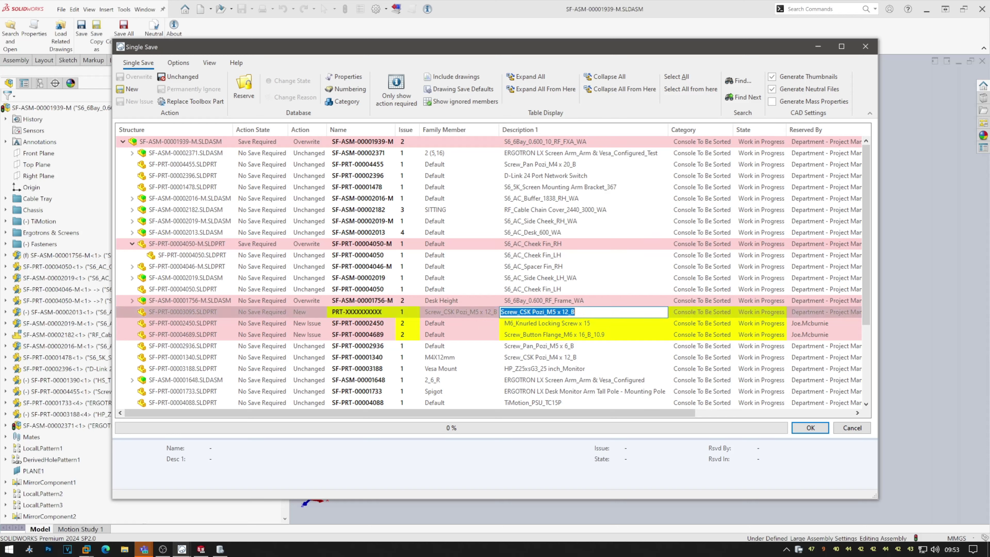
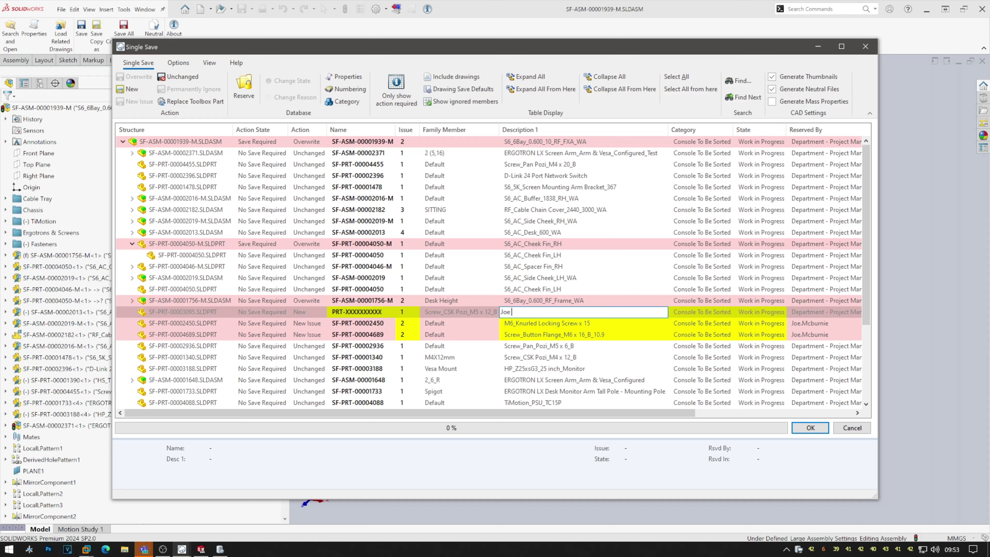
{"action": "key", "text": "Return"}
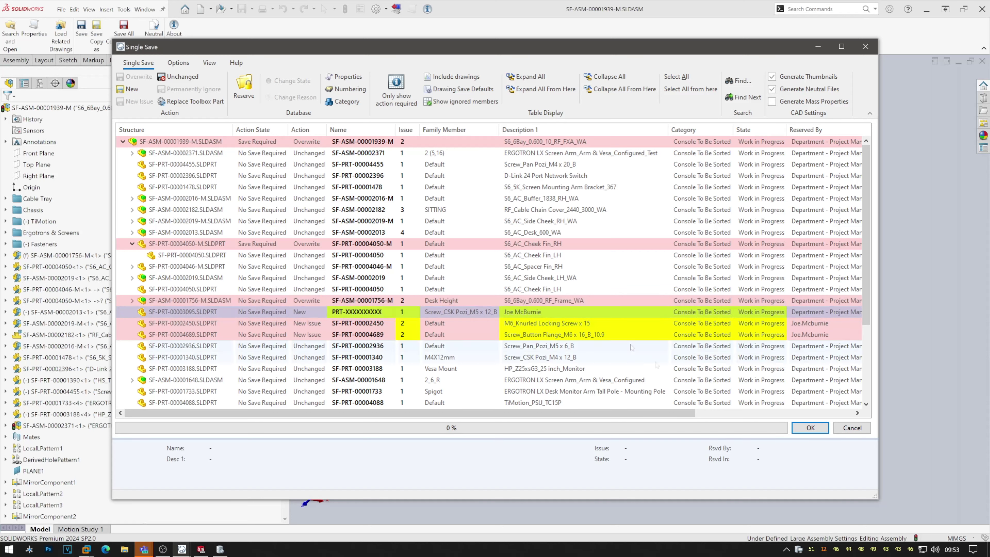
{"action": "left_click", "coordinate": [810, 427]}
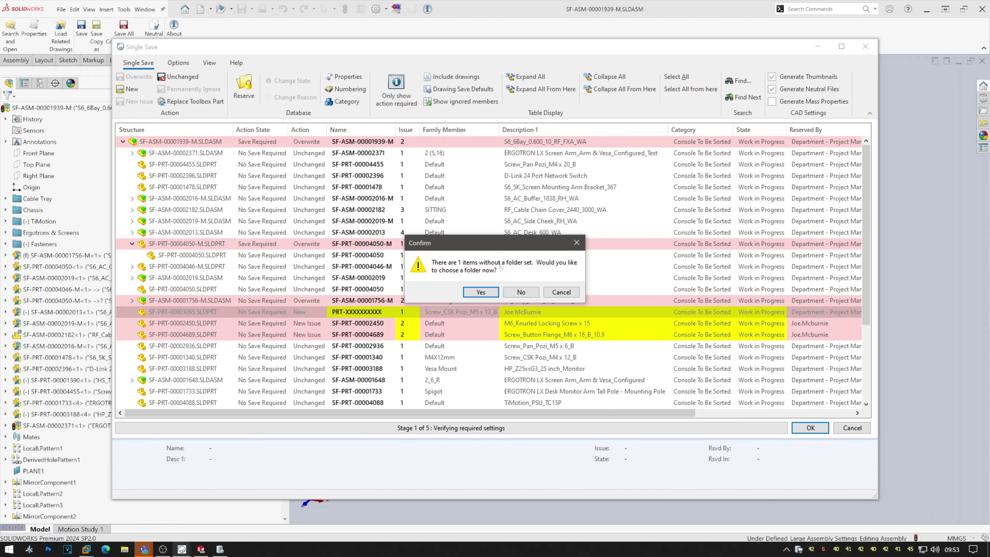
File the unfiled new part in the WorkBench folder, close the save summary, and return to DDM.
{"action": "left_click", "coordinate": [481, 292]}
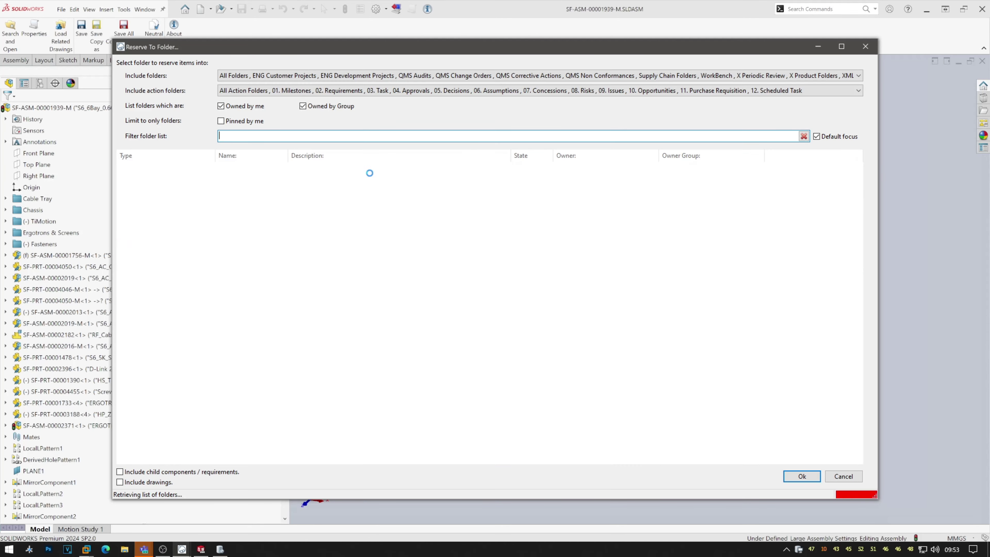
{"action": "double_click", "coordinate": [370, 171]}
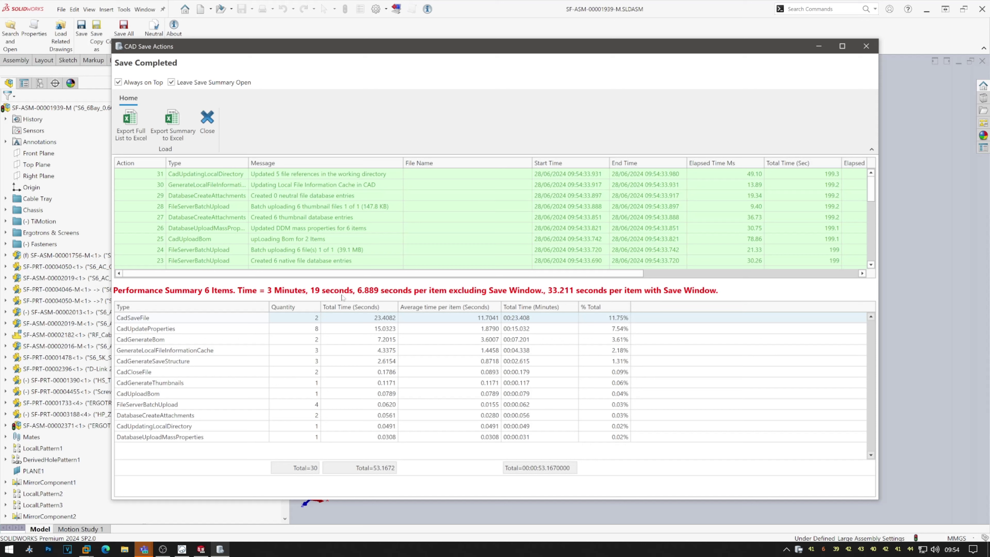
{"action": "left_click", "coordinate": [207, 126]}
{"action": "left_click", "coordinate": [182, 549]}
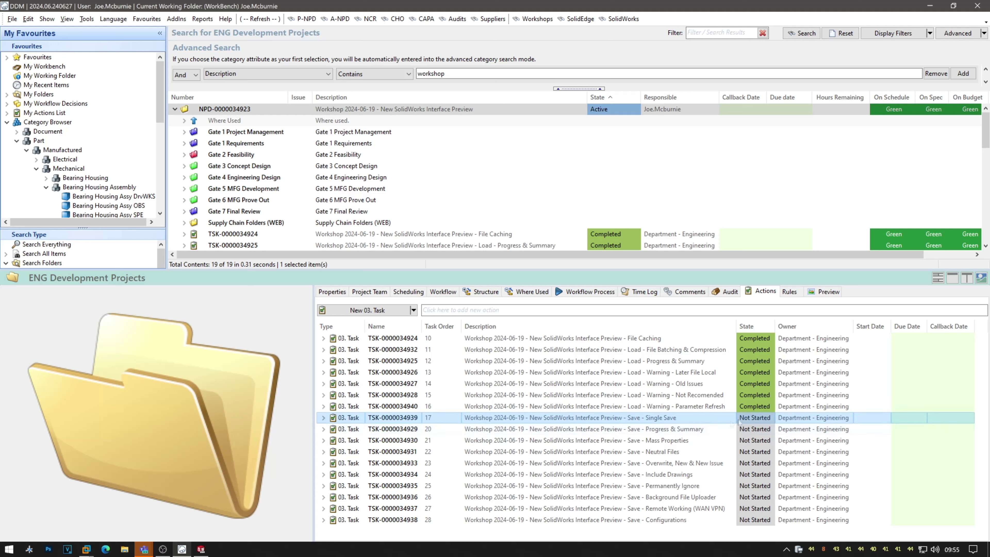
{"action": "left_click", "coordinate": [770, 420]}
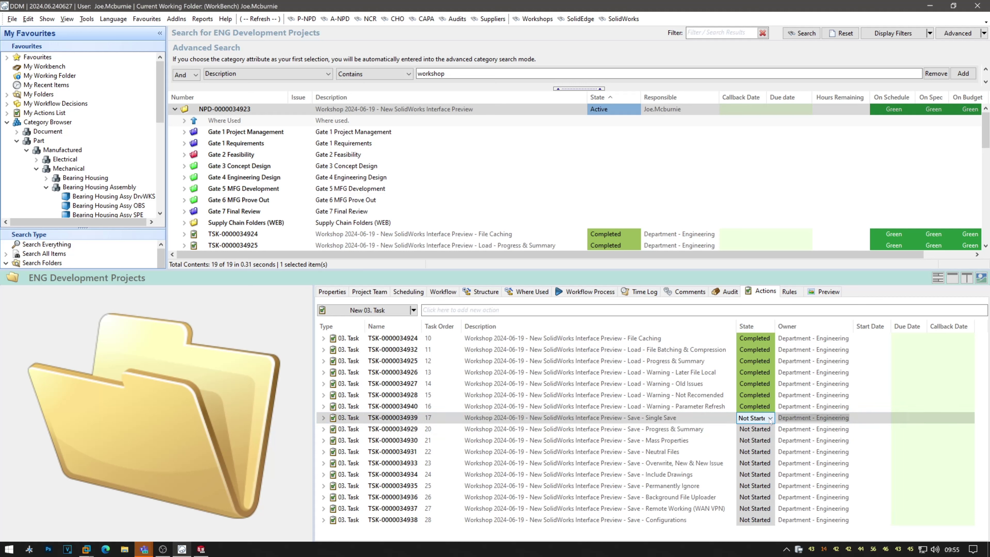
{"action": "left_click", "coordinate": [760, 453]}
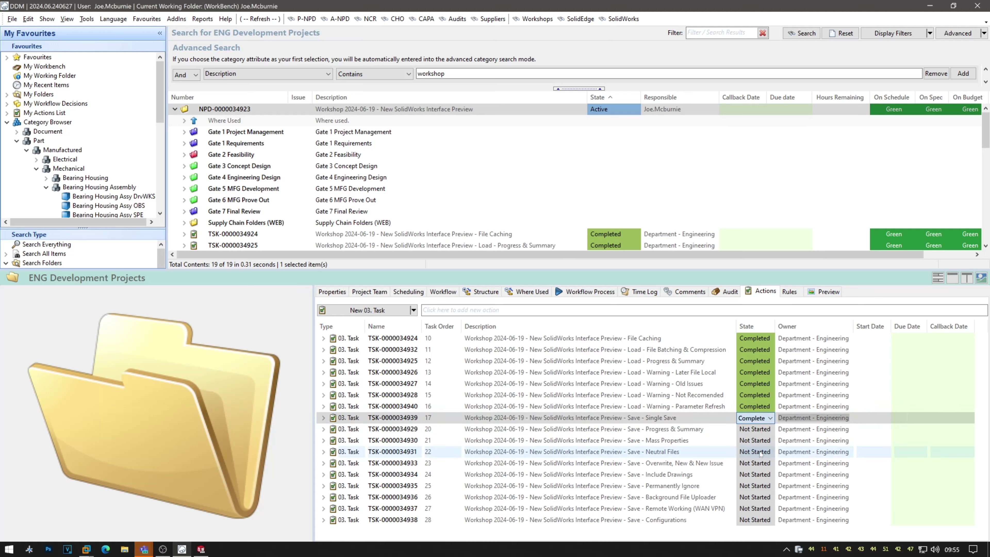
{"action": "left_click", "coordinate": [721, 431]}
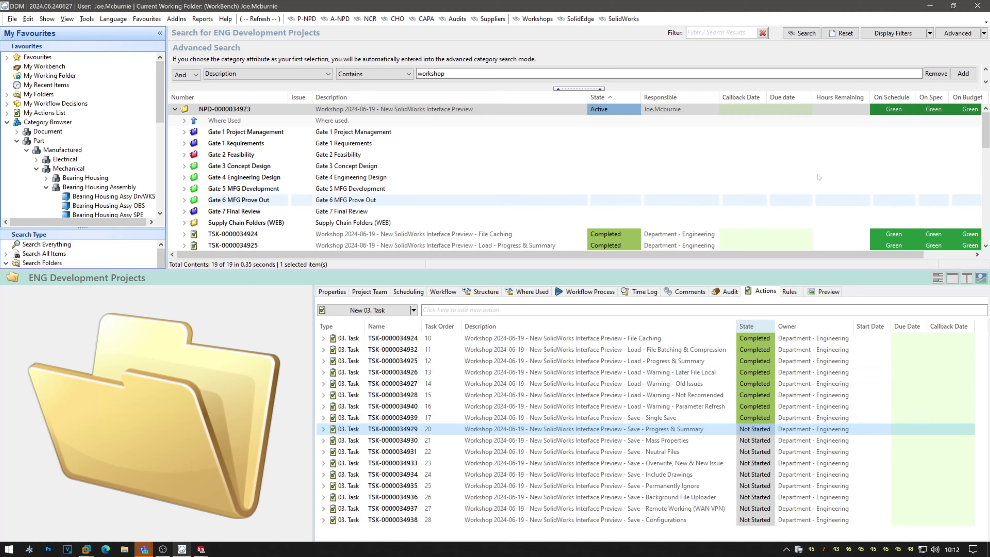
{"action": "mouse_move", "coordinate": [203, 553]}
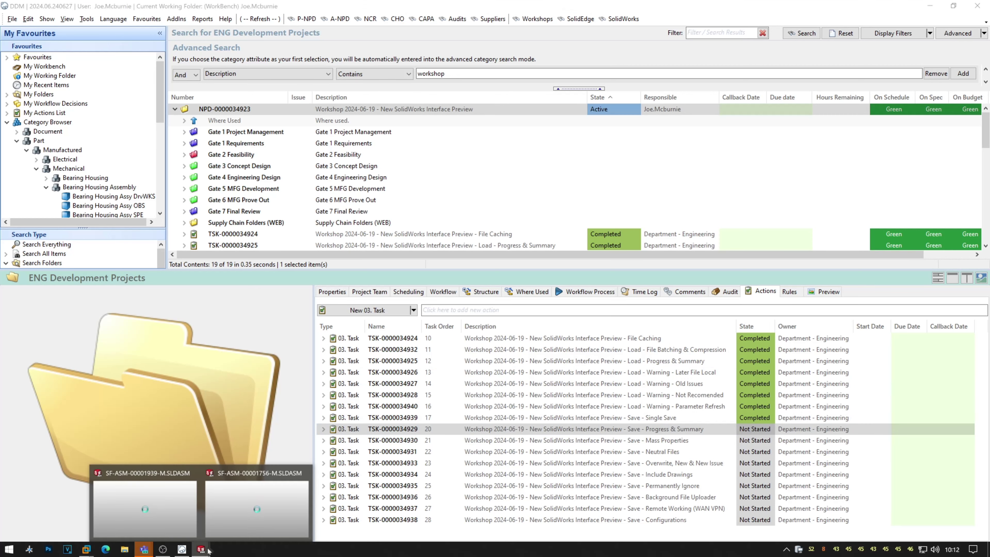
{"action": "left_click", "coordinate": [249, 512]}
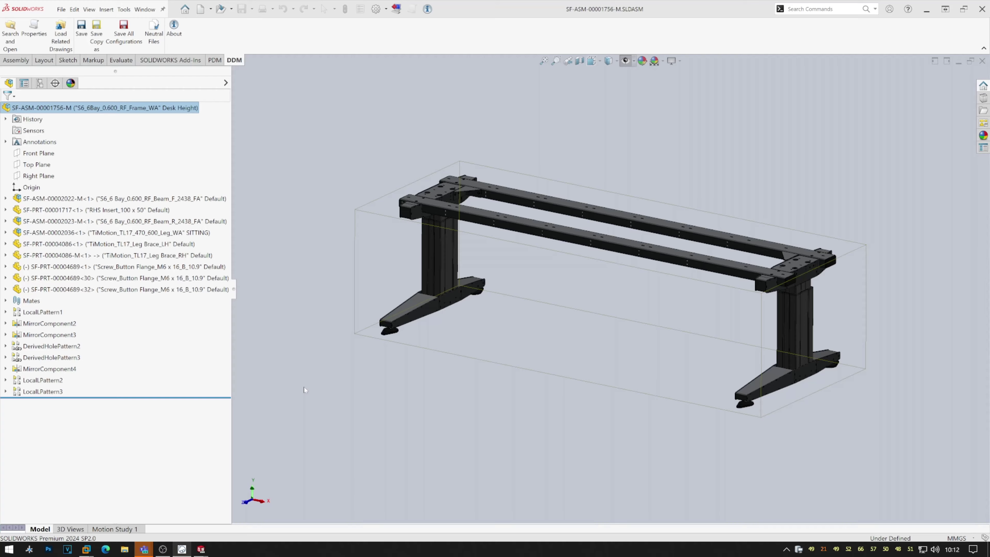
Single-save SF-ASM-00001756-M, overwriting the leg assembly, support panel, centre panel and their drawings.
{"action": "left_click", "coordinate": [84, 43]}
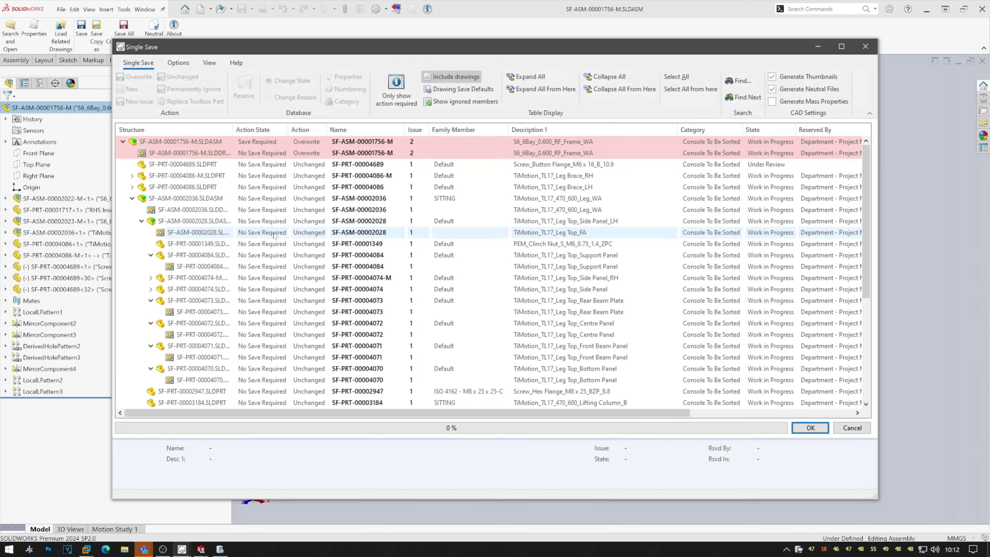
{"action": "left_click", "coordinate": [194, 200]}
{"action": "left_click", "coordinate": [193, 214], "text": "ctrl"}
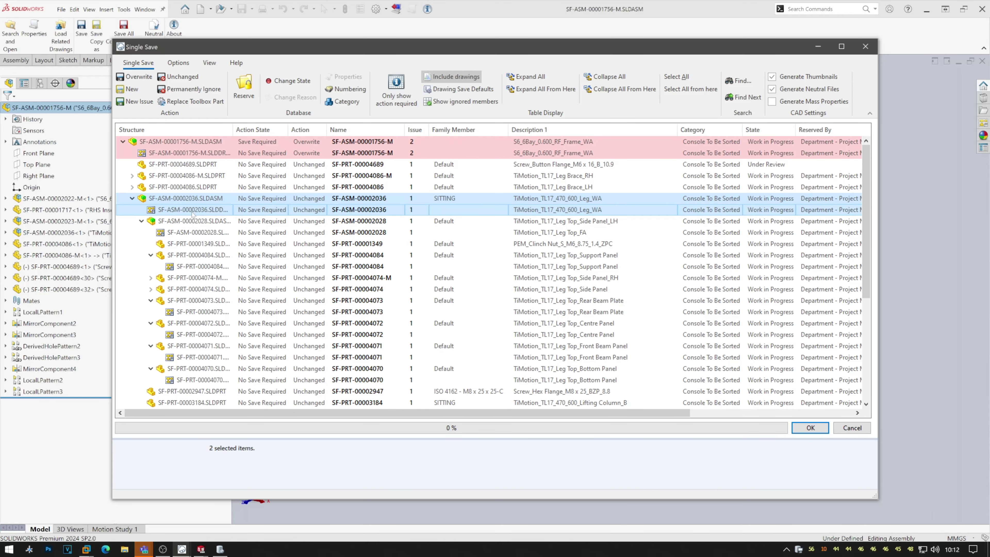
{"action": "left_click", "coordinate": [195, 255], "text": "ctrl"}
{"action": "left_click", "coordinate": [195, 266], "text": "ctrl"}
{"action": "left_click", "coordinate": [196, 323], "text": "ctrl"}
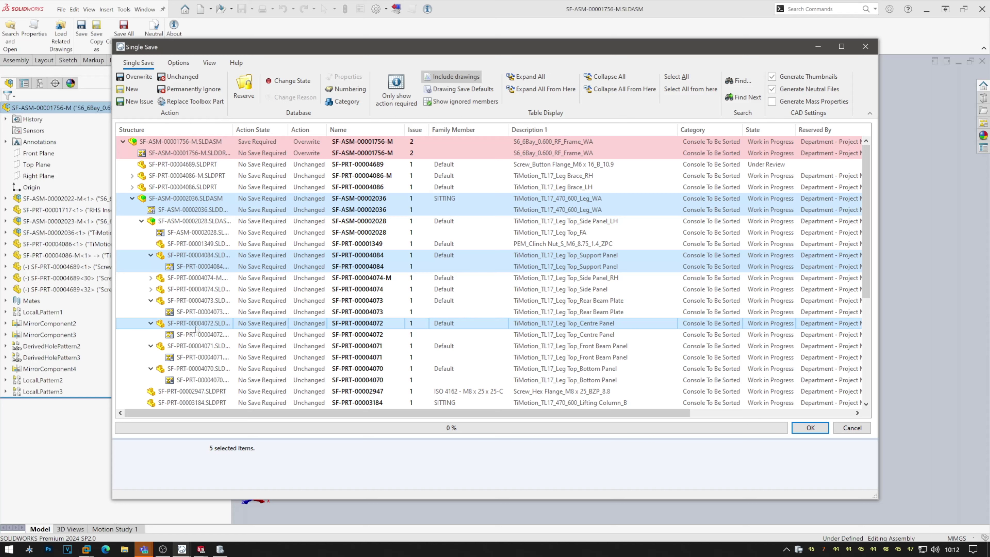
{"action": "left_click", "coordinate": [196, 334], "text": "ctrl"}
{"action": "right_click", "coordinate": [197, 336]}
{"action": "mouse_move", "coordinate": [234, 341]}
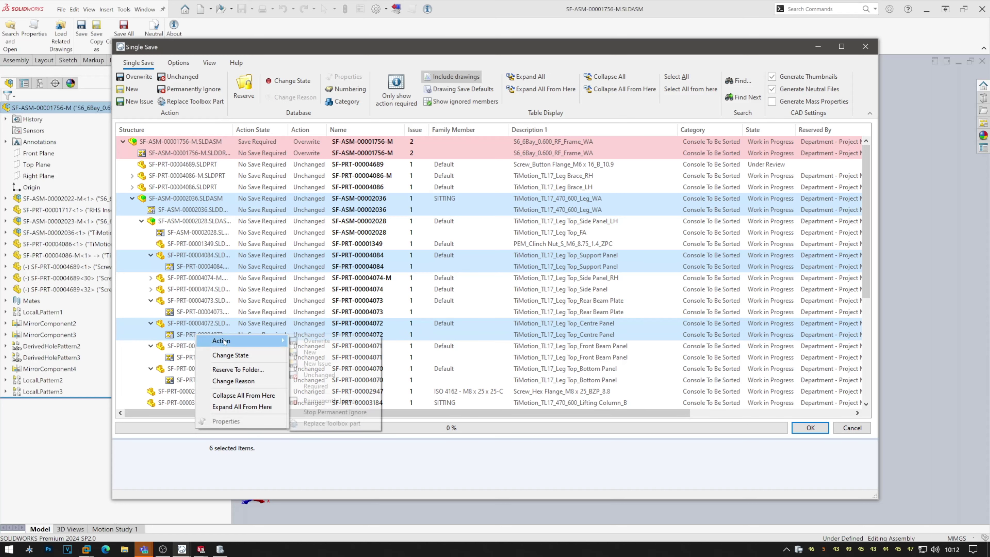
{"action": "left_click", "coordinate": [308, 342]}
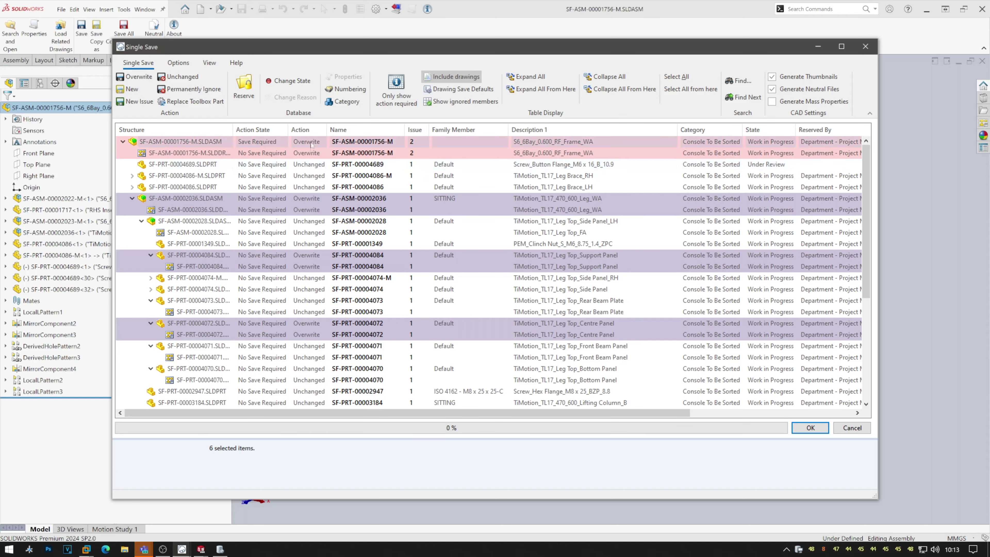
{"action": "left_click", "coordinate": [810, 427]}
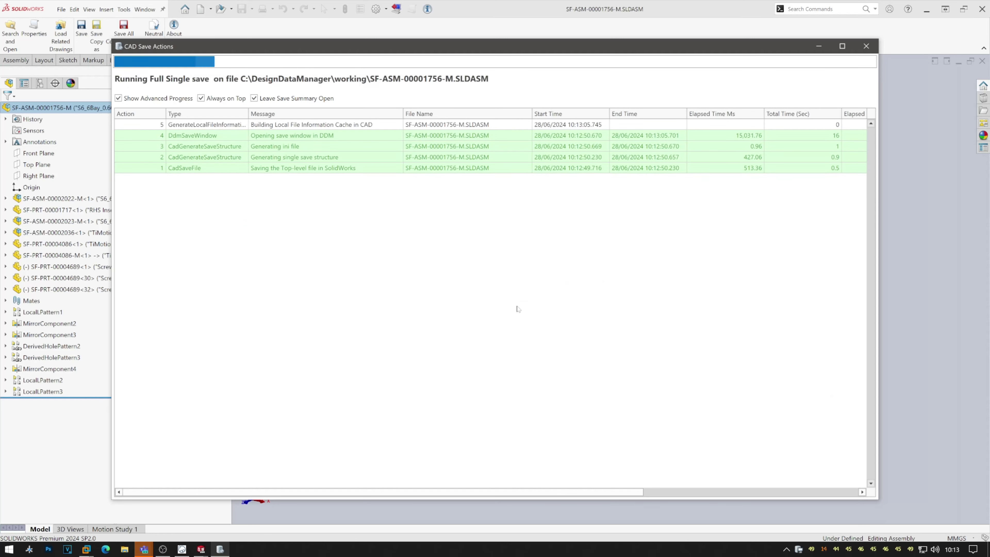
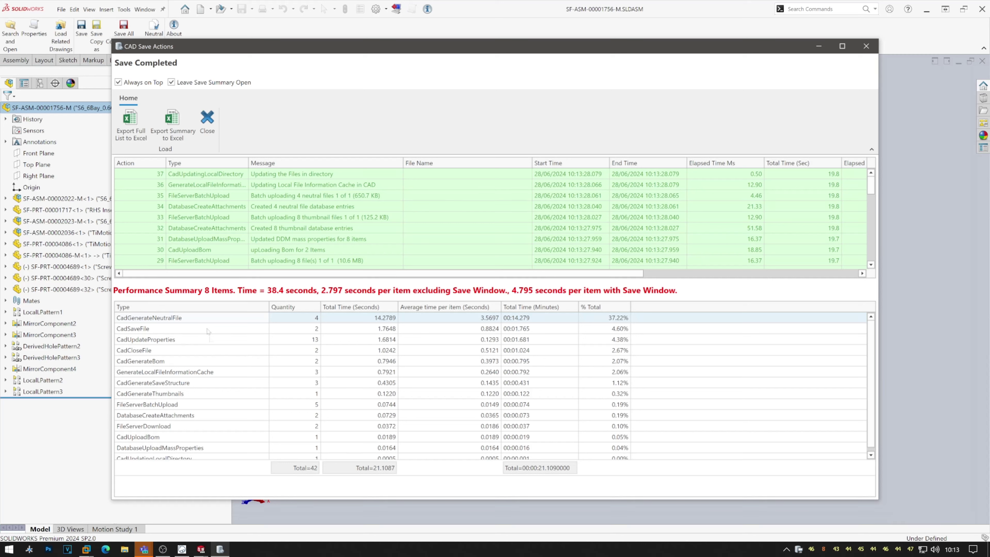
Review the neutral-file timing row, close the CAD Save Actions summary, and switch to DDM.
{"action": "left_click", "coordinate": [197, 318]}
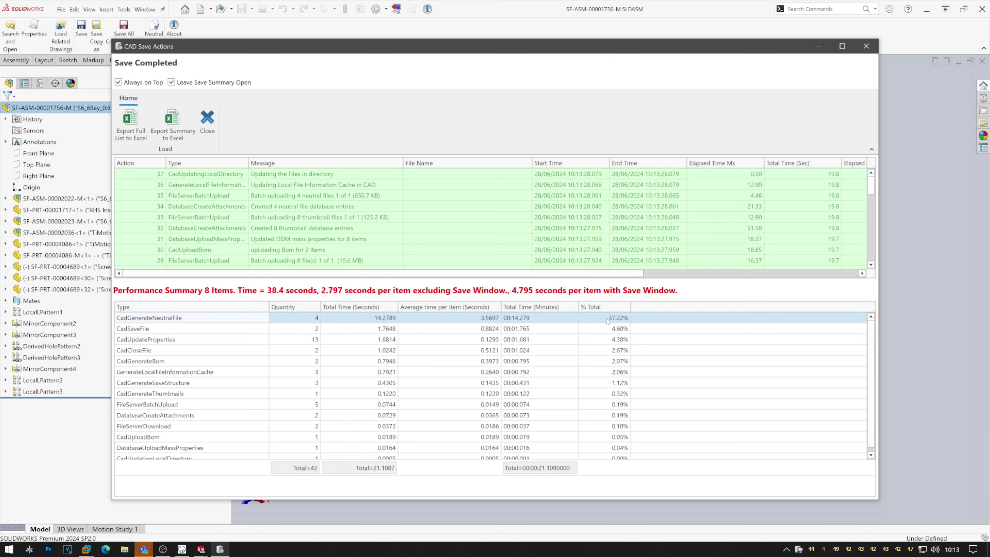
{"action": "left_click", "coordinate": [207, 128]}
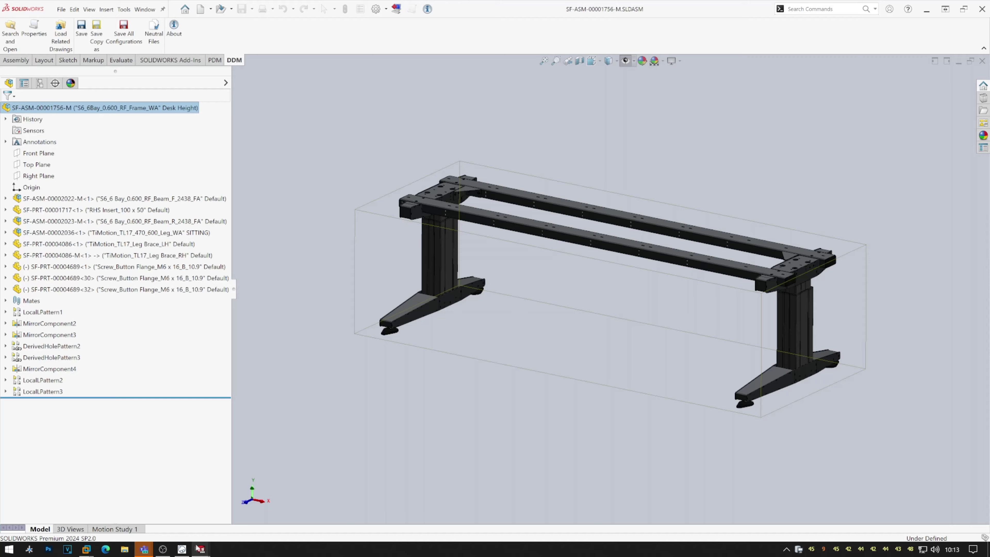
{"action": "left_click", "coordinate": [181, 549]}
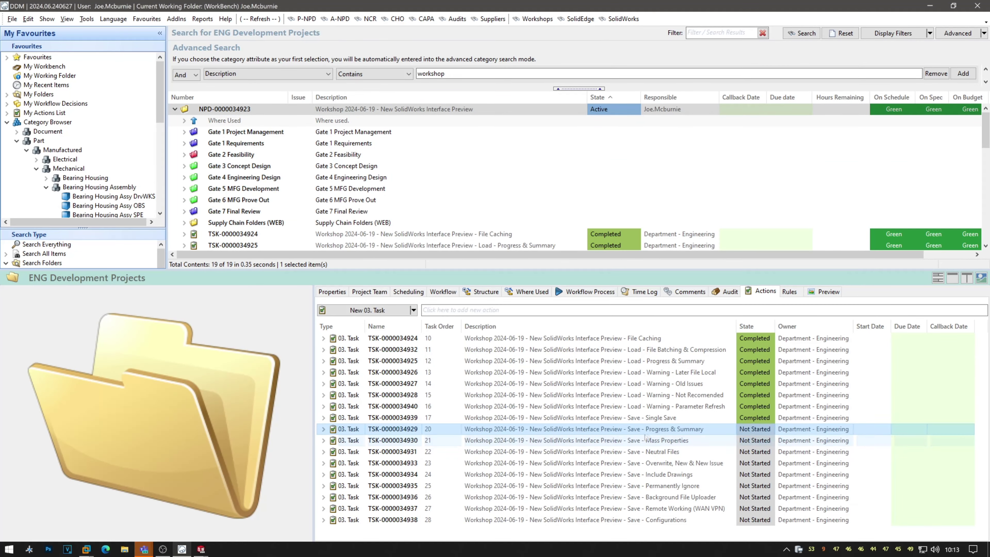
{"action": "left_click", "coordinate": [765, 429]}
{"action": "left_click", "coordinate": [765, 429]}
{"action": "left_click", "coordinate": [765, 463]}
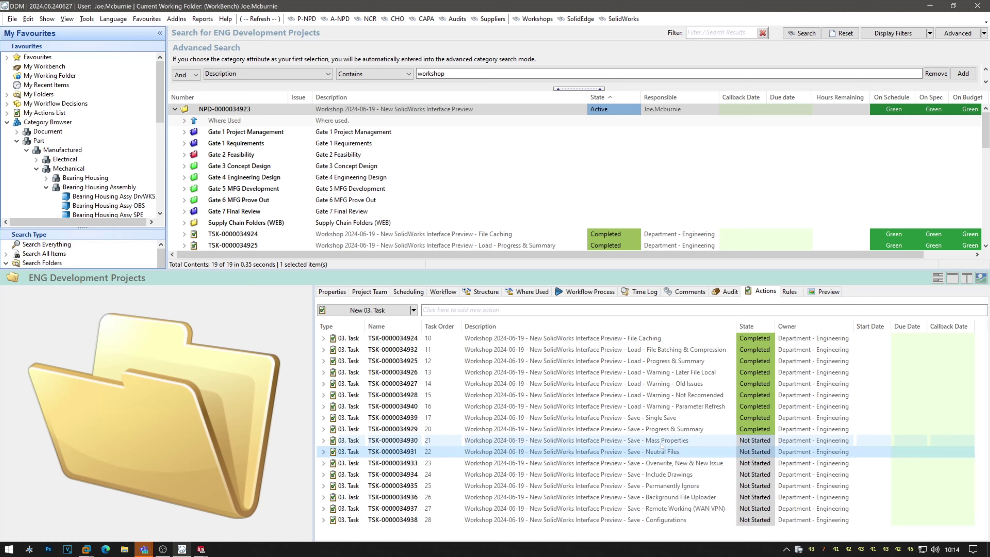
Select the Neutral Files and Mass Properties tasks, then minimize DDM and start an assembly save.
{"action": "left_click", "coordinate": [662, 451]}
{"action": "left_click", "coordinate": [663, 443]}
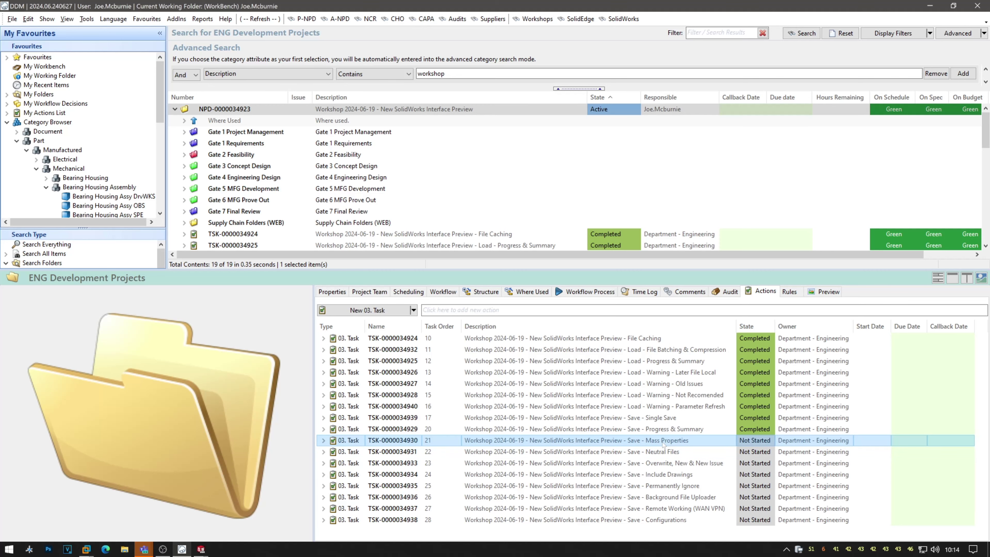
{"action": "left_click", "coordinate": [930, 7]}
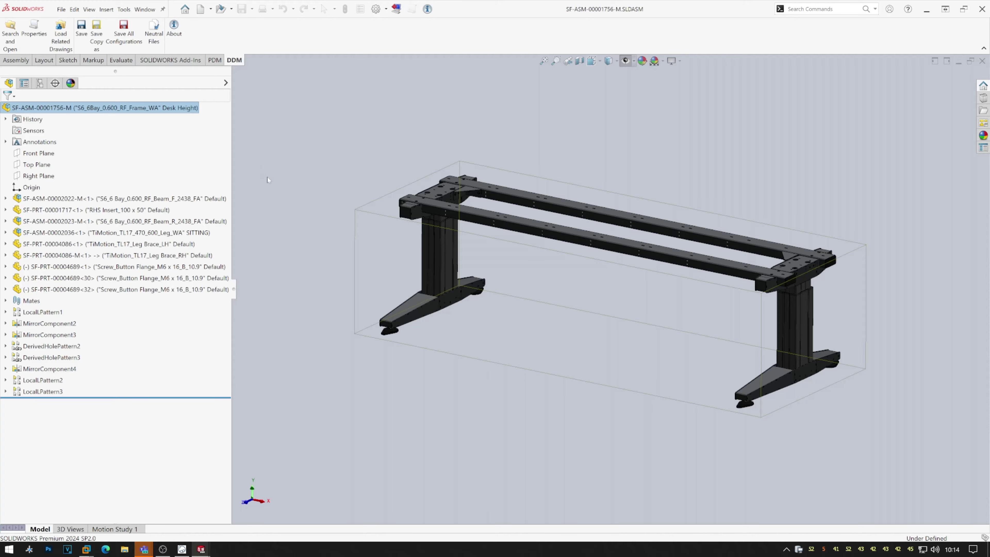
{"action": "key", "text": "ctrl+s"}
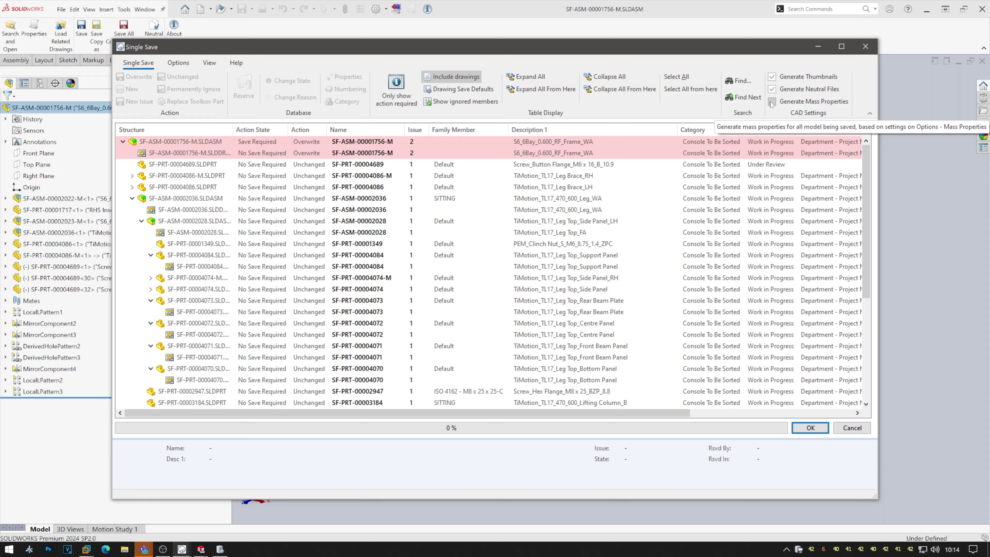
Turn off neutral-file generation and select SF-ASM-00002028, SF-PRT-00004084, SF-PRT-00004073 with their drawings.
{"action": "left_click", "coordinate": [772, 89]}
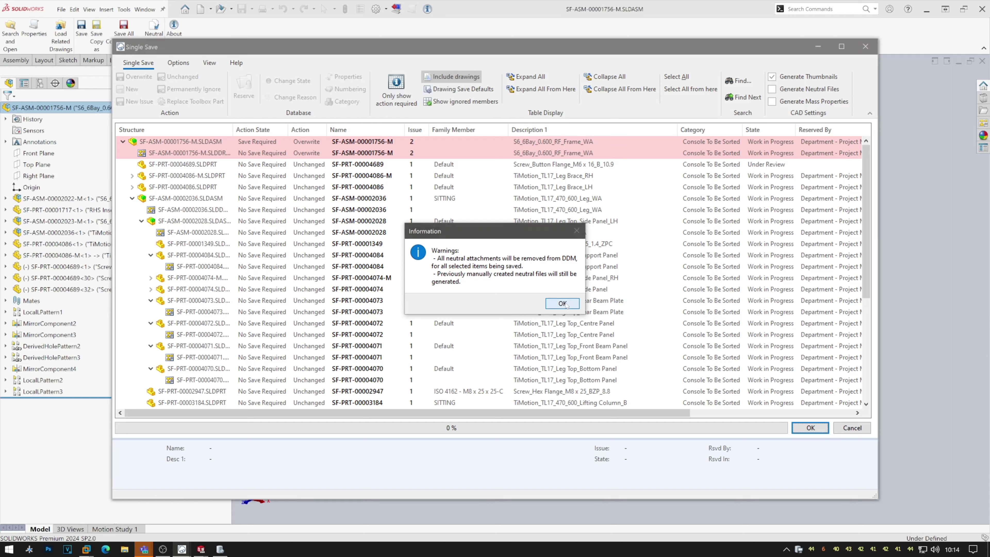
{"action": "left_click", "coordinate": [562, 303]}
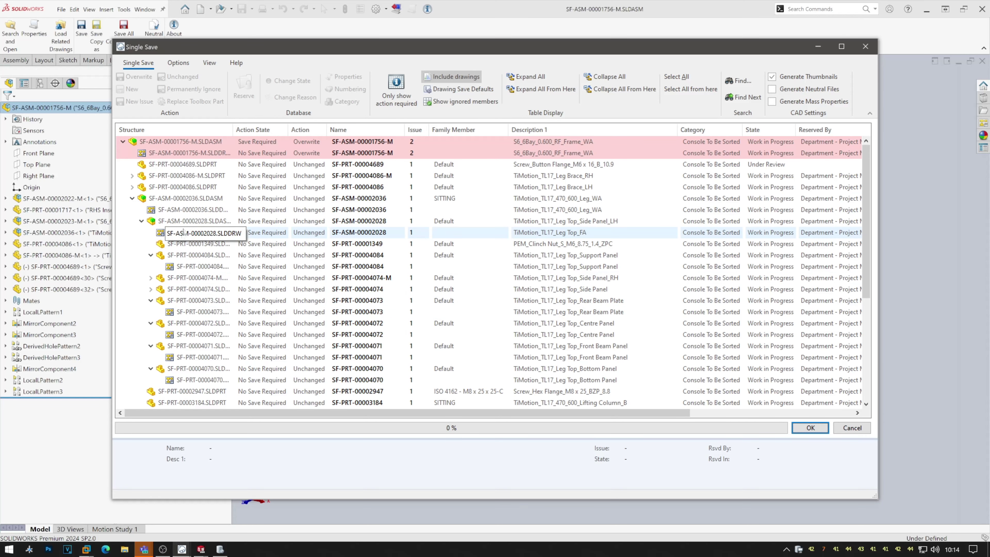
{"action": "left_click", "coordinate": [187, 221]}
{"action": "left_click", "coordinate": [189, 232], "text": "ctrl"}
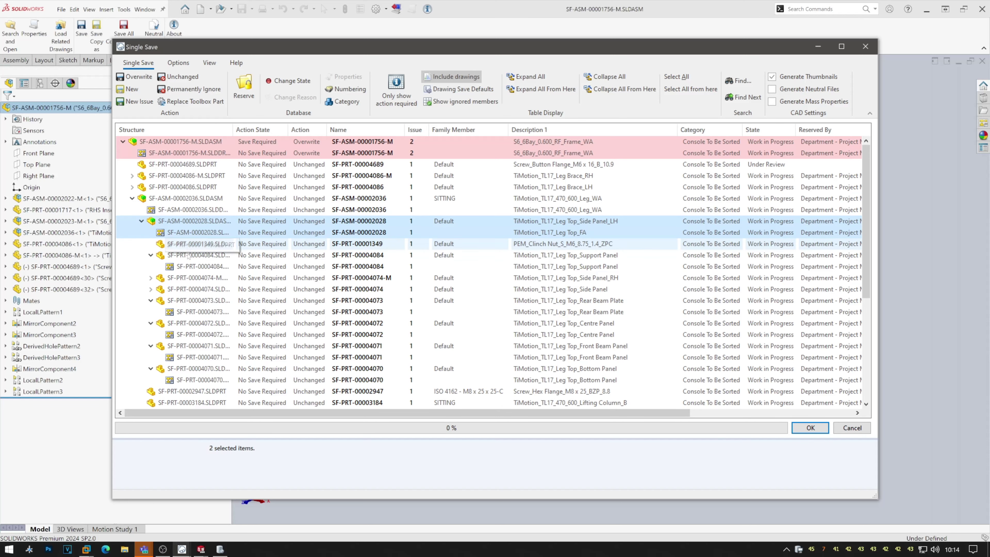
{"action": "left_click", "coordinate": [191, 254], "text": "ctrl"}
{"action": "left_click", "coordinate": [192, 267], "text": "ctrl"}
{"action": "left_click", "coordinate": [193, 300], "text": "ctrl"}
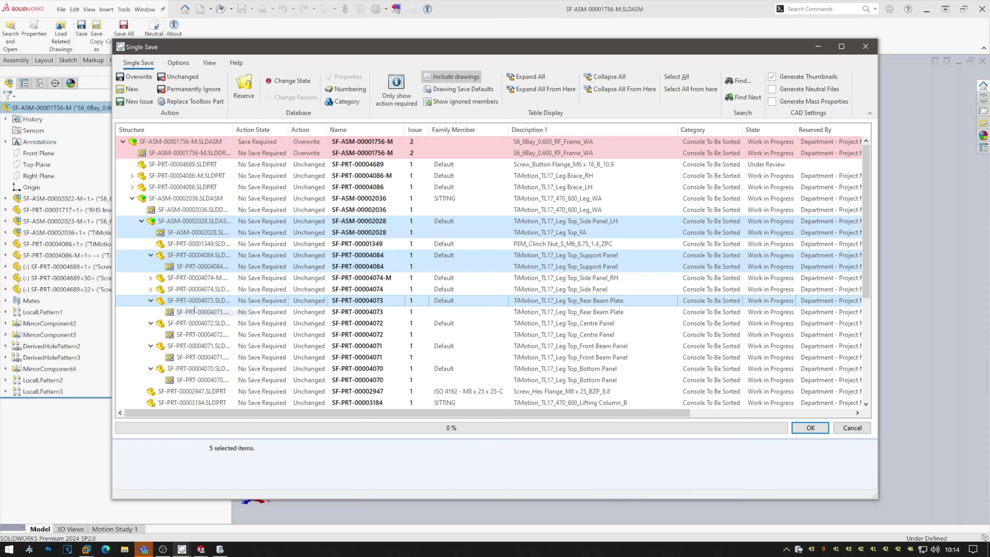
{"action": "left_click", "coordinate": [194, 312], "text": "ctrl"}
Set the six selected rows to Overwrite and run the save.
{"action": "right_click", "coordinate": [193, 313]}
{"action": "mouse_move", "coordinate": [219, 316]}
{"action": "left_click", "coordinate": [312, 317]}
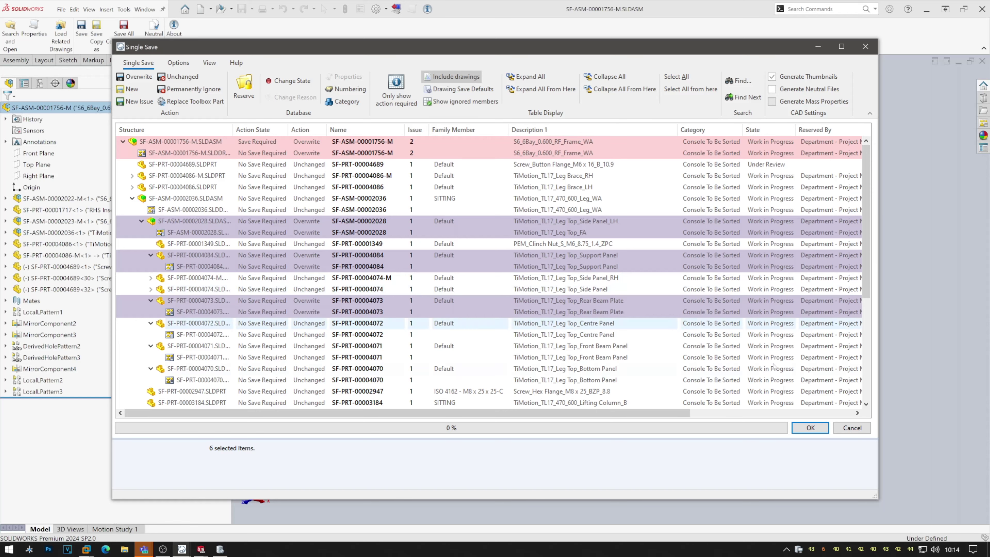
{"action": "left_click", "coordinate": [808, 428]}
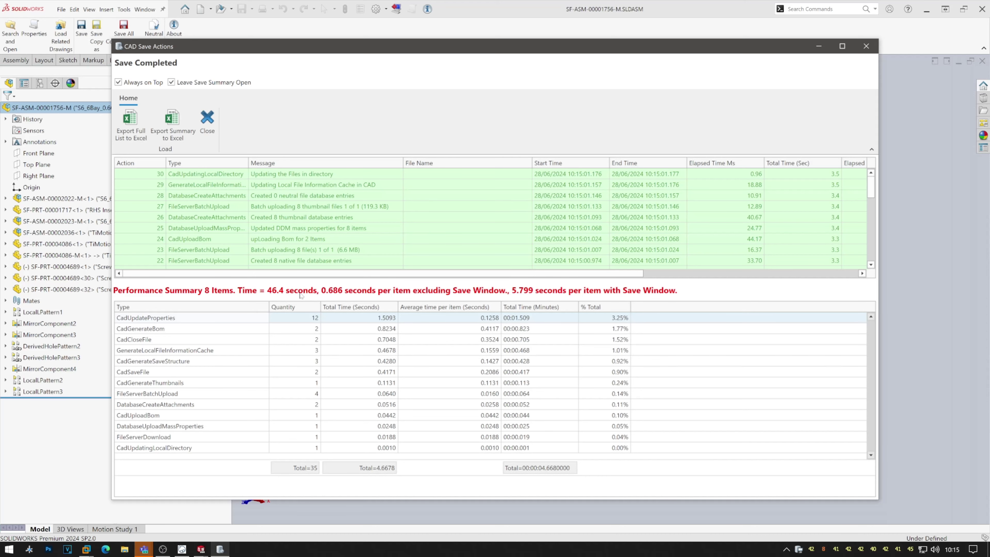
Start another save and select SF-ASM-00002036, SF-PRT-00004084, SF-PRT-00004073 with their drawings.
{"action": "left_click", "coordinate": [208, 124]}
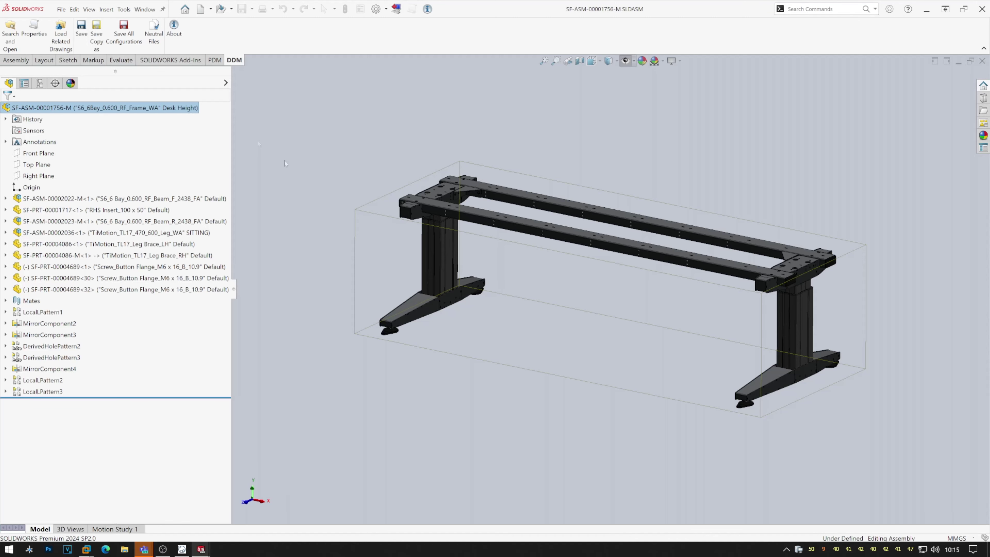
{"action": "key", "text": "ctrl+s"}
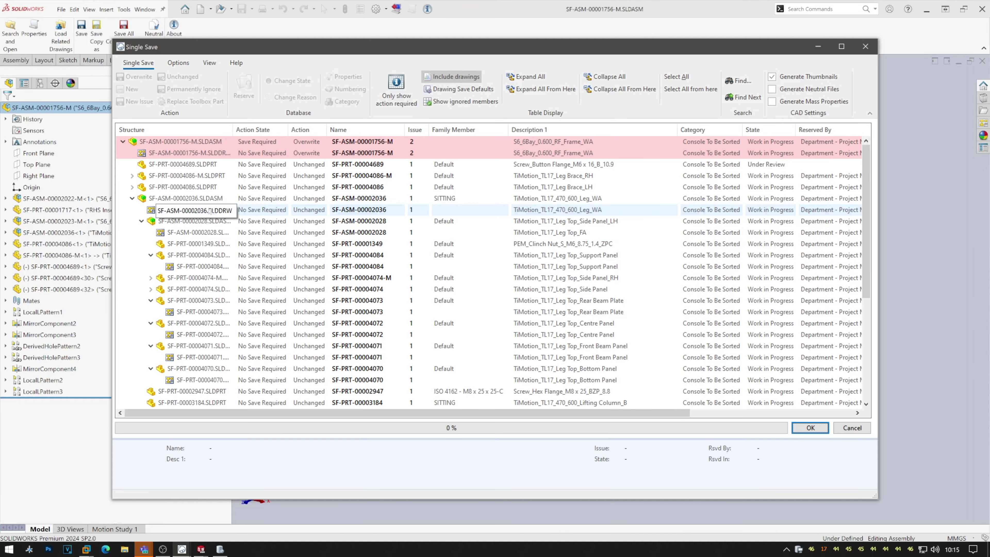
{"action": "left_click", "coordinate": [201, 201]}
{"action": "left_click", "coordinate": [202, 210], "text": "ctrl"}
{"action": "left_click", "coordinate": [202, 256], "text": "ctrl"}
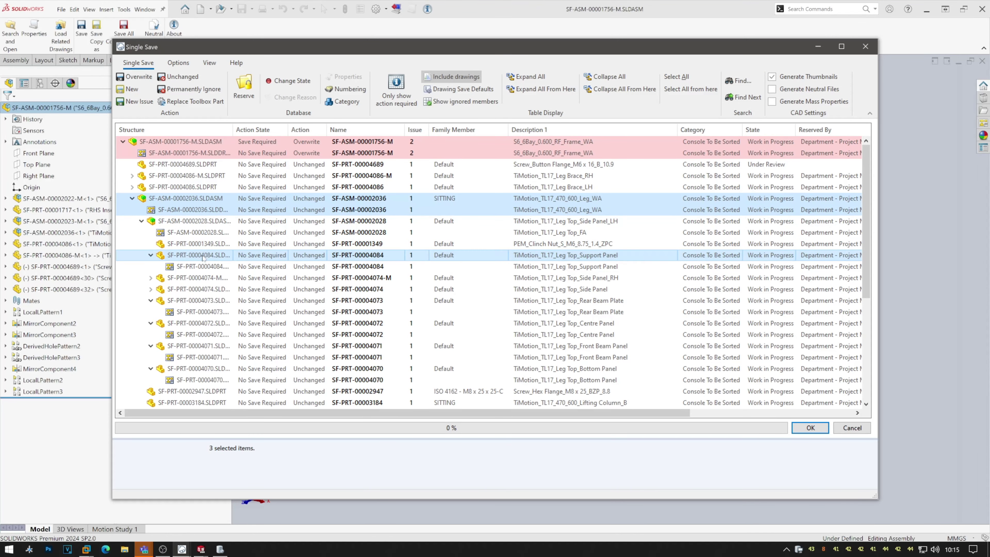
{"action": "left_click", "coordinate": [203, 267], "text": "ctrl"}
{"action": "left_click", "coordinate": [210, 301], "text": "ctrl"}
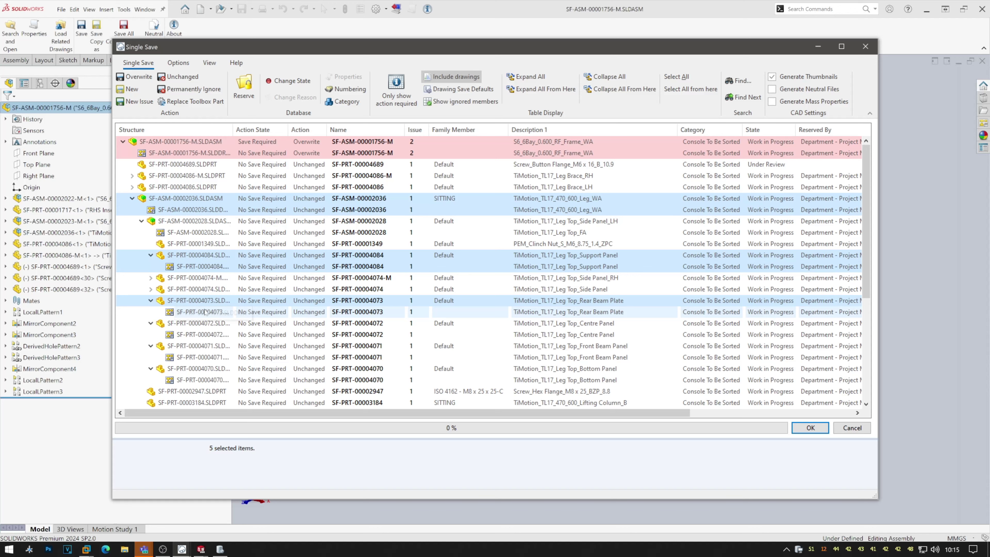
{"action": "left_click", "coordinate": [216, 312], "text": "ctrl"}
Set the six rows to Overwrite, run the save, close the summary, and switch to DDM.
{"action": "right_click", "coordinate": [217, 309]}
{"action": "mouse_move", "coordinate": [236, 316]}
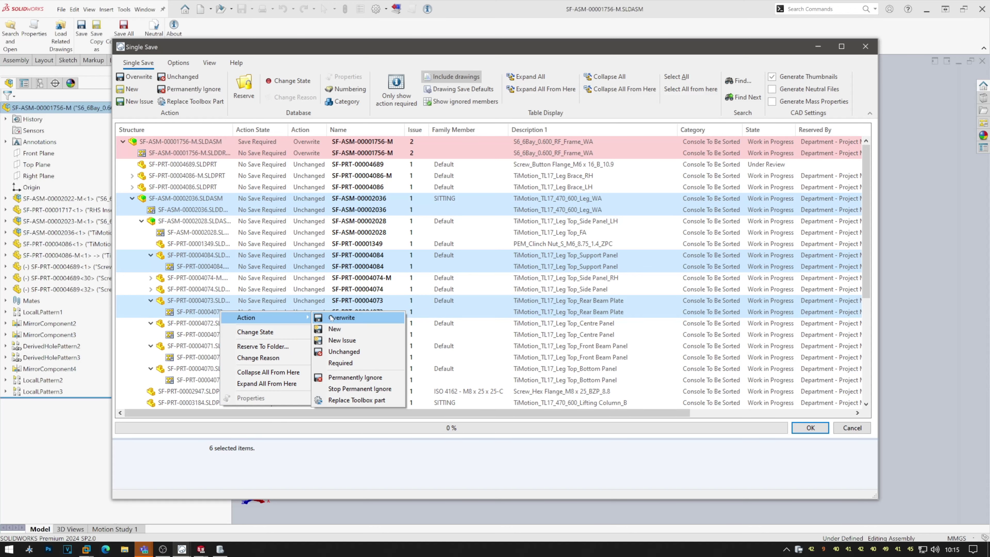
{"action": "left_click", "coordinate": [340, 316]}
{"action": "left_click", "coordinate": [810, 427]}
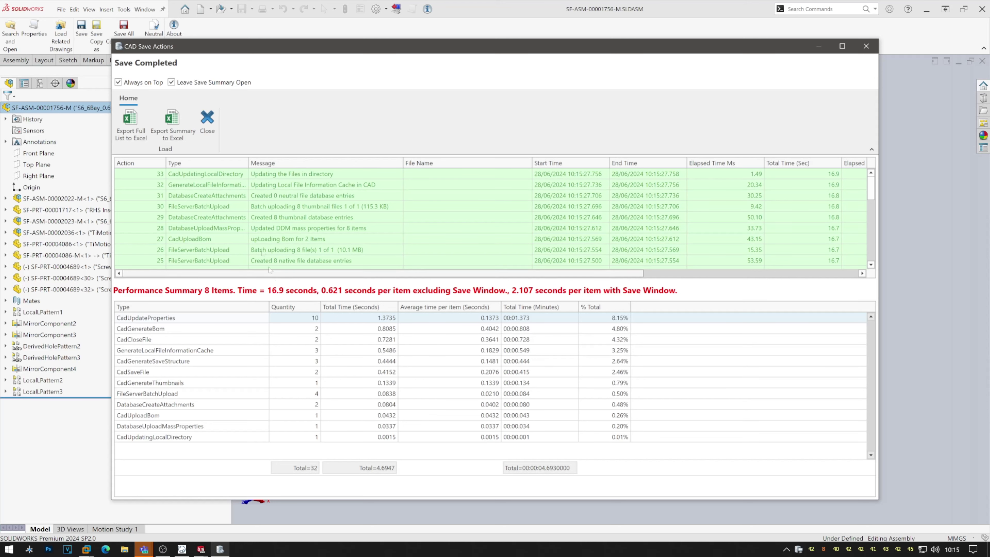
{"action": "left_click", "coordinate": [204, 128]}
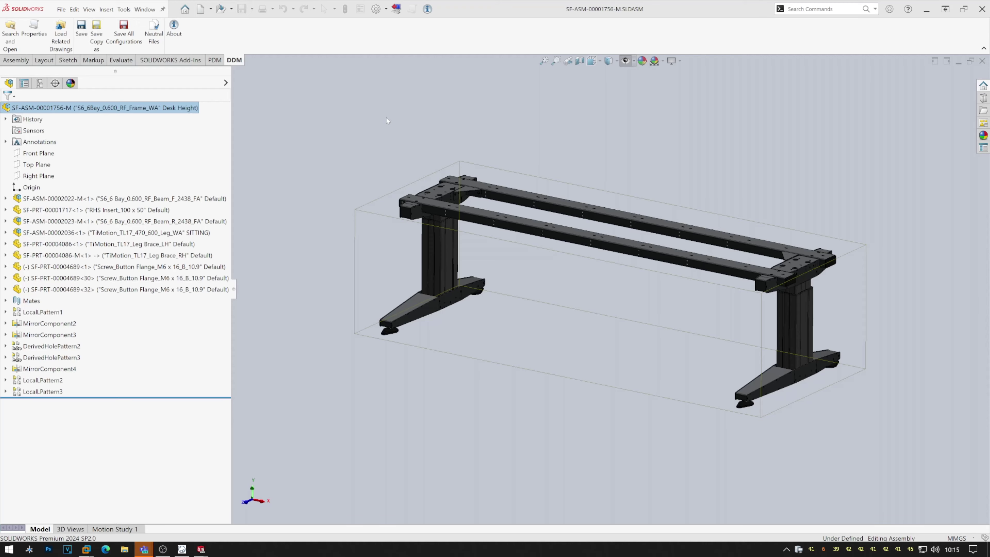
{"action": "left_click", "coordinate": [182, 549]}
{"action": "left_click", "coordinate": [764, 440]}
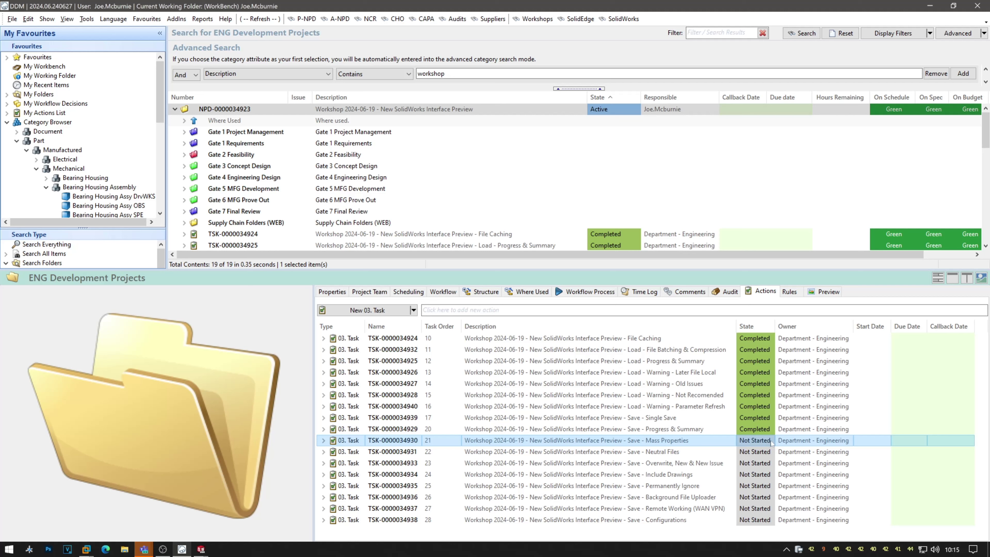
{"action": "left_click", "coordinate": [771, 442]}
{"action": "left_click", "coordinate": [763, 463]}
{"action": "left_click", "coordinate": [763, 453]}
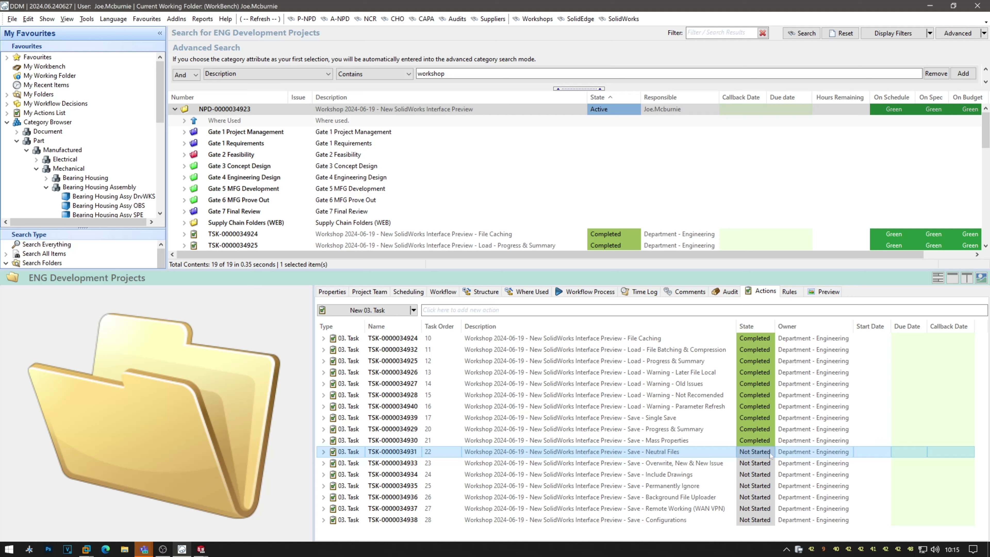
{"action": "left_click", "coordinate": [771, 453]}
{"action": "left_click", "coordinate": [762, 489]}
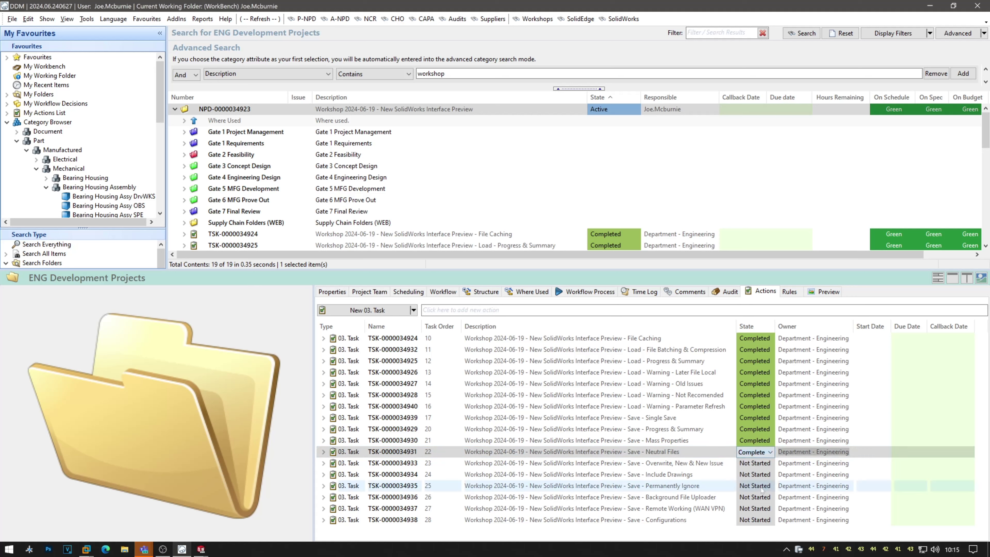
{"action": "left_click", "coordinate": [719, 464]}
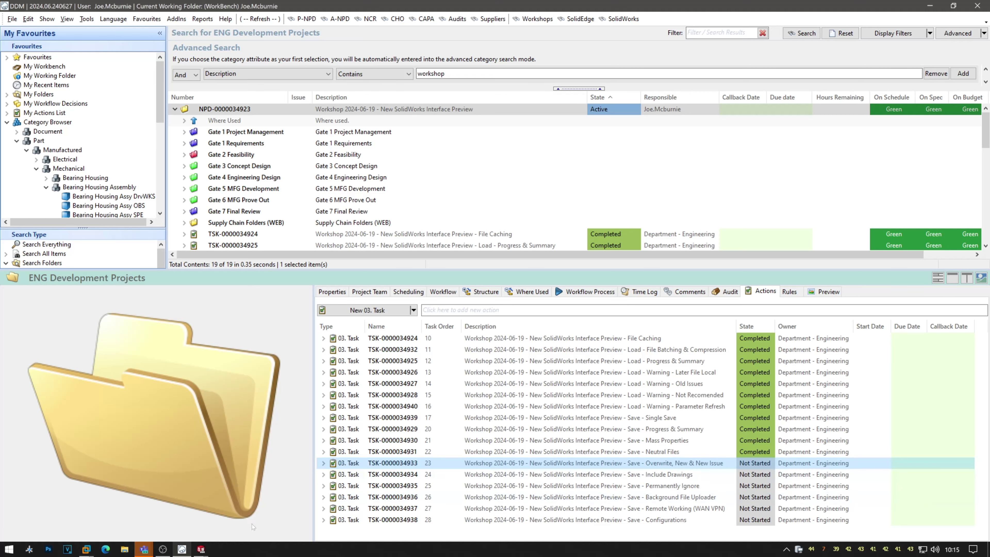
{"action": "left_click", "coordinate": [201, 549]}
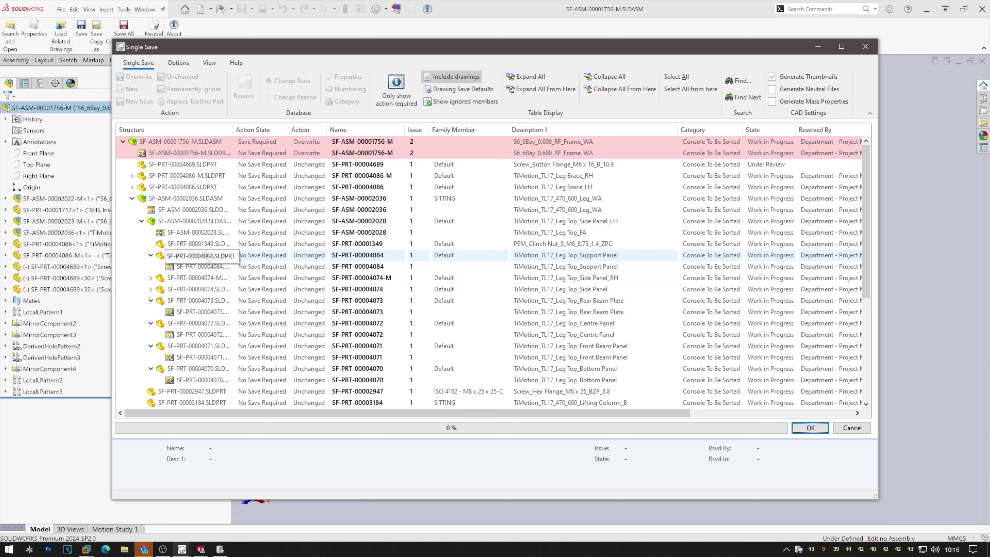
Set SF-PRT-00004084 and its drawing to Overwrite.
{"action": "left_click", "coordinate": [209, 259]}
{"action": "left_click", "coordinate": [213, 268], "text": "shift"}
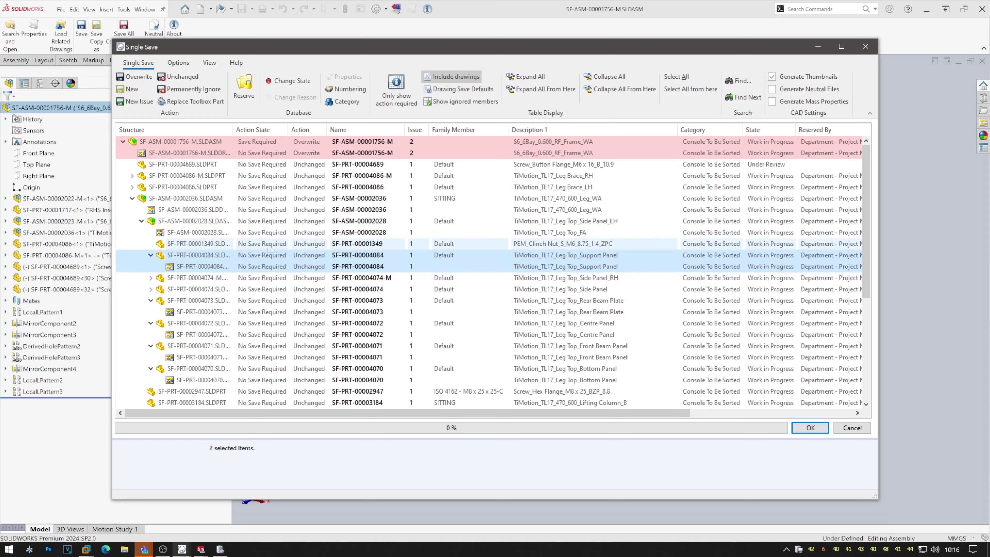
{"action": "right_click", "coordinate": [264, 269]}
{"action": "mouse_move", "coordinate": [281, 273]}
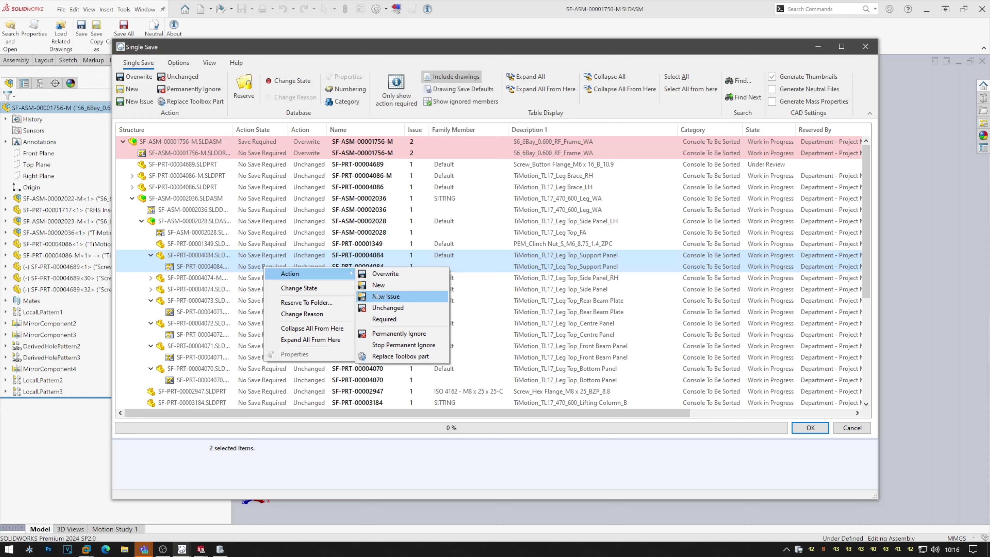
{"action": "left_click", "coordinate": [136, 76]}
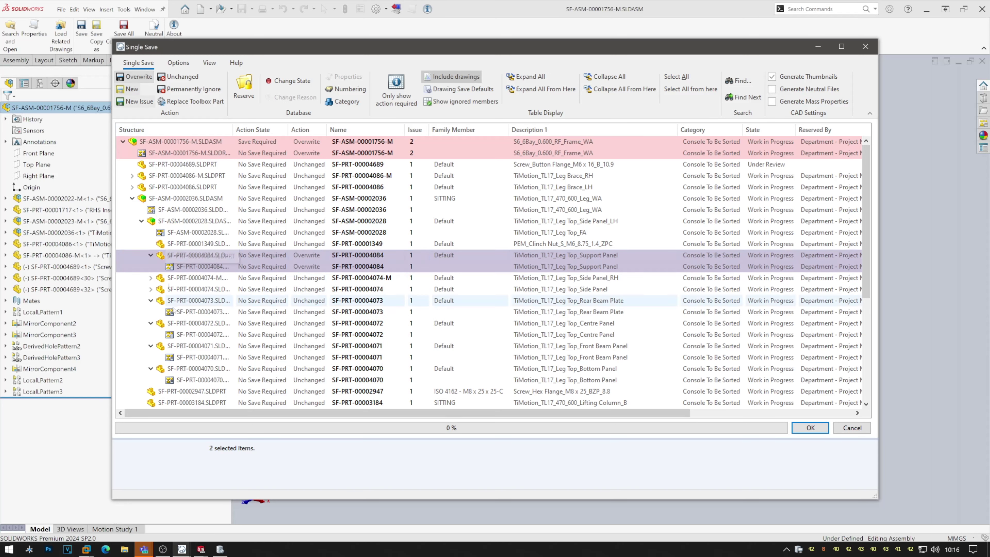
{"action": "left_click", "coordinate": [188, 301]}
{"action": "left_click", "coordinate": [189, 312], "text": "shift"}
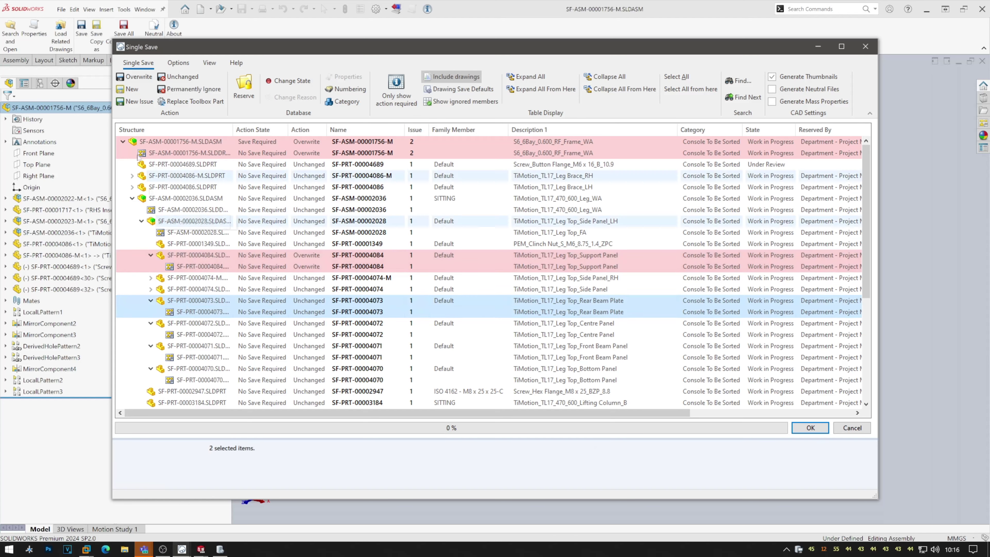
{"action": "left_click", "coordinate": [131, 89]}
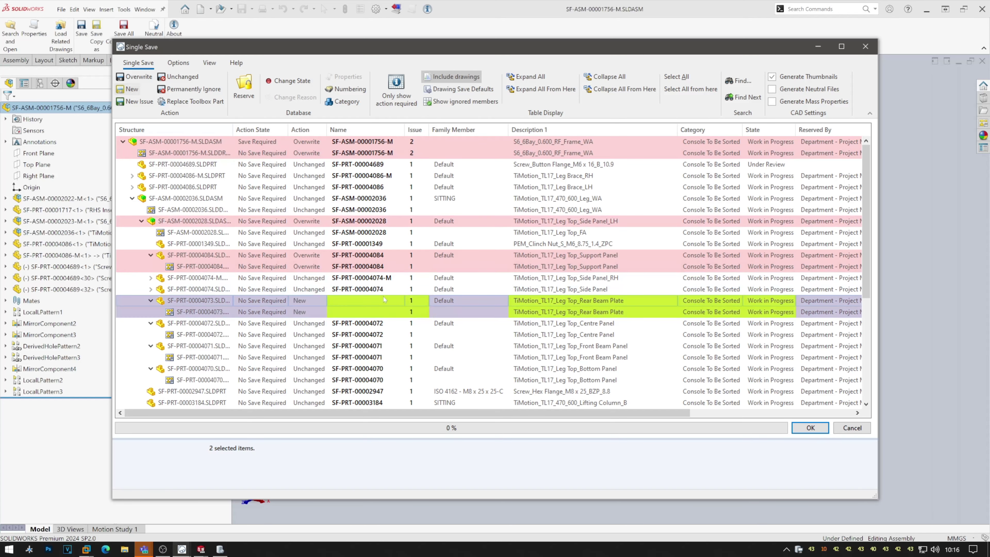
{"action": "left_click", "coordinate": [345, 89]}
{"action": "left_click", "coordinate": [382, 164]}
{"action": "left_click", "coordinate": [357, 207]}
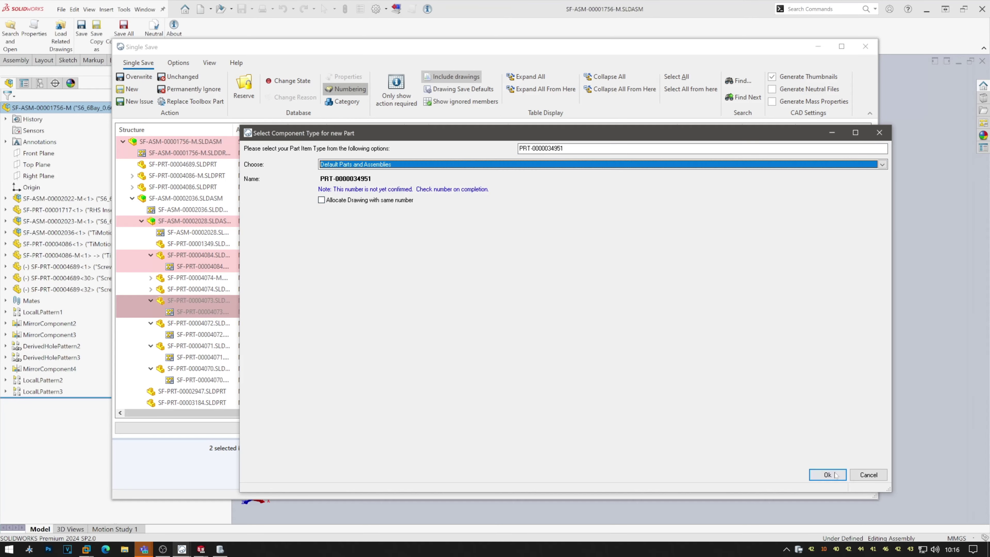
{"action": "left_click", "coordinate": [827, 475]}
Number the new drawing from its parent part, reserve the new items, and run the save.
{"action": "left_click", "coordinate": [362, 164]}
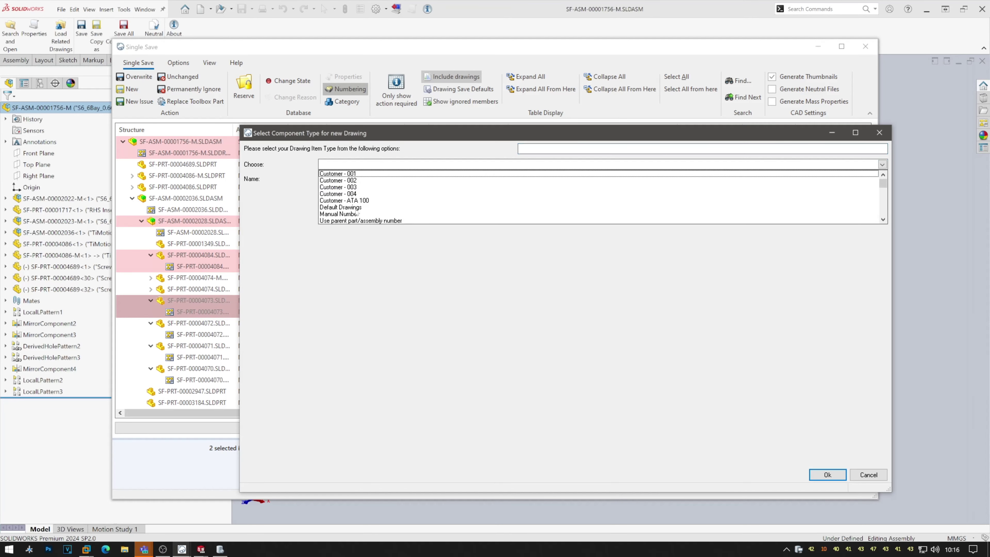
{"action": "left_click", "coordinate": [357, 221]}
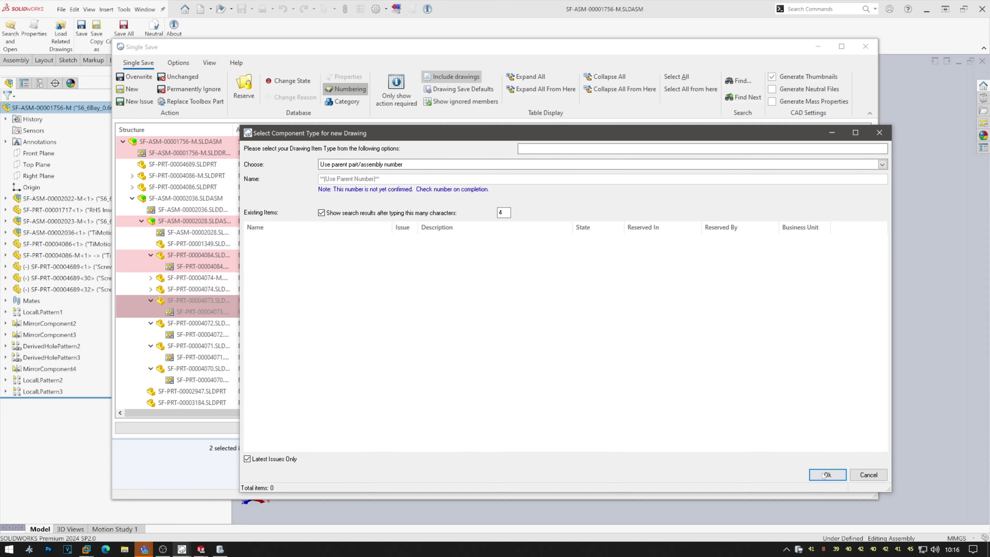
{"action": "left_click", "coordinate": [827, 475]}
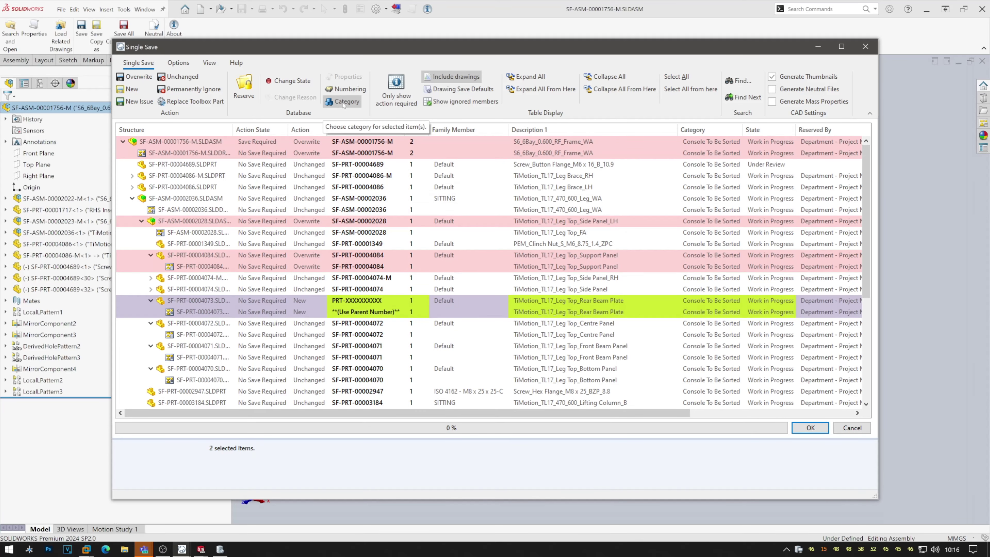
{"action": "left_click", "coordinate": [243, 88]}
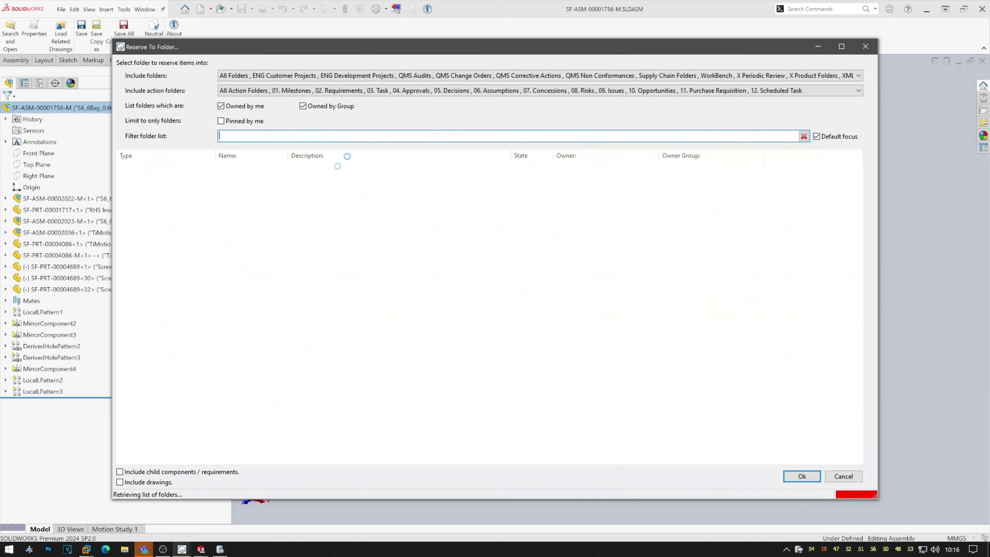
{"action": "left_click", "coordinate": [802, 476]}
{"action": "left_click", "coordinate": [802, 476]}
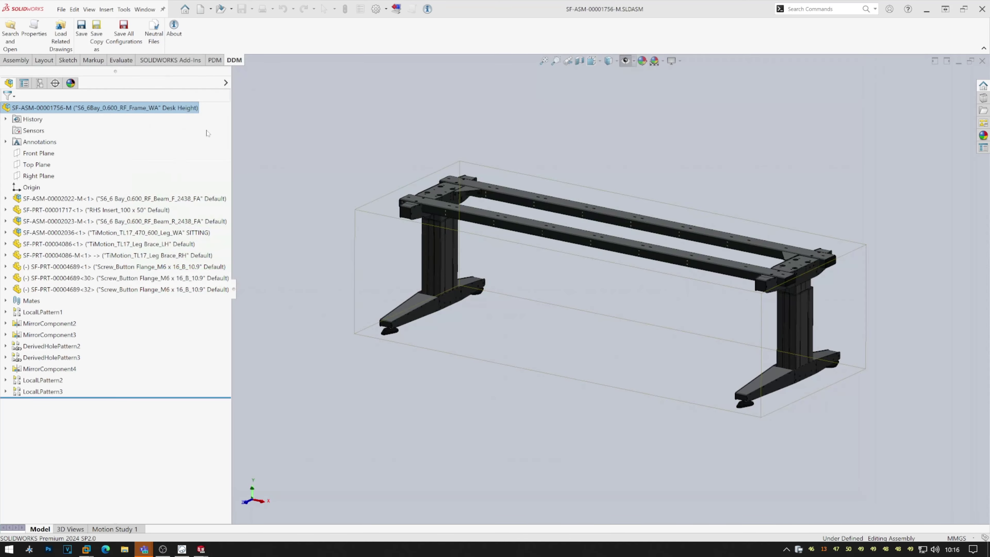
{"action": "left_click", "coordinate": [182, 549]}
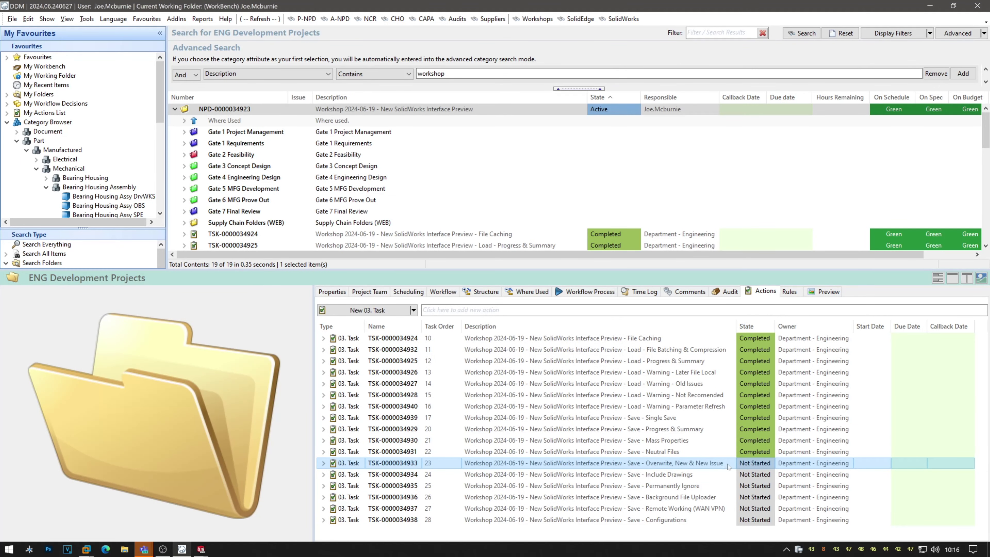
{"action": "left_click", "coordinate": [763, 464]}
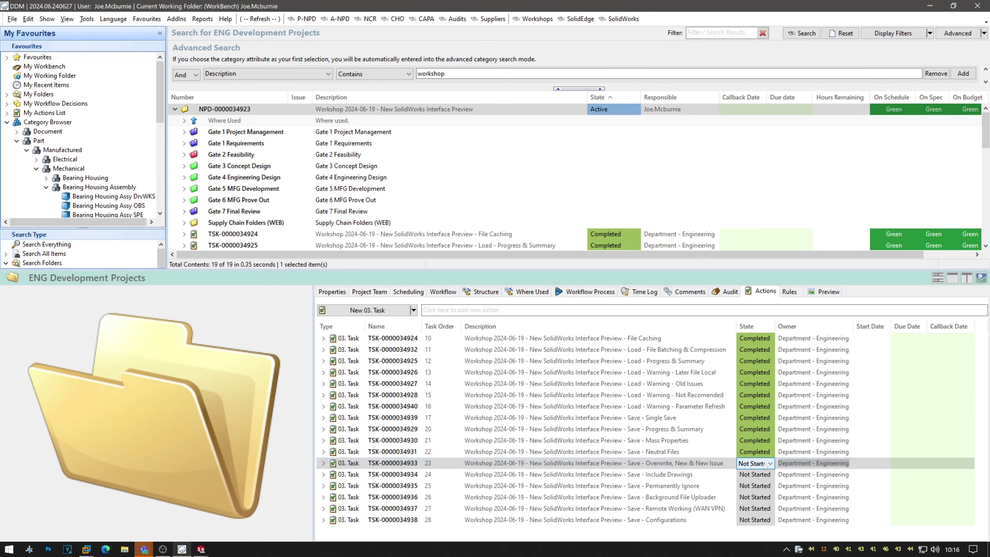
{"action": "left_click", "coordinate": [754, 497]}
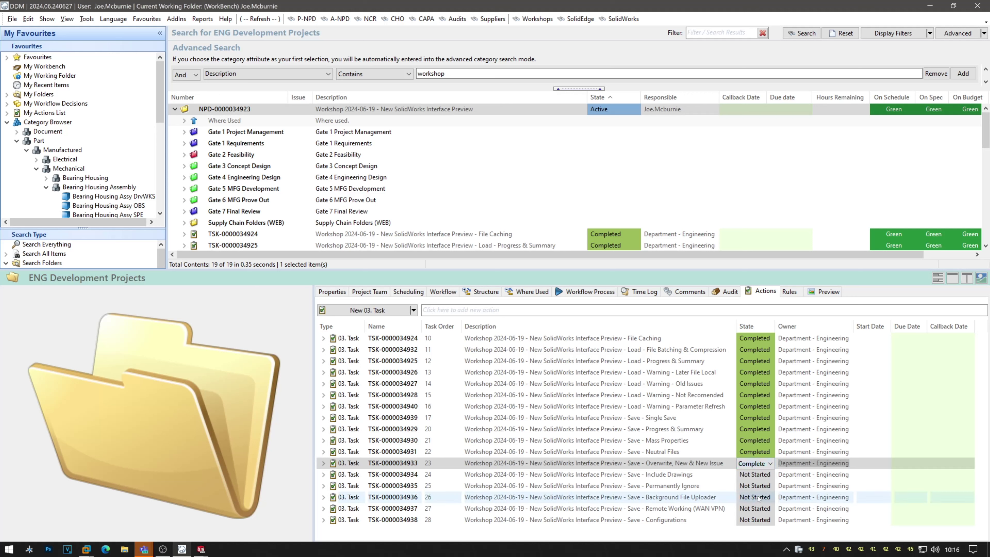
{"action": "left_click", "coordinate": [712, 476]}
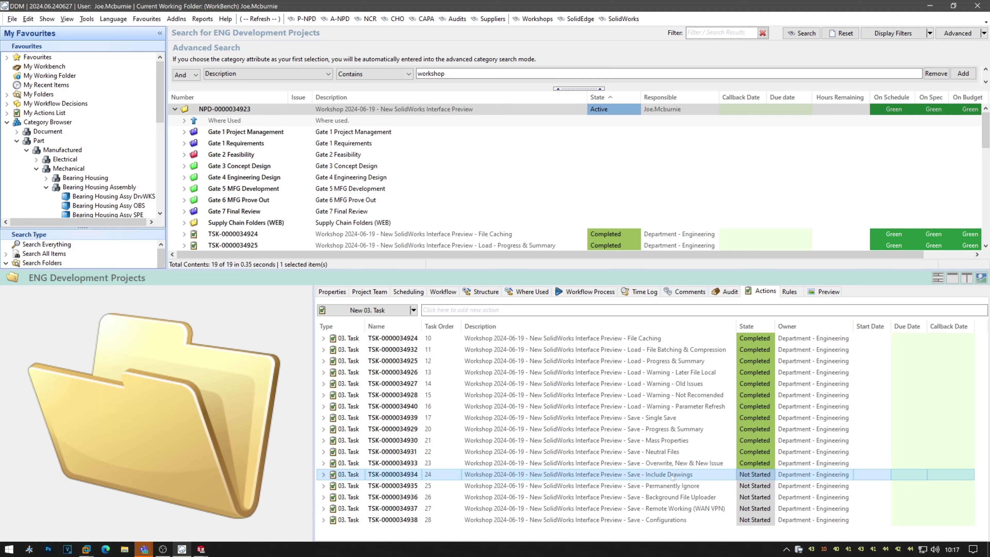
{"action": "left_click", "coordinate": [201, 549]}
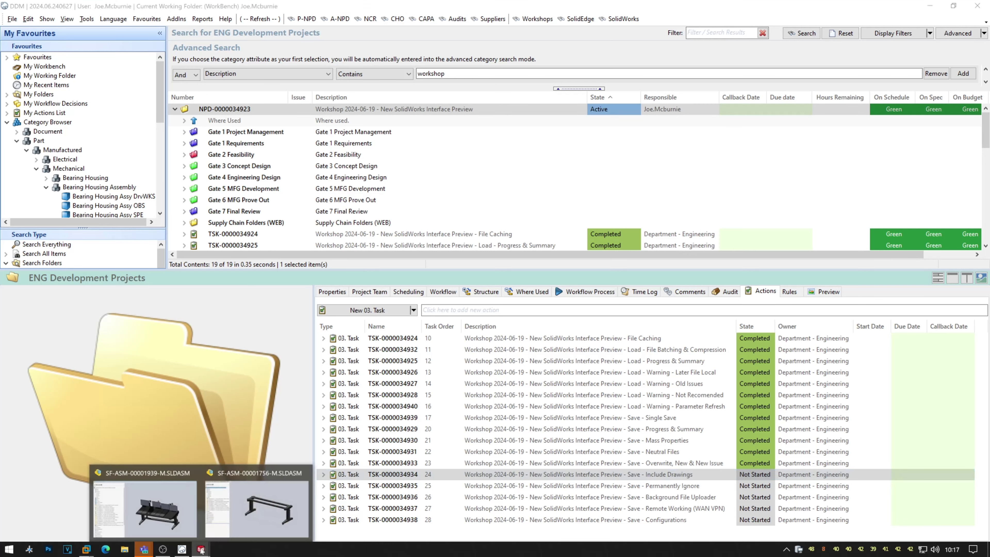
In the assembly's Single Save, toggle Include drawings off and back on, then Expand All.
{"action": "left_click", "coordinate": [272, 524]}
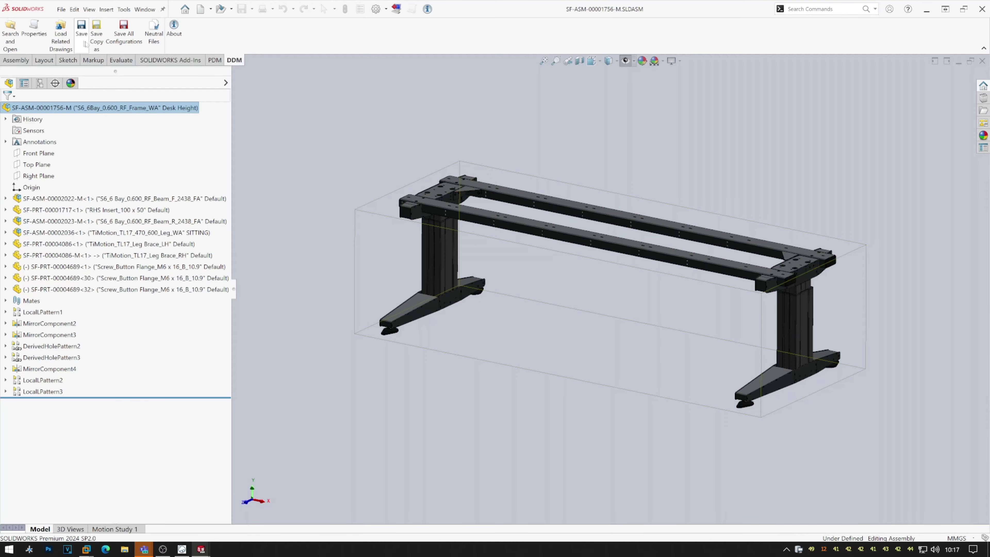
{"action": "key", "text": "ctrl+s"}
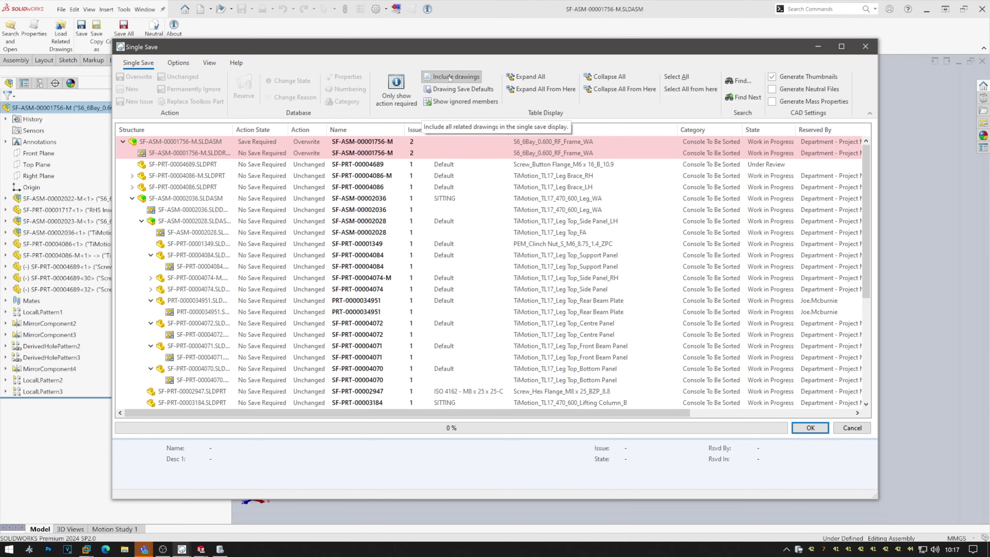
{"action": "left_click", "coordinate": [453, 77]}
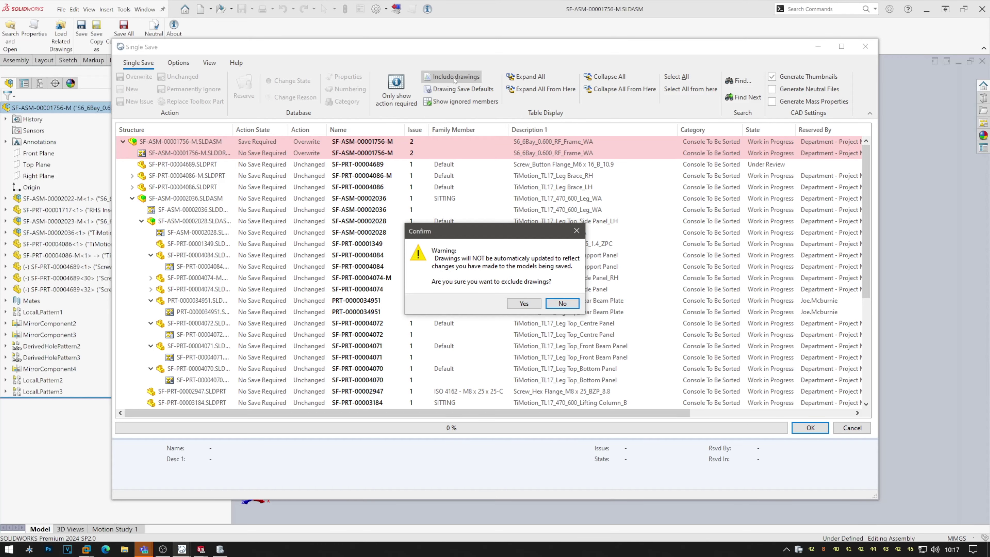
{"action": "left_click", "coordinate": [524, 303]}
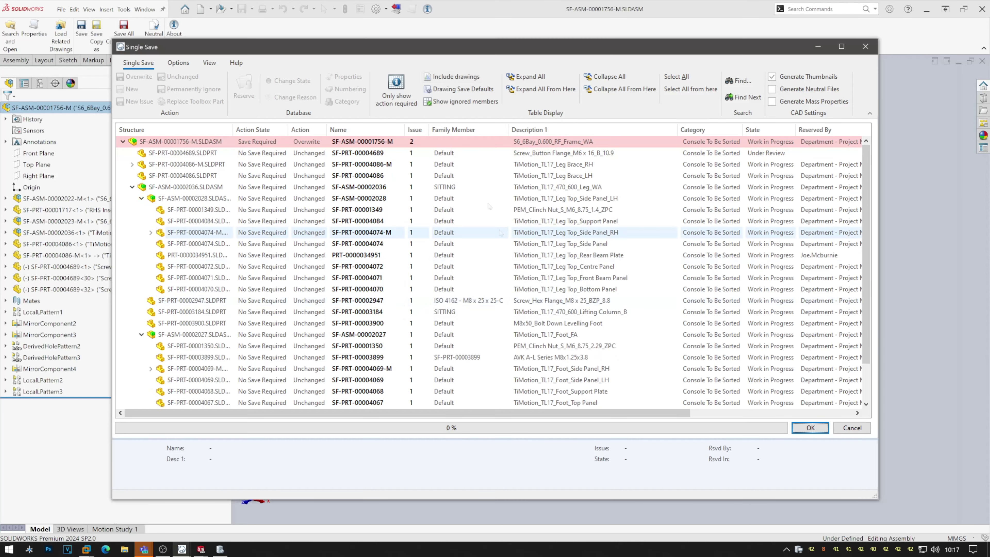
{"action": "left_click", "coordinate": [463, 80]}
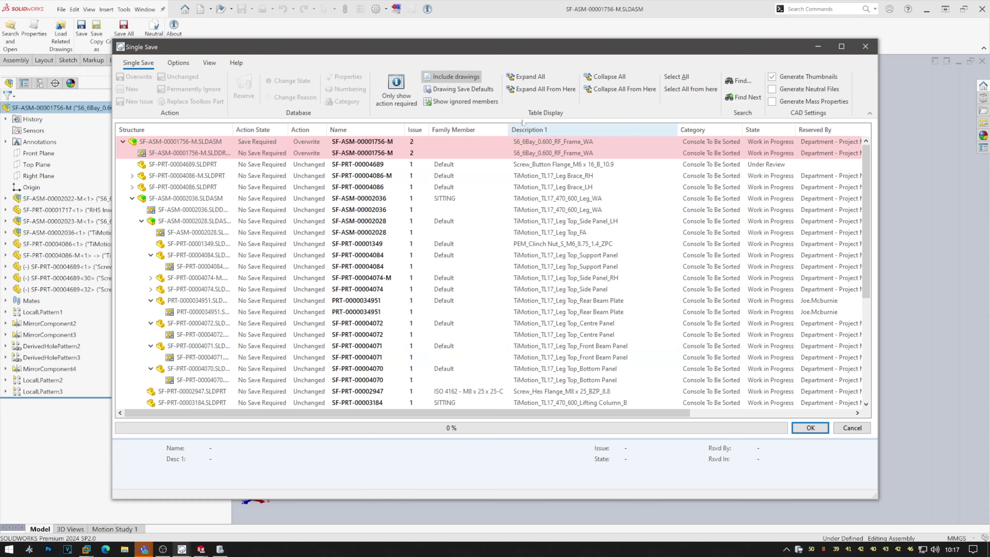
{"action": "left_click", "coordinate": [530, 78]}
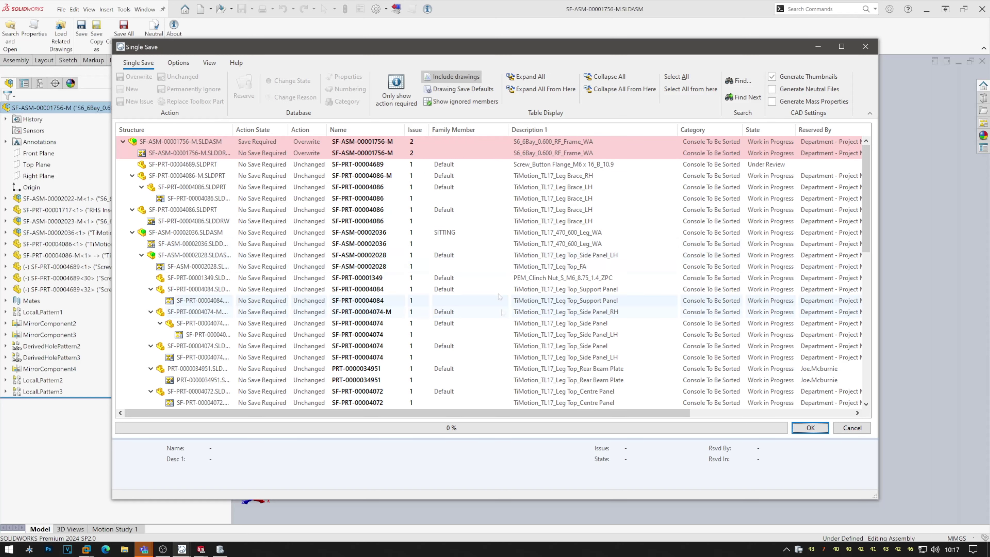
Run the save, close the summary, and switch to DDM.
{"action": "left_click", "coordinate": [811, 428]}
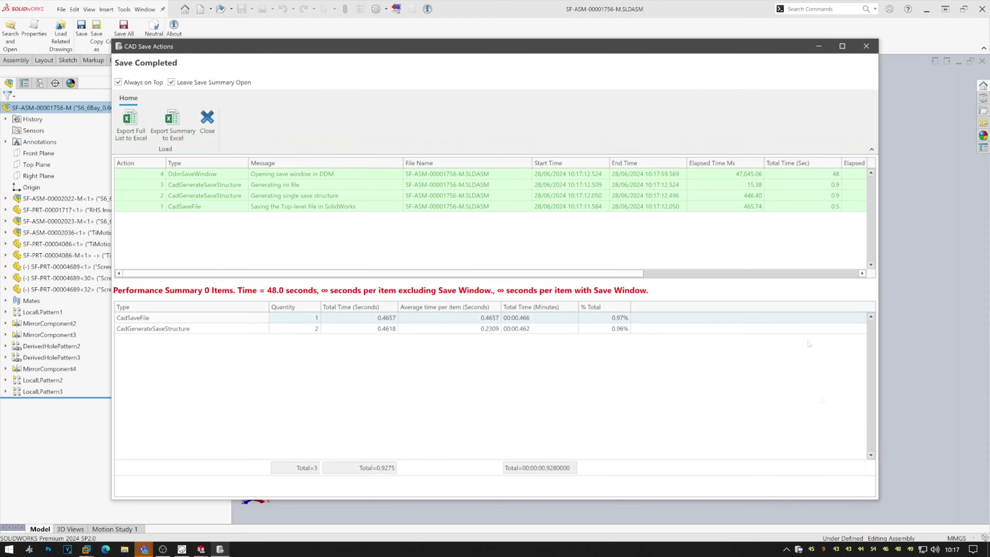
{"action": "left_click", "coordinate": [207, 121]}
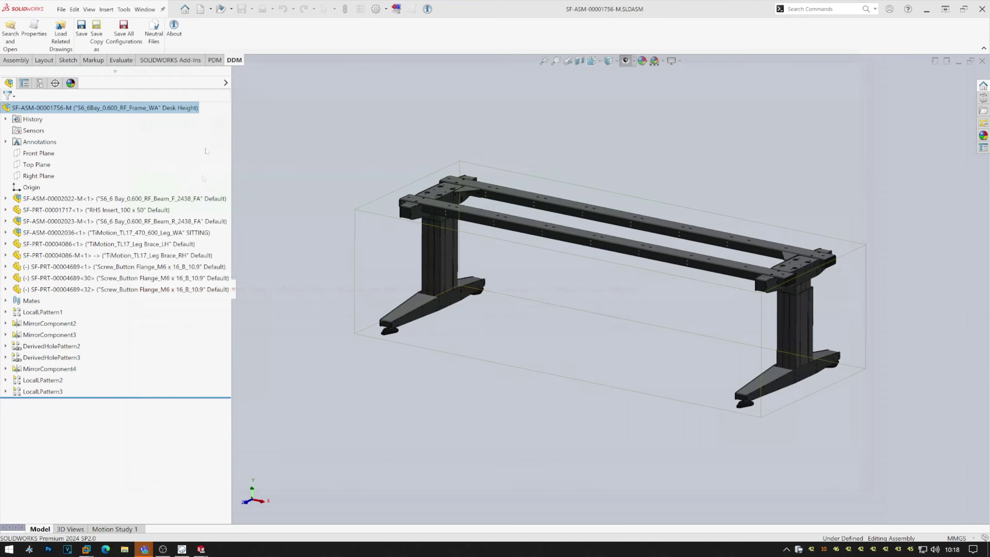
{"action": "left_click", "coordinate": [182, 550]}
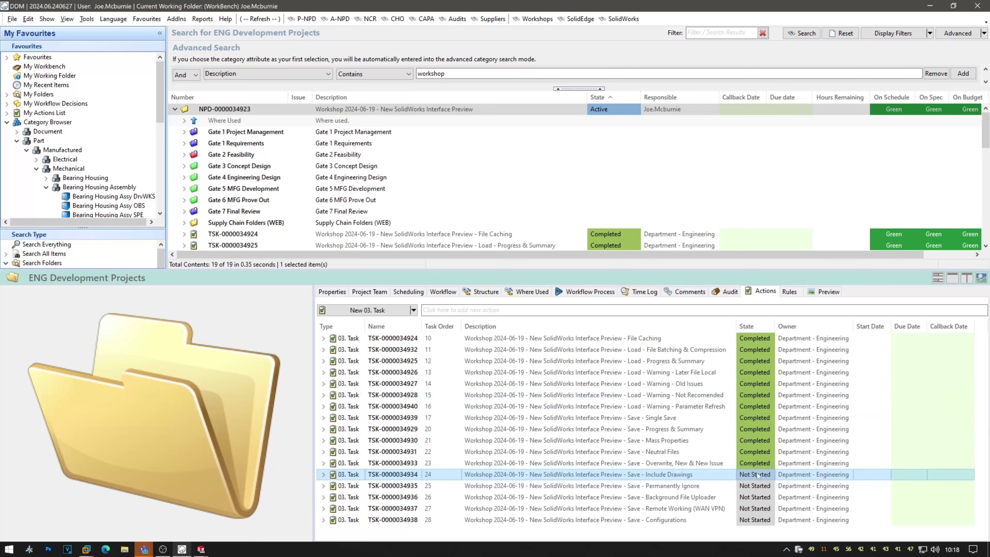
{"action": "left_click", "coordinate": [769, 476]}
{"action": "left_click", "coordinate": [769, 476]}
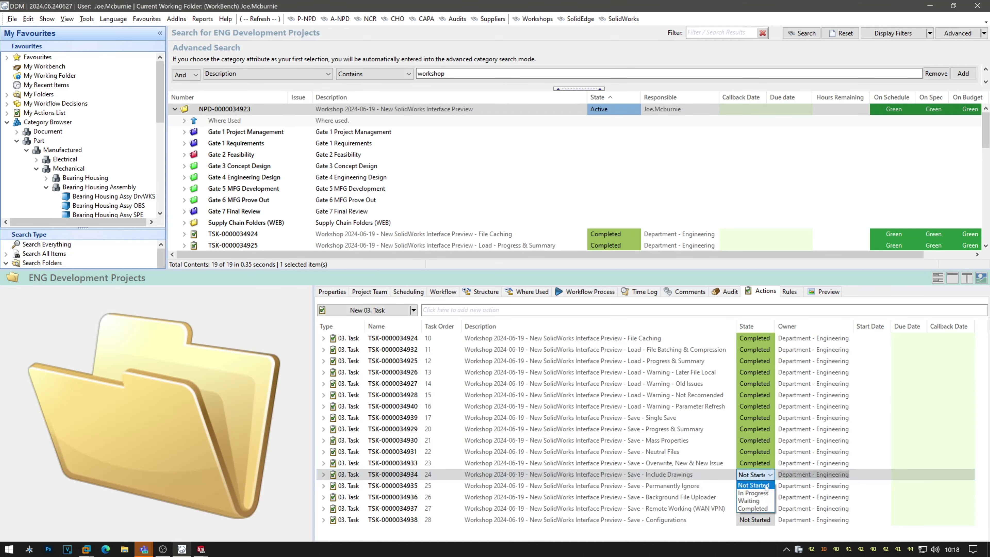
{"action": "left_click", "coordinate": [763, 510]}
{"action": "left_click", "coordinate": [712, 489]}
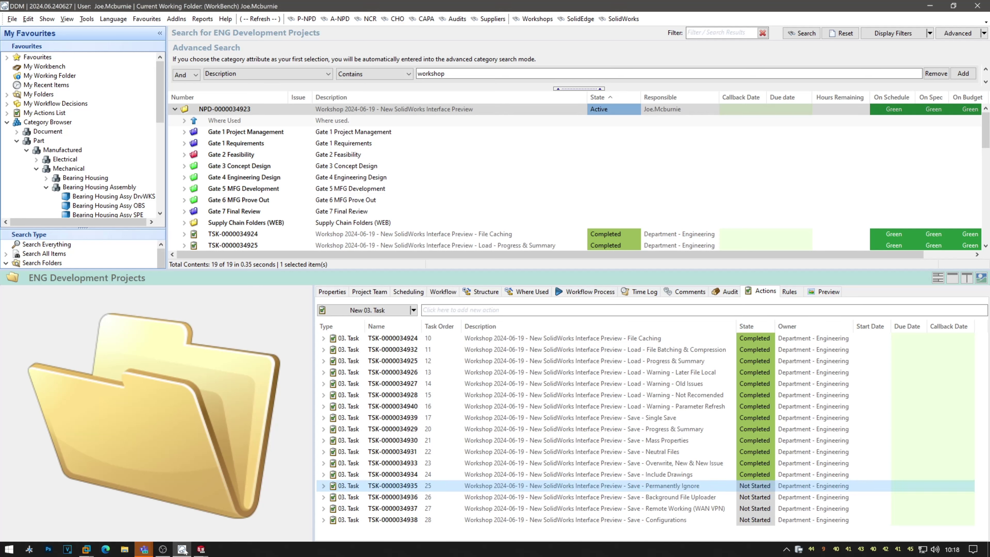
{"action": "left_click", "coordinate": [201, 549]}
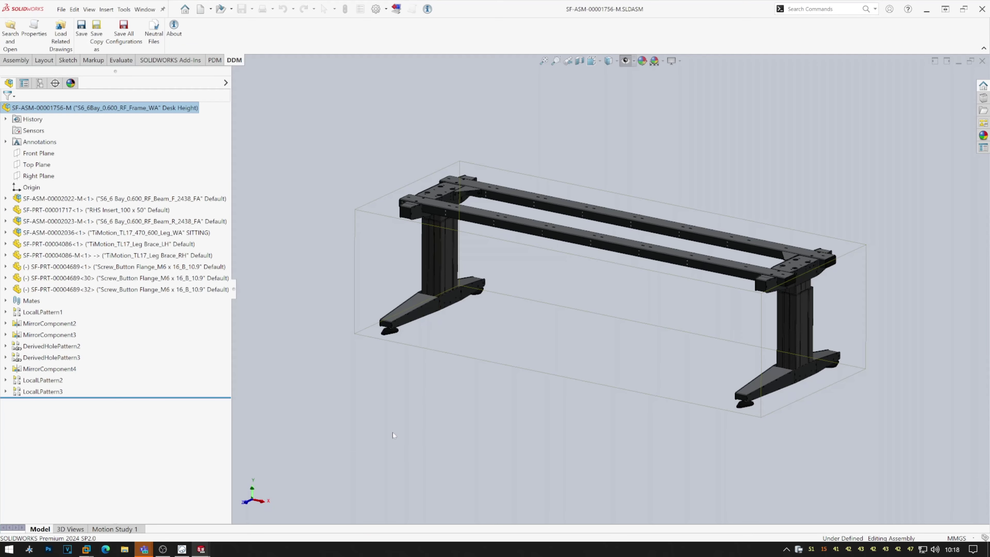
Widen the assembly tree and open a DDM Single Save with SF-PRT-00004074 selected.
{"action": "mouse_move", "coordinate": [233, 291]}
{"action": "left_mouse_down"}
{"action": "mouse_move", "coordinate": [259, 293]}
{"action": "mouse_move", "coordinate": [248, 293]}
{"action": "left_mouse_up"}
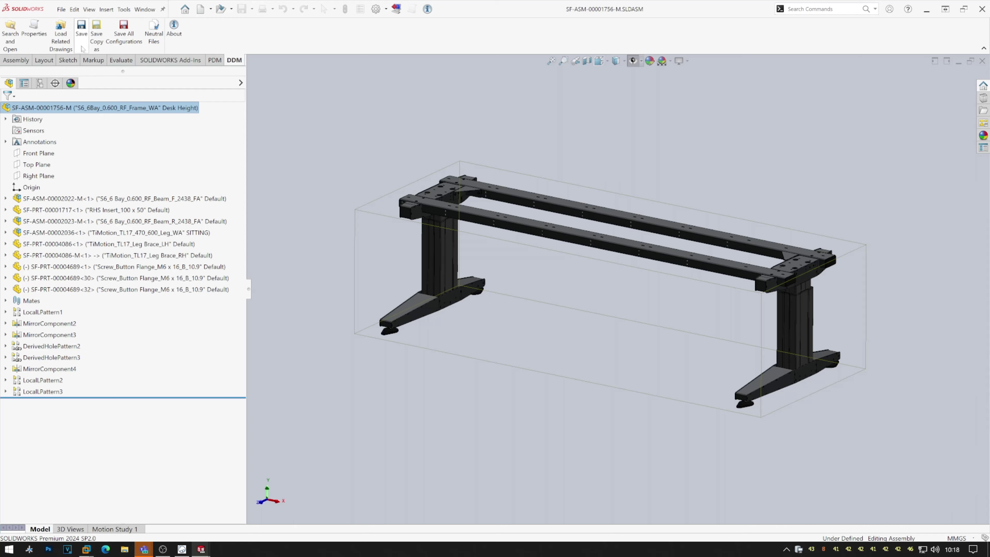
{"action": "key", "text": "ctrl+s"}
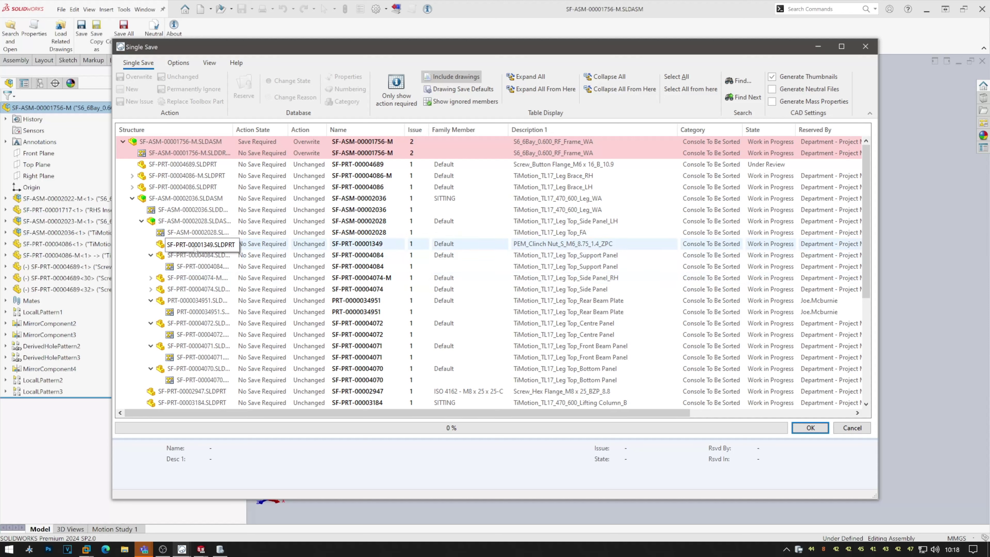
{"action": "left_click", "coordinate": [203, 289]}
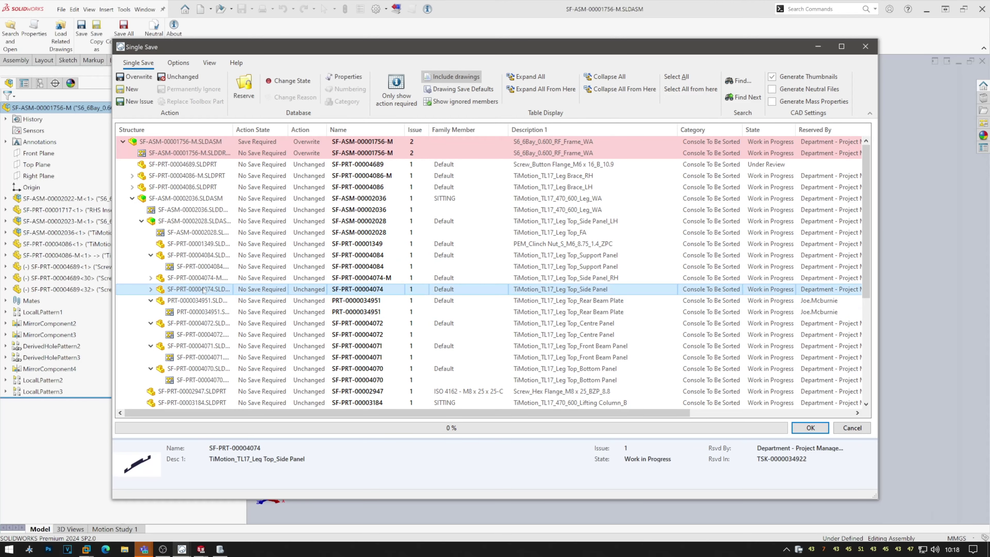
{"action": "right_click", "coordinate": [204, 289]}
{"action": "mouse_move", "coordinate": [222, 295]}
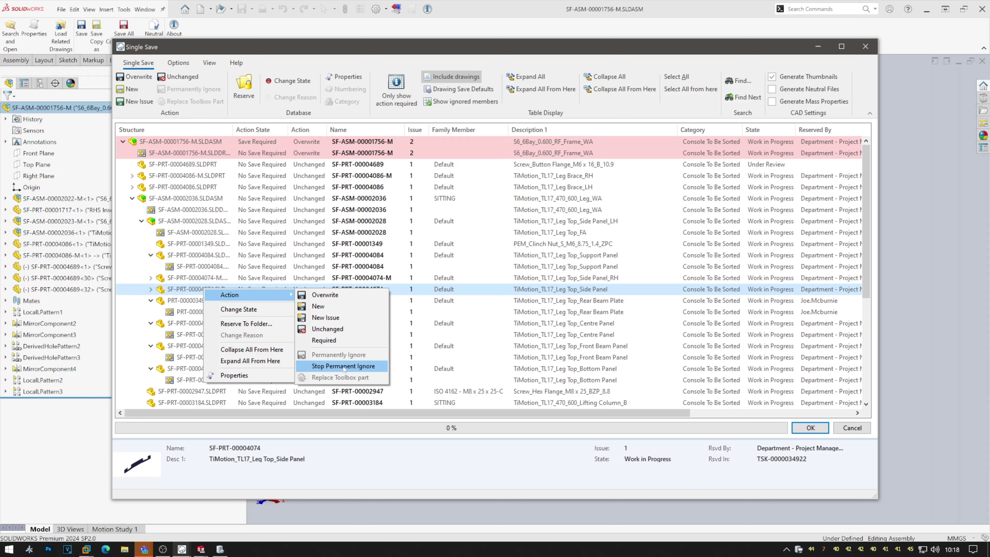
{"action": "left_click", "coordinate": [345, 367]}
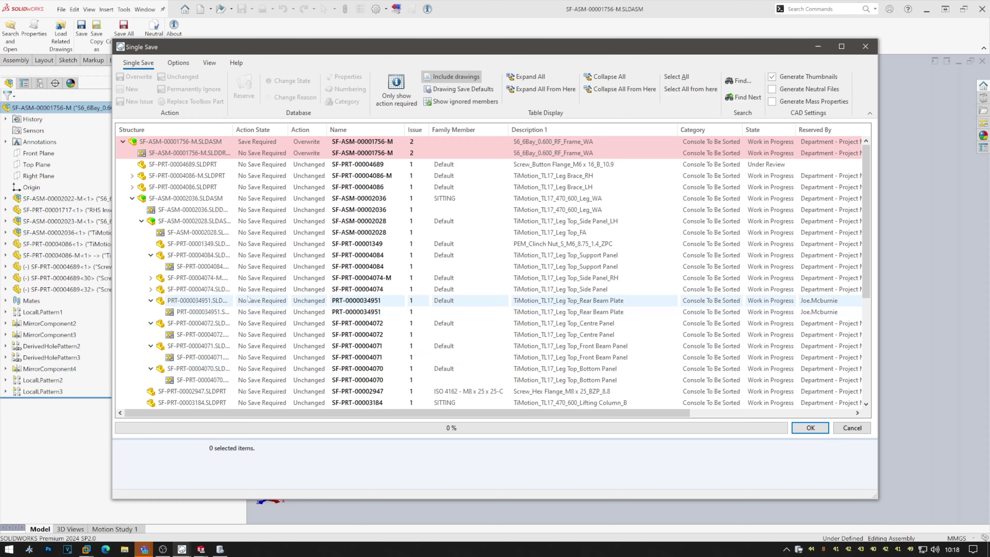
Apply Stop Permanent Ignore to SF-PRT-00004074, run the save, close the summary, and switch to DDM.
{"action": "right_click", "coordinate": [264, 291]}
{"action": "mouse_move", "coordinate": [296, 297]}
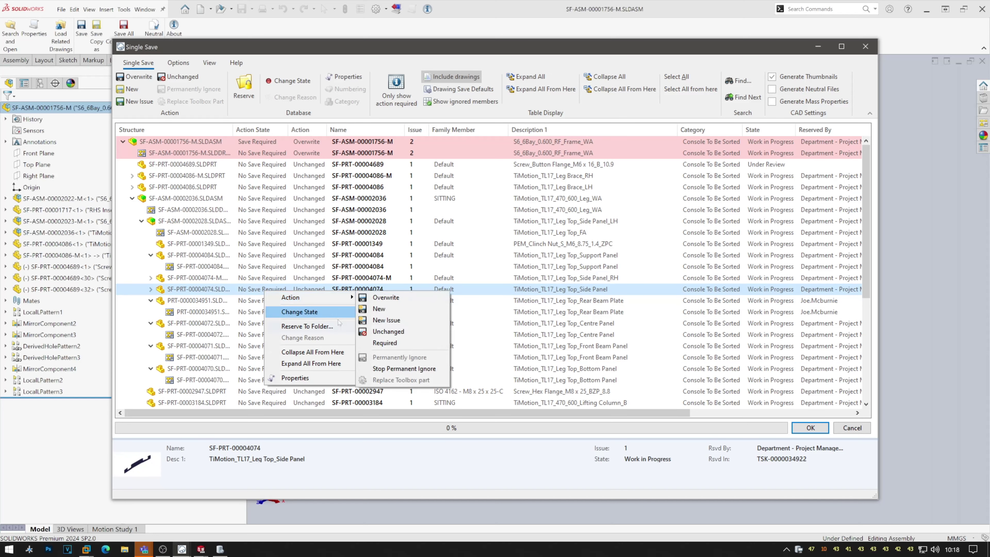
{"action": "left_click", "coordinate": [402, 368]}
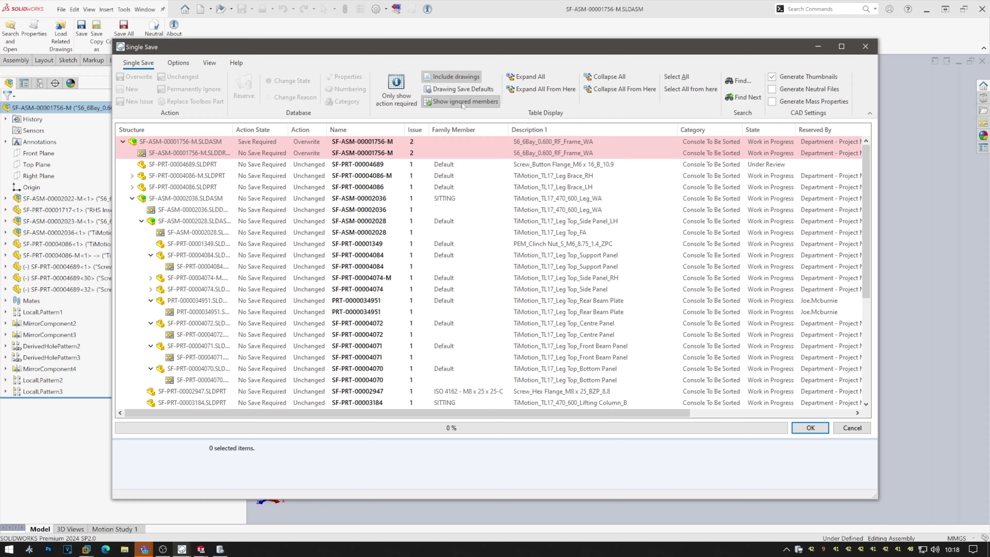
{"action": "left_click", "coordinate": [475, 102]}
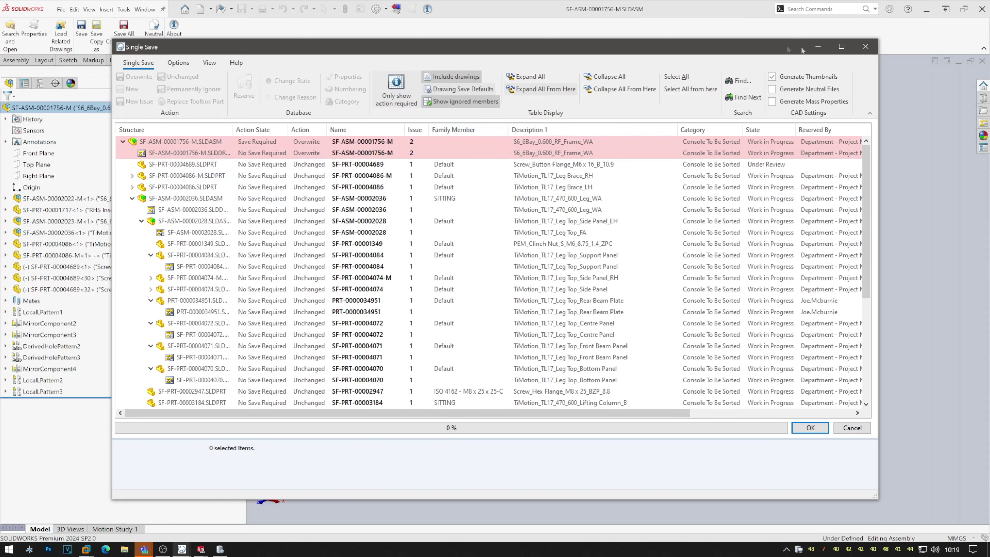
{"action": "left_click", "coordinate": [810, 427]}
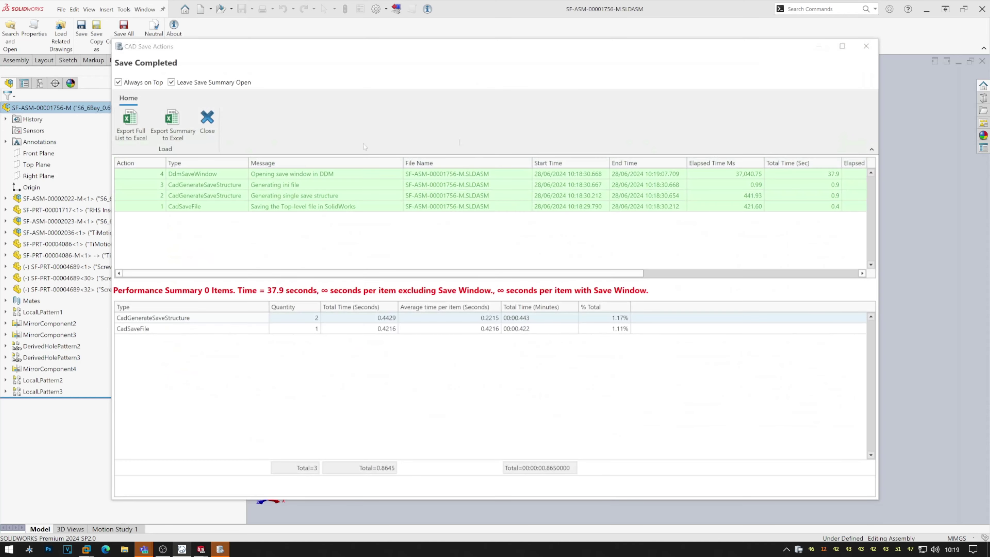
{"action": "left_click", "coordinate": [215, 132]}
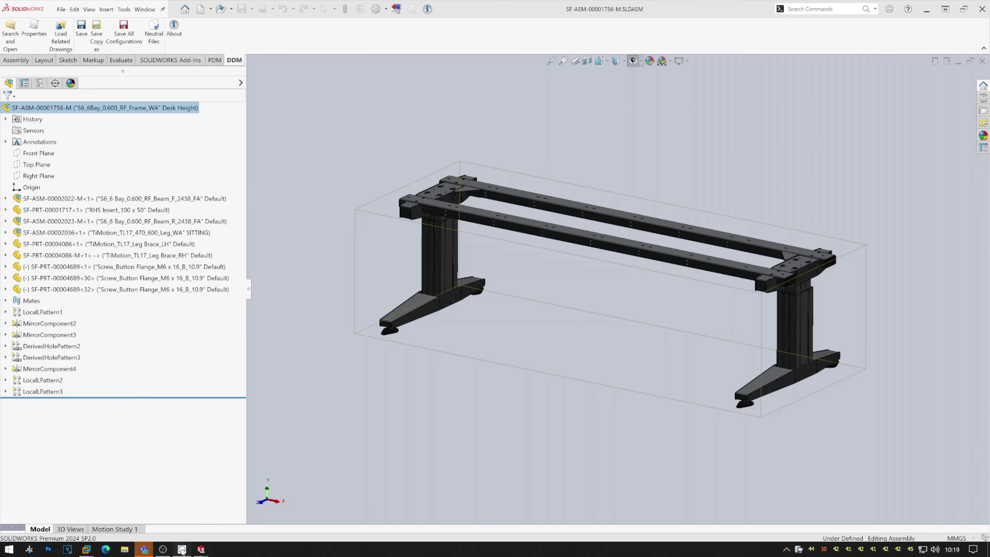
{"action": "left_click", "coordinate": [182, 549]}
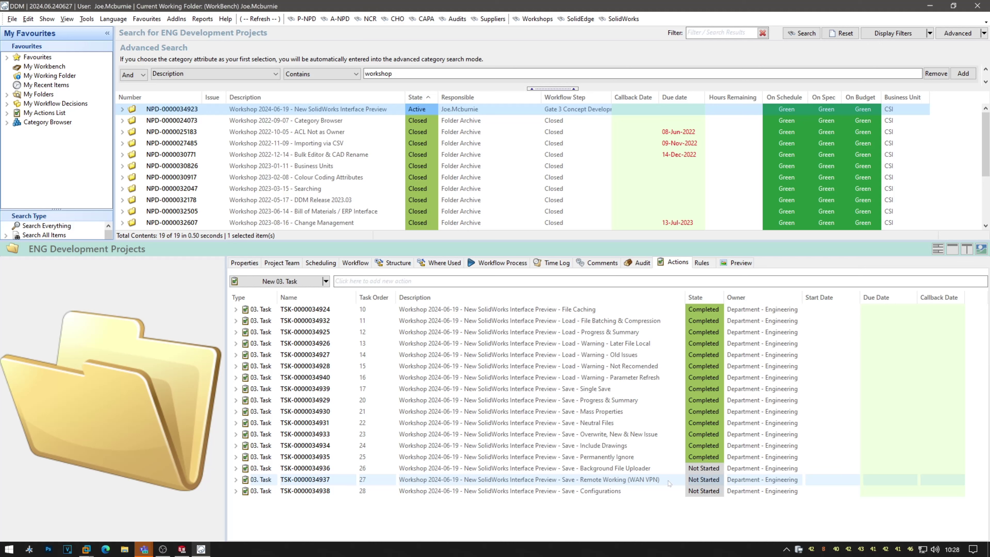
Review the background uploader's uploaded files, then minimize DDM and snap SolidWorks to the left half.
{"action": "double_click", "coordinate": [798, 549]}
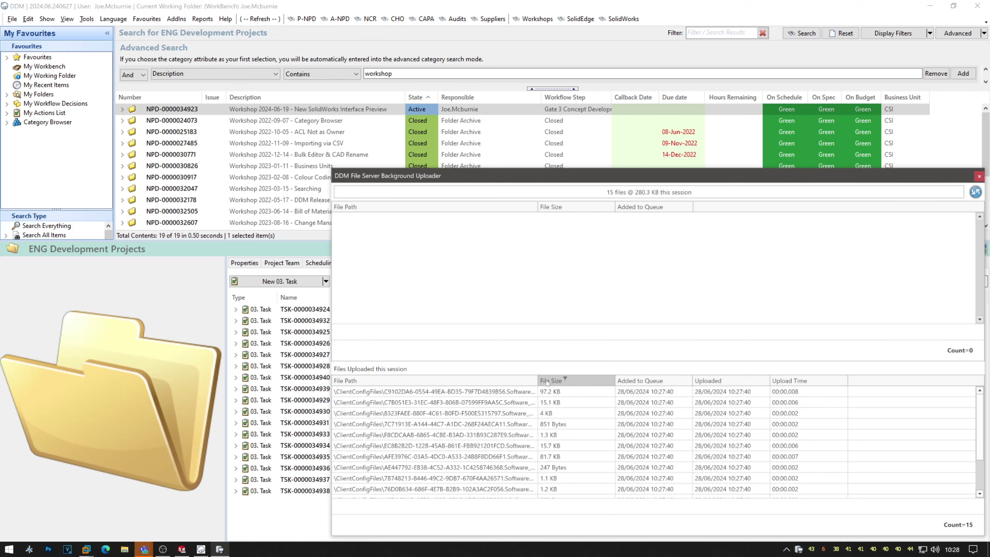
{"action": "left_click", "coordinate": [980, 178]}
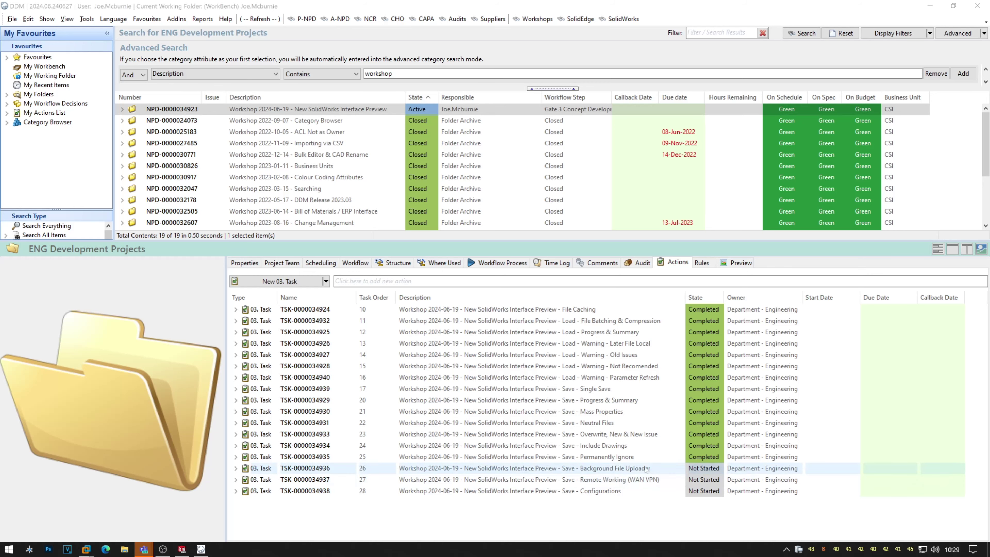
{"action": "left_click", "coordinate": [932, 6]}
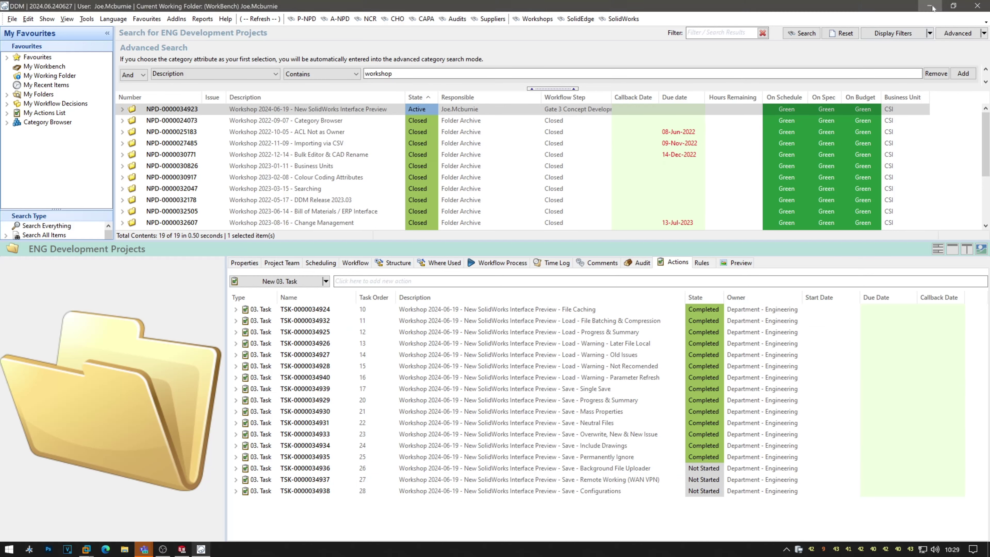
{"action": "left_click", "coordinate": [963, 9]}
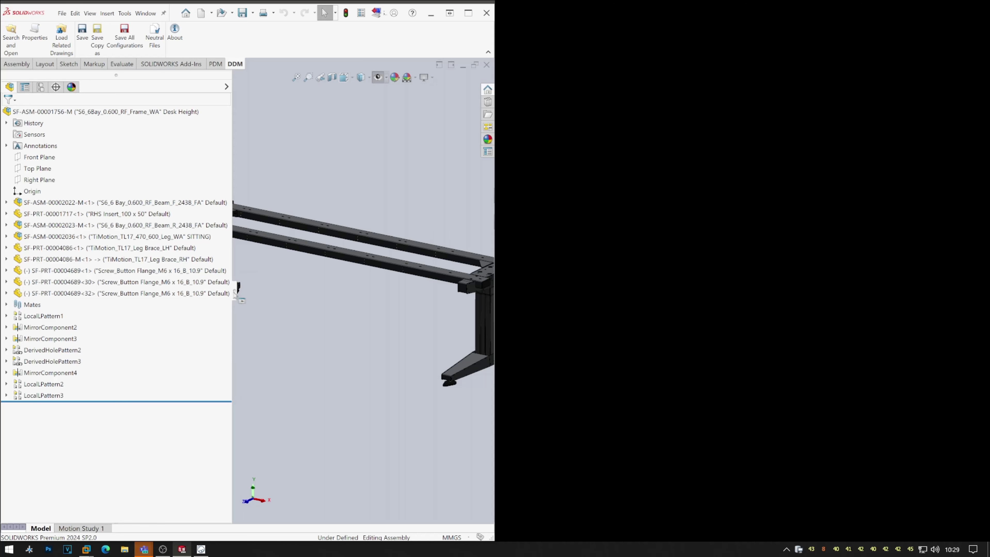
Fit the desk frame in SolidWorks on the left, dock the uploader right, and reopen DDM Save.
{"action": "left_click_drag", "start_coordinate": [233, 293], "coordinate": [103, 293]}
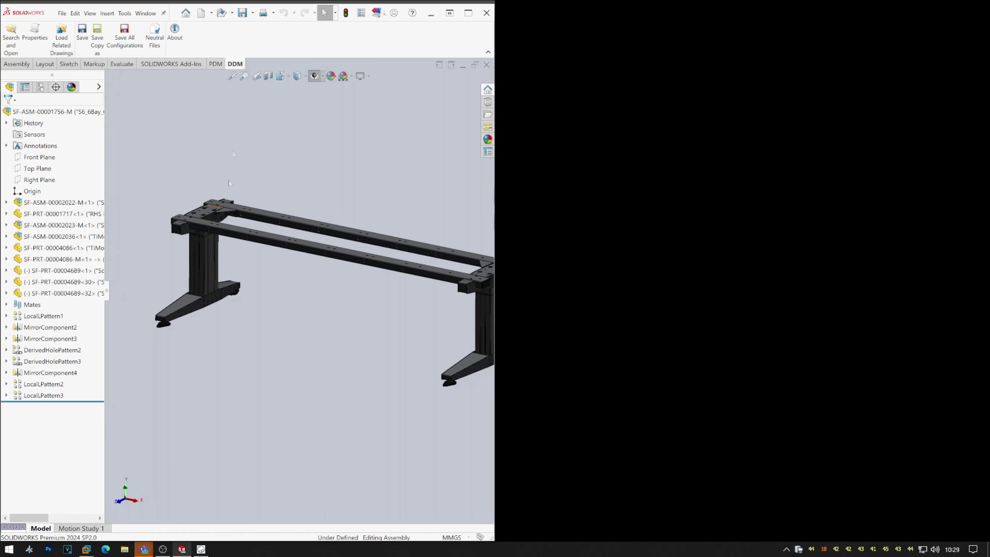
{"action": "left_click", "coordinate": [233, 76]}
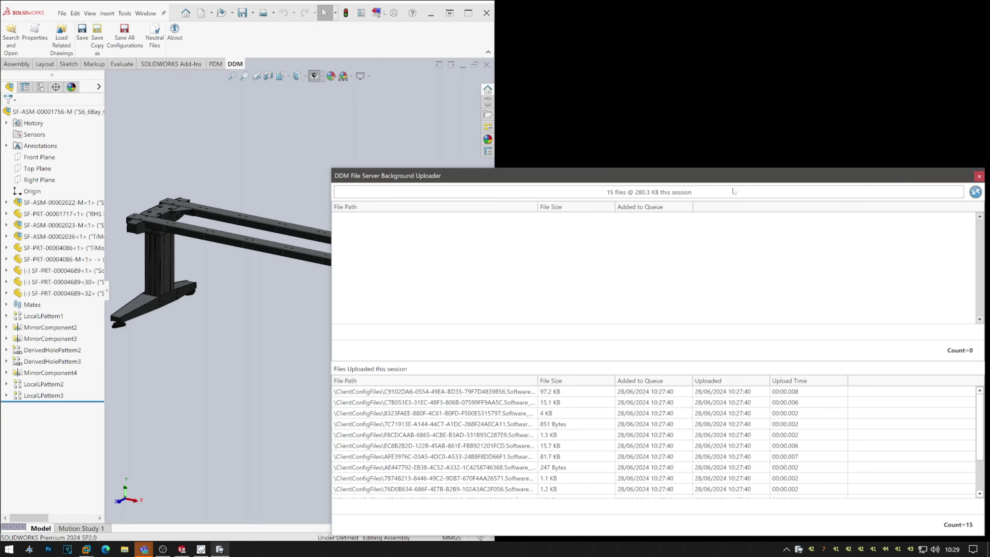
{"action": "left_click_drag", "start_coordinate": [731, 175], "coordinate": [663, 137]}
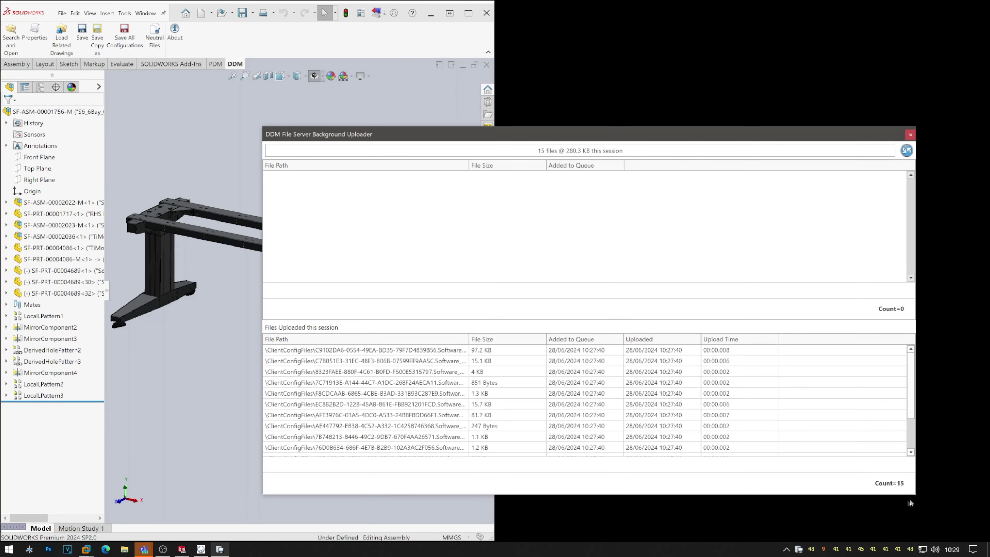
{"action": "left_click_drag", "start_coordinate": [918, 497], "coordinate": [623, 528]}
{"action": "left_click_drag", "start_coordinate": [543, 137], "coordinate": [775, 14]}
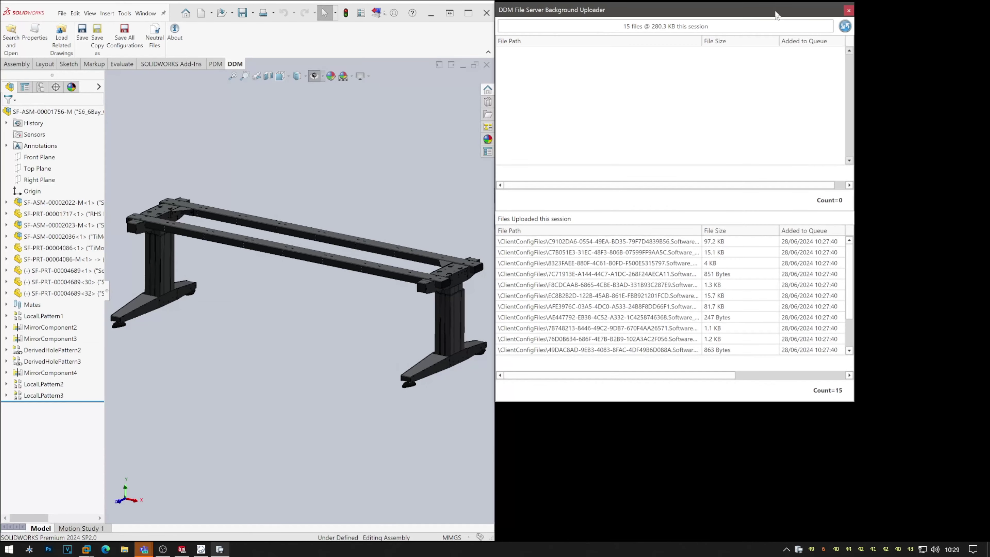
{"action": "left_click_drag", "start_coordinate": [853, 402], "coordinate": [987, 542]}
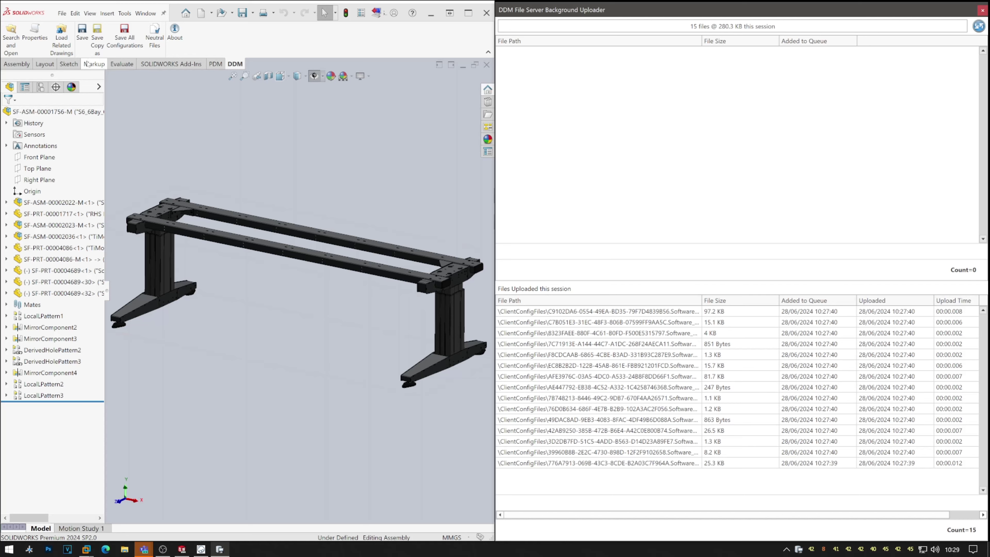
{"action": "left_click", "coordinate": [87, 44]}
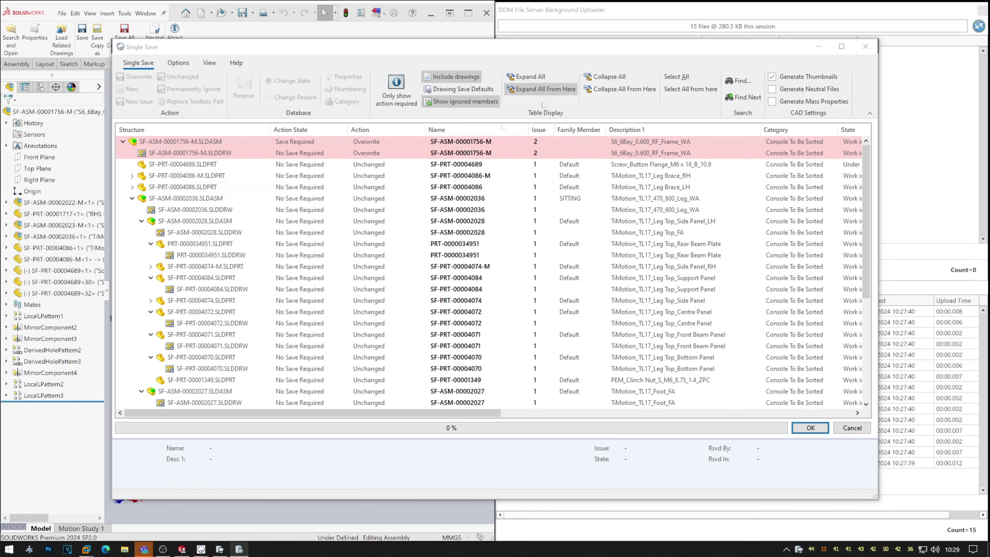
Expand the save structure and set all 57 items to Overwrite, acknowledging the cannot-overwrite notice.
{"action": "left_click_drag", "start_coordinate": [177, 310], "coordinate": [191, 231]}
{"action": "left_click", "coordinate": [530, 77]}
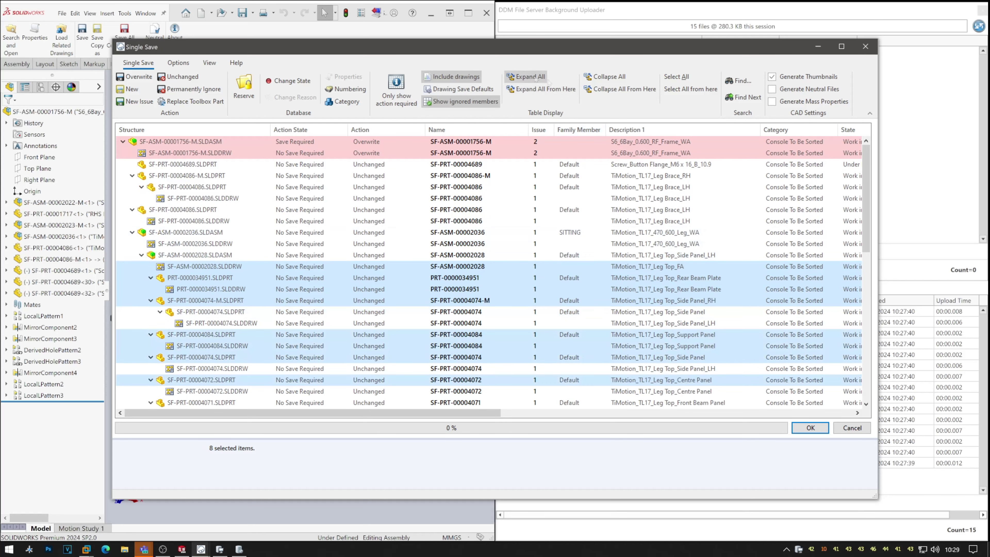
{"action": "key", "text": "ctrl+a"}
{"action": "left_click", "coordinate": [139, 77]}
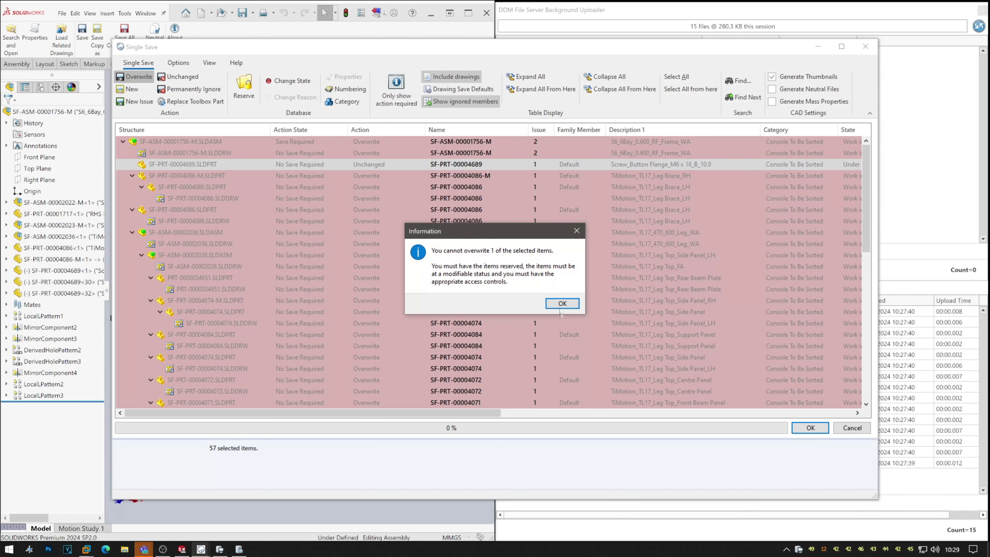
{"action": "left_click", "coordinate": [563, 304]}
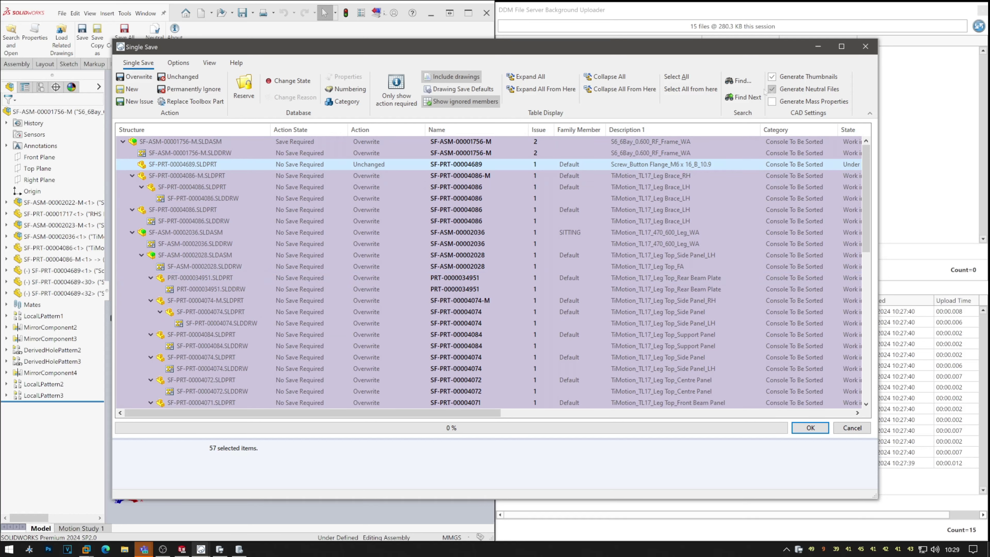
{"action": "left_click", "coordinate": [417, 291]}
{"action": "scroll", "coordinate": [417, 294], "scroll_direction": "down", "scroll_amount": 8}
{"action": "scroll", "coordinate": [417, 295], "scroll_direction": "up", "scroll_amount": 4}
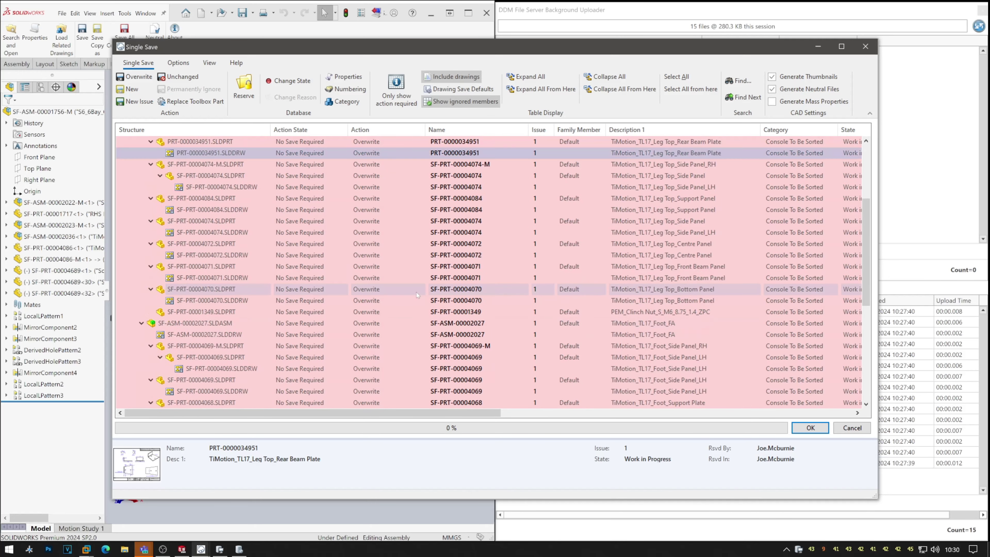
{"action": "scroll", "coordinate": [417, 295], "scroll_direction": "up", "scroll_amount": 3}
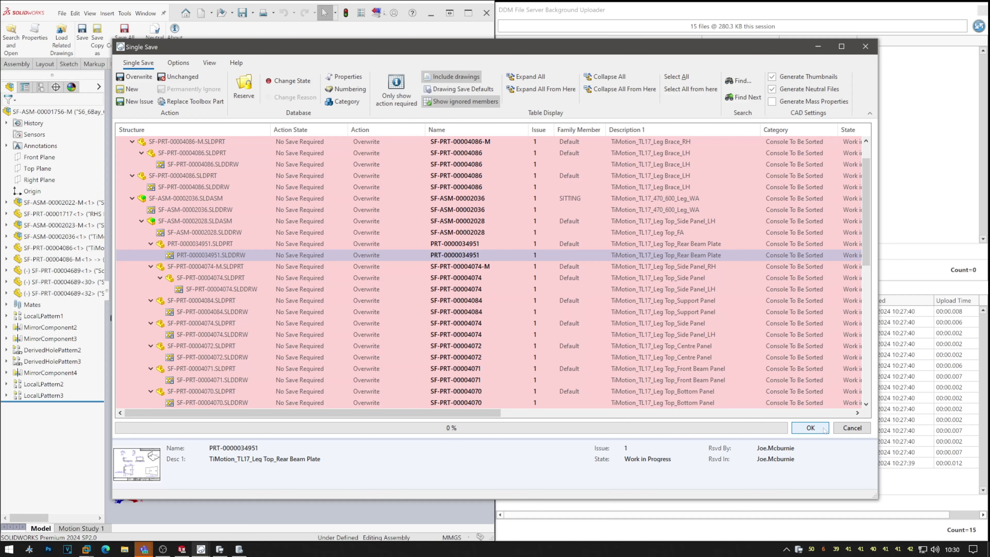
{"action": "left_click", "coordinate": [823, 428]}
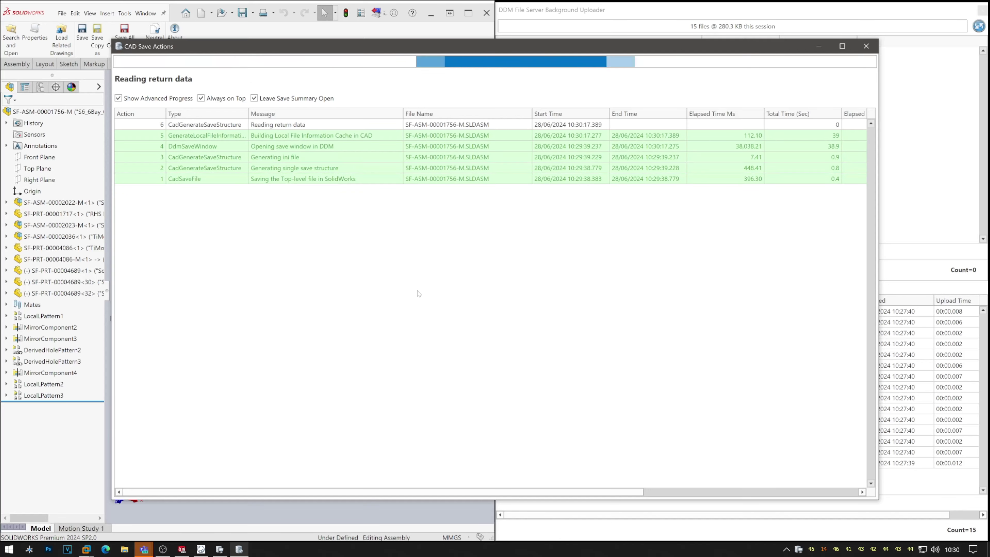
Let the frame-assembly save finish, dismiss the save summary, and orbit the desk frame.
{"action": "left_click_drag", "start_coordinate": [540, 49], "coordinate": [547, 85]}
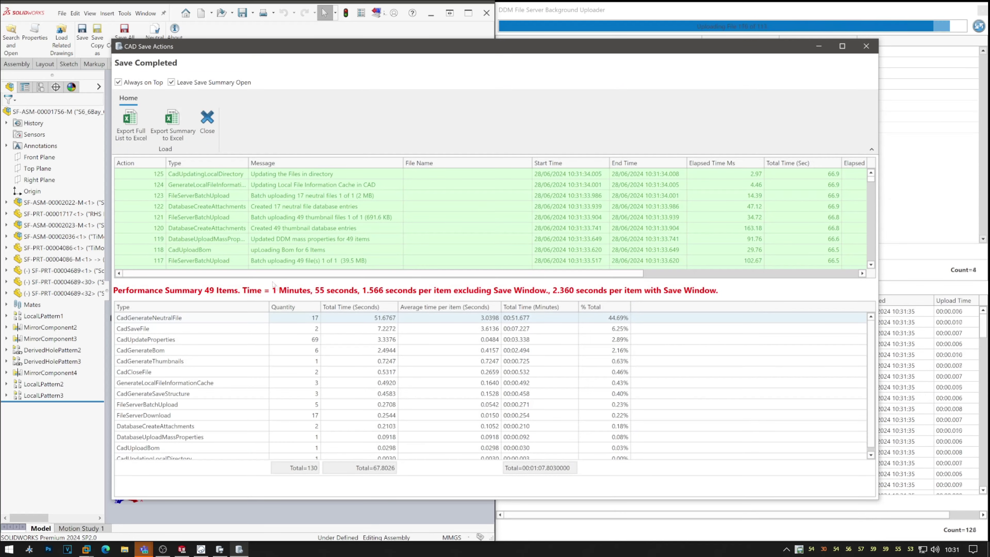
{"action": "left_click", "coordinate": [207, 129]}
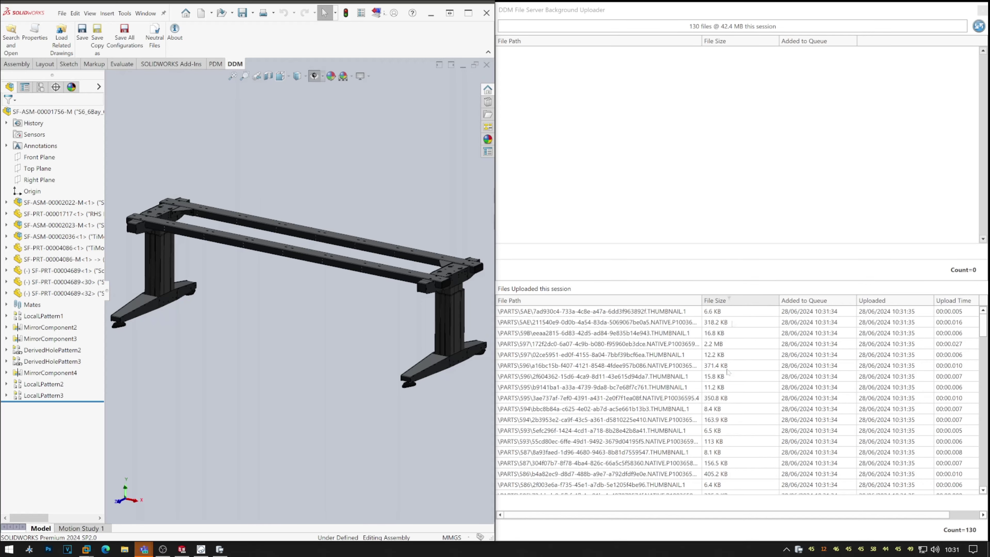
{"action": "middle_click_drag", "start_coordinate": [296, 273], "coordinate": [445, 219]}
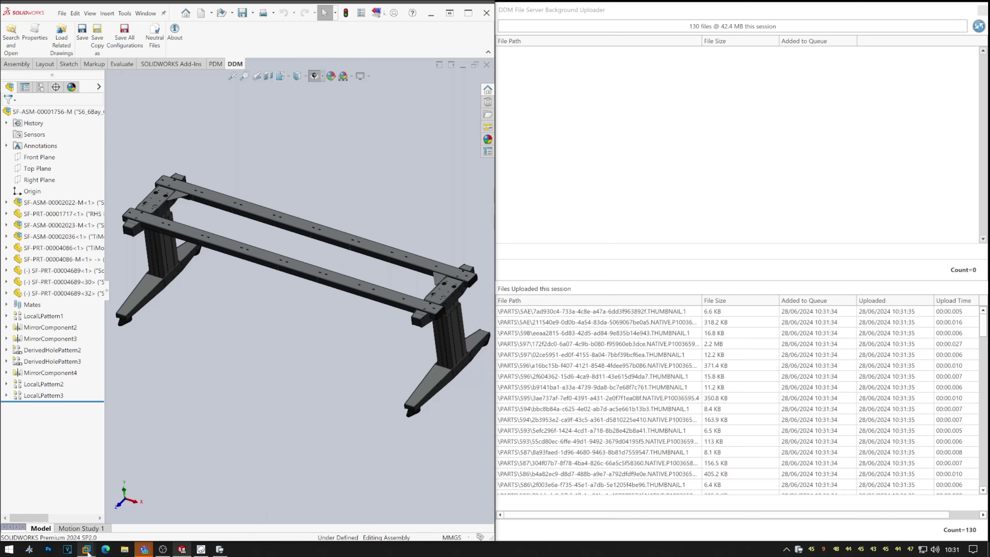
Open the advanced network adapter settings of the DDM Demo Server virtual machine.
{"action": "mouse_move", "coordinate": [88, 553]}
{"action": "left_click", "coordinate": [171, 506]}
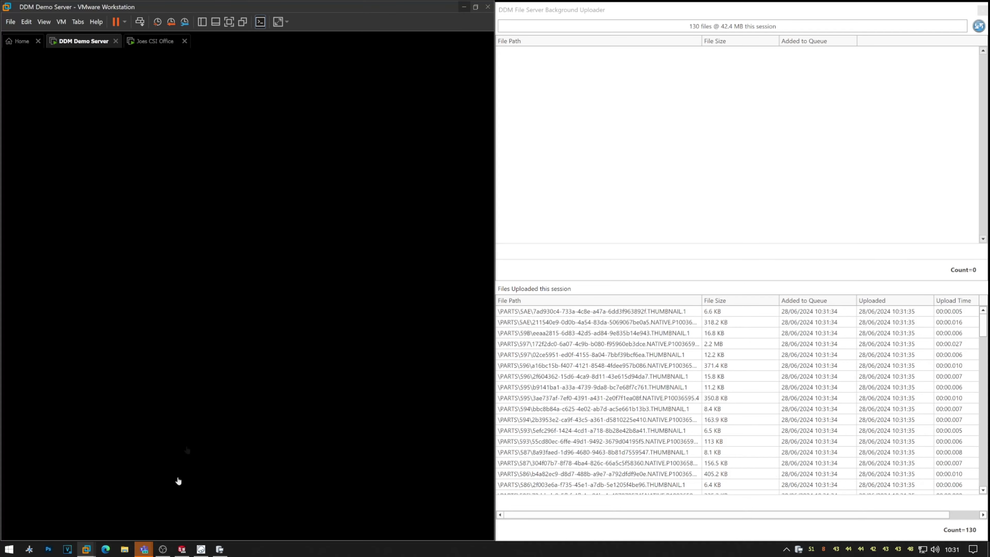
{"action": "left_click", "coordinate": [61, 22]}
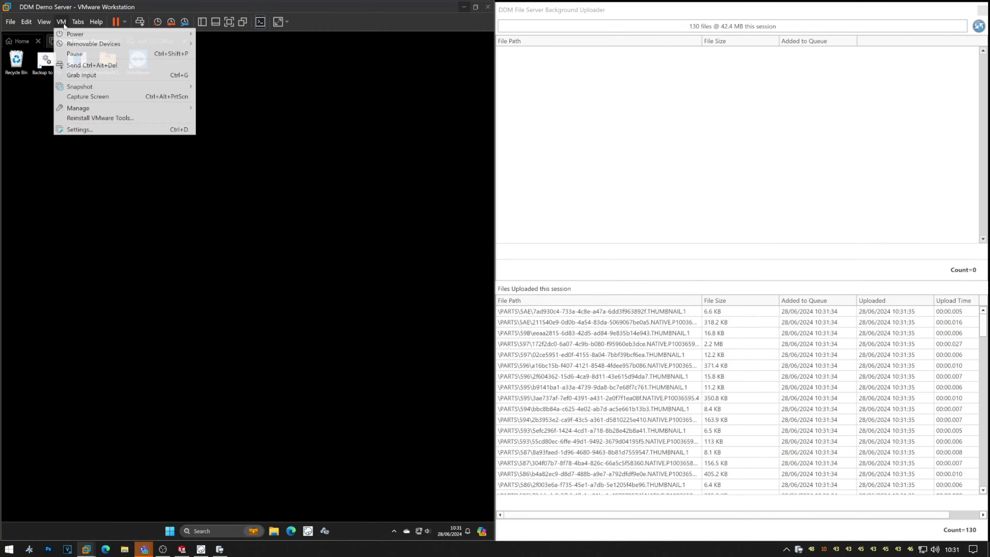
{"action": "left_click", "coordinate": [89, 129]}
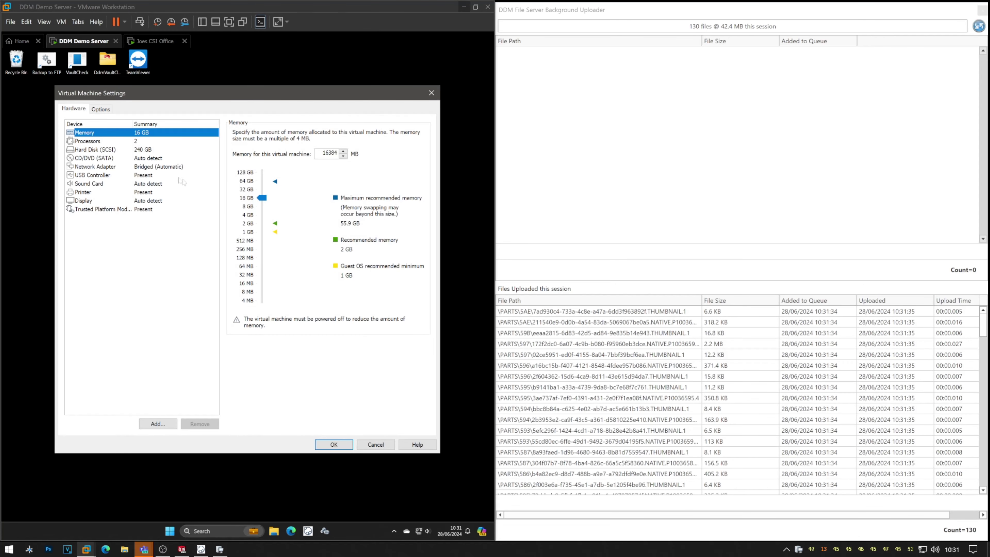
{"action": "left_click", "coordinate": [173, 168]}
{"action": "left_click", "coordinate": [402, 269]}
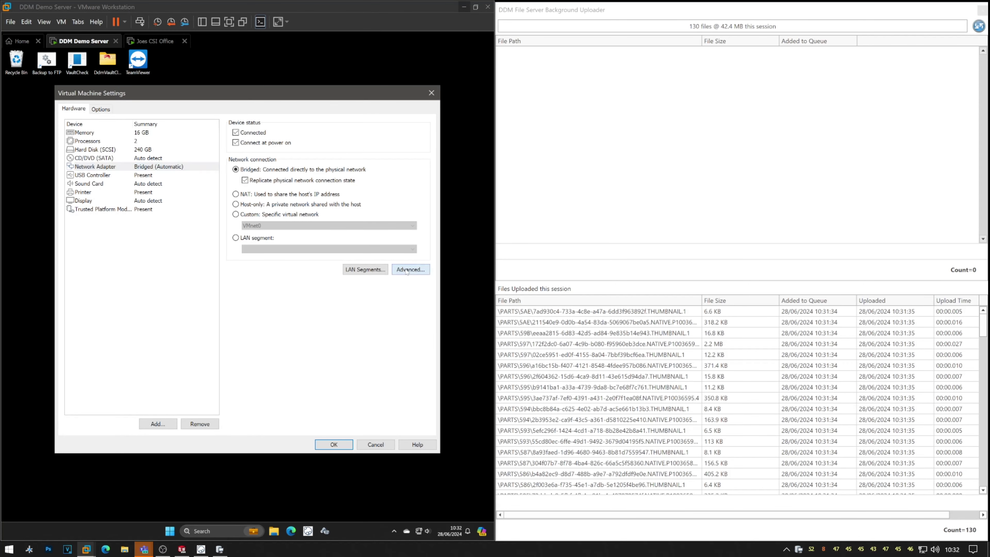
Set incoming and outgoing bandwidth to Leased Line T3 (45 Mbps), apply, and minimize VMware.
{"action": "left_click", "coordinate": [284, 199]}
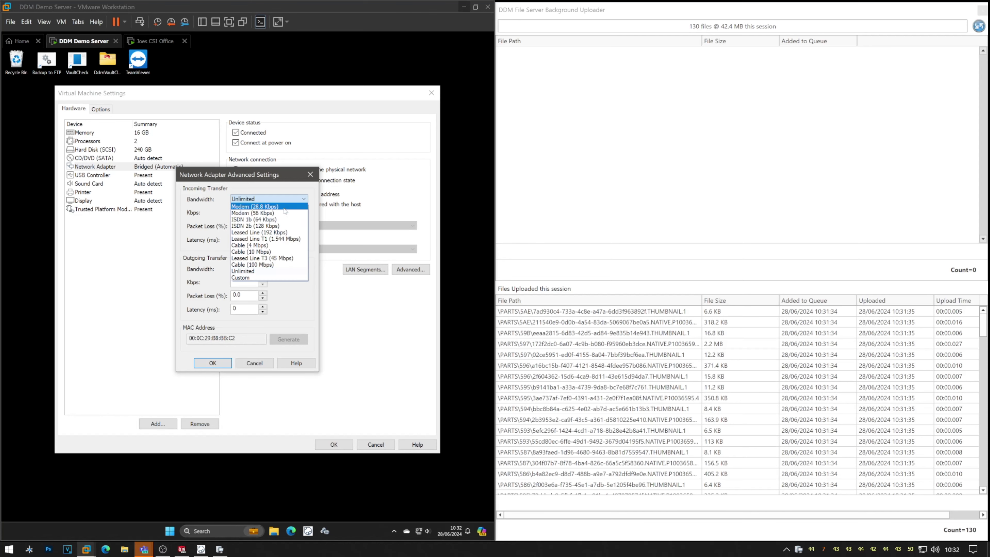
{"action": "left_click", "coordinate": [298, 260]}
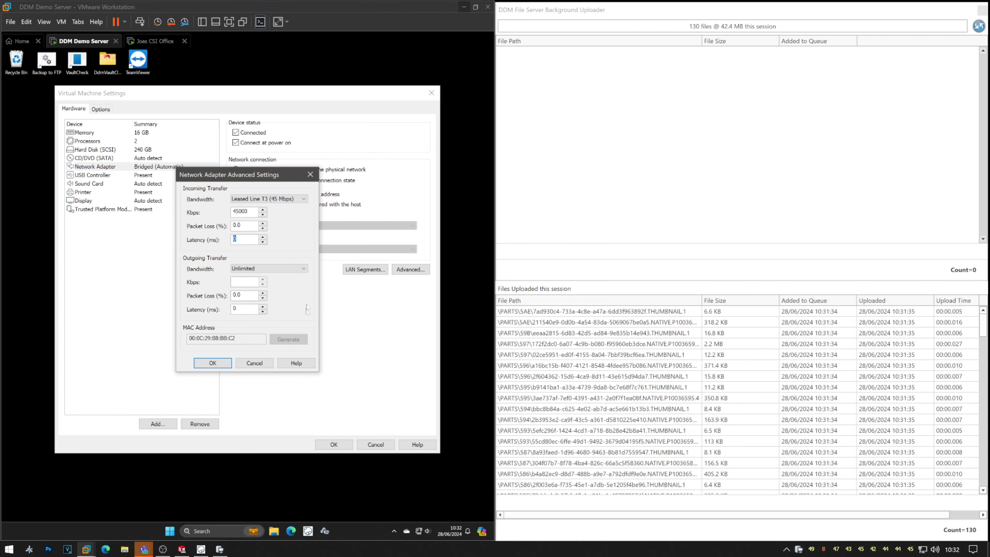
{"action": "left_click", "coordinate": [279, 269]}
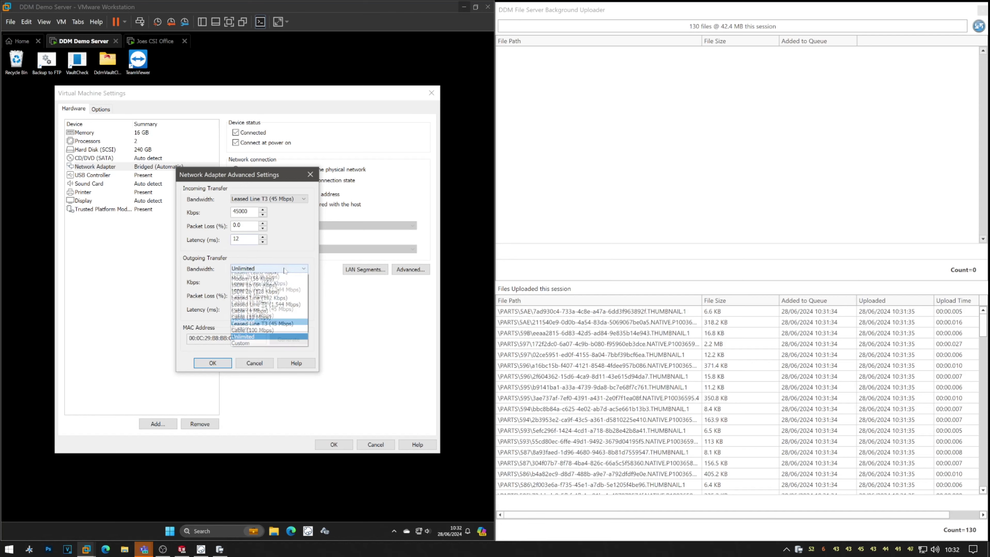
{"action": "left_click", "coordinate": [286, 329]}
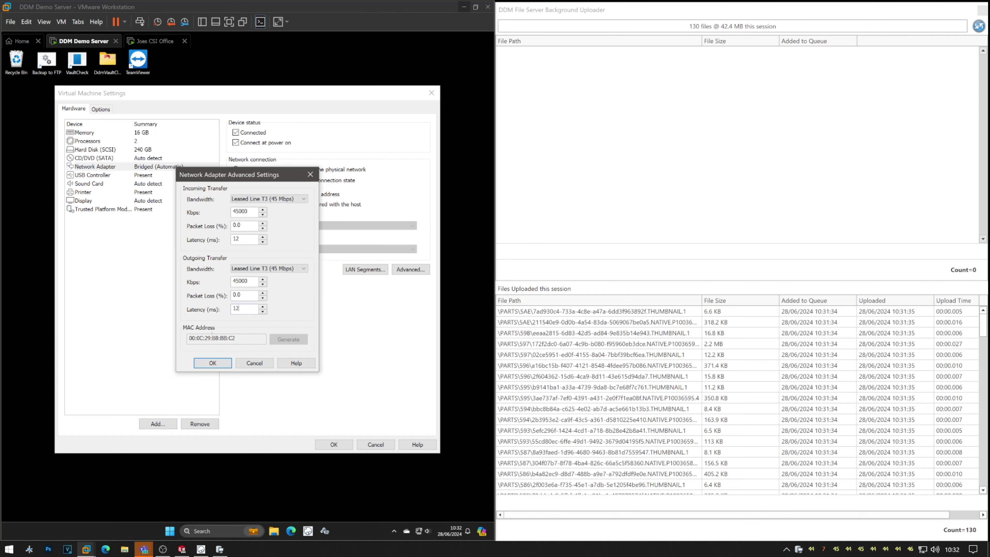
{"action": "left_click", "coordinate": [213, 363]}
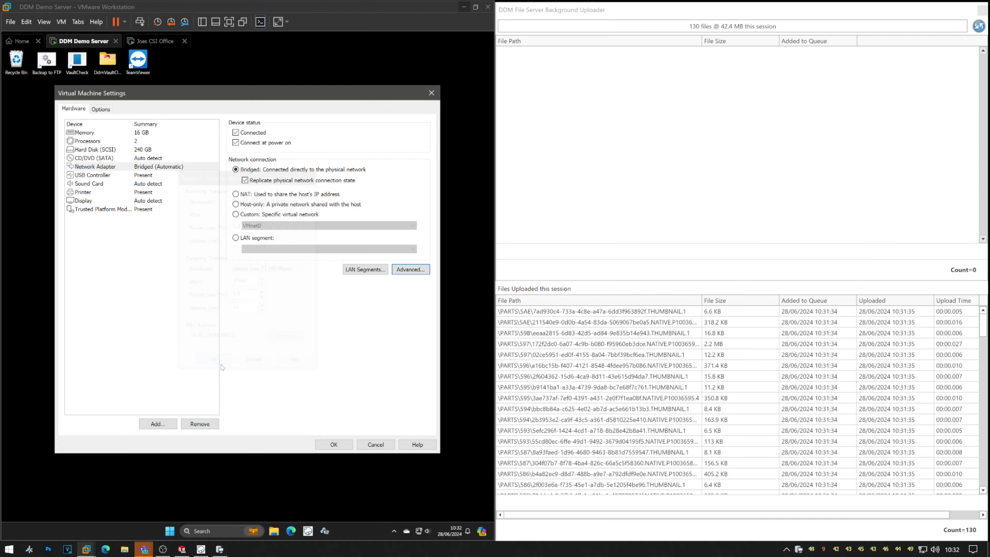
{"action": "left_click", "coordinate": [331, 444]}
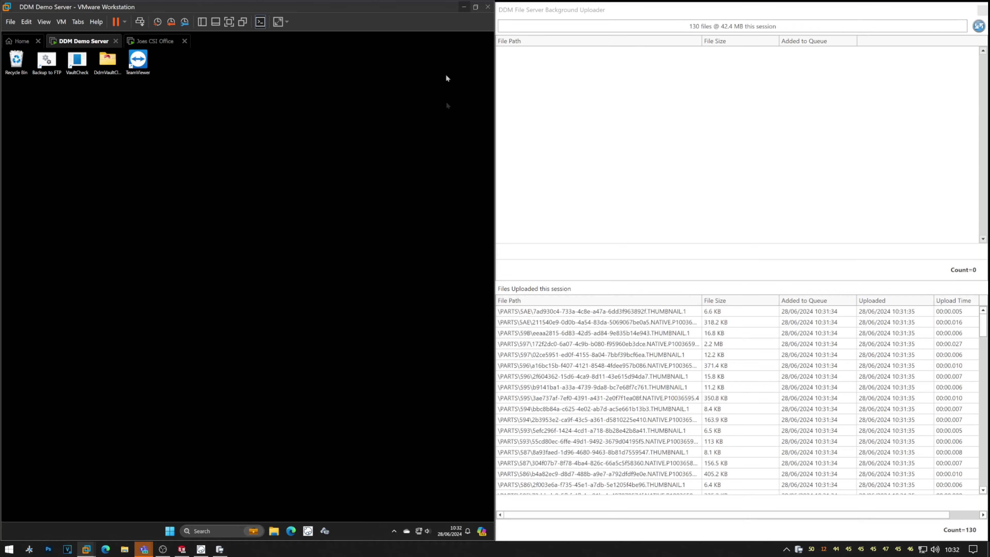
{"action": "left_click", "coordinate": [463, 7]}
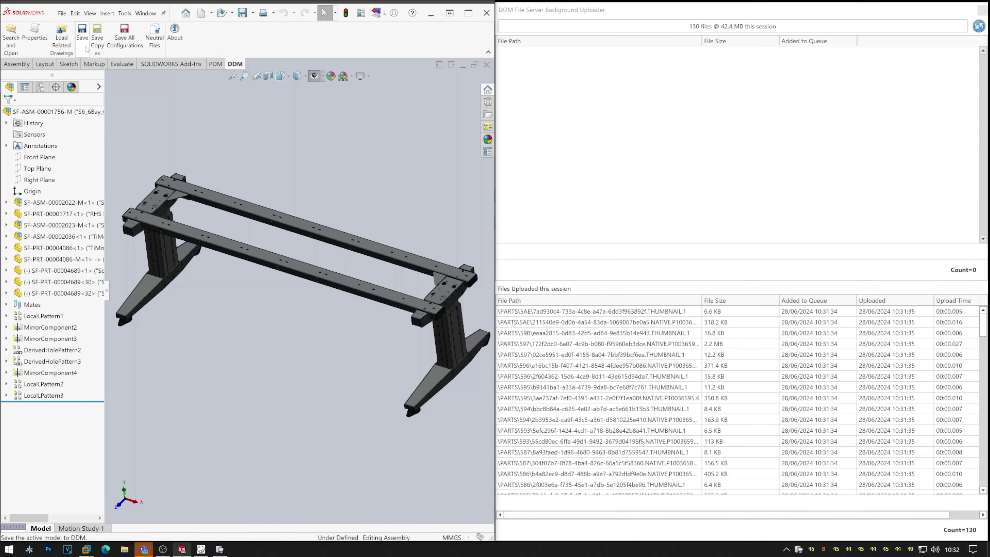
Resave SF-ASM-00001756-M into DDM with all 57 expanded items set to Overwrite.
{"action": "key", "text": "ctrl+s"}
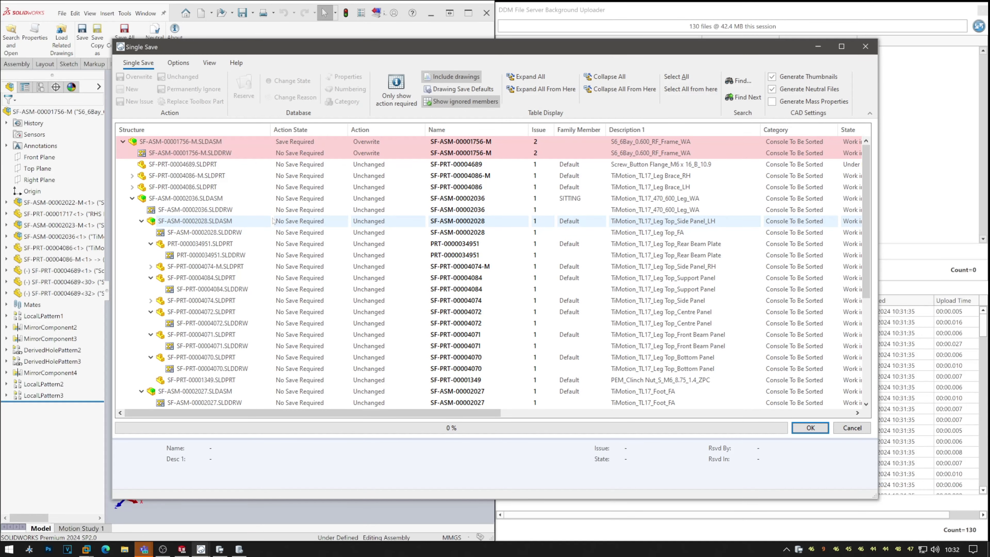
{"action": "left_click", "coordinate": [525, 77]}
{"action": "left_click", "coordinate": [676, 77]}
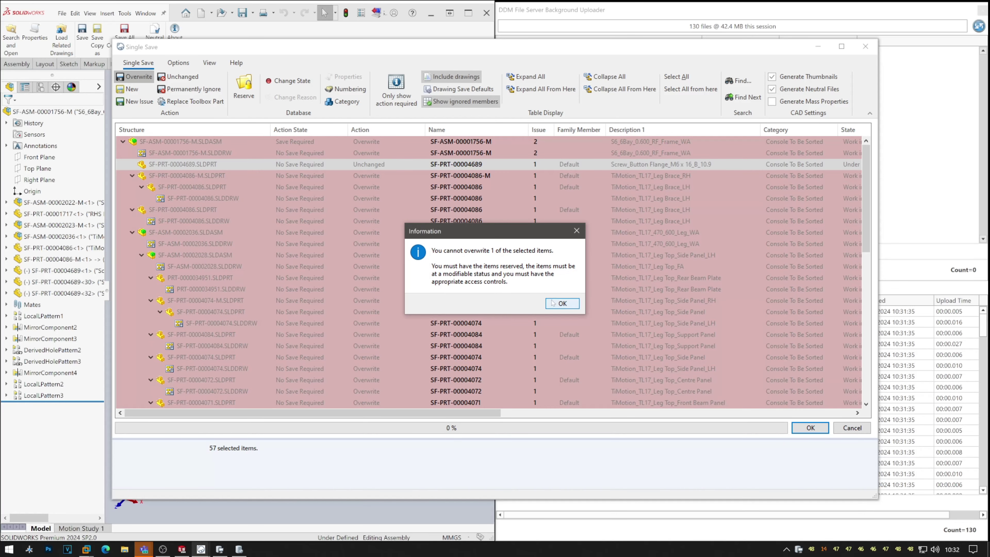
{"action": "left_click", "coordinate": [550, 302]}
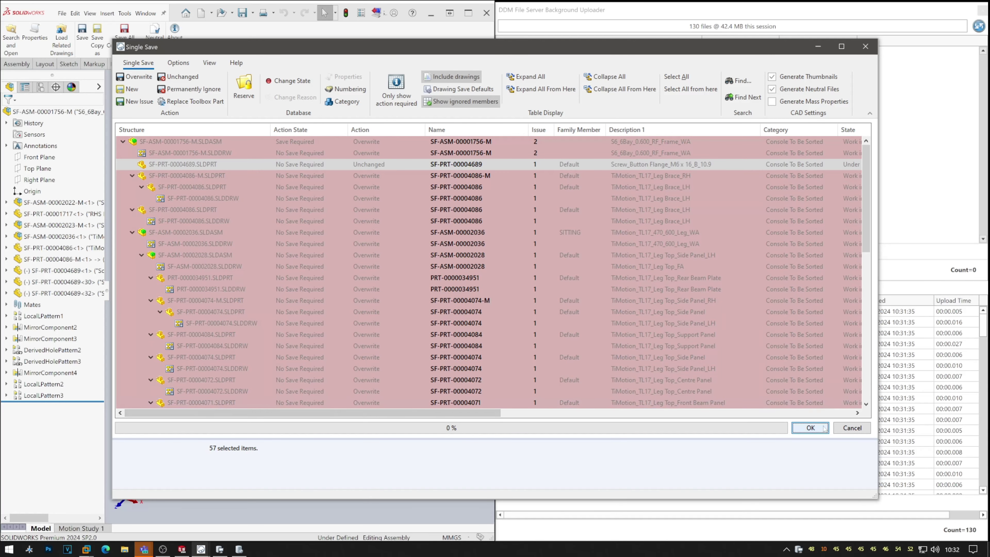
{"action": "left_click", "coordinate": [811, 427]}
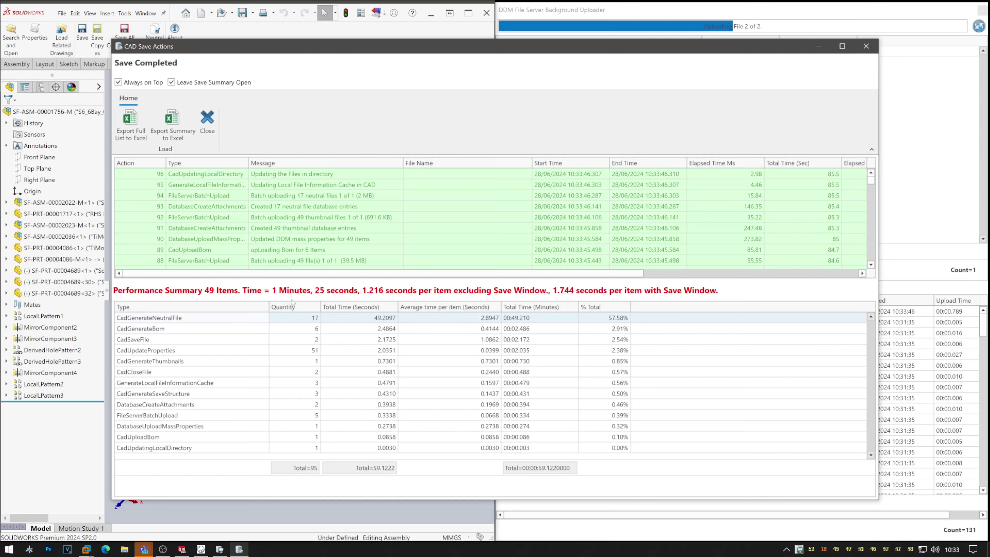
Close the CAD Save Actions summary and then the frame assembly document.
{"action": "left_click", "coordinate": [207, 122]}
{"action": "middle_click_drag", "start_coordinate": [336, 357], "coordinate": [361, 361]}
{"action": "scroll", "coordinate": [360, 360], "scroll_direction": "down", "scroll_amount": 5}
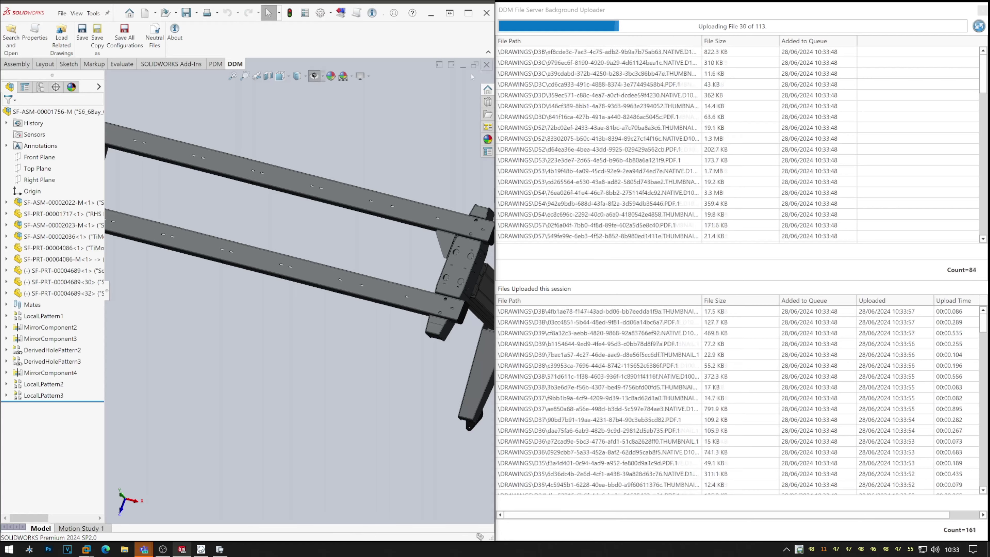
{"action": "left_click", "coordinate": [487, 64]}
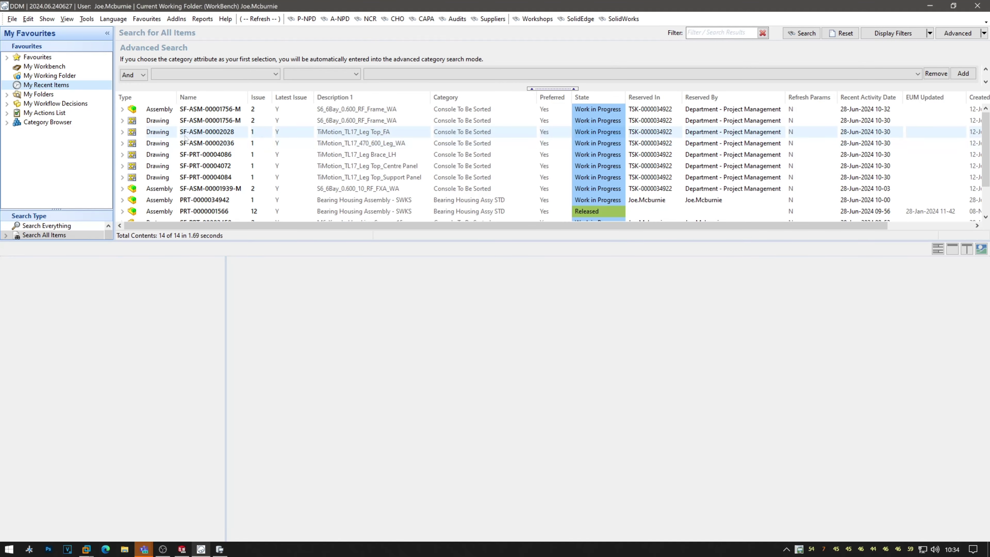
{"action": "double_click", "coordinate": [335, 203]}
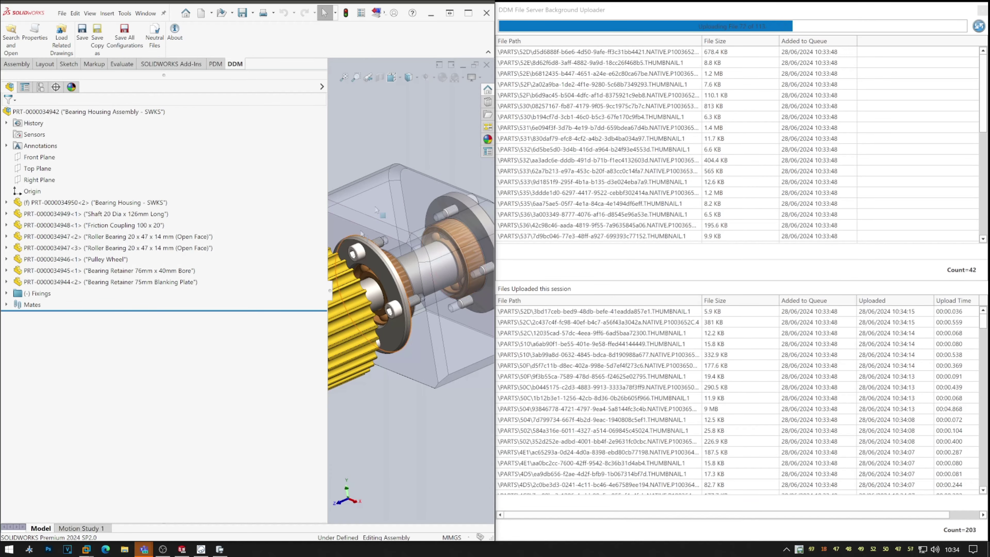
{"action": "left_click_drag", "start_coordinate": [335, 289], "coordinate": [143, 291]}
{"action": "middle_click_drag", "start_coordinate": [375, 275], "coordinate": [399, 345]}
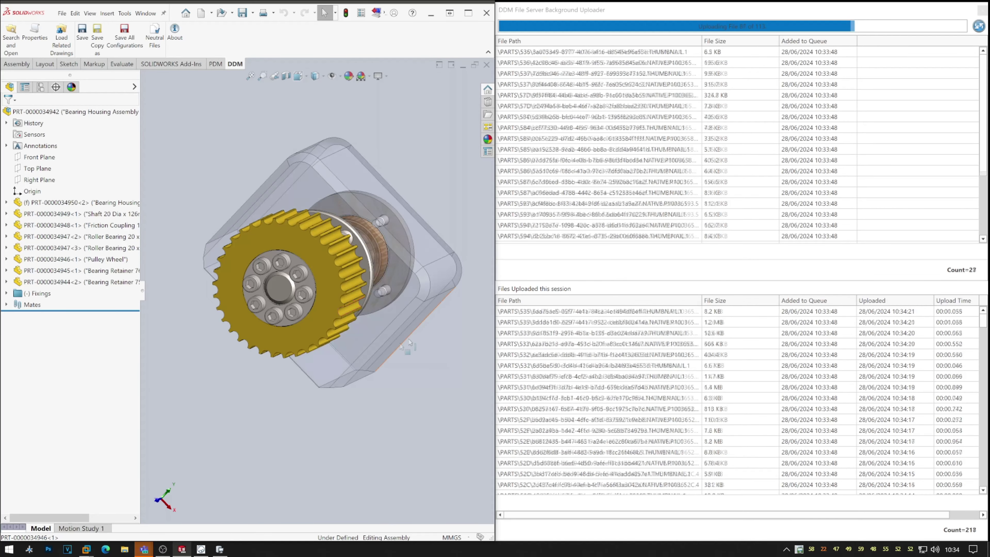
{"action": "middle_click_drag", "start_coordinate": [405, 224], "coordinate": [401, 250]}
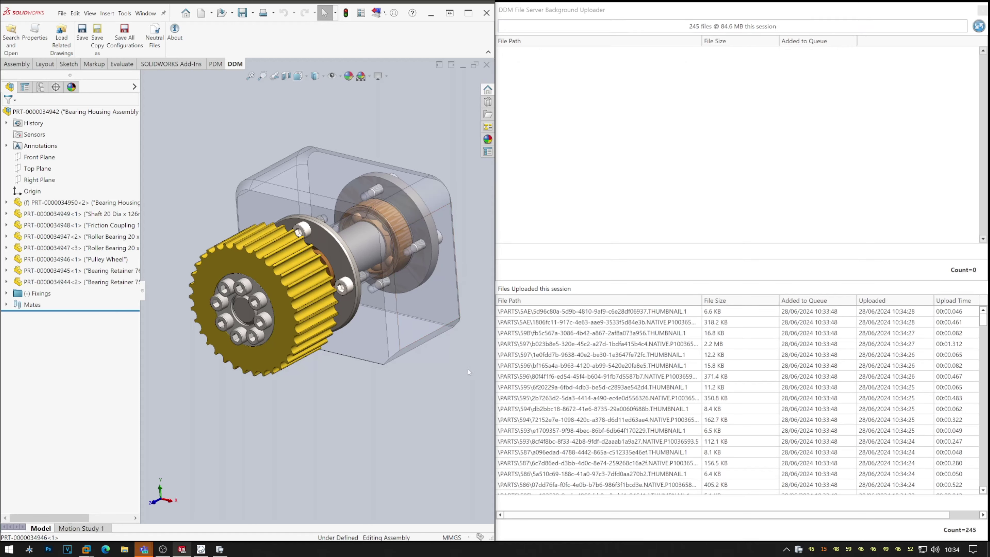
Close the uploader monitor and the Bearing Housing Assembly, returning to the DDM workshop search.
{"action": "left_click", "coordinate": [982, 11]}
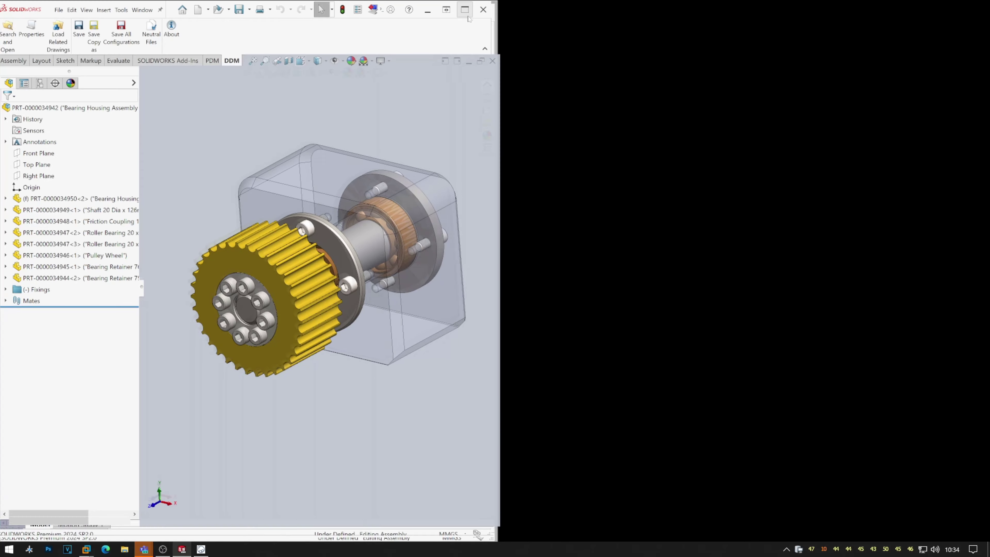
{"action": "left_click", "coordinate": [469, 14]}
{"action": "left_click", "coordinate": [982, 62]}
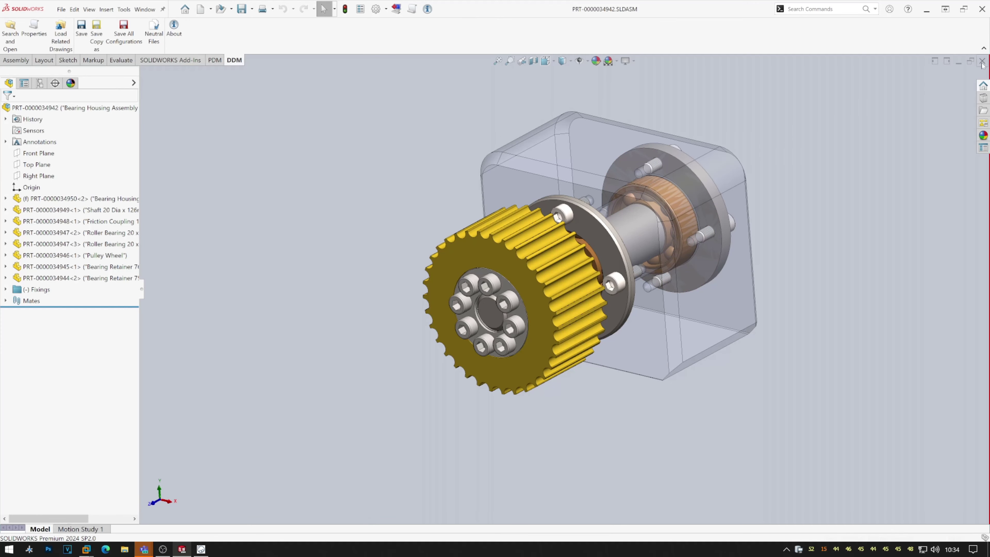
{"action": "left_click", "coordinate": [201, 549]}
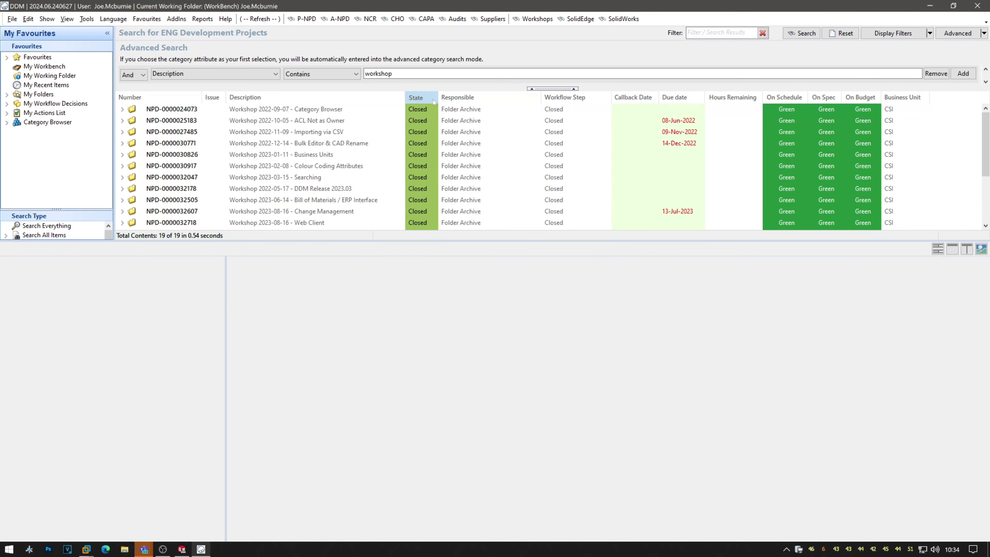
Open the New SolidWorks Interface Preview workshop's actions and mark Background File Uploader Completed.
{"action": "left_click", "coordinate": [419, 97]}
{"action": "left_click", "coordinate": [431, 110]}
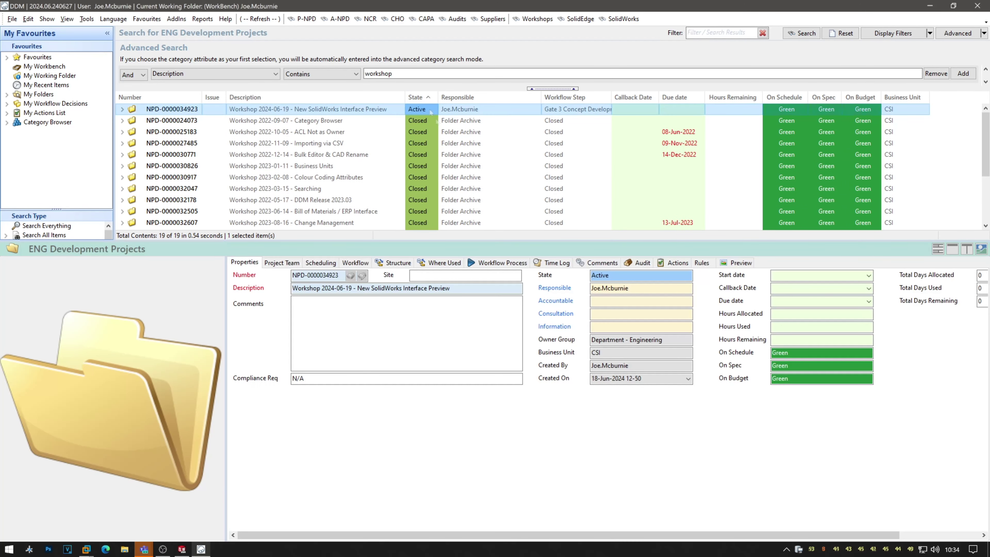
{"action": "left_click", "coordinate": [677, 263]}
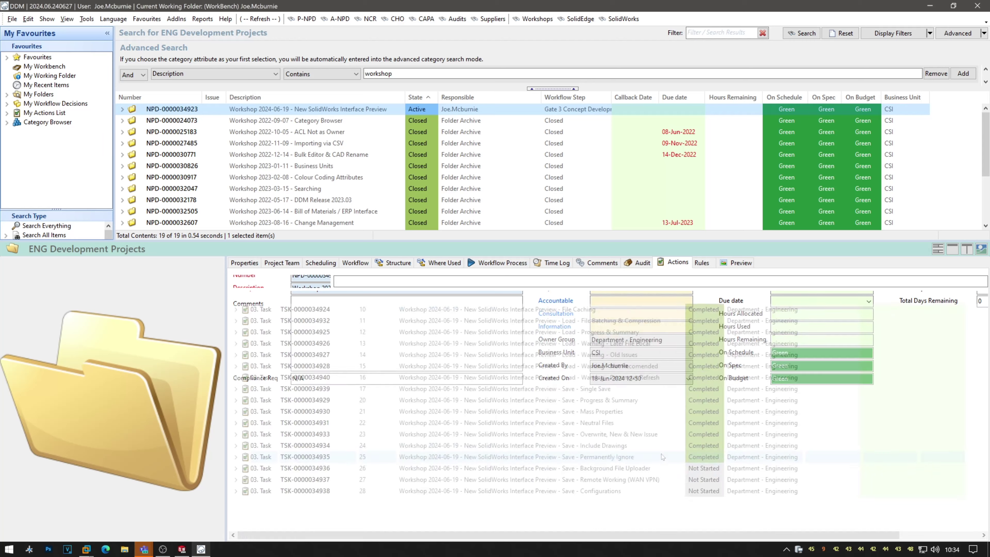
{"action": "left_click", "coordinate": [598, 480]}
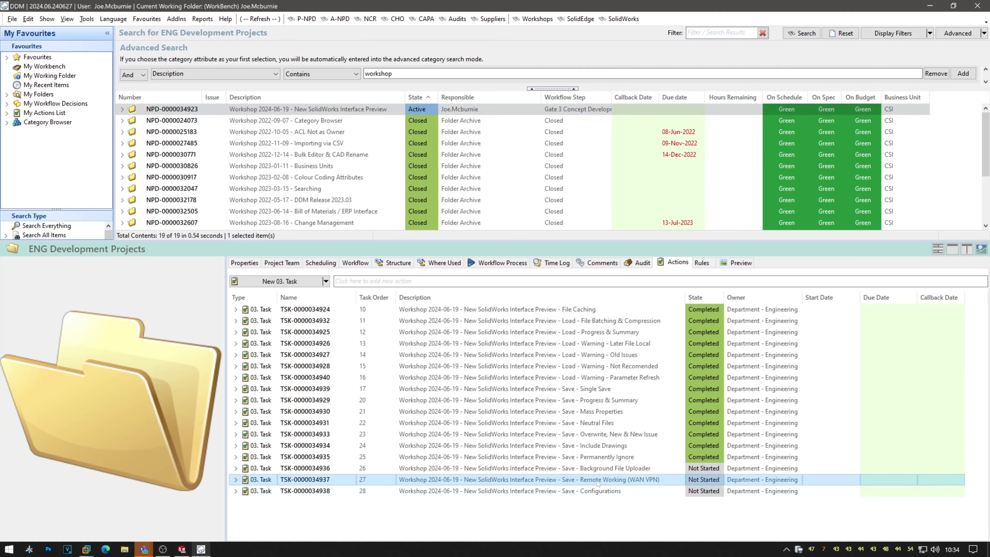
{"action": "left_click", "coordinate": [586, 470]}
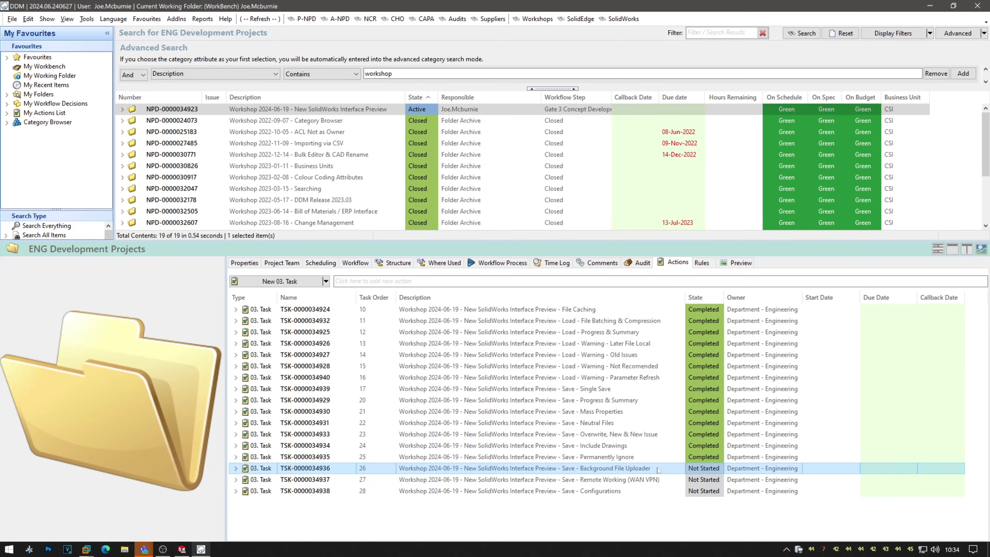
{"action": "left_click", "coordinate": [719, 469]}
{"action": "left_click", "coordinate": [719, 469]}
{"action": "left_click", "coordinate": [708, 505]}
{"action": "left_click", "coordinate": [665, 480]}
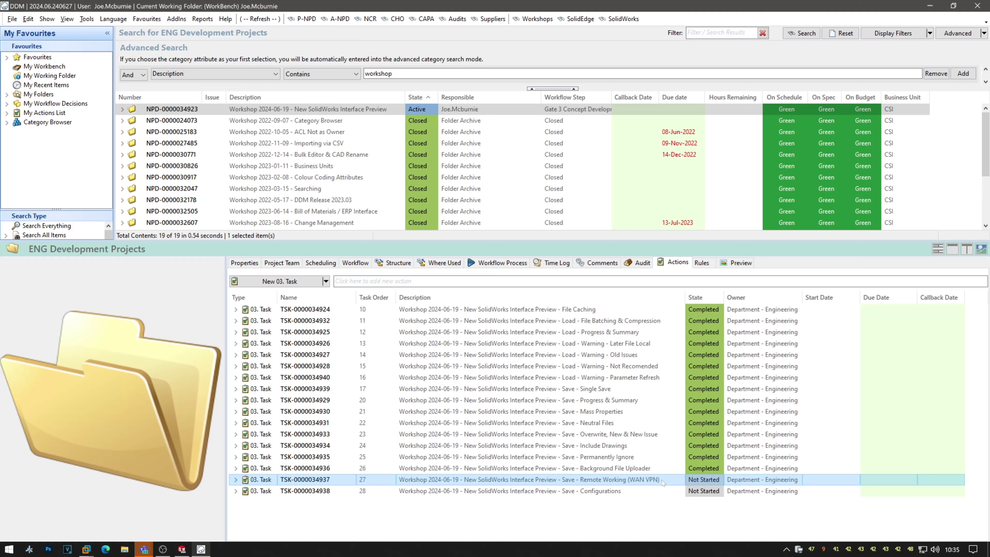
Mark the Remote Working (WAN VPN) task as Completed.
{"action": "left_click", "coordinate": [720, 483]}
{"action": "left_click", "coordinate": [719, 480]}
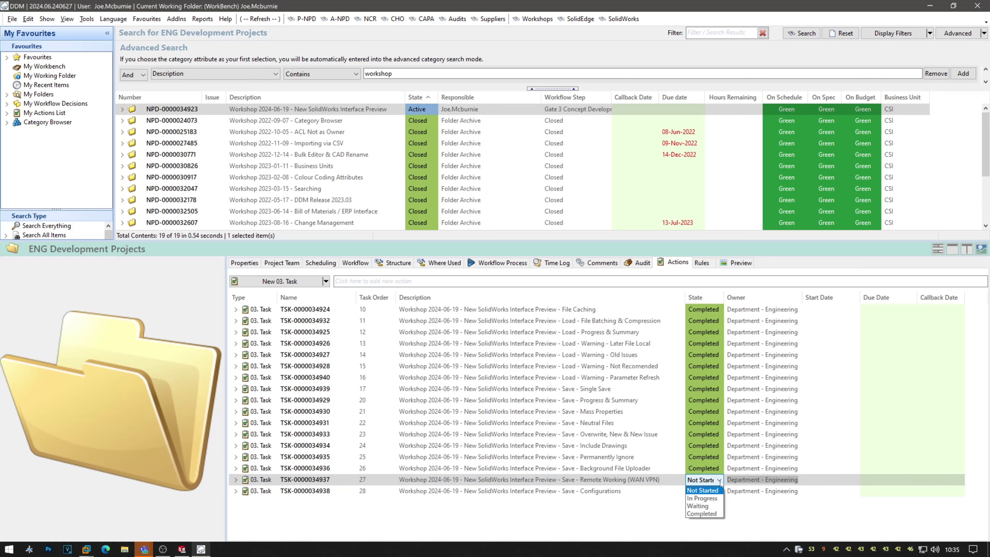
{"action": "left_click", "coordinate": [717, 515]}
{"action": "left_click", "coordinate": [647, 492]}
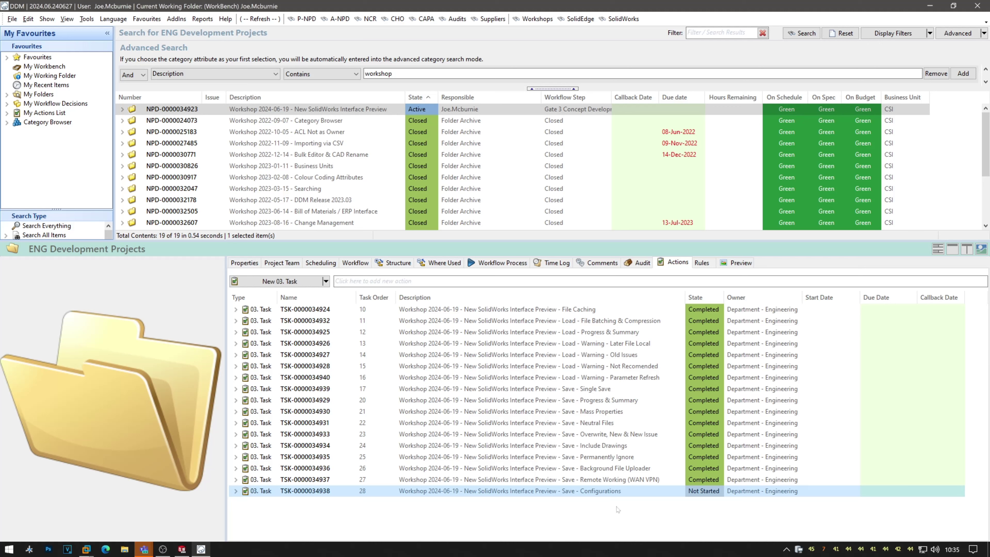
Browse Category Browser > Part > Purchased Hardware > X. Templates and fit all result columns.
{"action": "left_click_drag", "start_coordinate": [340, 239], "coordinate": [340, 263]}
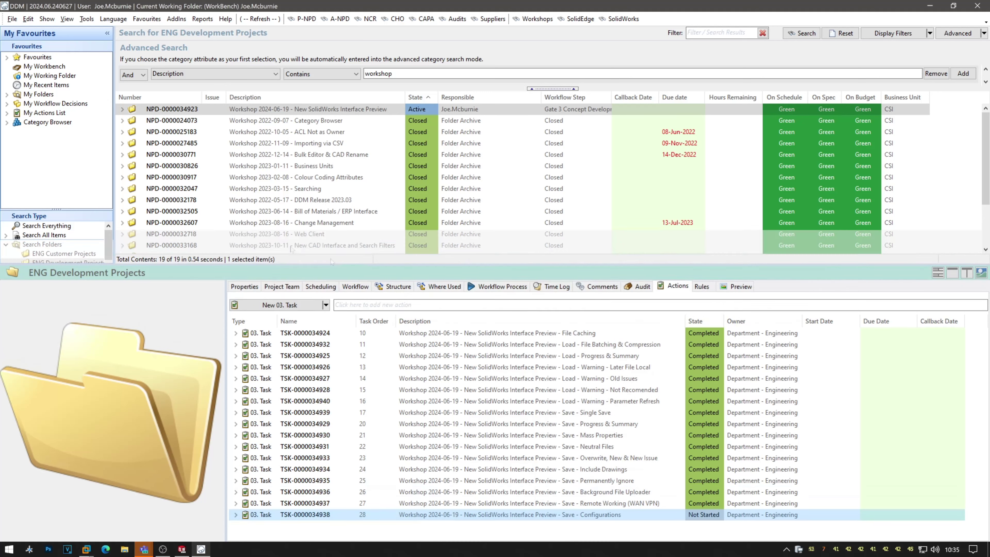
{"action": "double_click", "coordinate": [59, 123]}
{"action": "double_click", "coordinate": [40, 141]}
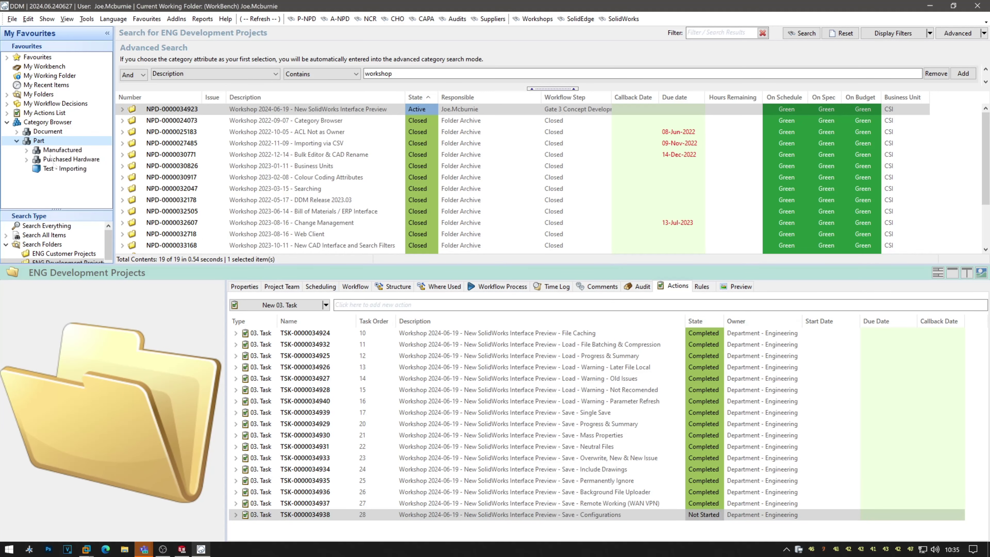
{"action": "double_click", "coordinate": [67, 158]}
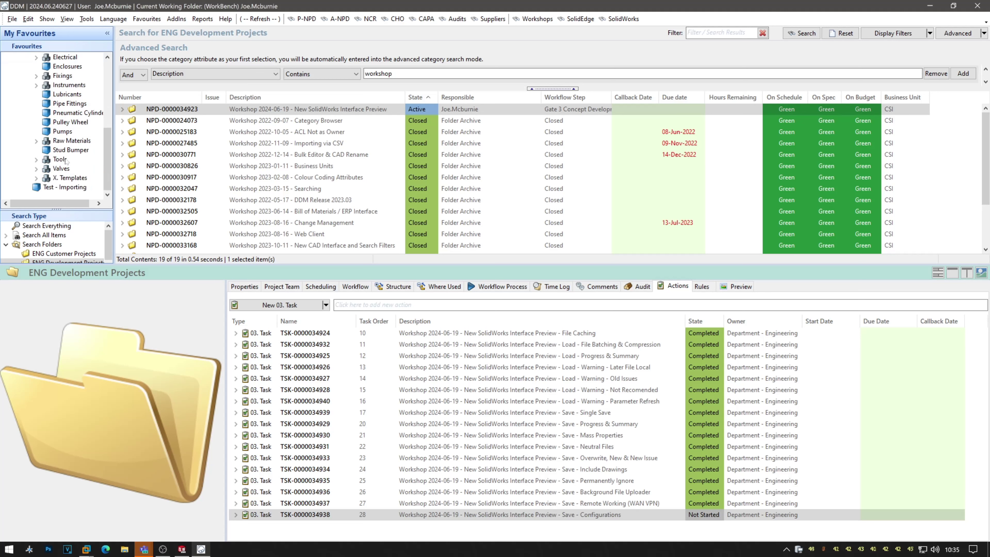
{"action": "double_click", "coordinate": [65, 177]}
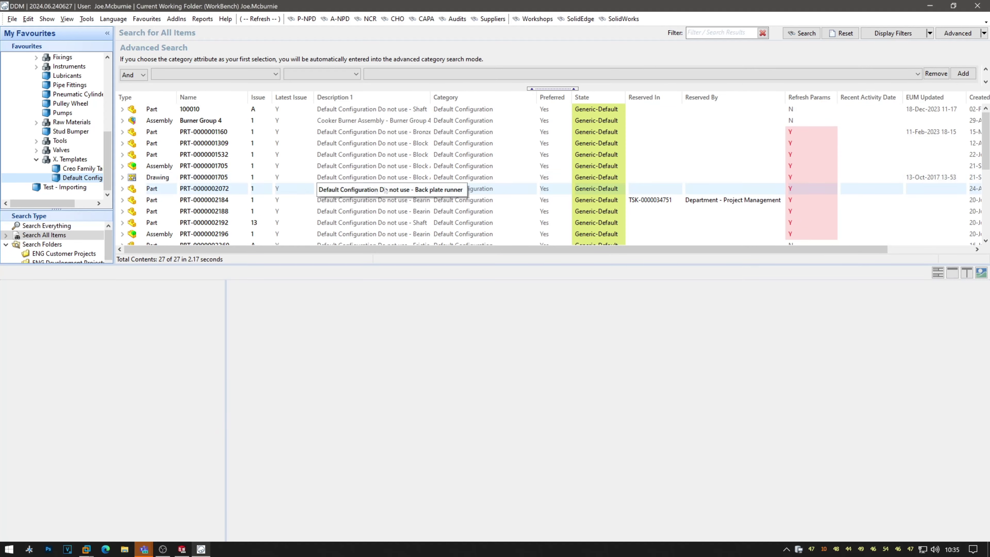
{"action": "right_click", "coordinate": [391, 100]}
{"action": "left_click", "coordinate": [421, 119]}
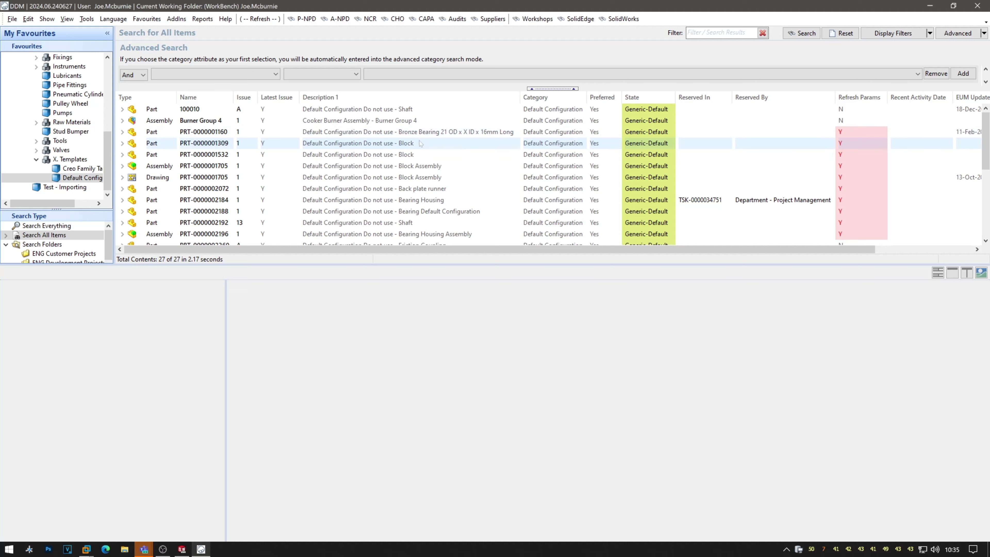
{"action": "left_click", "coordinate": [418, 200]}
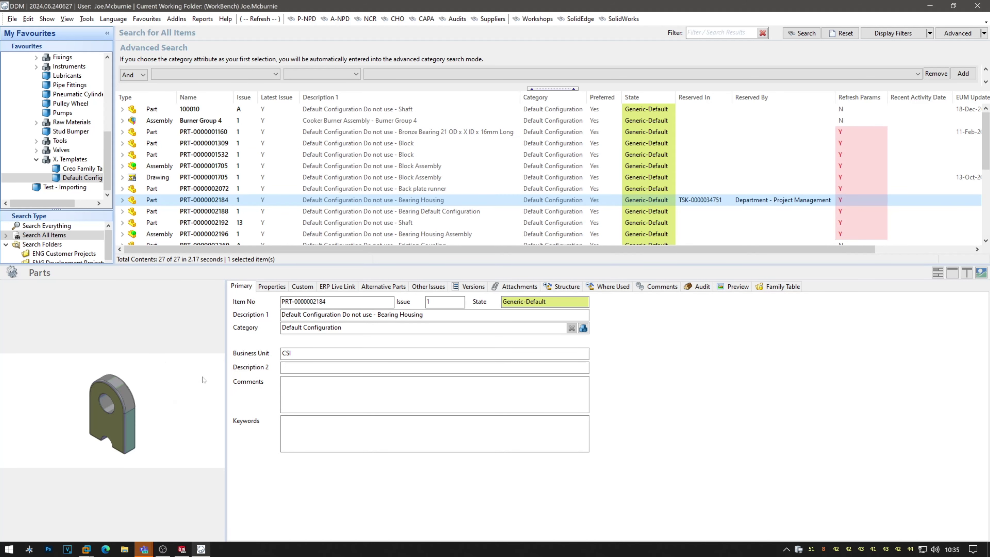
{"action": "left_click", "coordinate": [781, 286]}
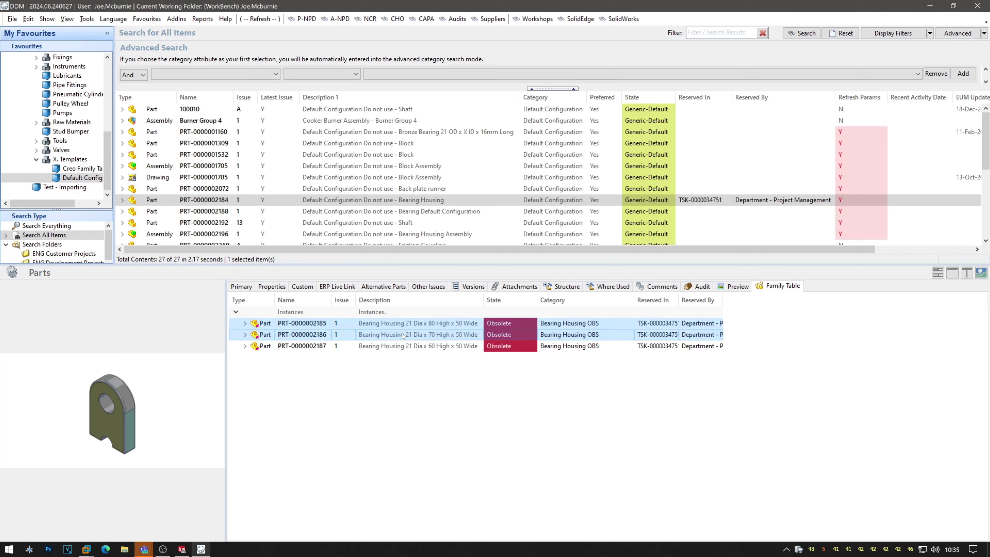
{"action": "left_click", "coordinate": [379, 200]}
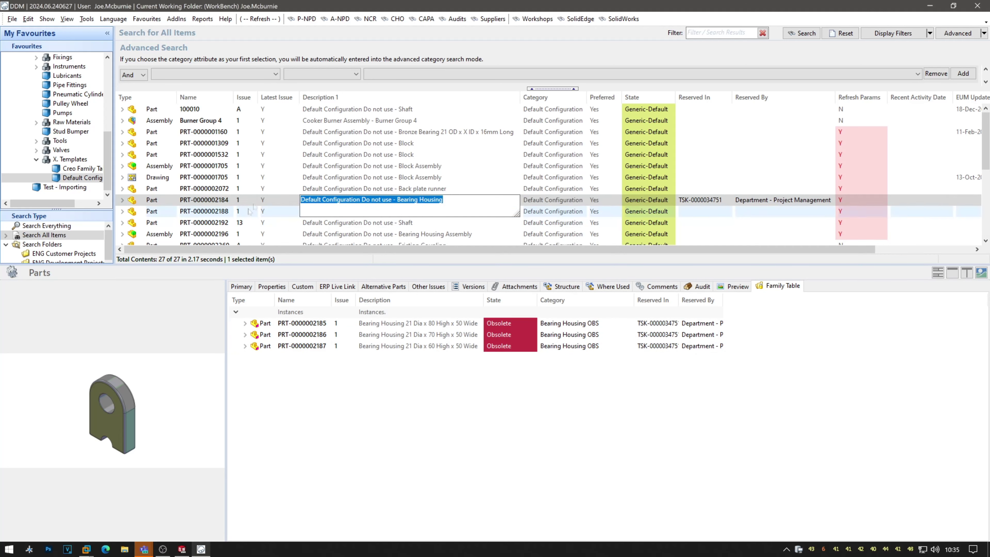
{"action": "left_click", "coordinate": [282, 201]}
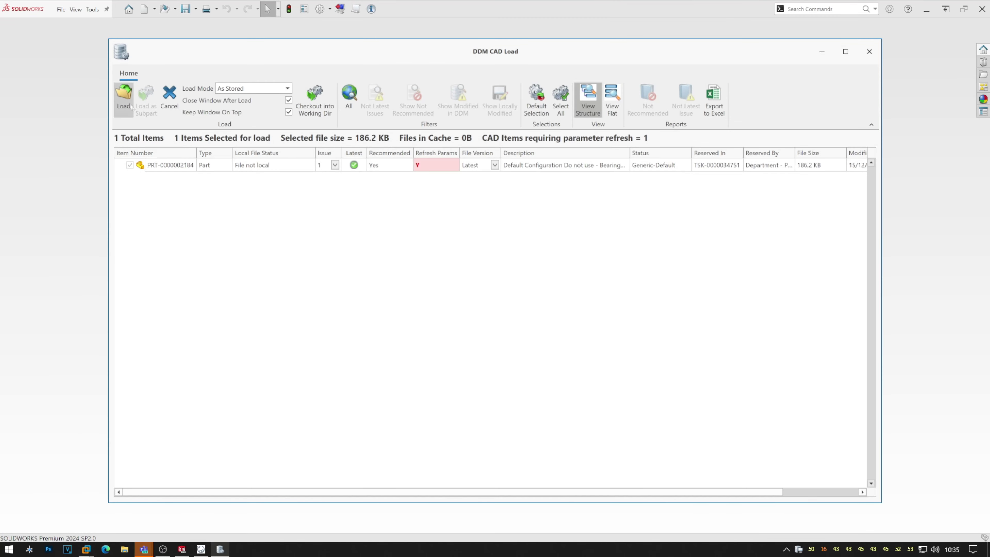
{"action": "left_click", "coordinate": [130, 106]}
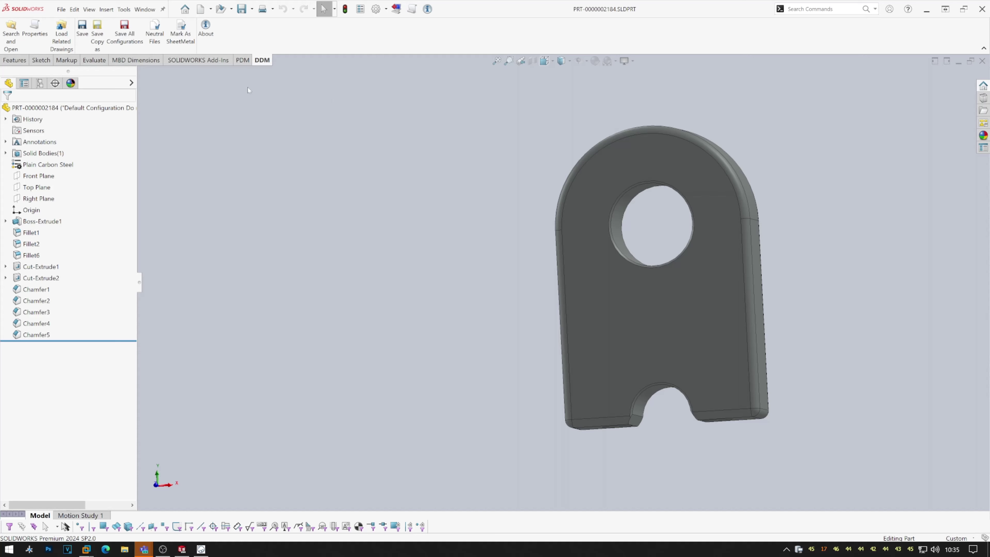
Fit and rotate the part, widen the tree panel, and review its Default and Default_New2 configurations.
{"action": "left_click", "coordinate": [497, 64]}
{"action": "middle_click_drag", "start_coordinate": [420, 150], "coordinate": [370, 217]}
{"action": "left_click_drag", "start_coordinate": [139, 285], "coordinate": [275, 293]}
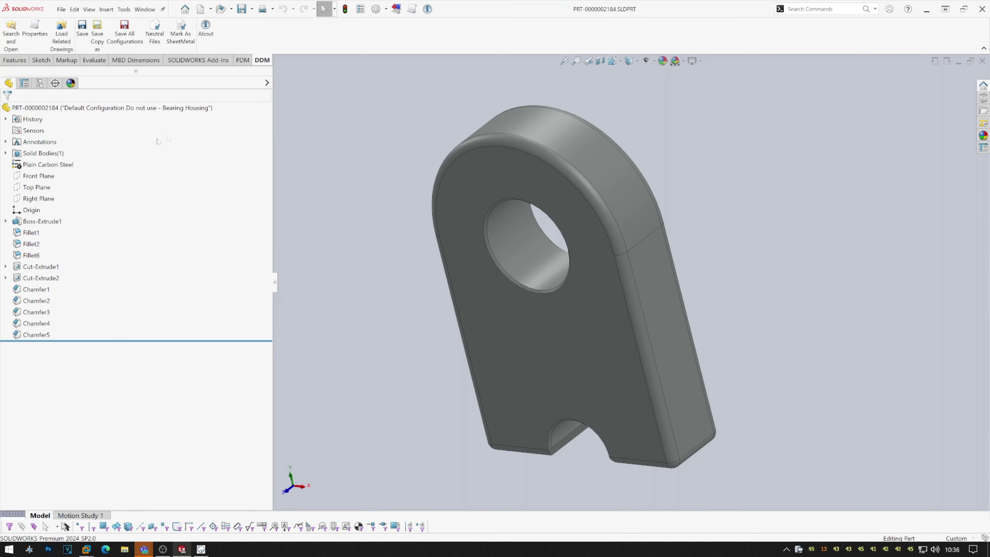
{"action": "left_click", "coordinate": [39, 83]}
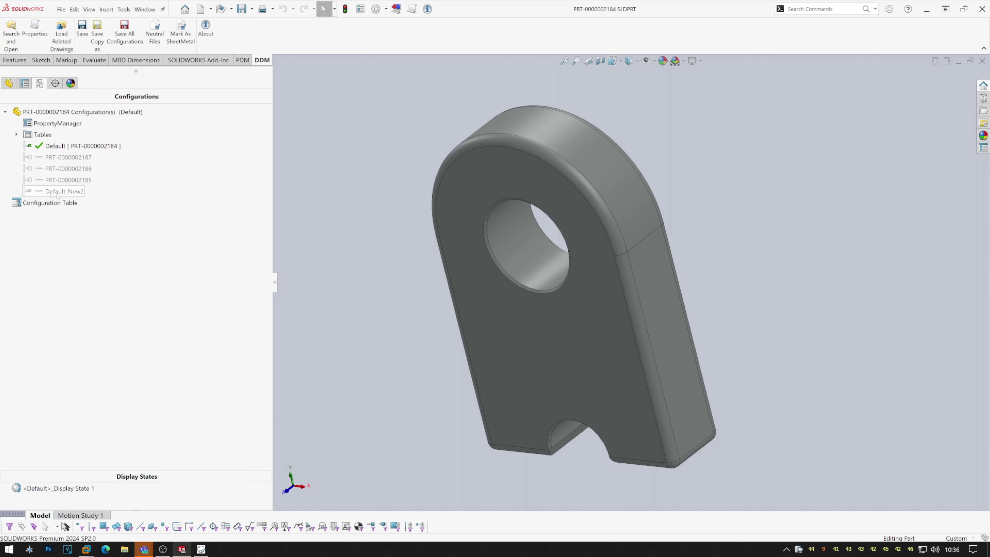
{"action": "left_click", "coordinate": [71, 194]}
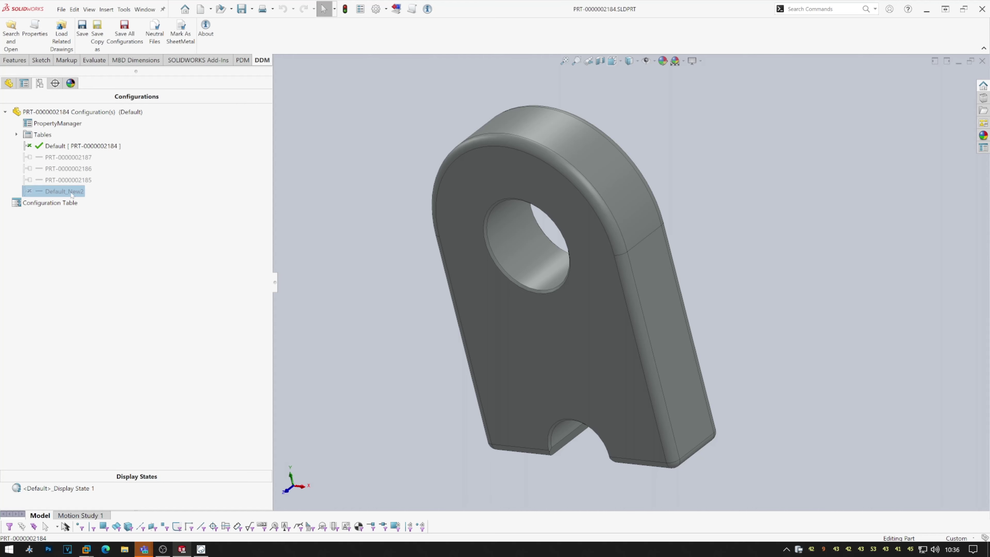
{"action": "left_click", "coordinate": [77, 146]}
Add a new configuration named Workshop and save the part to DDM.
{"action": "left_click", "coordinate": [80, 113]}
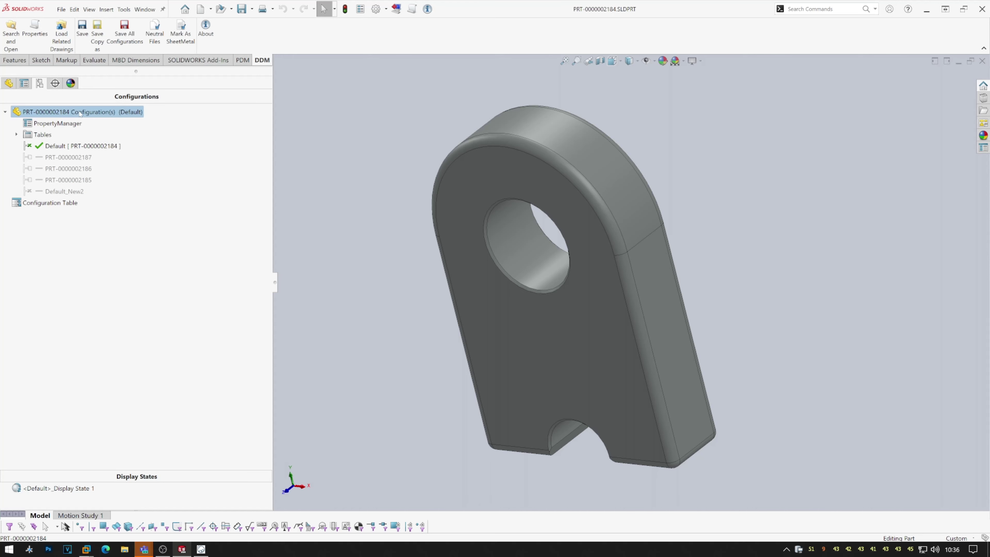
{"action": "right_click", "coordinate": [80, 113]}
{"action": "left_click", "coordinate": [100, 131]}
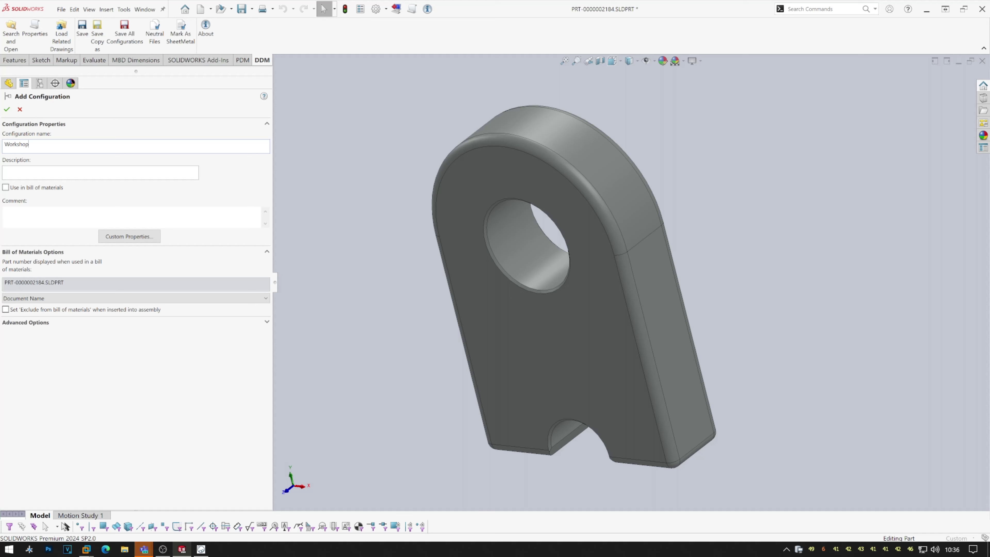
{"action": "left_click", "coordinate": [7, 109]}
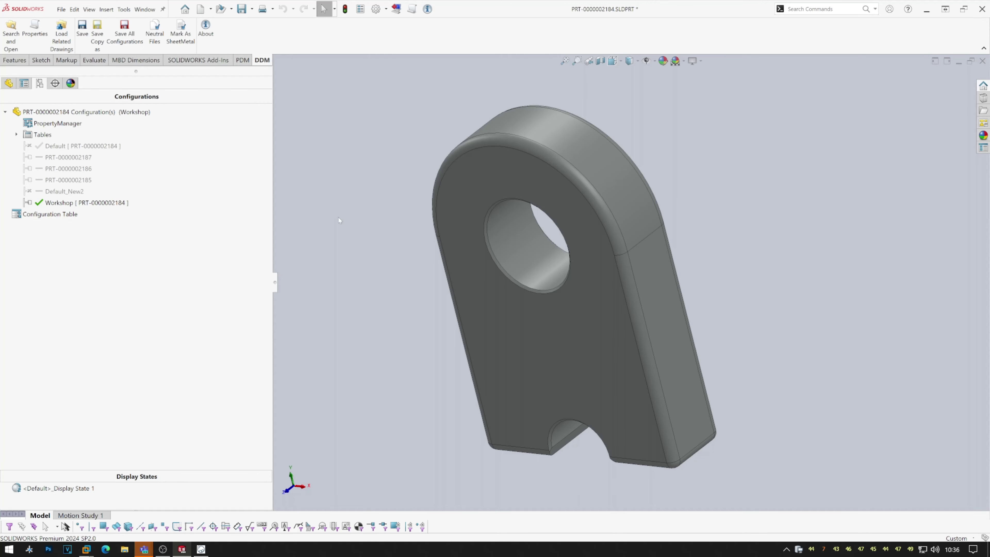
{"action": "key", "text": "ctrl+s"}
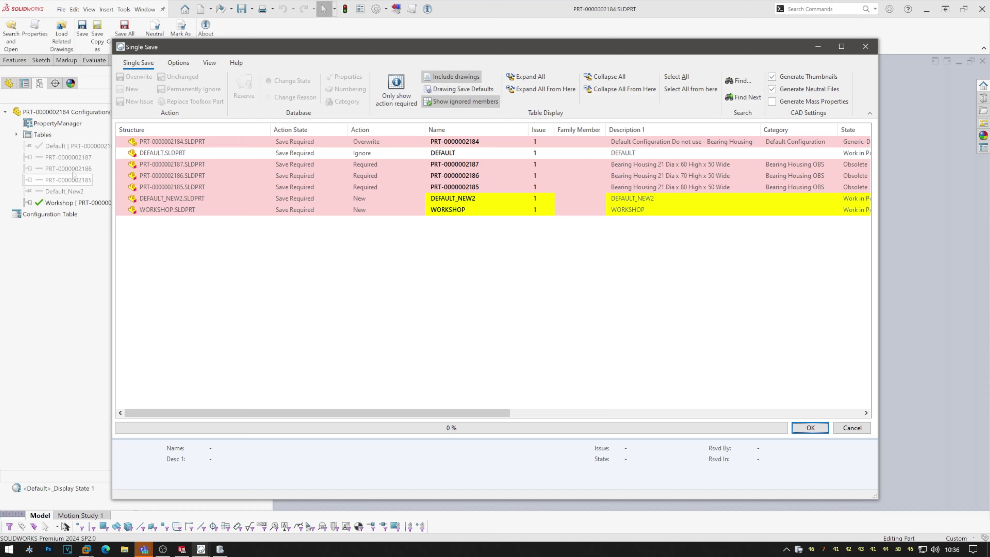
Autofit the save-list columns and set the three obsolete Bearing Housing instances to Ignore.
{"action": "right_click", "coordinate": [390, 130]}
{"action": "left_click", "coordinate": [429, 147]}
{"action": "left_click_drag", "start_coordinate": [650, 166], "coordinate": [661, 187]}
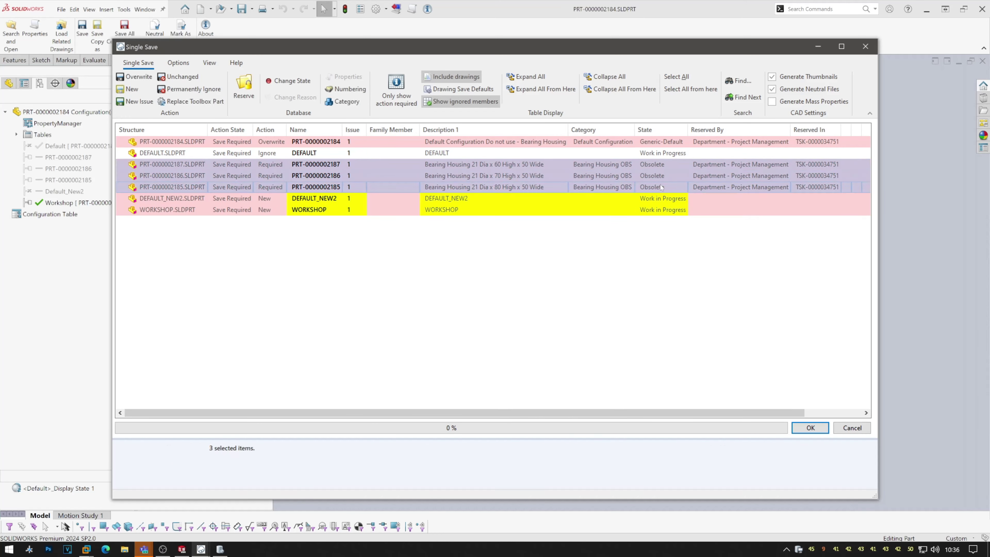
{"action": "right_click", "coordinate": [622, 188]}
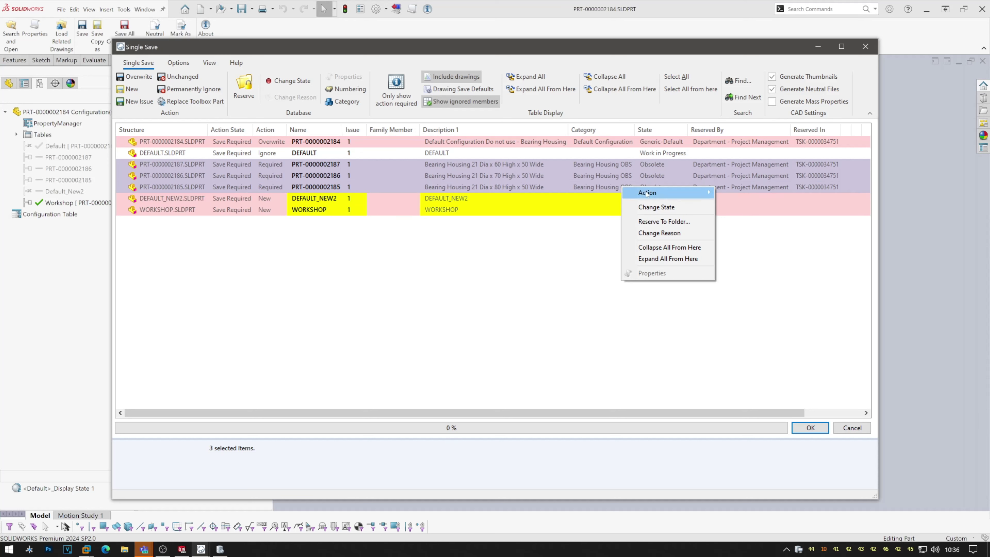
{"action": "mouse_move", "coordinate": [640, 193]}
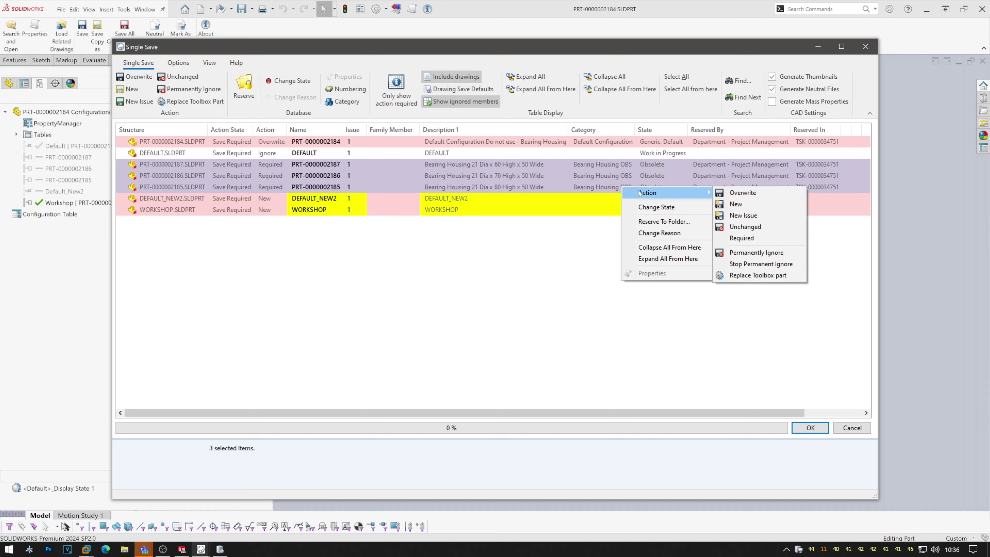
{"action": "left_click", "coordinate": [752, 252]}
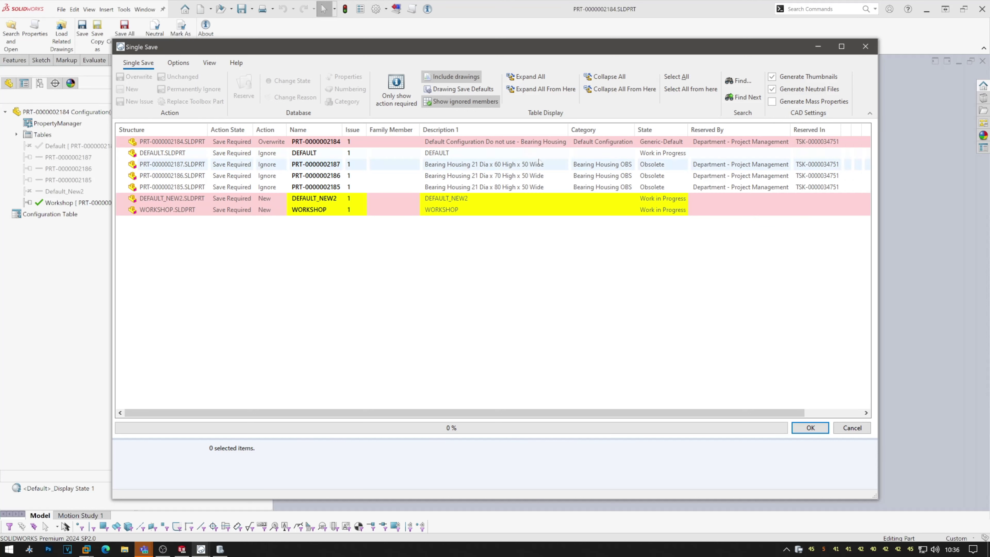
Select the new DEFAULT_NEW2 and WORKSHOP items and reserve them.
{"action": "left_click", "coordinate": [465, 102]}
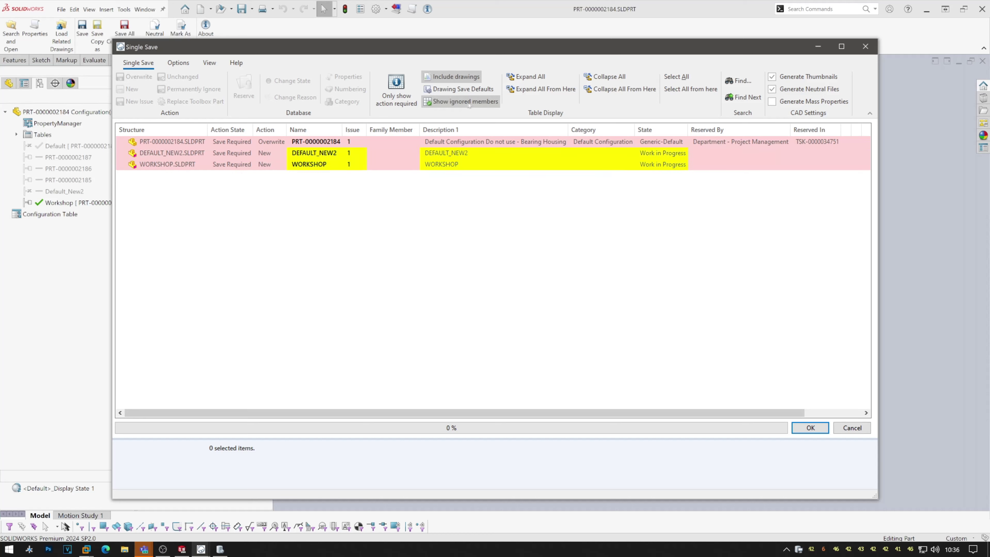
{"action": "left_click", "coordinate": [465, 102]}
{"action": "left_click", "coordinate": [343, 199]}
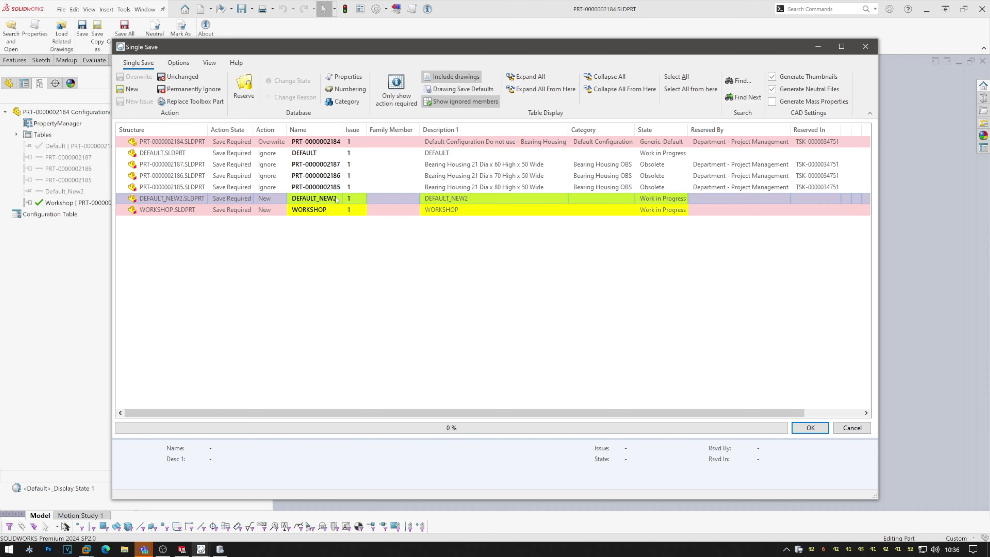
{"action": "left_click", "coordinate": [343, 209], "text": "shift"}
{"action": "left_click", "coordinate": [245, 87]}
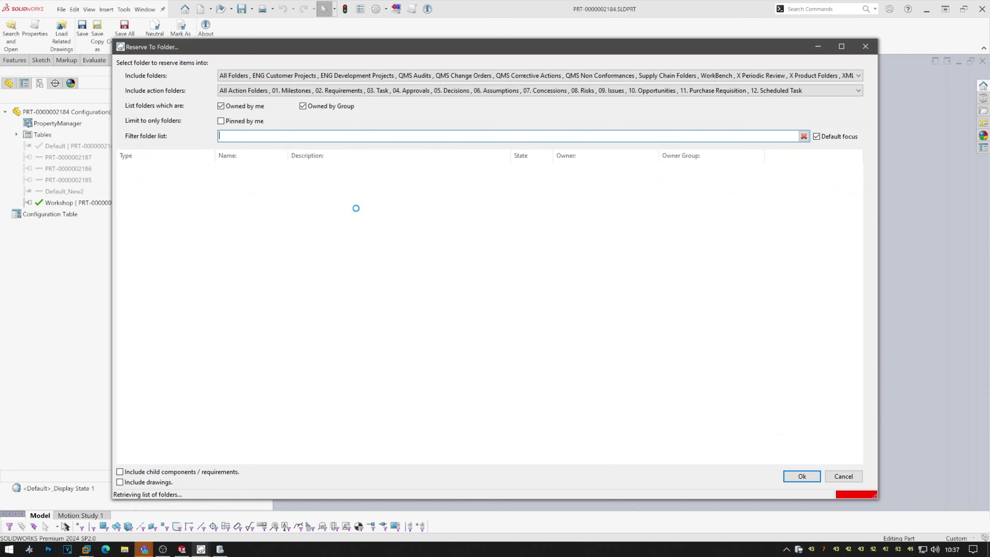
Reserve both items into the WorkBench folder and number them with Default Parts and Assemblies.
{"action": "double_click", "coordinate": [365, 168]}
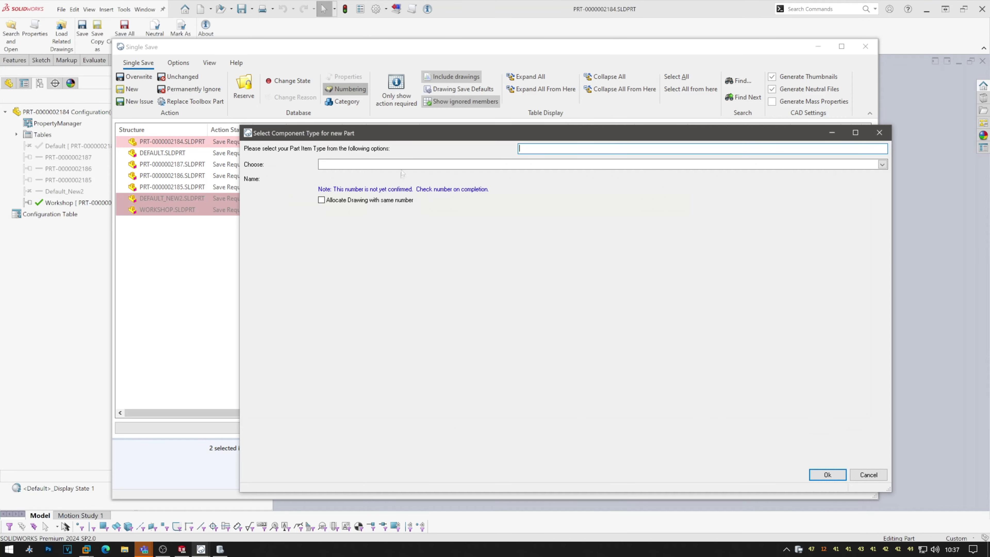
{"action": "left_click", "coordinate": [402, 165]}
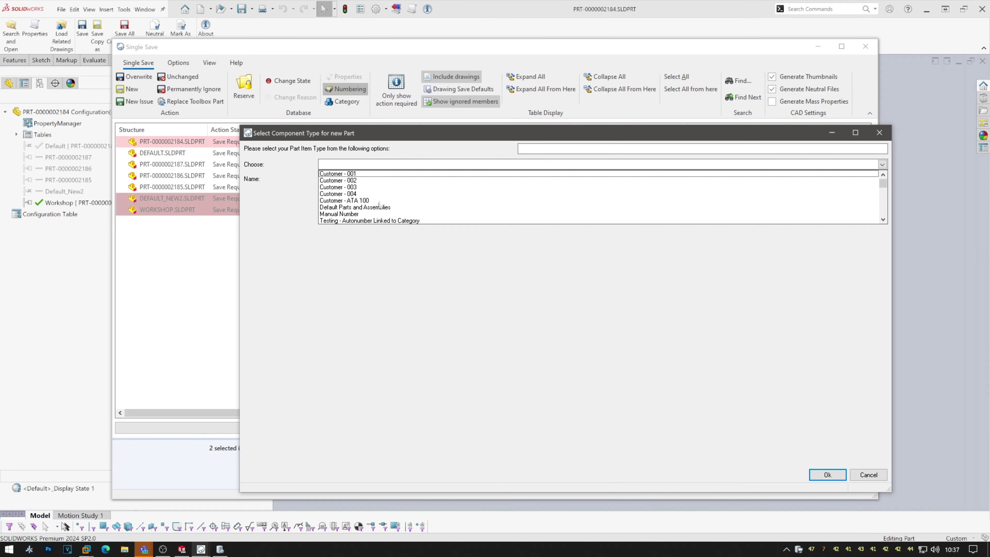
{"action": "left_click", "coordinate": [358, 207]}
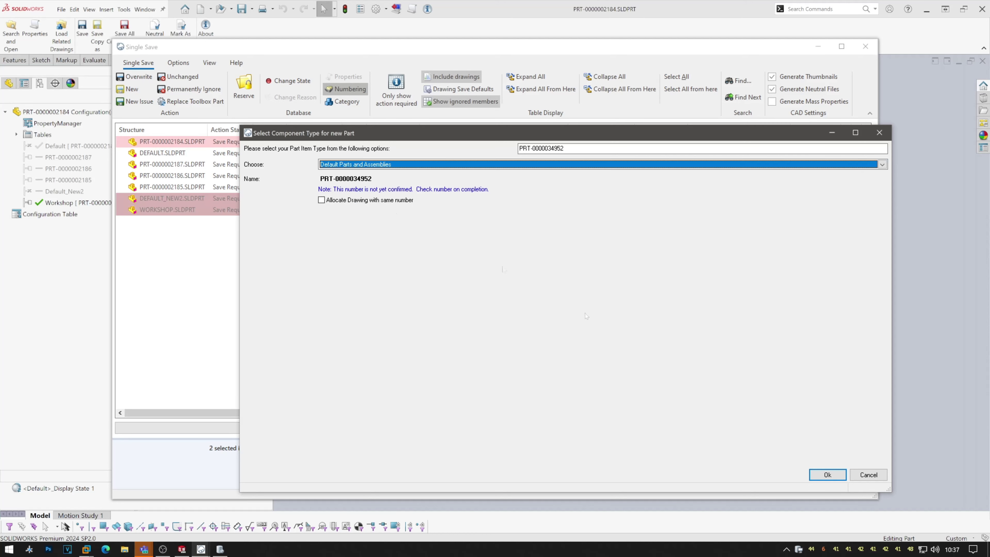
{"action": "key", "text": "Return"}
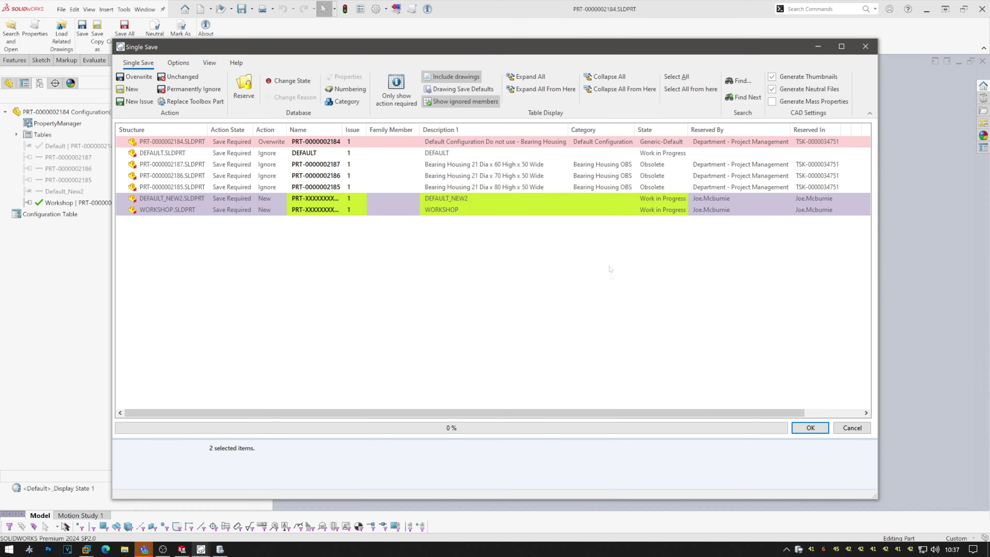
{"action": "left_click", "coordinate": [349, 102]}
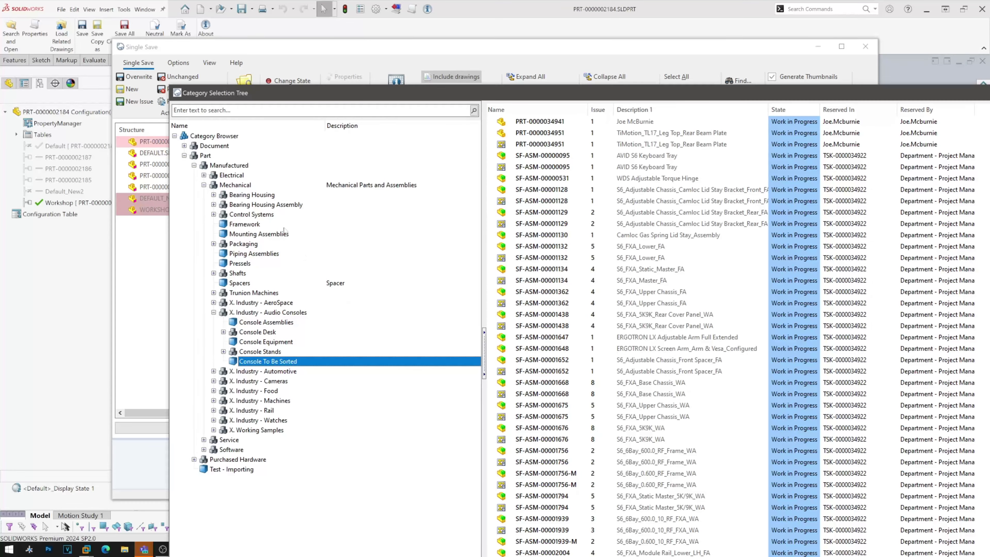
Filter the category tree by 'bearing' and assign Bearing Housing SPE to both items.
{"action": "type", "text": "bearuing"}
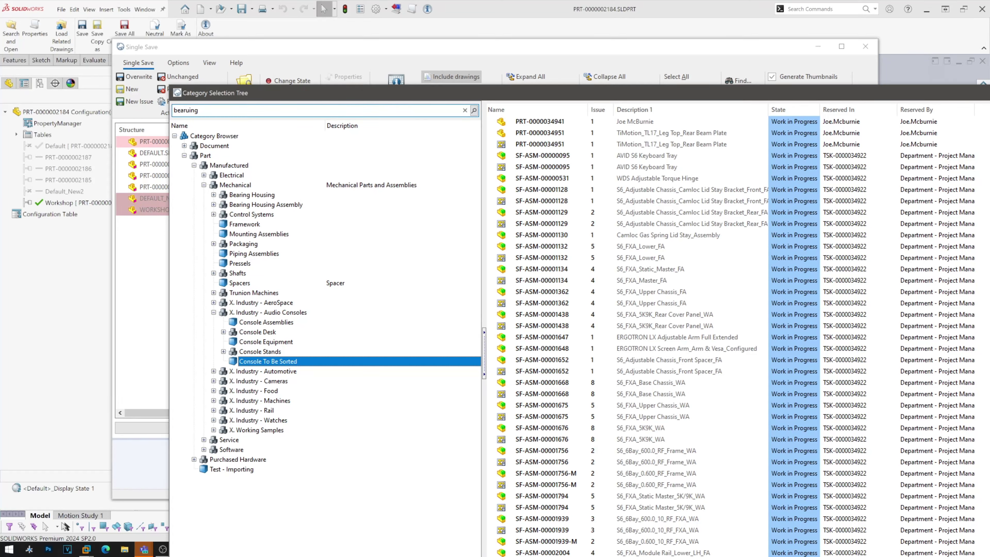
{"action": "key", "text": "BackSpace"}
{"action": "key", "text": "BackSpace"}
{"action": "key", "text": "BackSpace"}
{"action": "key", "text": "BackSpace"}
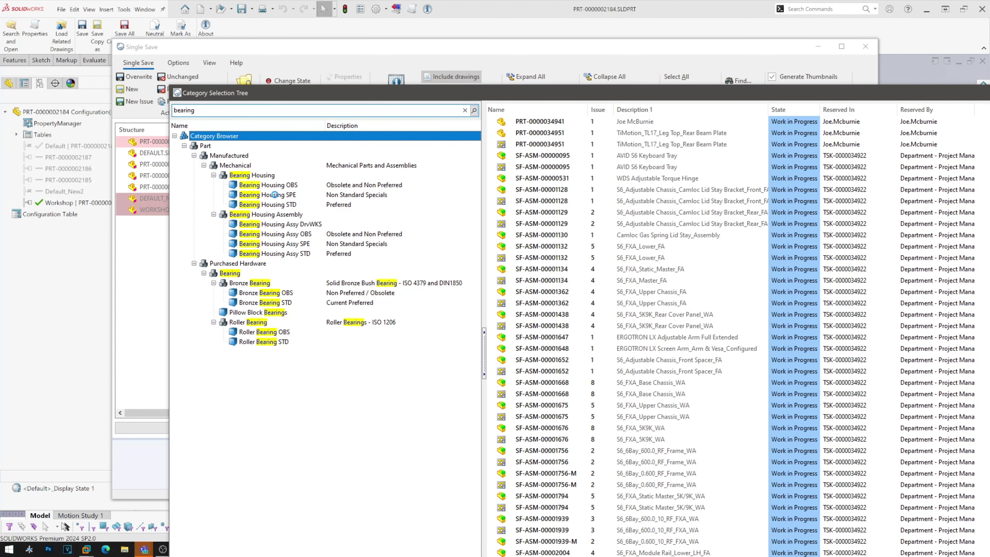
{"action": "right_click", "coordinate": [290, 93]}
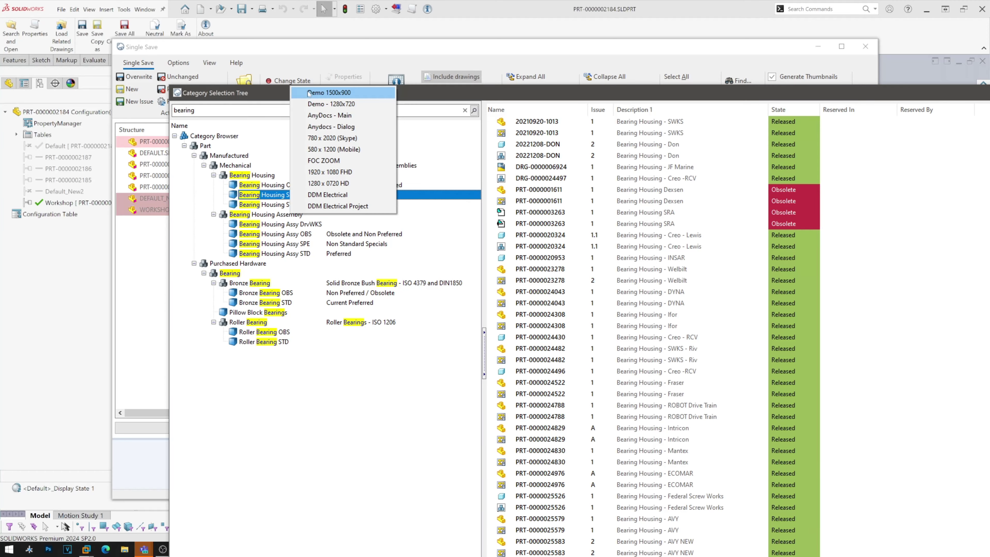
{"action": "left_click", "coordinate": [328, 93]}
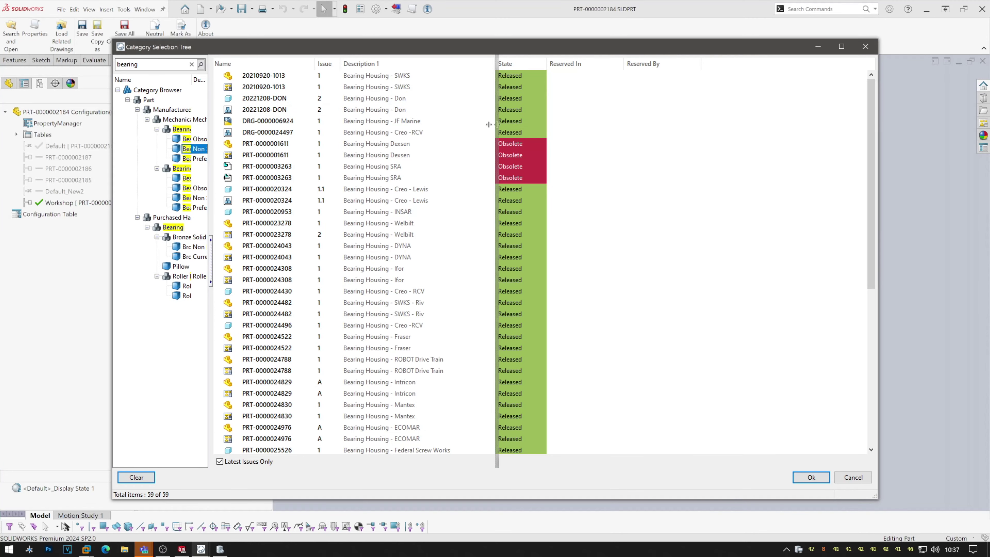
{"action": "left_click_drag", "start_coordinate": [489, 125], "coordinate": [490, 125]}
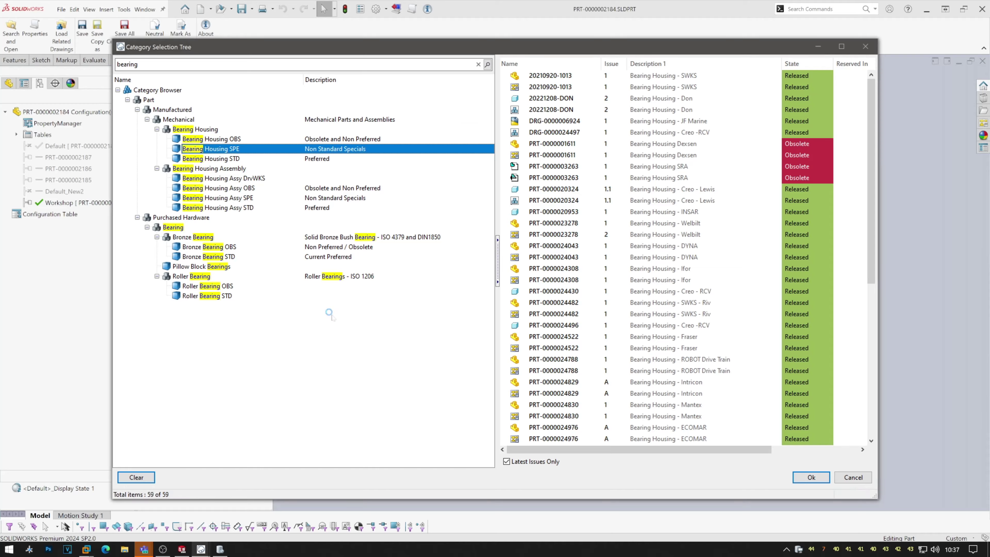
{"action": "double_click", "coordinate": [212, 150]}
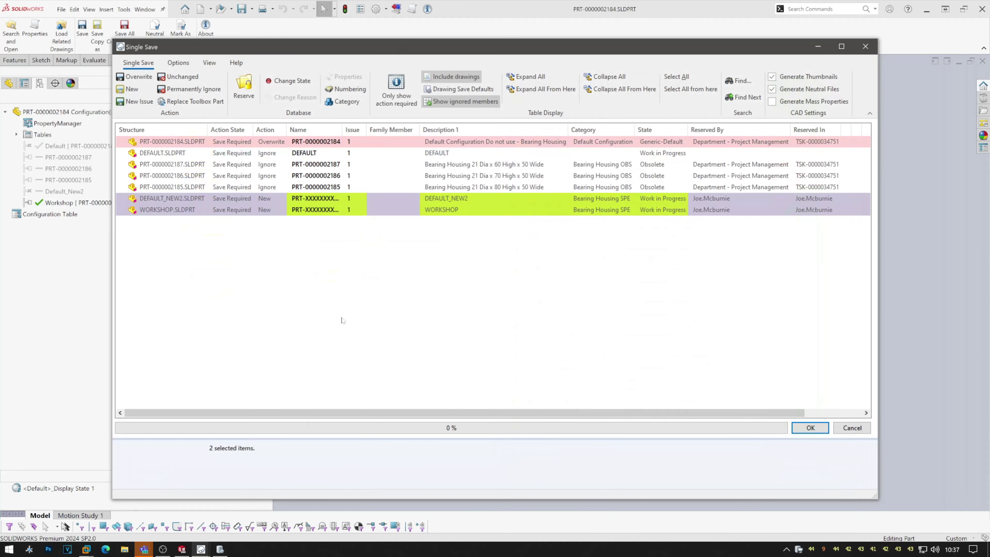
{"action": "left_click", "coordinate": [810, 428]}
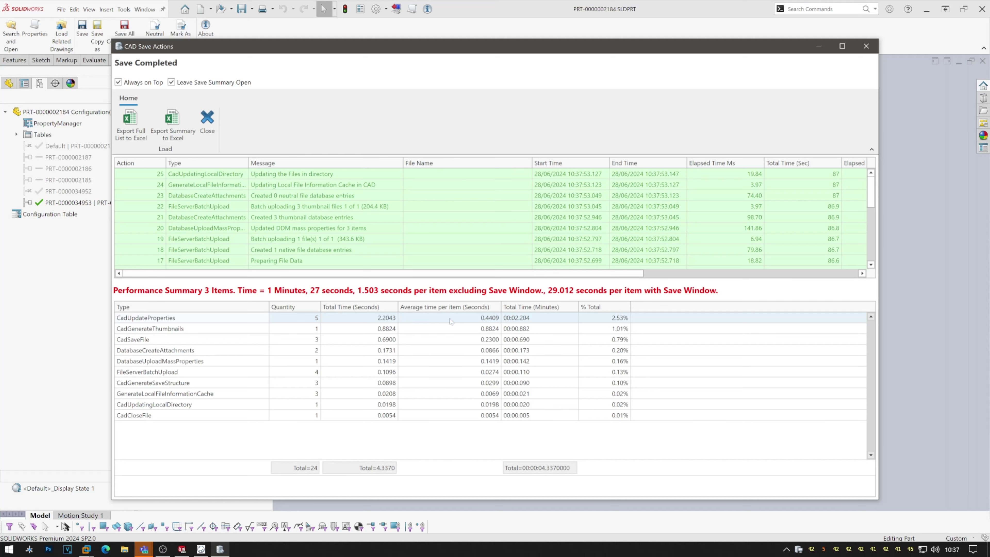
{"action": "left_click", "coordinate": [210, 127]}
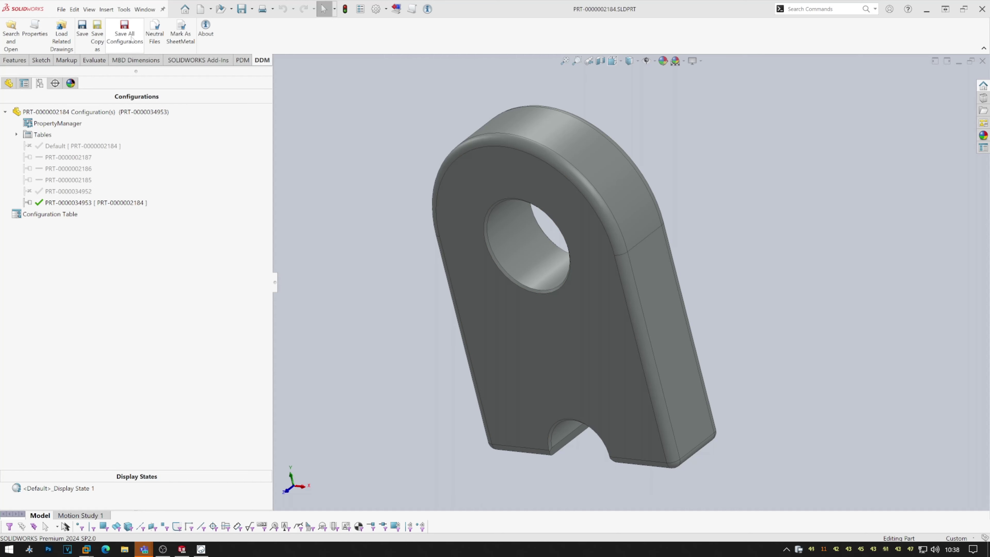
{"action": "key", "text": "ctrl+s"}
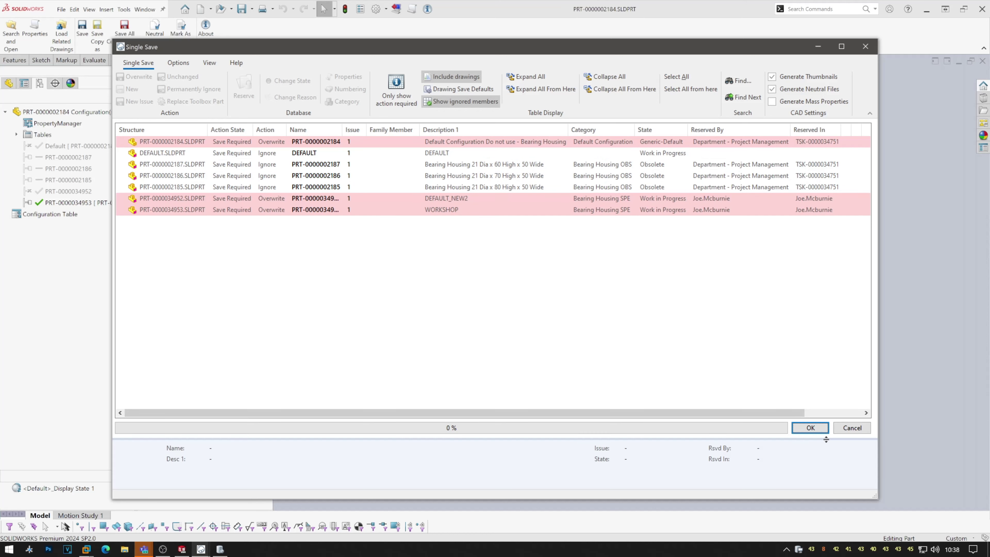
{"action": "key", "text": "Return"}
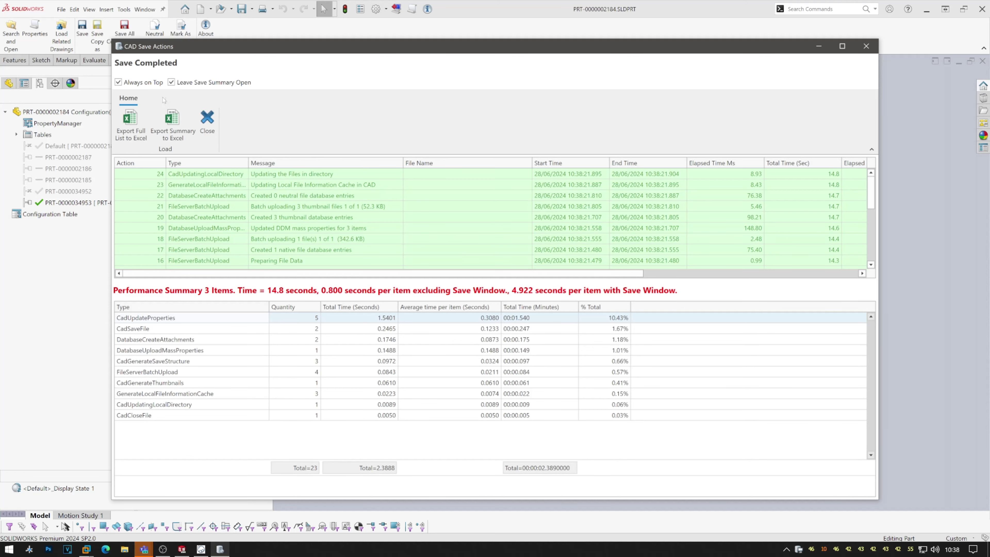
{"action": "left_click", "coordinate": [207, 121]}
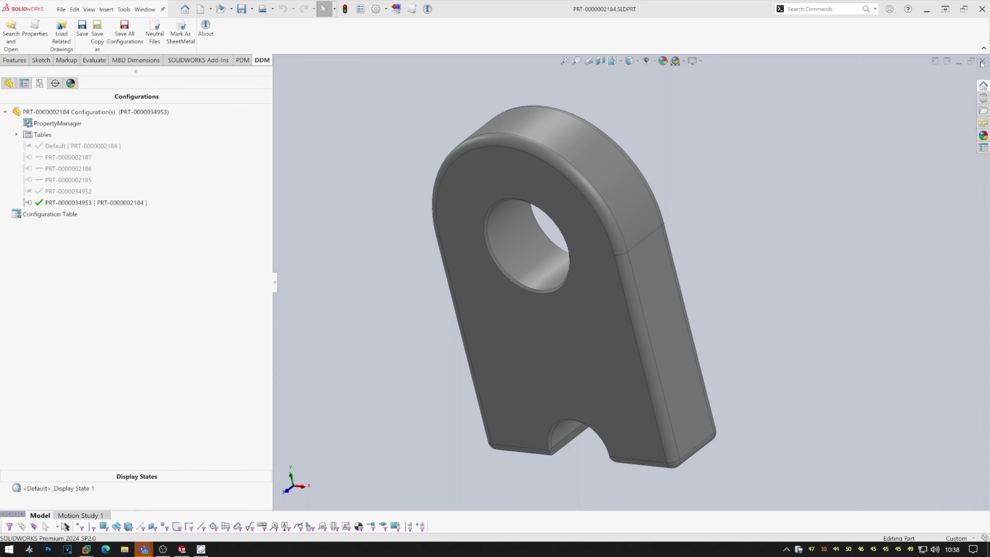
Close the PRT-0000002184.SLDPRT part document.
{"action": "left_click", "coordinate": [983, 61]}
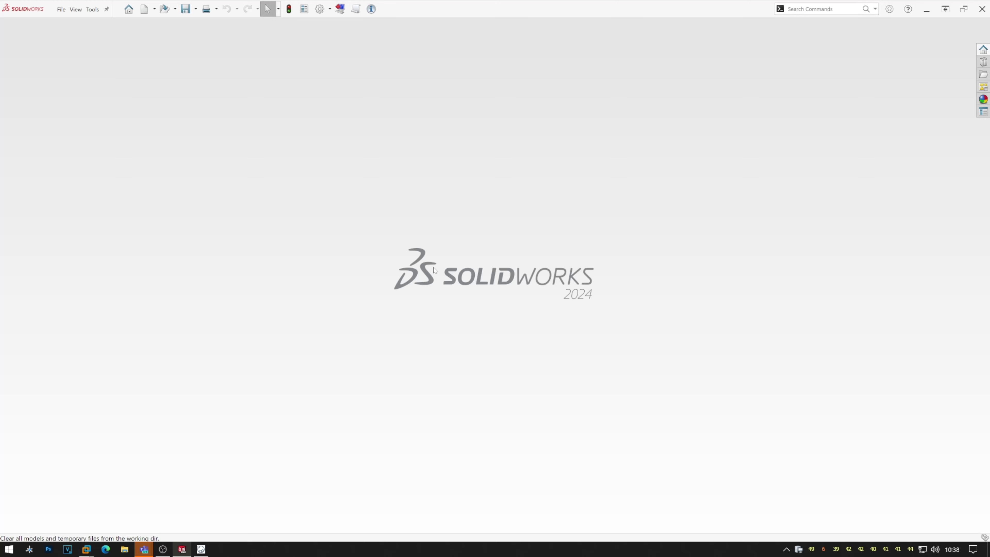
{"action": "left_click", "coordinate": [340, 14]}
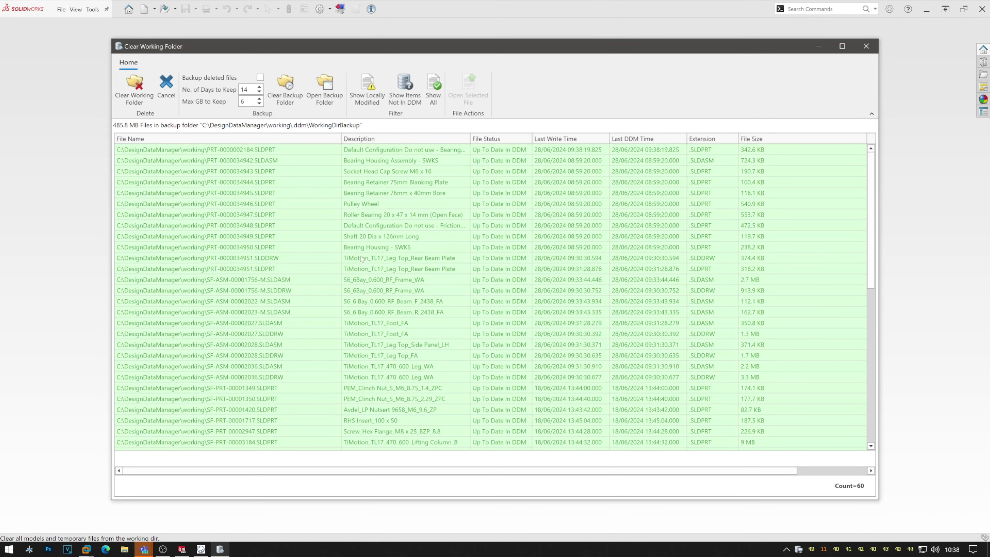
{"action": "left_click_drag", "start_coordinate": [877, 168], "coordinate": [852, 140]}
{"action": "left_click", "coordinate": [163, 98]}
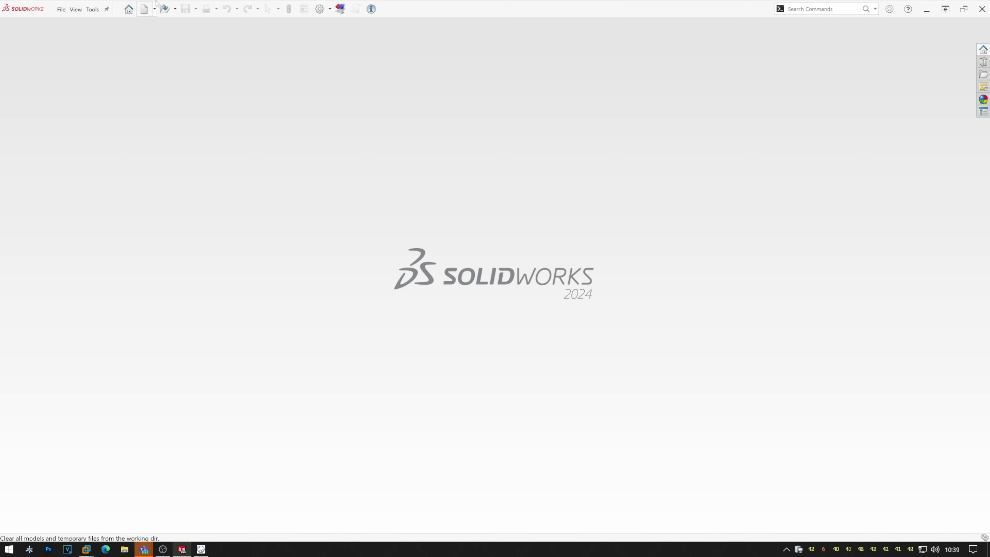
{"action": "left_click", "coordinate": [150, 10]}
Create a new part and begin an Extruded Boss/Base sketch on the Front Plane with the Circle tool.
{"action": "double_click", "coordinate": [202, 150]}
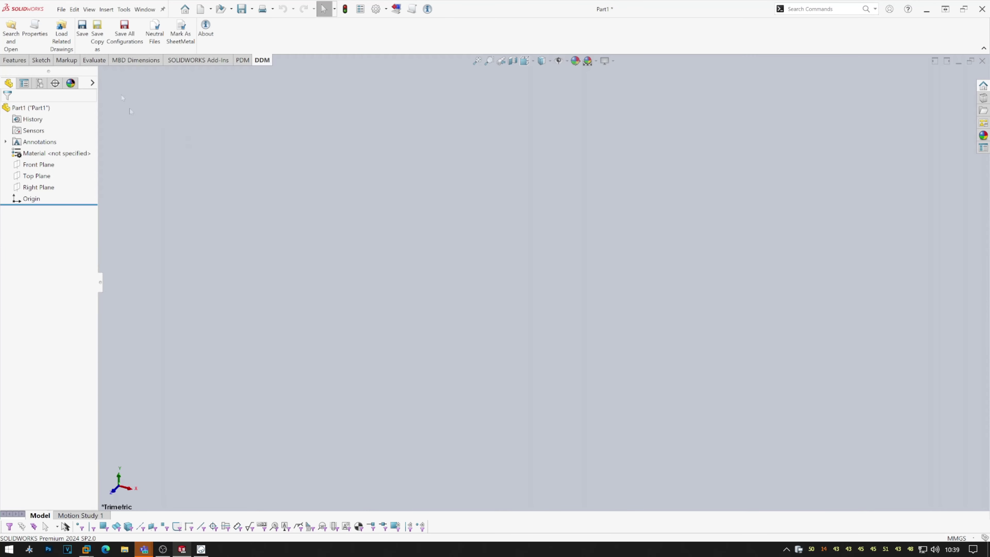
{"action": "left_click", "coordinate": [15, 60]}
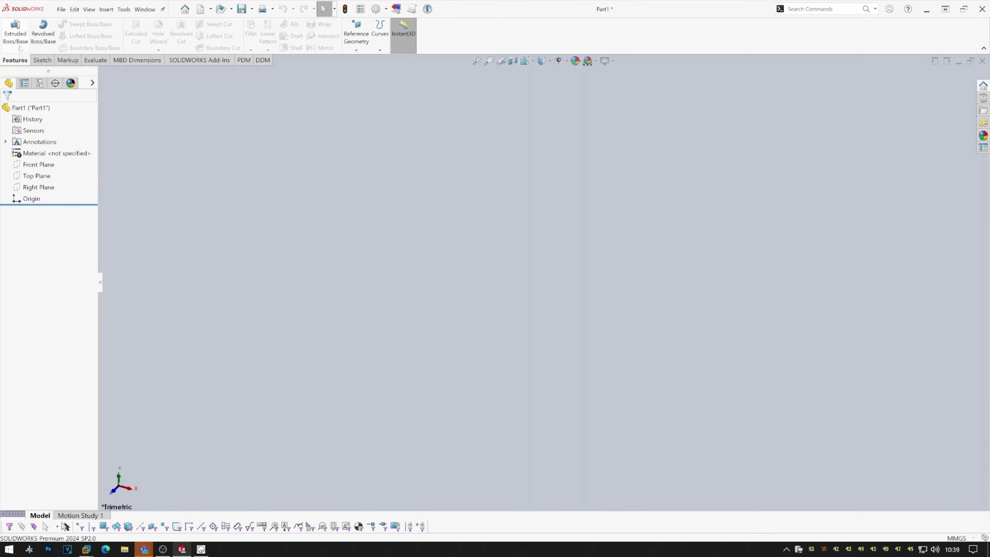
{"action": "left_click", "coordinate": [15, 34]}
{"action": "left_click", "coordinate": [442, 169]}
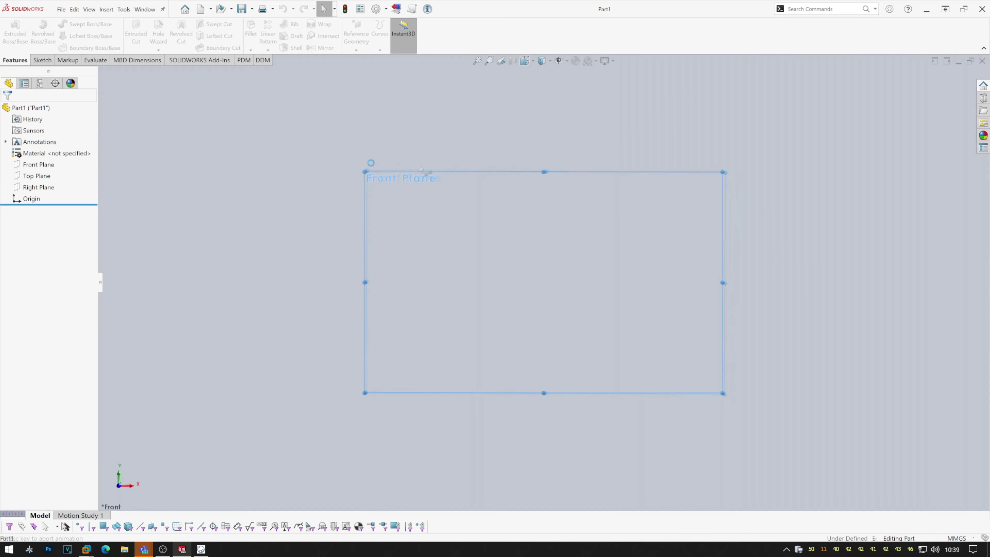
{"action": "left_click", "coordinate": [73, 24]}
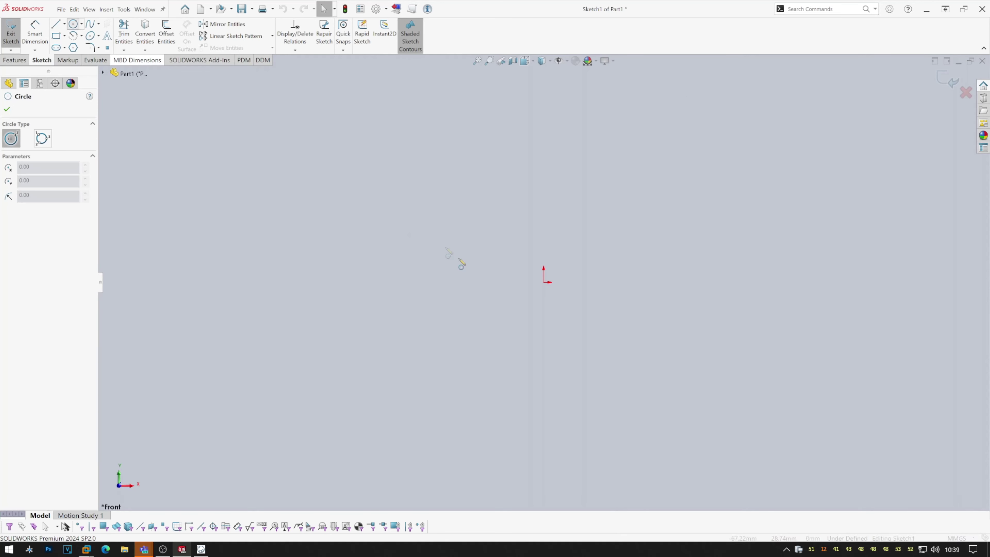
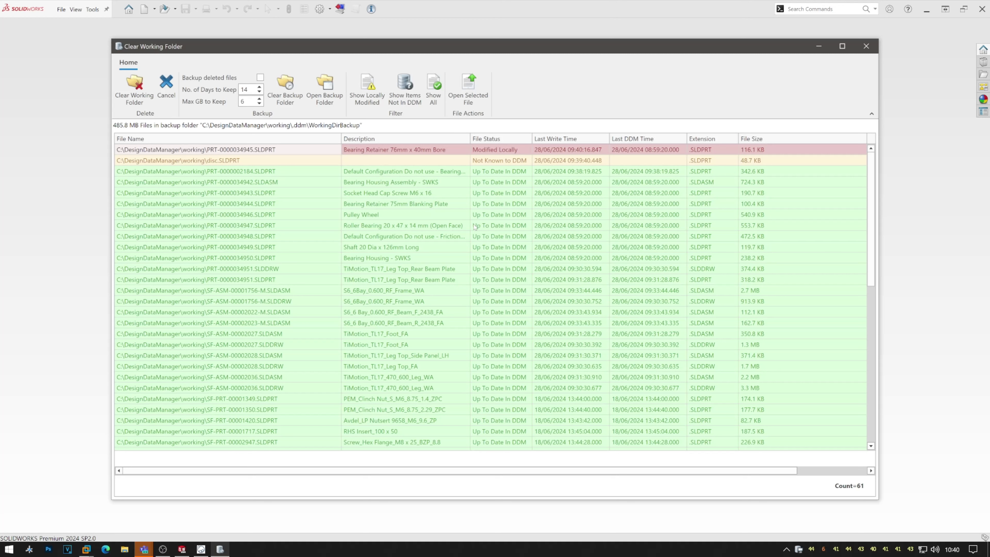
Open disc.SLDPRT in SOLIDWORKS and start a DDM Single Save, selecting the new DISC item.
{"action": "right_click", "coordinate": [325, 163]}
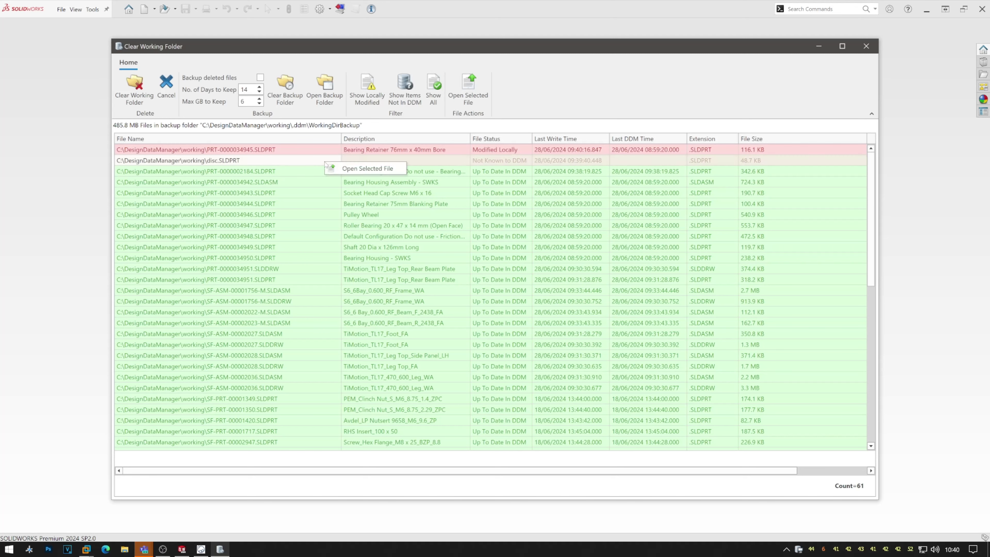
{"action": "left_click", "coordinate": [352, 170]}
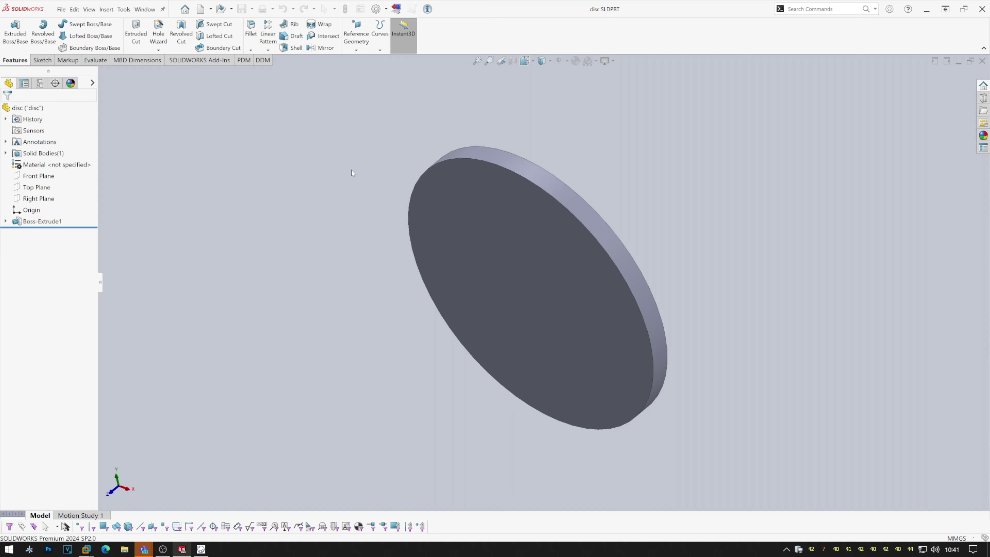
{"action": "left_click", "coordinate": [262, 59]}
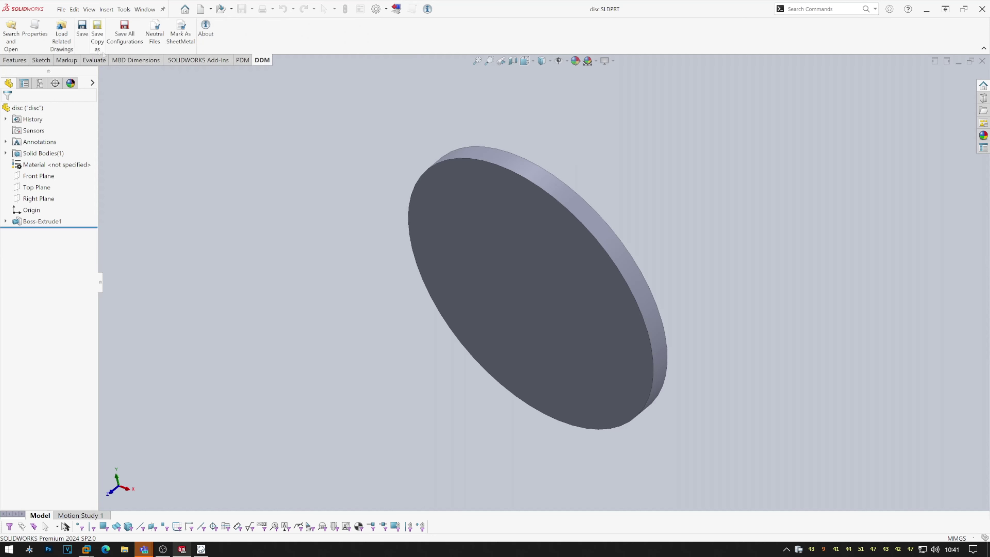
{"action": "left_click", "coordinate": [85, 40]}
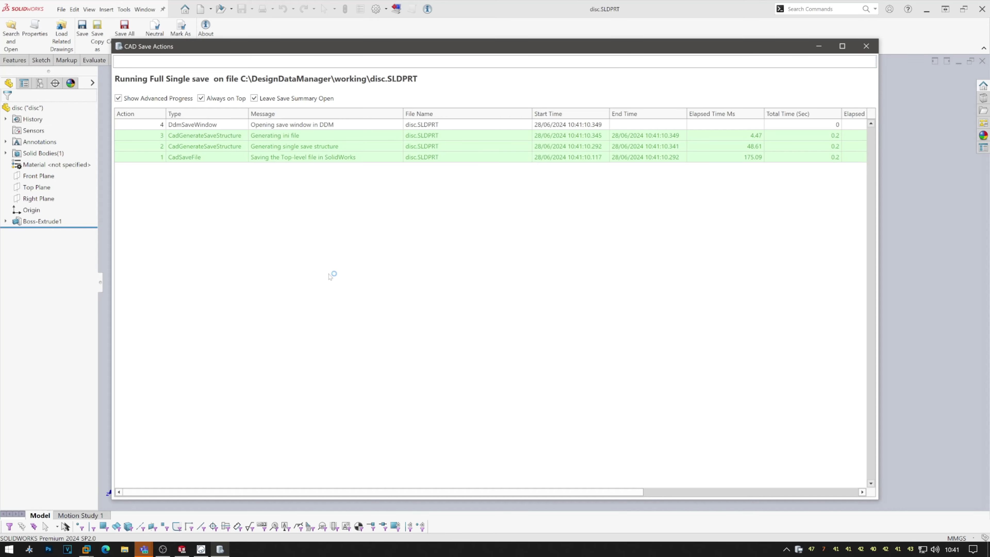
{"action": "left_click", "coordinate": [325, 144]}
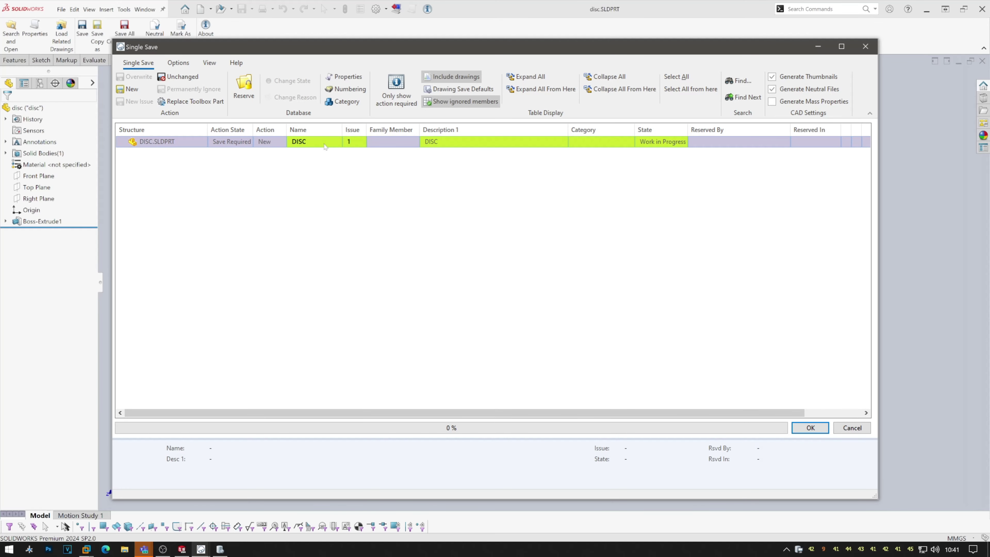
Make DISC a new Default Parts and Assemblies item in category Test - Importing.
{"action": "double_click", "coordinate": [324, 145]}
{"action": "left_click", "coordinate": [333, 164]}
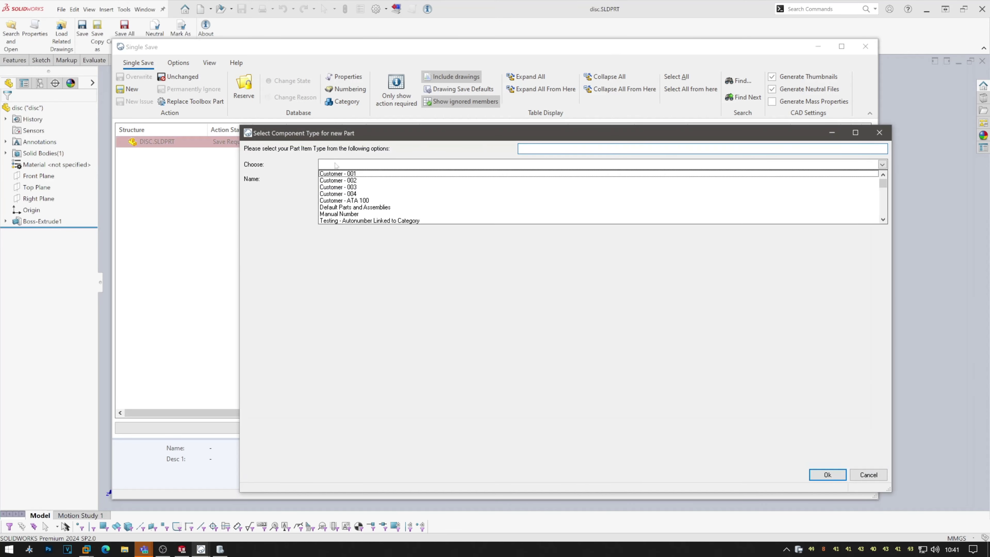
{"action": "left_click", "coordinate": [335, 208]}
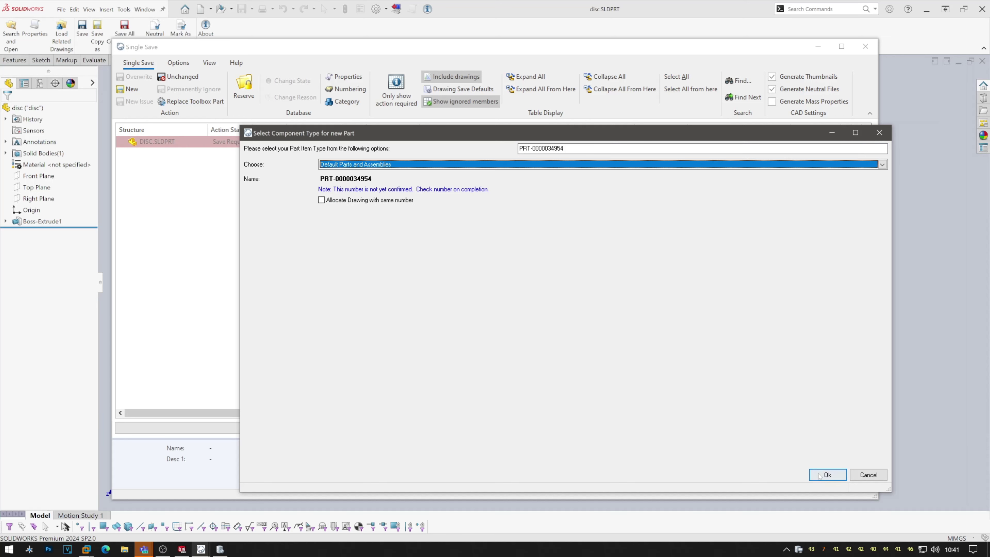
{"action": "key", "text": "Return"}
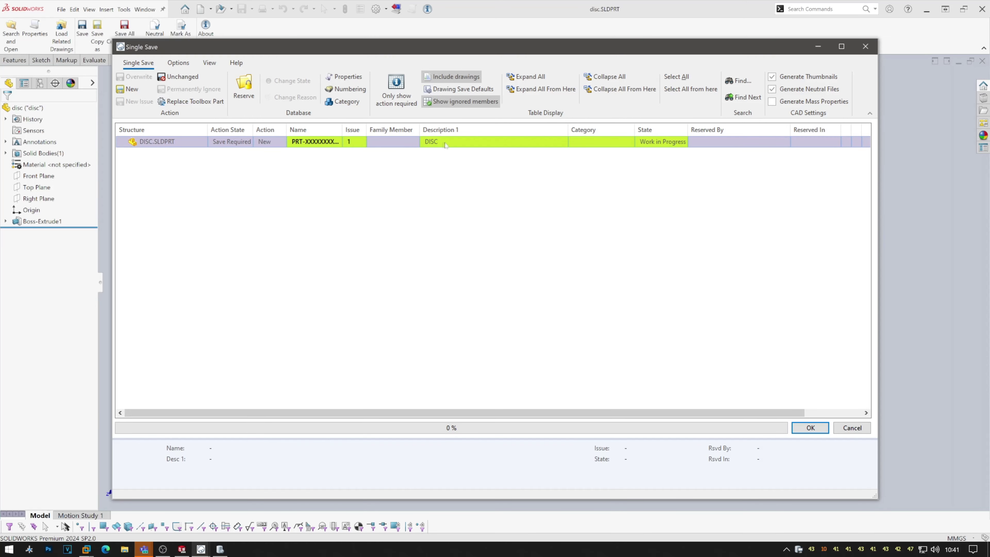
{"action": "left_click", "coordinate": [586, 144]}
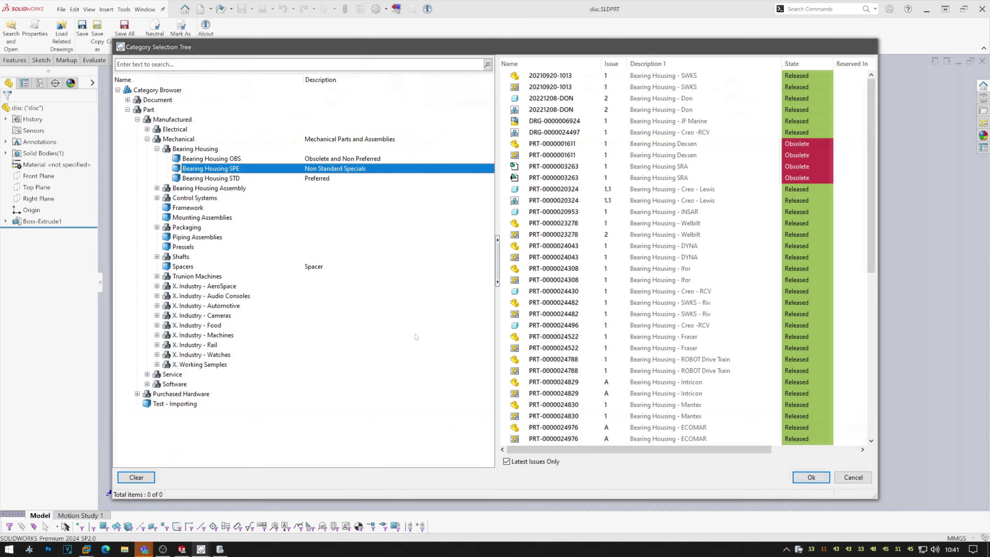
{"action": "key", "text": "Escape"}
Check the DISC description and save-list columns, then start the save and accept the folder prompt.
{"action": "left_click", "coordinate": [464, 144]}
{"action": "left_click", "coordinate": [465, 144]}
{"action": "left_click", "coordinate": [471, 186]}
{"action": "right_click", "coordinate": [469, 129]}
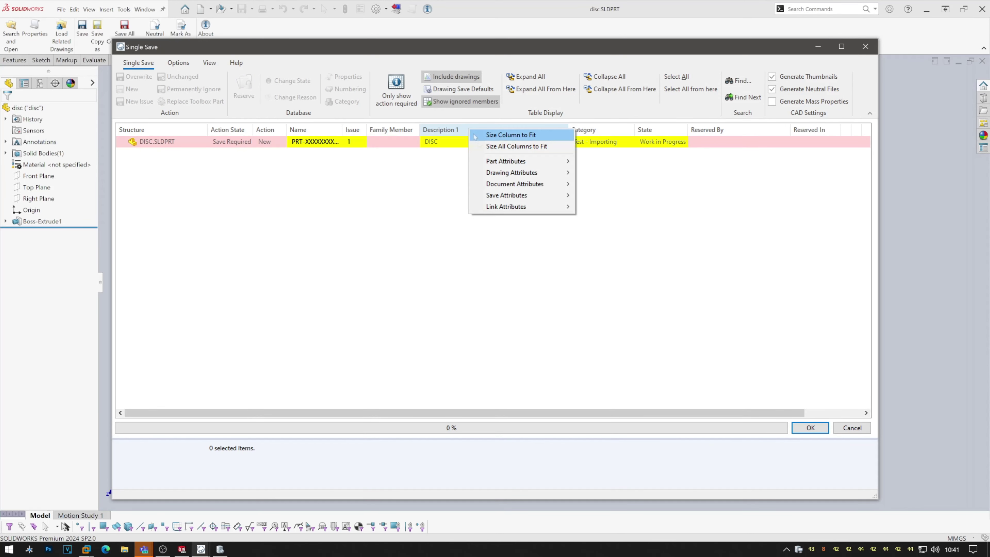
{"action": "mouse_move", "coordinate": [520, 161]}
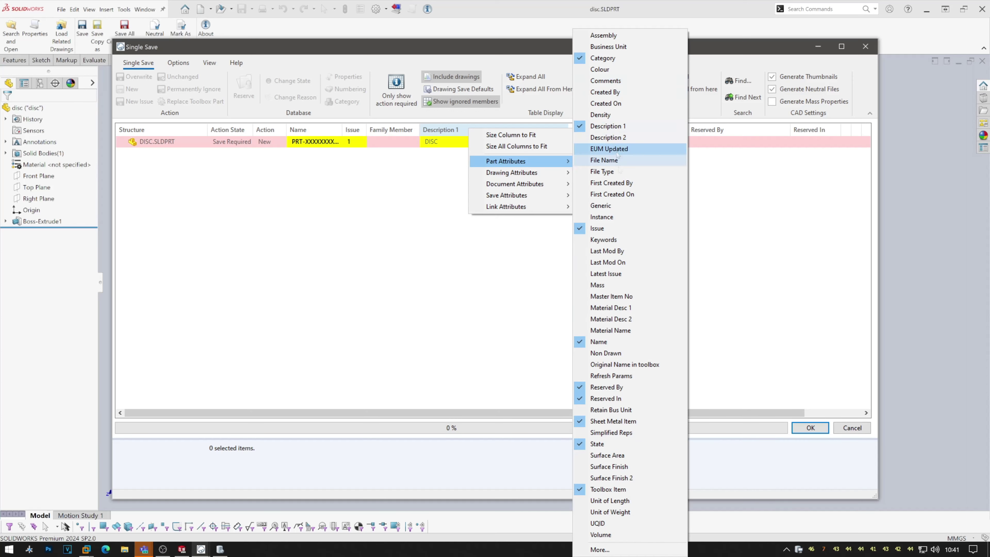
{"action": "left_click", "coordinate": [525, 310]}
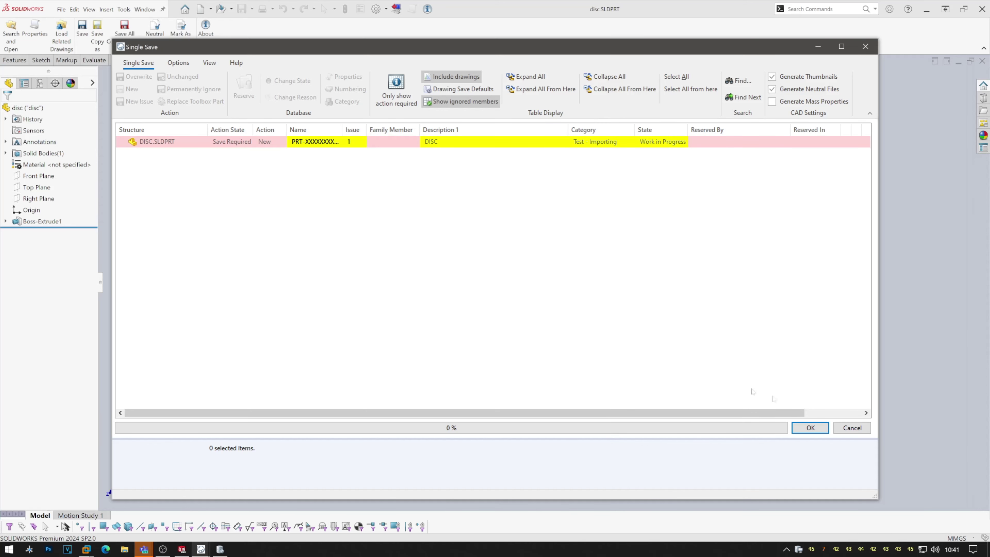
{"action": "left_click", "coordinate": [811, 428]}
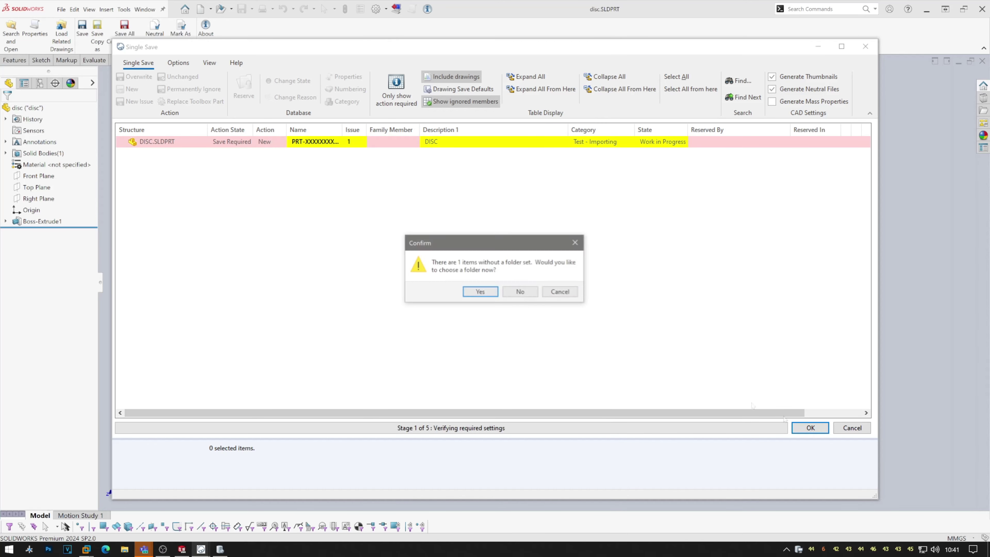
{"action": "left_click", "coordinate": [487, 293]}
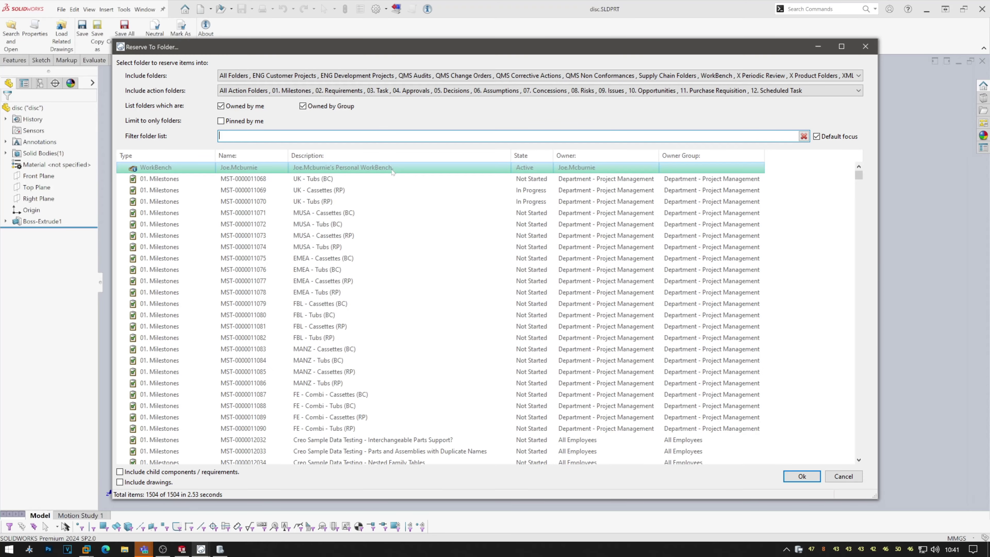
{"action": "double_click", "coordinate": [390, 168]}
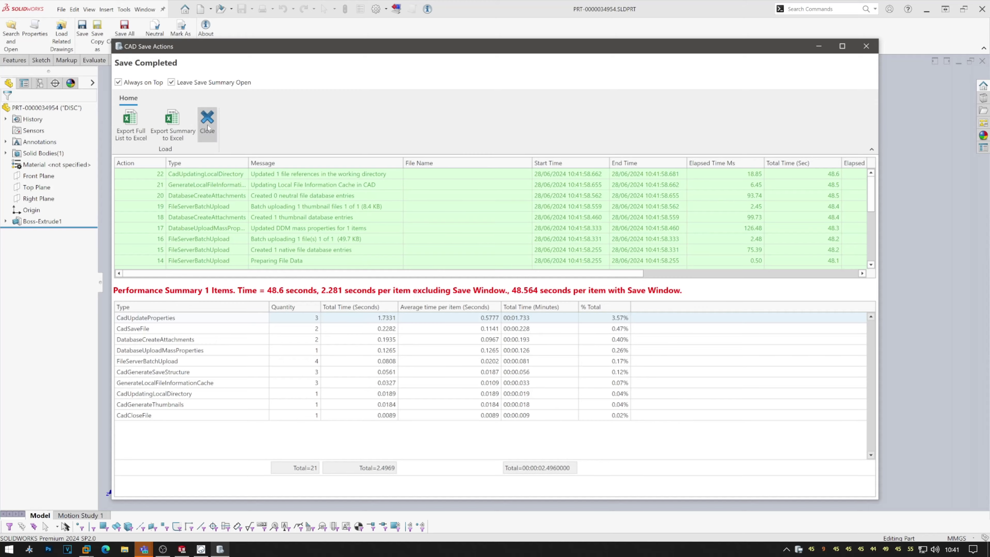
{"action": "left_click", "coordinate": [207, 119]}
{"action": "left_click", "coordinate": [982, 61]}
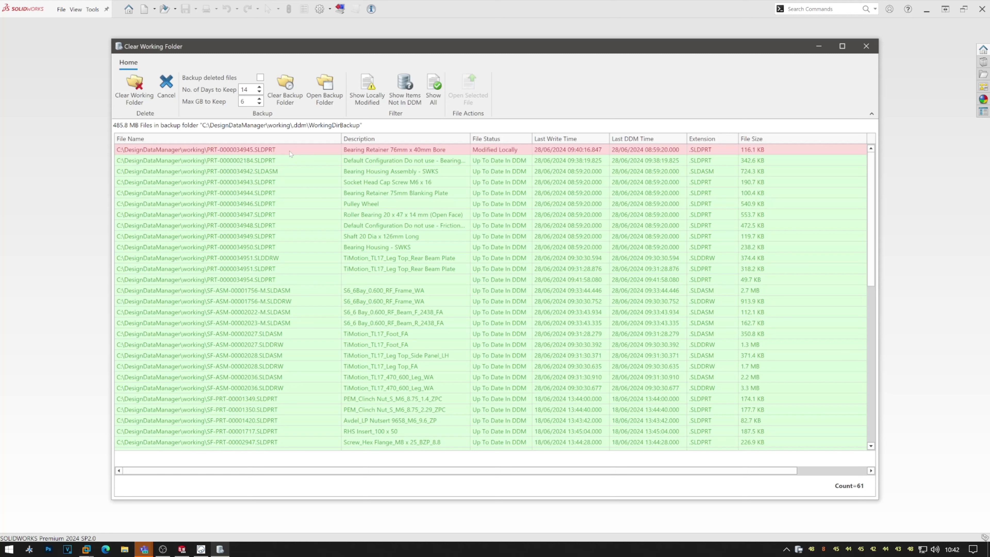
Start clearing the working folder, keep the modified file, and open the WorkingDirBackup folder.
{"action": "left_click", "coordinate": [144, 97]}
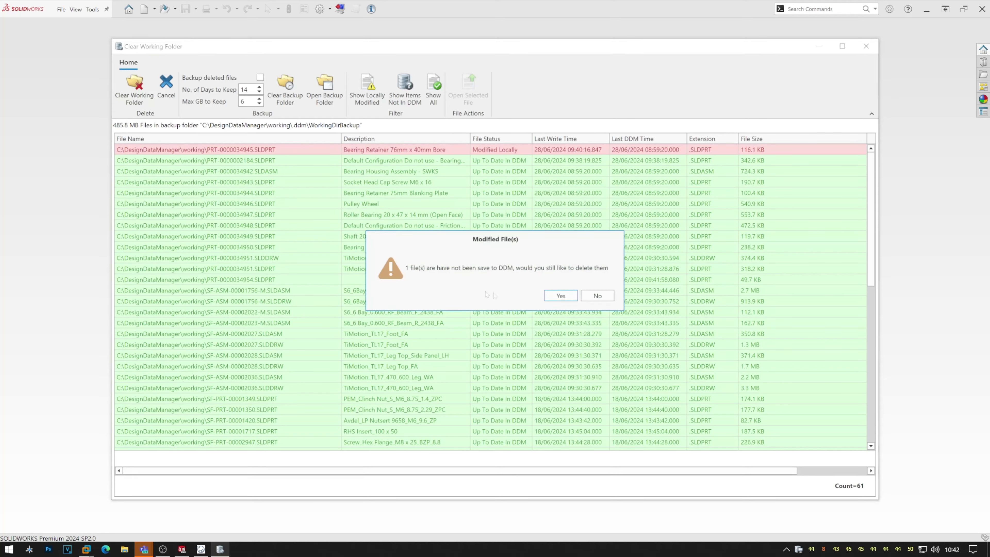
{"action": "left_click", "coordinate": [591, 296]}
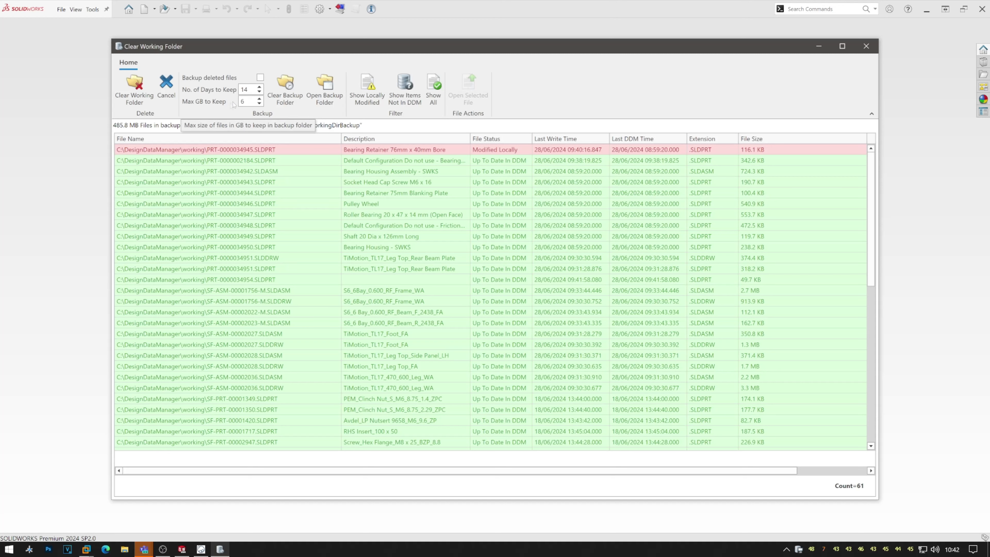
{"action": "left_click", "coordinate": [323, 101]}
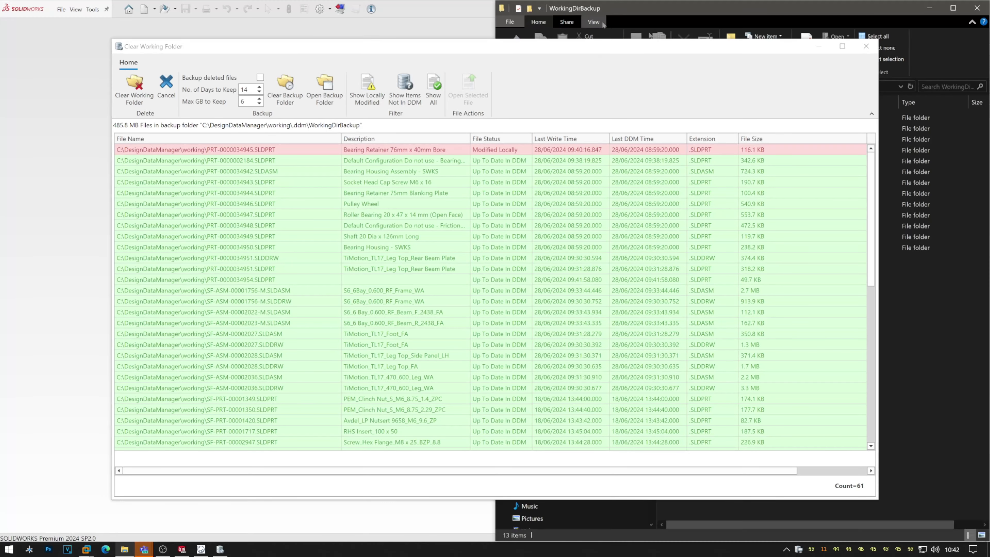
Review the 13 dated backup folders in WorkingDirBackup, then close the Explorer window.
{"action": "left_click", "coordinate": [819, 46]}
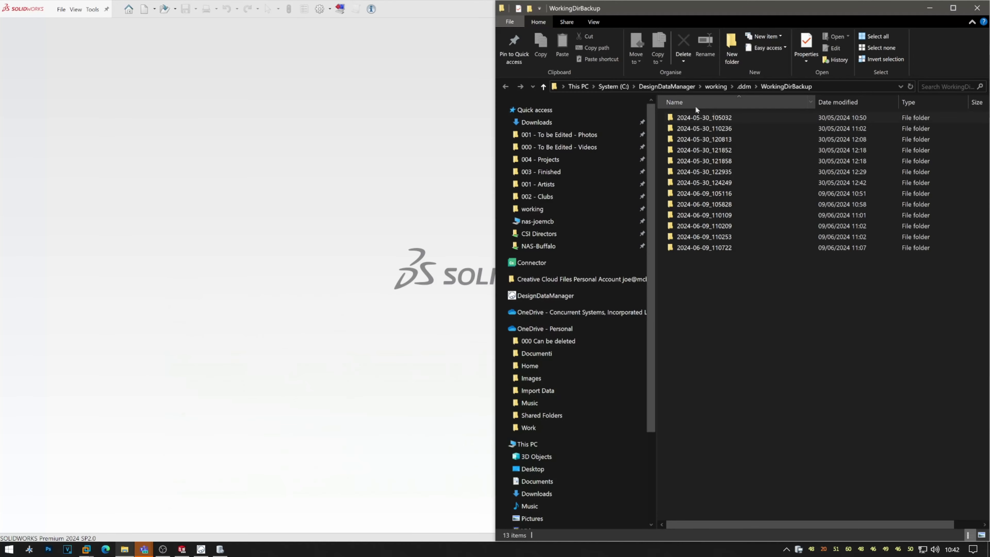
{"action": "left_click", "coordinate": [698, 247]}
{"action": "left_click", "coordinate": [700, 226]}
{"action": "left_click", "coordinate": [699, 215]}
{"action": "left_click", "coordinate": [697, 204]}
{"action": "left_click", "coordinate": [697, 193]}
{"action": "left_click", "coordinate": [696, 182]}
{"action": "left_click", "coordinate": [695, 171]}
{"action": "left_click", "coordinate": [695, 160]}
{"action": "left_click", "coordinate": [693, 150]}
{"action": "left_click", "coordinate": [692, 139]}
{"action": "left_click", "coordinate": [691, 129]}
{"action": "left_click", "coordinate": [691, 119]}
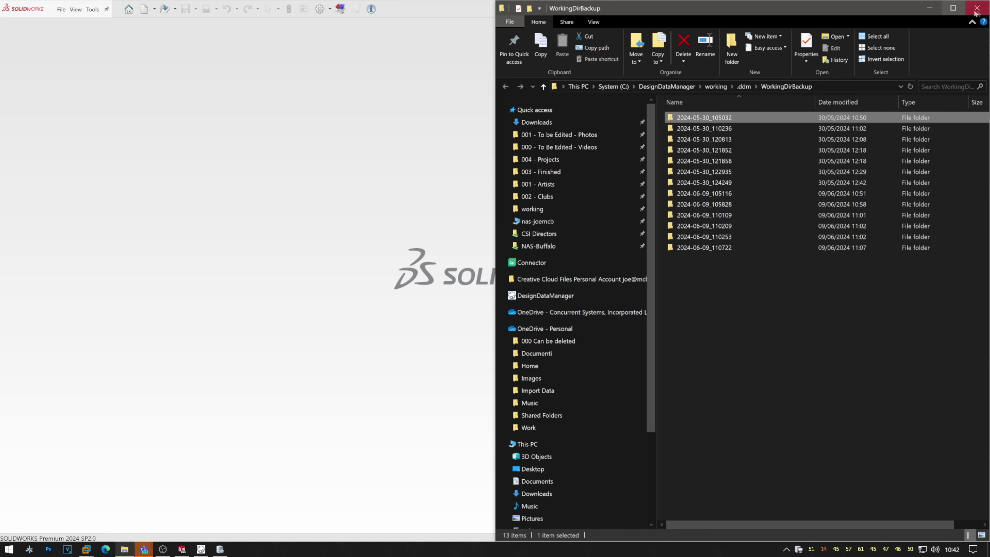
{"action": "left_click", "coordinate": [978, 9]}
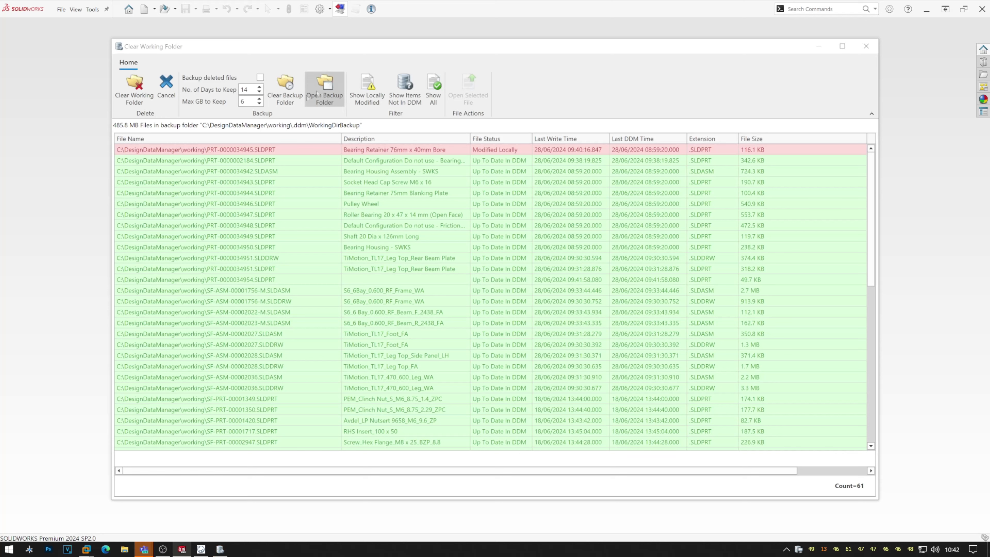
Delete all 61 files from the working folder, including modified ones, and switch to DDM.
{"action": "left_click", "coordinate": [141, 99]}
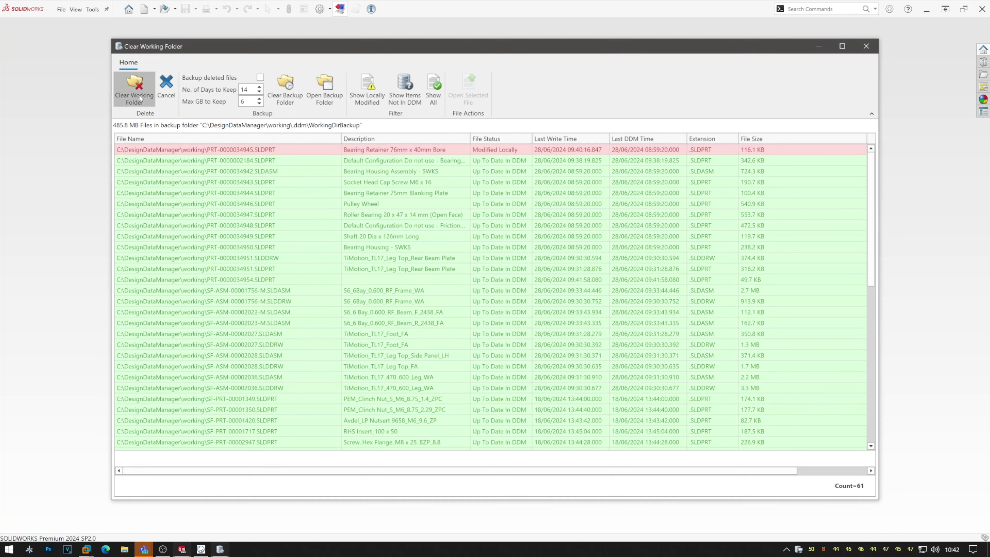
{"action": "left_click", "coordinate": [565, 300]}
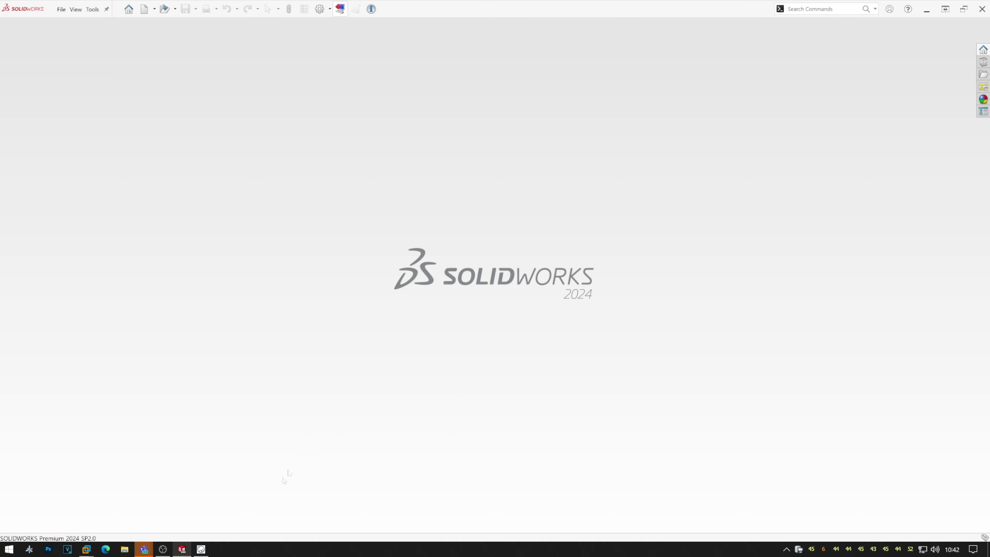
{"action": "left_click", "coordinate": [201, 549]}
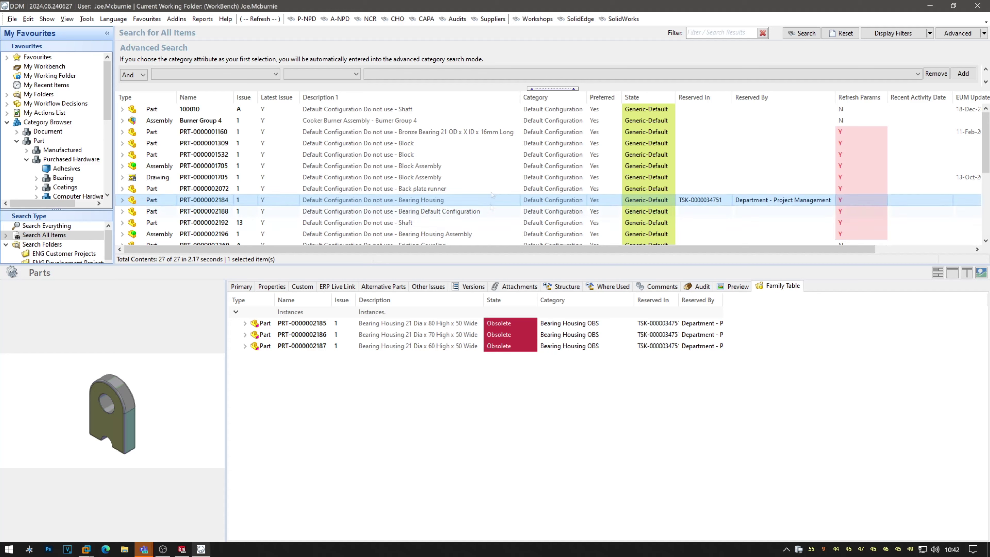
Open the task list of the active New SolidWorks Interface Preview workshop, sorted by state.
{"action": "left_click", "coordinate": [534, 18]}
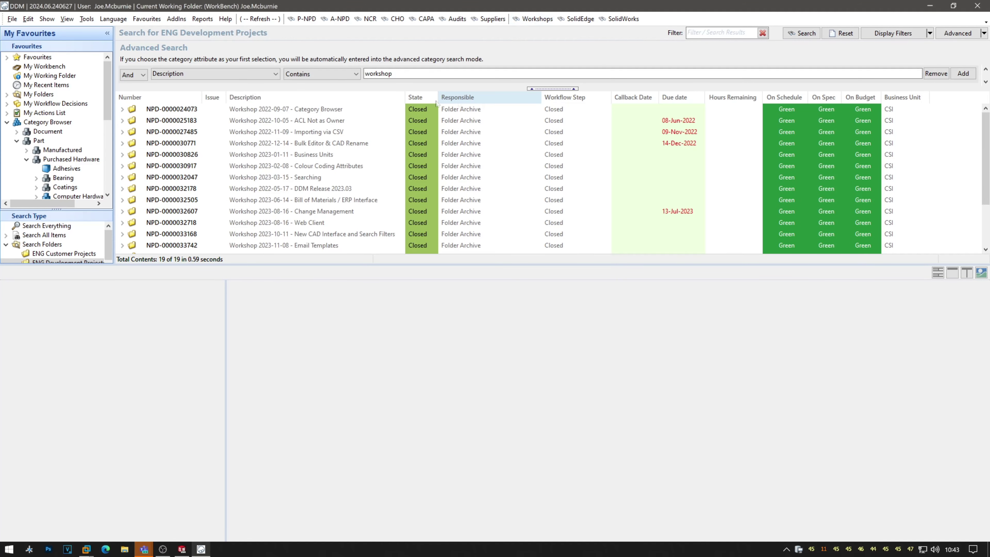
{"action": "left_click", "coordinate": [419, 98]}
{"action": "left_click", "coordinate": [460, 109]}
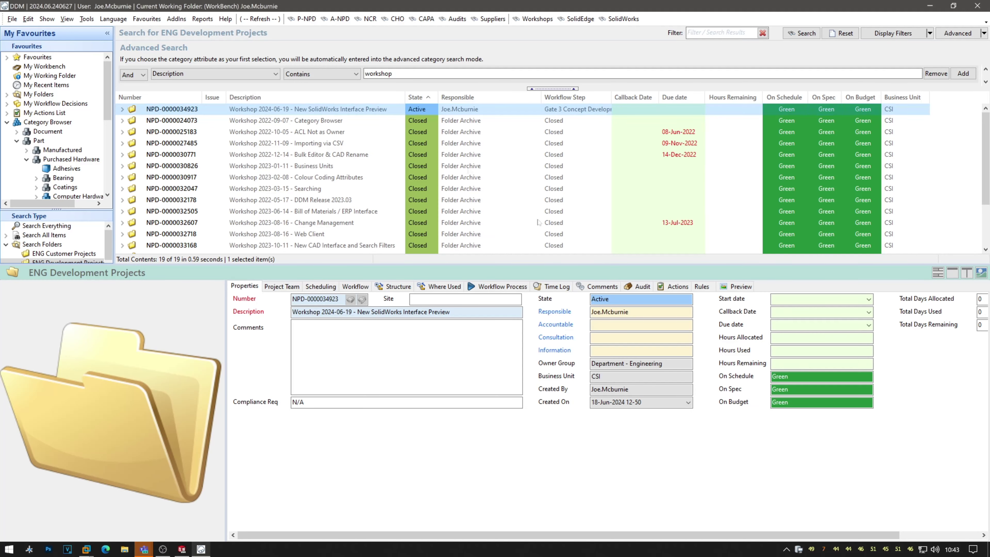
{"action": "left_click", "coordinate": [679, 287]}
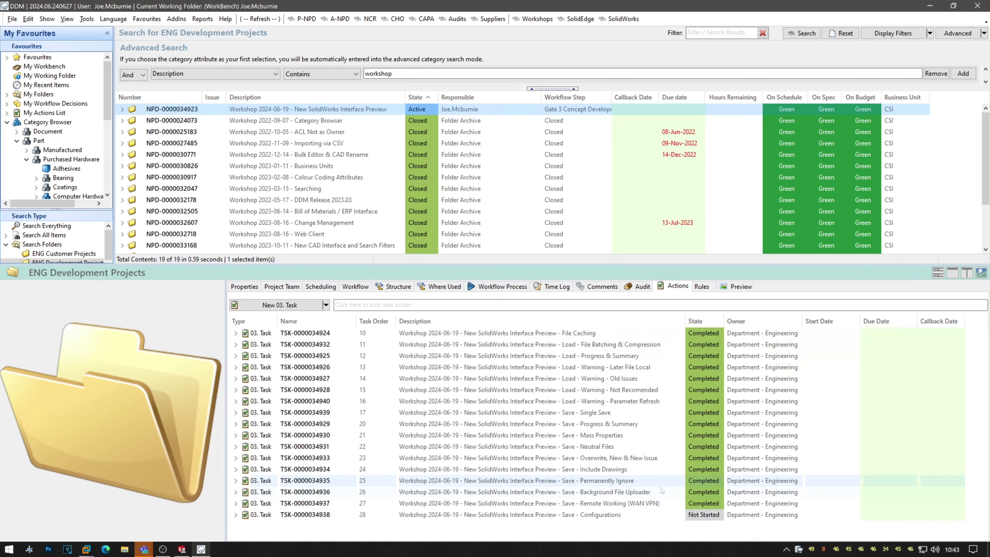
Set the Save - Configurations task's state to Completed.
{"action": "left_click", "coordinate": [710, 516]}
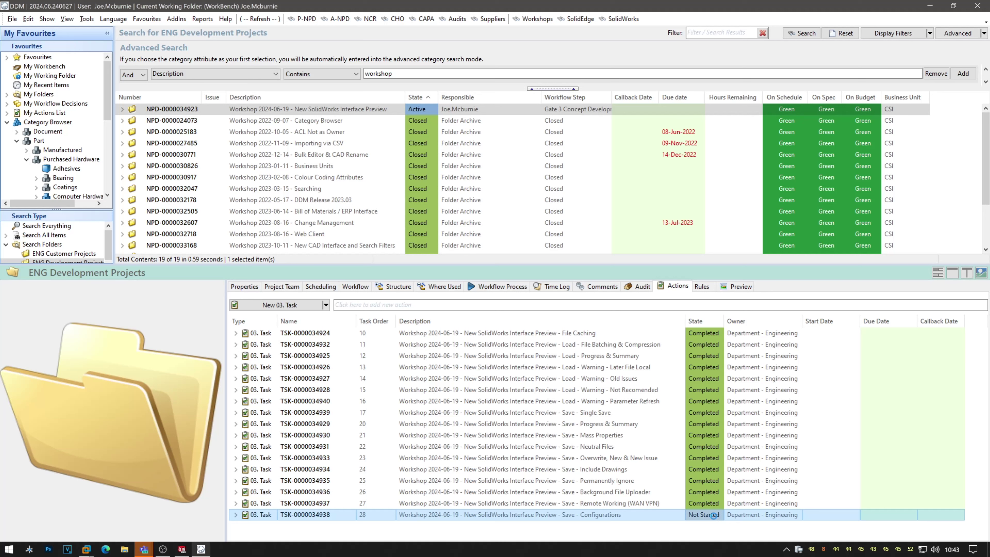
{"action": "left_click", "coordinate": [717, 519]}
{"action": "left_click", "coordinate": [718, 516]}
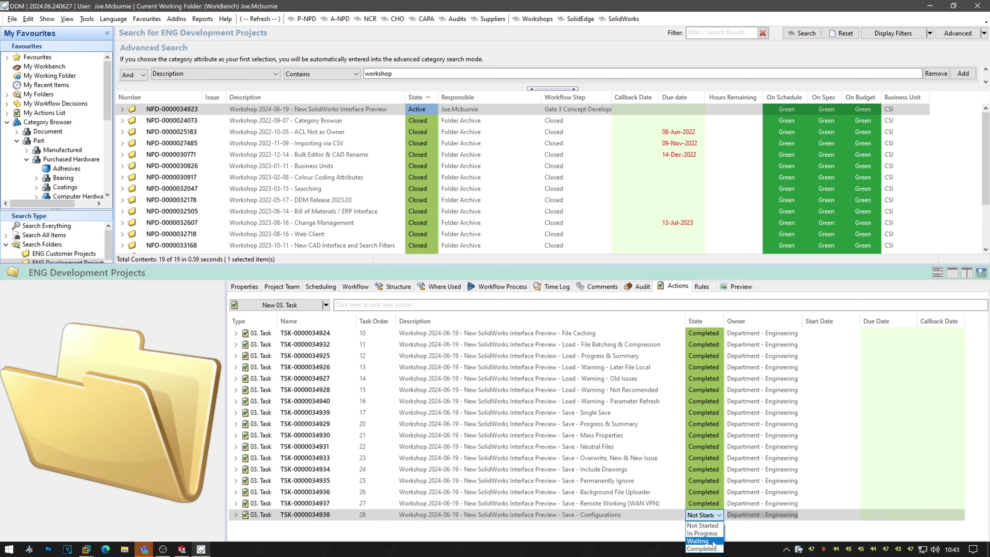
{"action": "left_click", "coordinate": [708, 549]}
{"action": "left_click", "coordinate": [661, 533]}
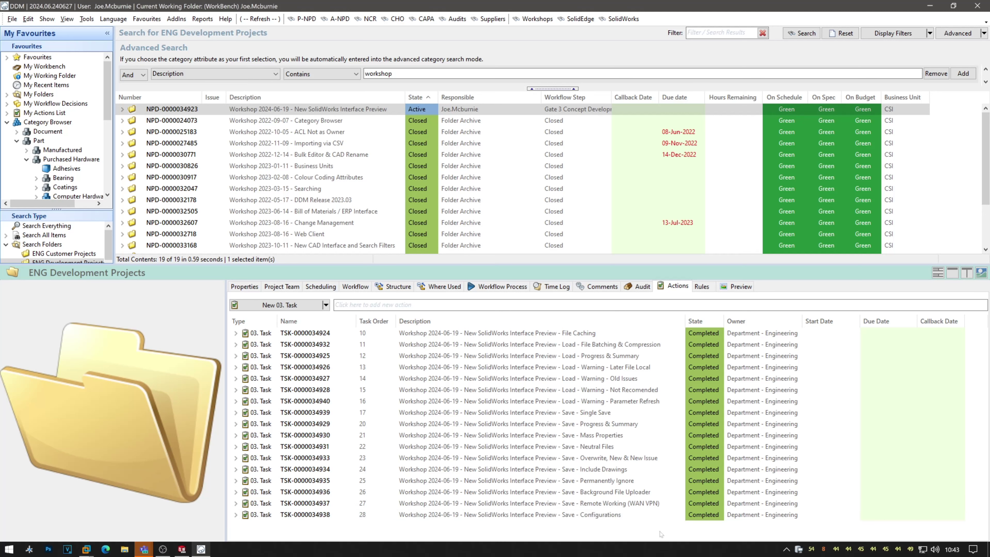